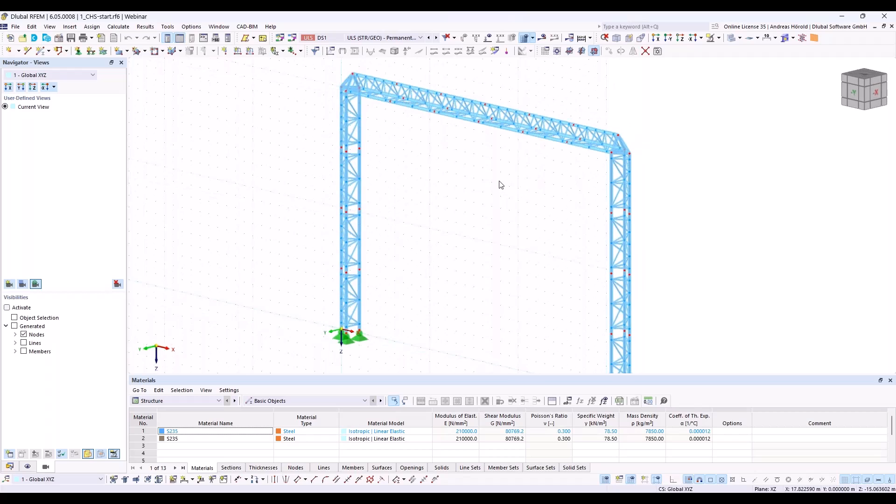
pyautogui.scroll(4, 468, 228)
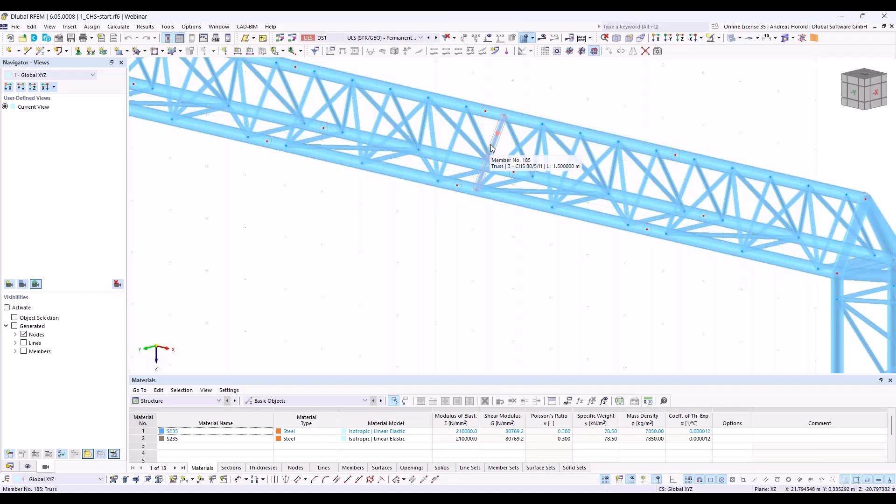
# Step: Show the calculation results on the truss frame and examine the axial forces N in the girder and column members
pyautogui.scroll(-5, 481, 235)
pyautogui.scroll(-3, 481, 234)
pyautogui.scroll(6, 560, 222)
pyautogui.moveTo(511, 234); pyautogui.dragTo(538, 218, button='middle')
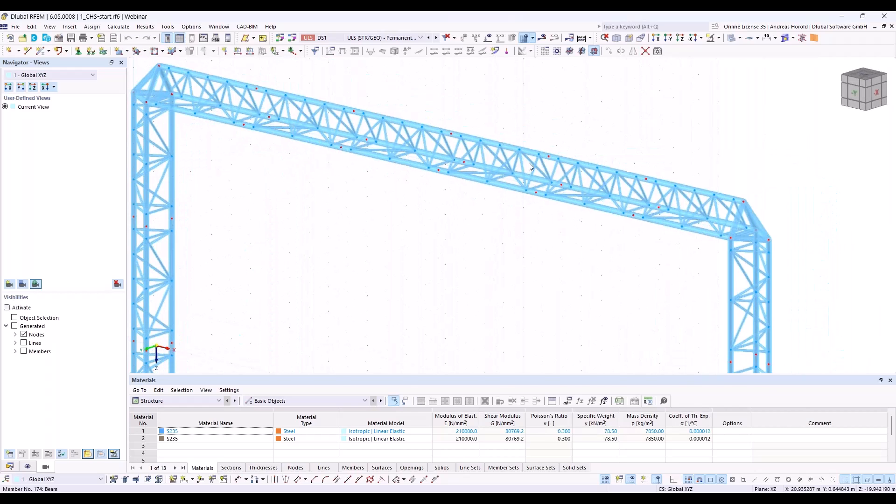
pyautogui.click(541, 39)
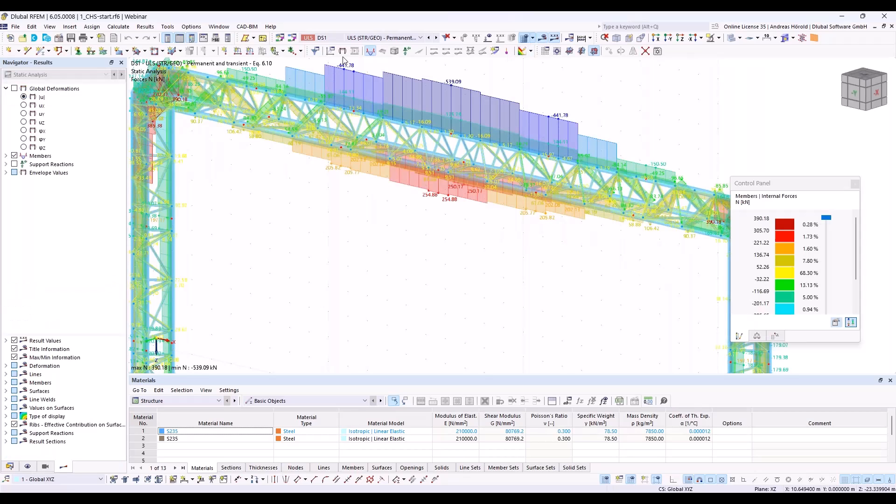
pyautogui.moveTo(368, 227); pyautogui.dragTo(439, 265, button='middle')
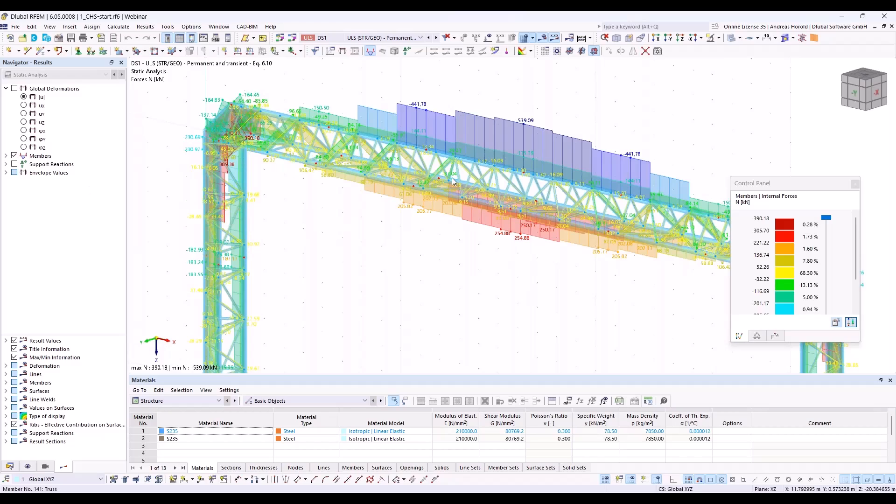
# Step: Display the member bending moments My and Mz, examine them along the girder, and hide the results again
pyautogui.click(7, 157)
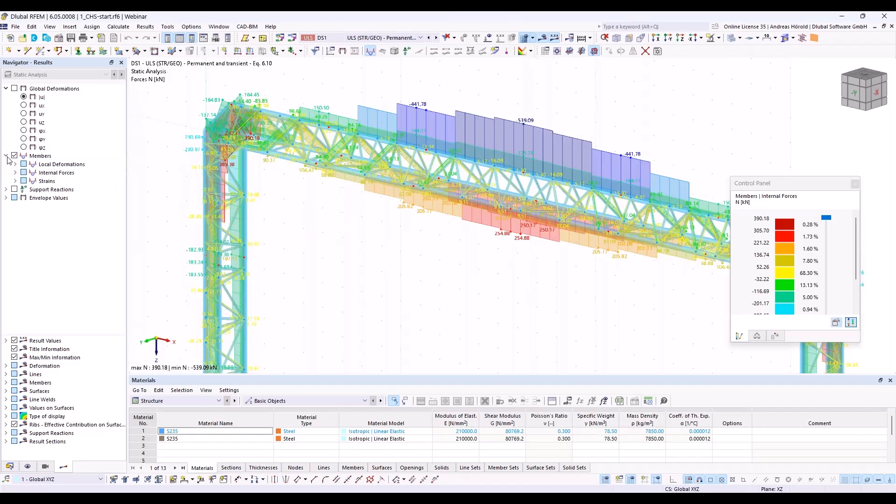
pyautogui.click(15, 172)
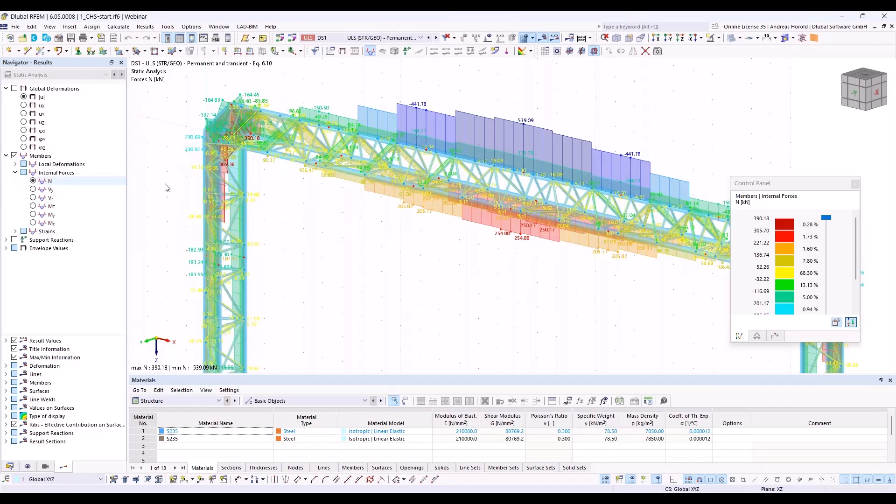
pyautogui.click(33, 215)
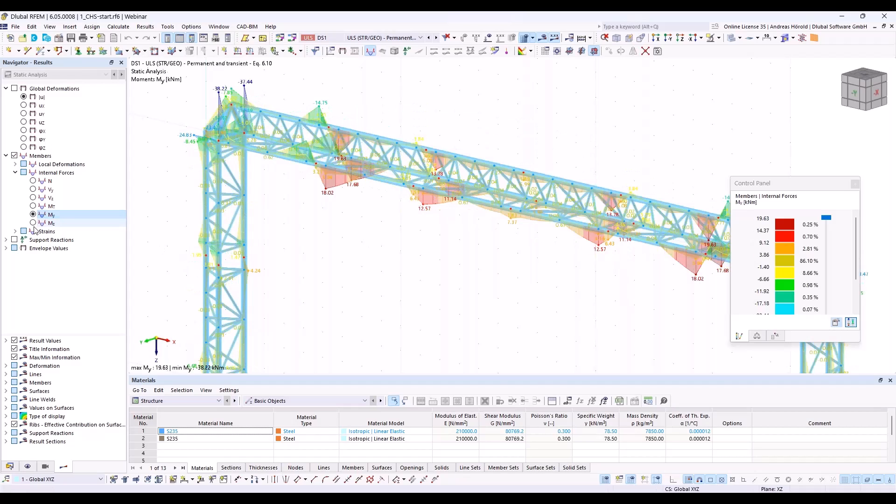
pyautogui.click(36, 225)
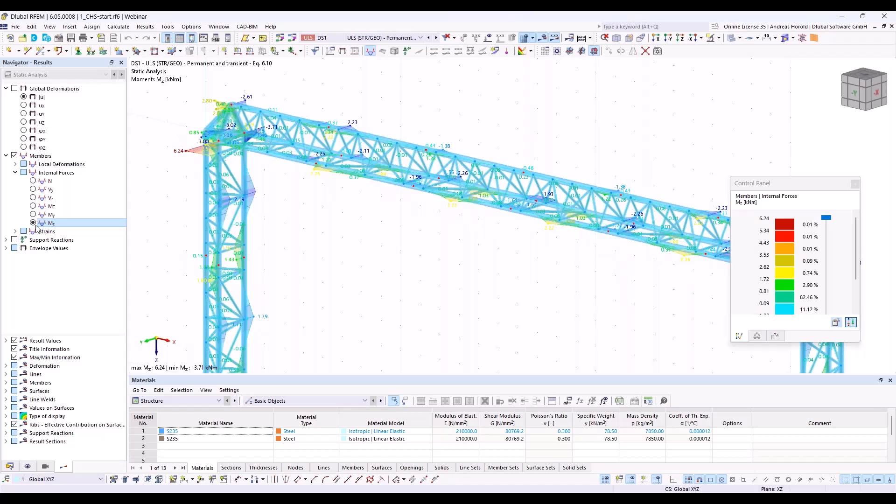
pyautogui.scroll(5, 540, 227)
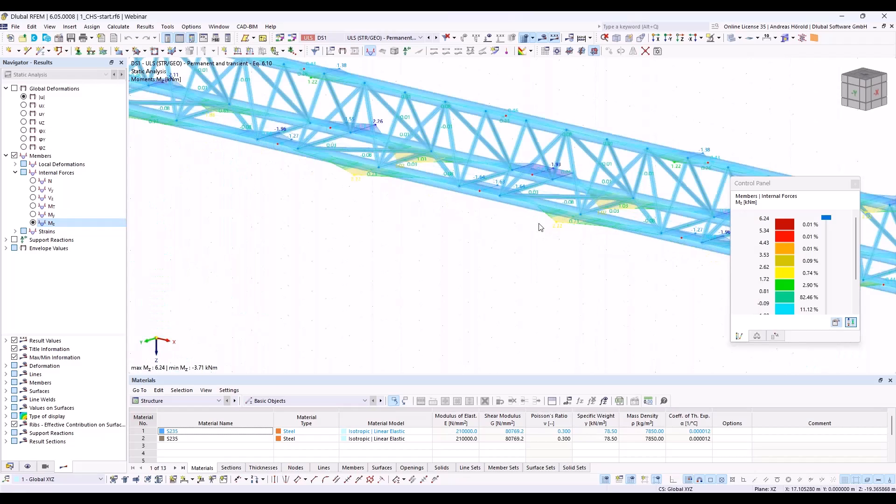
pyautogui.scroll(-3, 540, 227)
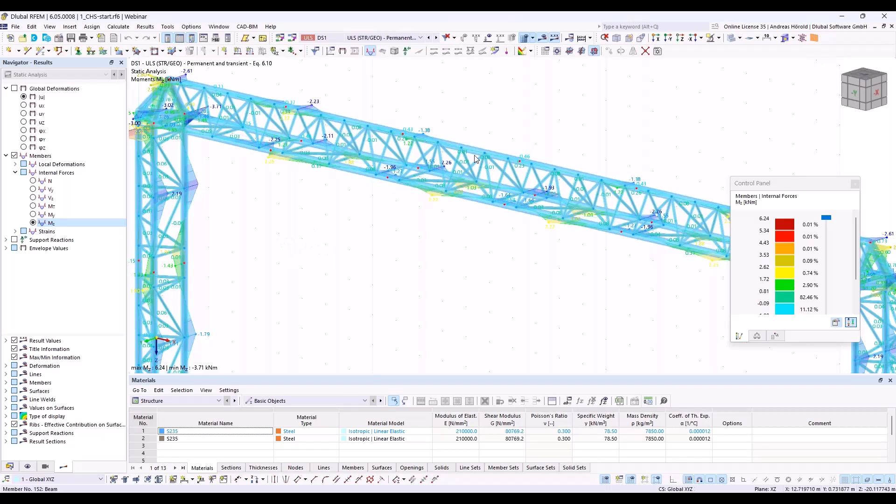
pyautogui.click(544, 40)
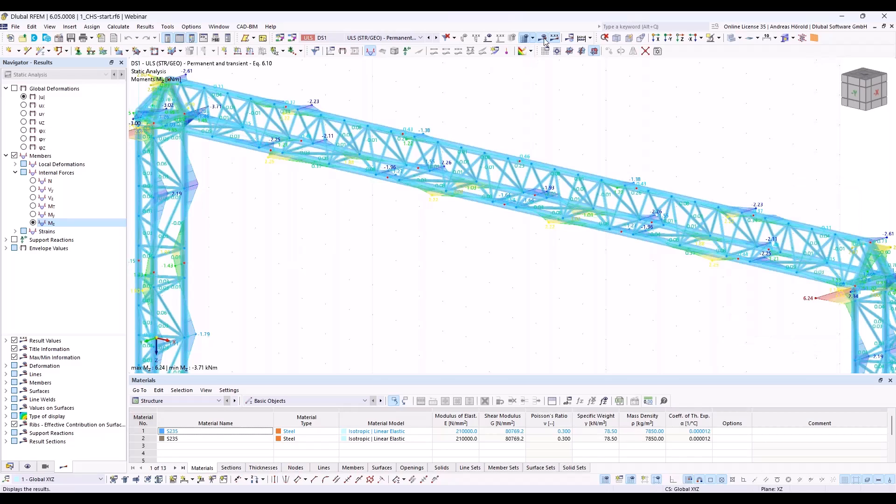
# Step: Create a new steel joint and assign it to node 101 on the girder's upper chord
pyautogui.rightClick(521, 163)
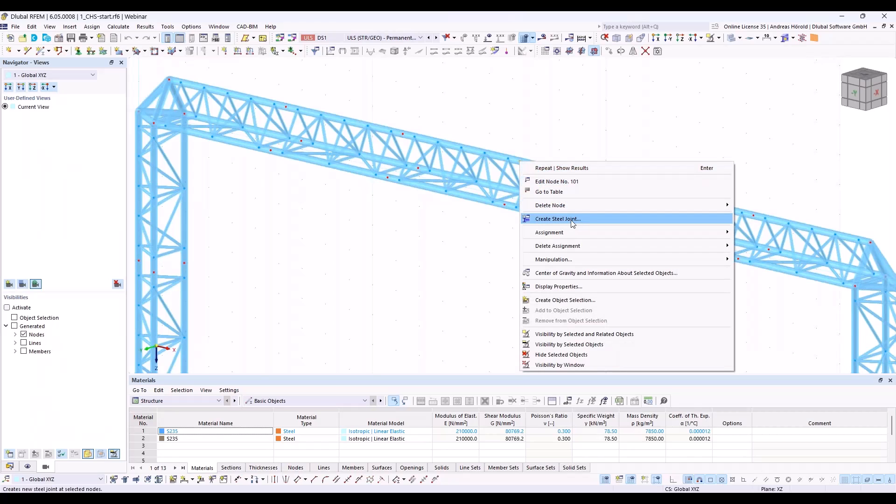
pyautogui.click(9, 468)
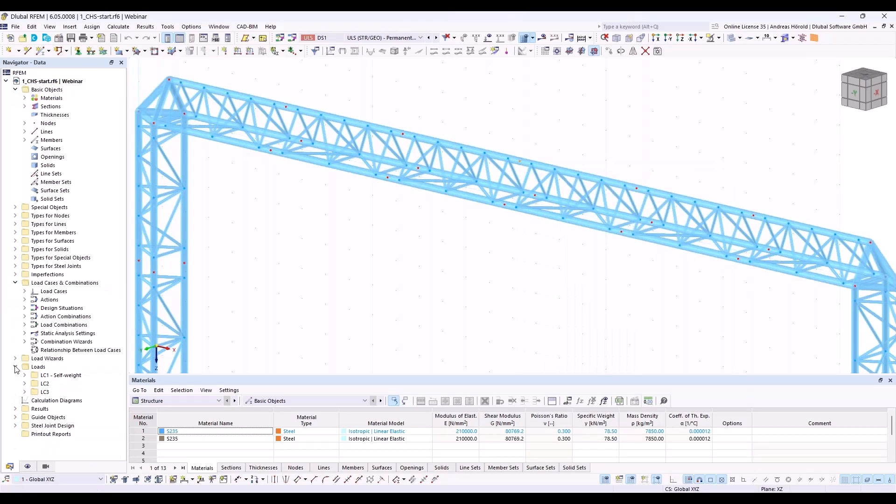
pyautogui.click(16, 267)
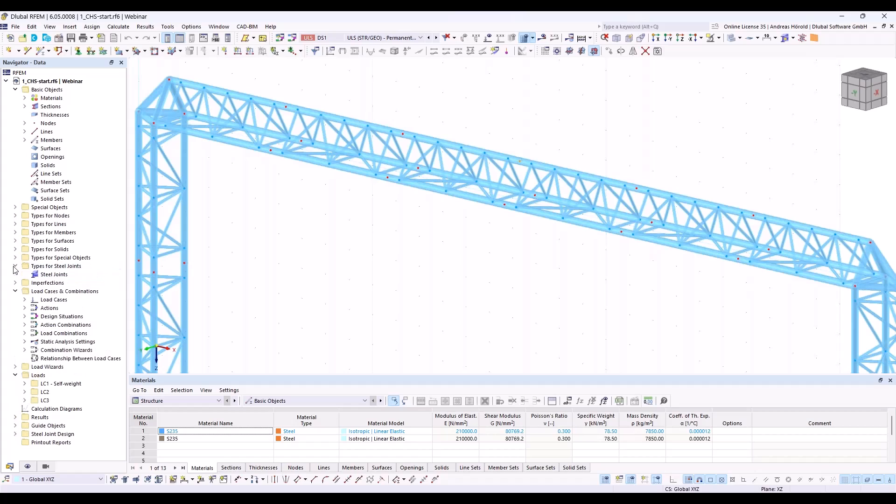
pyautogui.rightClick(56, 276)
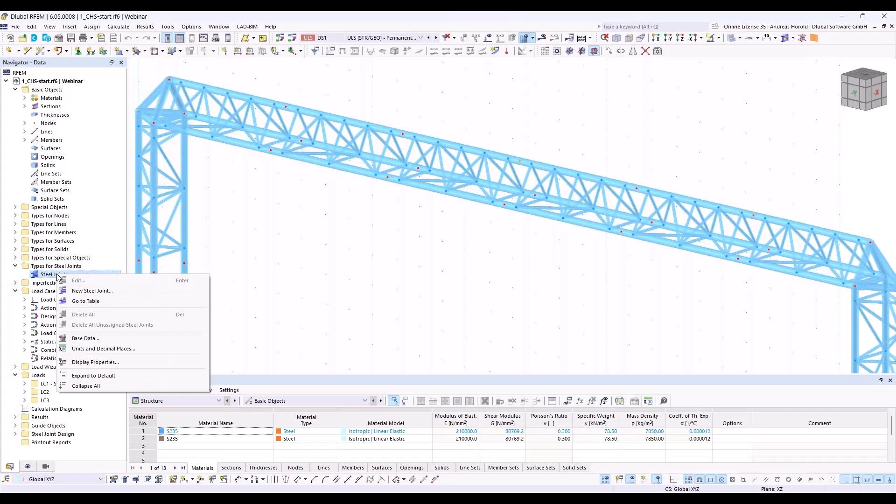
pyautogui.click(95, 293)
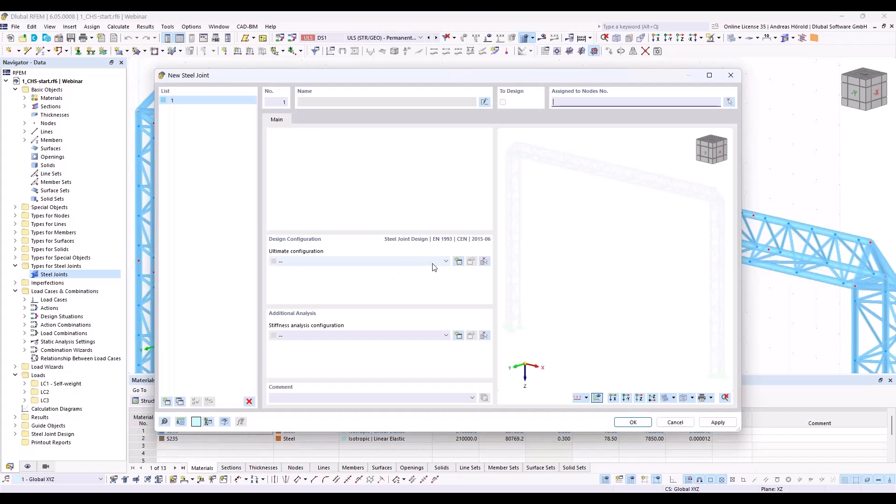
pyautogui.click(729, 103)
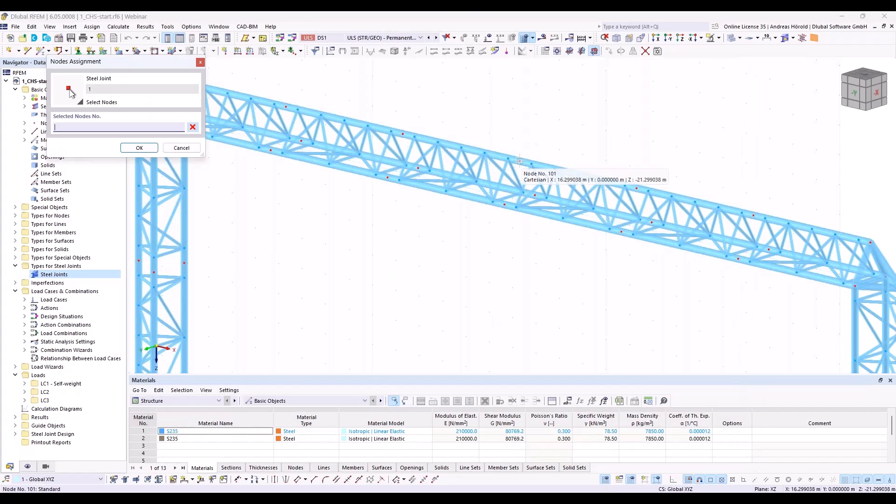
pyautogui.click(519, 161)
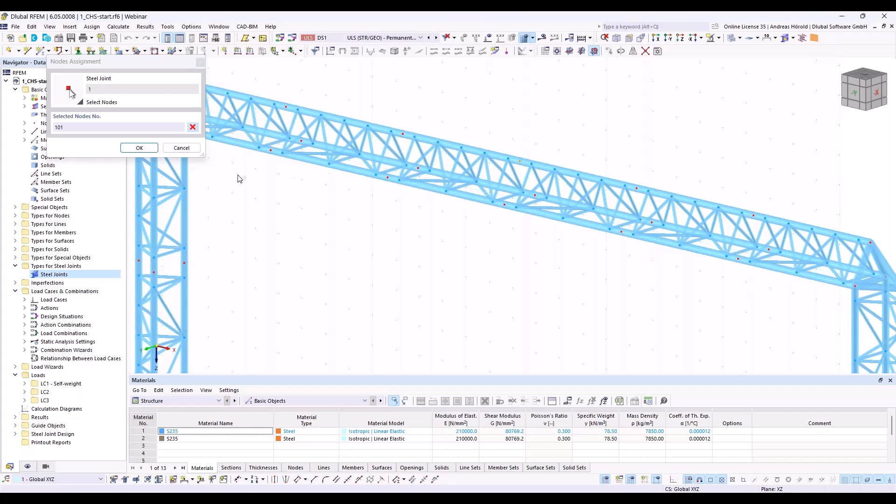
pyautogui.click(139, 148)
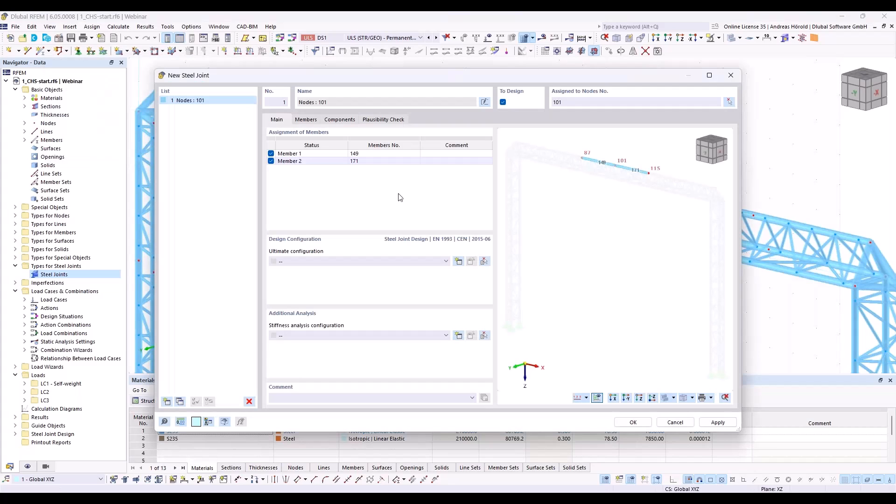
# Step: Set the joint's ultimate configuration to 1 - Standard and review the settings of its connected members
pyautogui.click(357, 262)
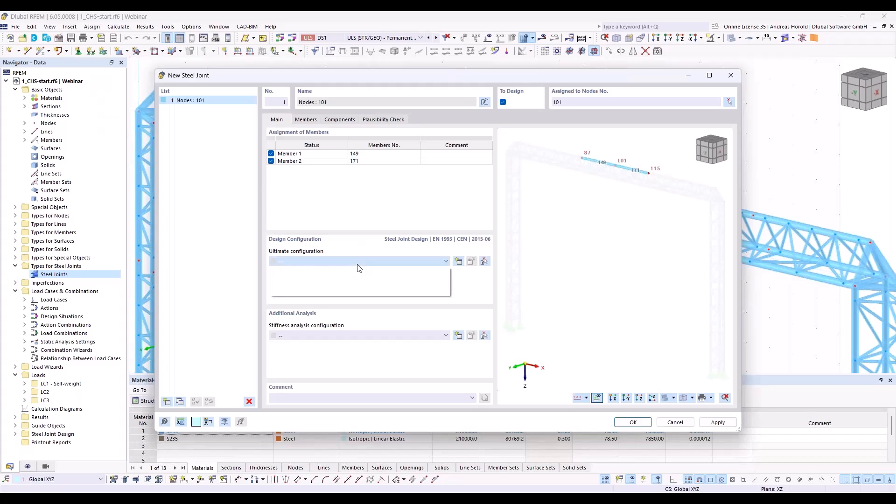
pyautogui.click(354, 278)
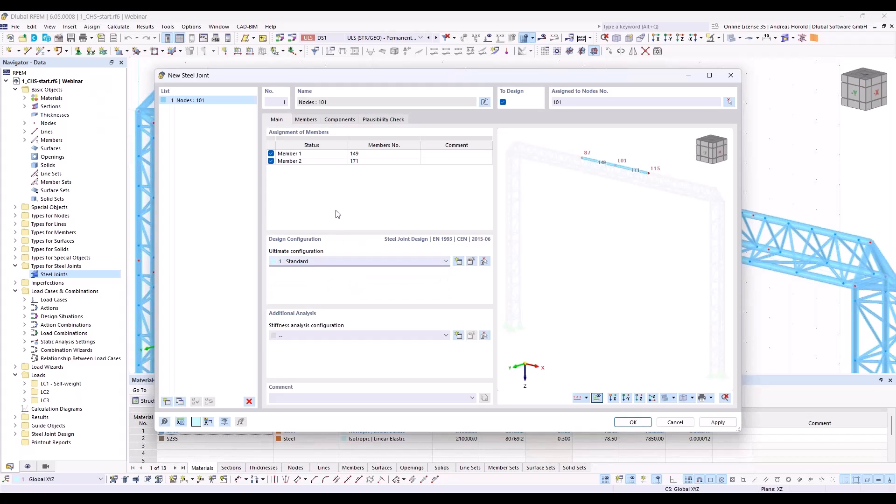
pyautogui.click(309, 120)
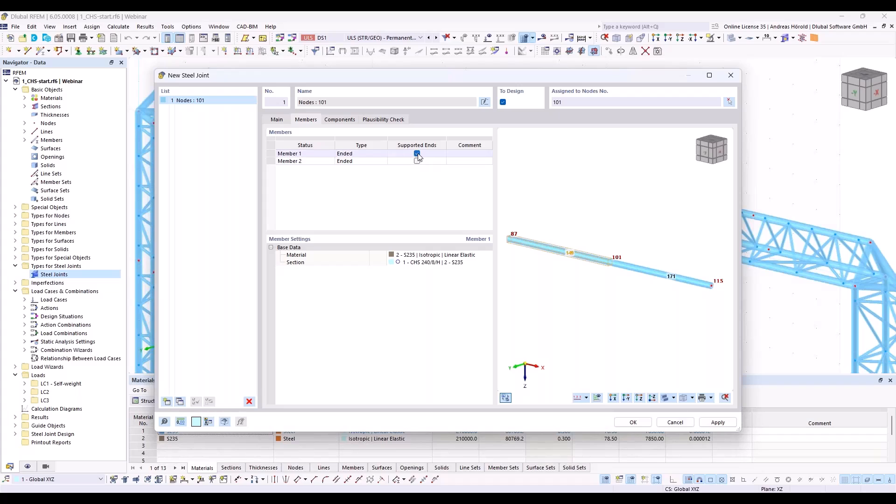
# Step: Add a Plate to Plate connection component to the steel joint
pyautogui.click(337, 121)
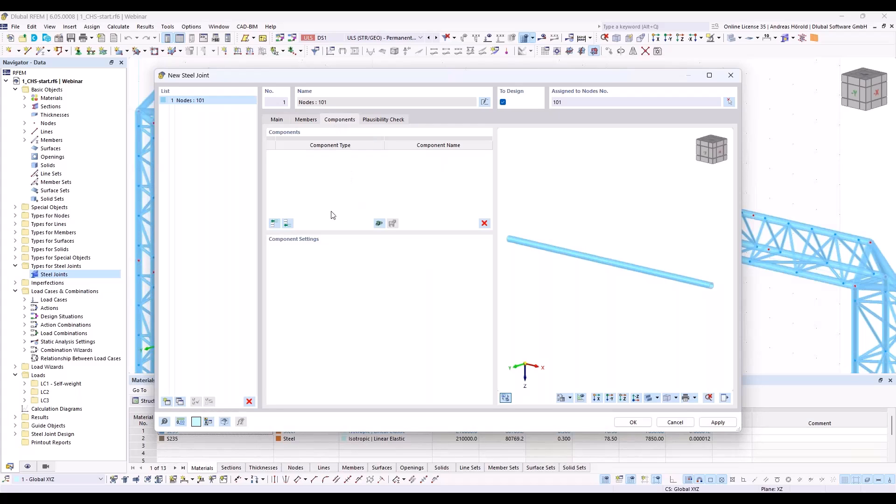
pyautogui.click(287, 225)
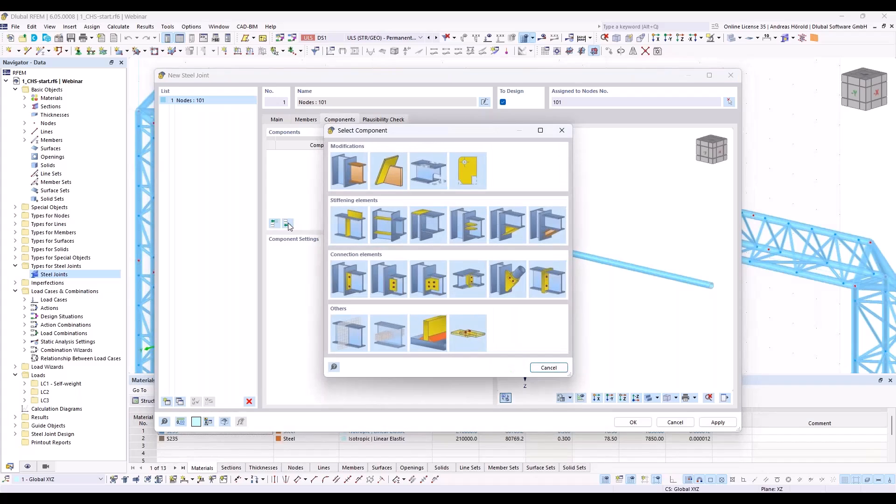
pyautogui.click(548, 280)
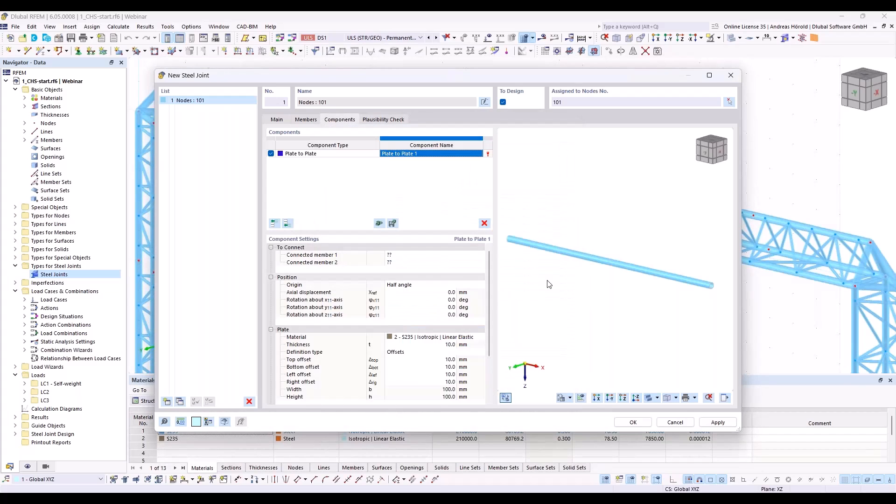
# Step: Set Member 1 and Member 2 as the connected members of the Plate to Plate component and inspect the plates in the preview
pyautogui.click(418, 256)
pyautogui.click(418, 256)
pyautogui.click(418, 266)
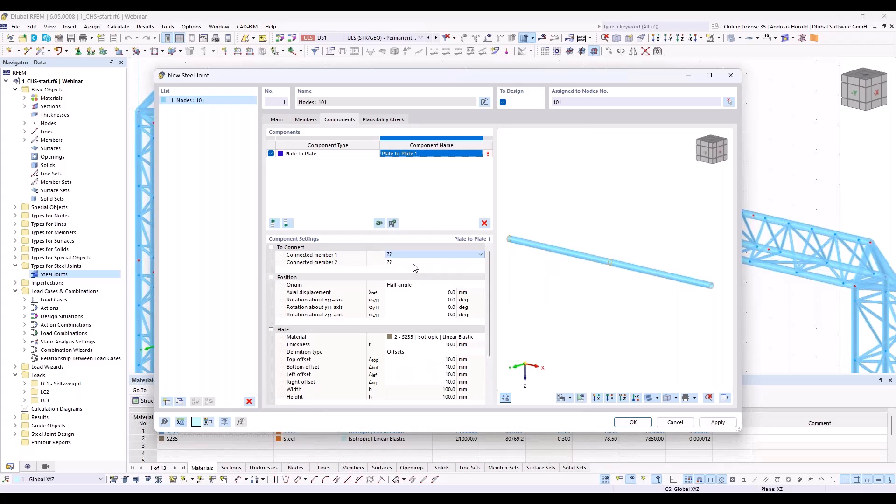
pyautogui.scroll(6, 619, 260)
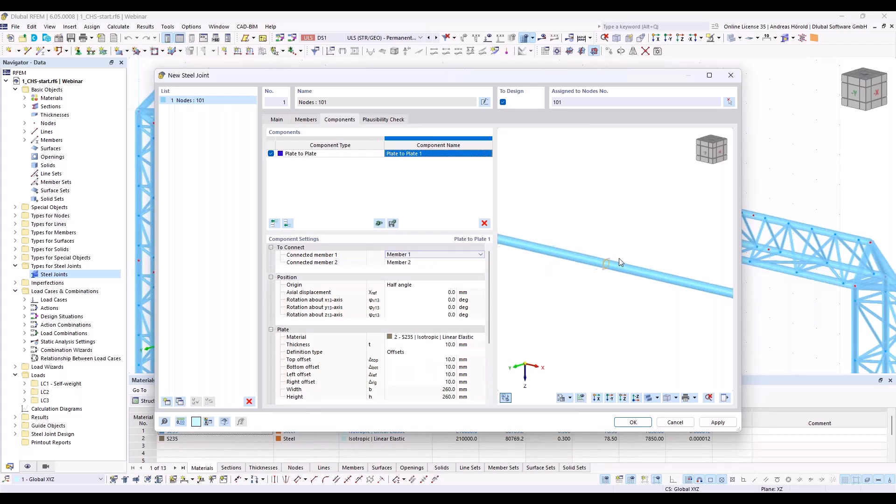
pyautogui.moveTo(590, 290); pyautogui.dragTo(623, 335, button='middle')
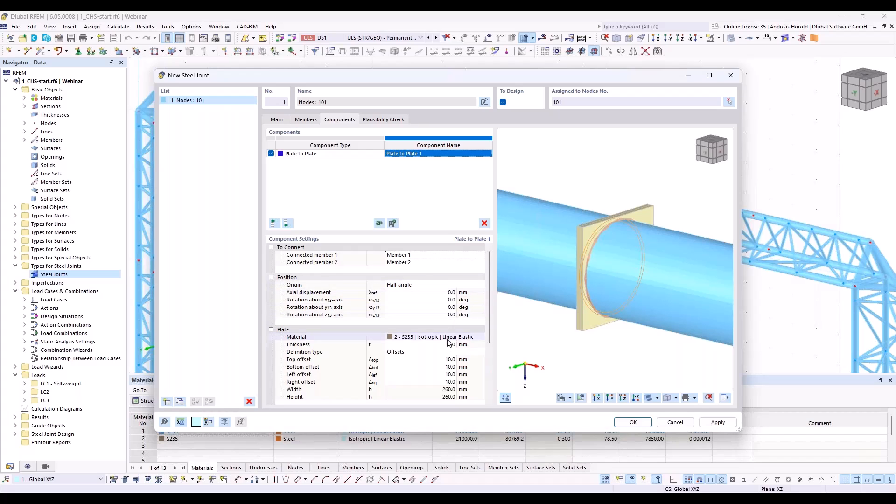
# Step: Set the top, bottom, left and right offsets of the Plate to Plate component's plates to 80 mm each
pyautogui.scroll(-2, 452, 310)
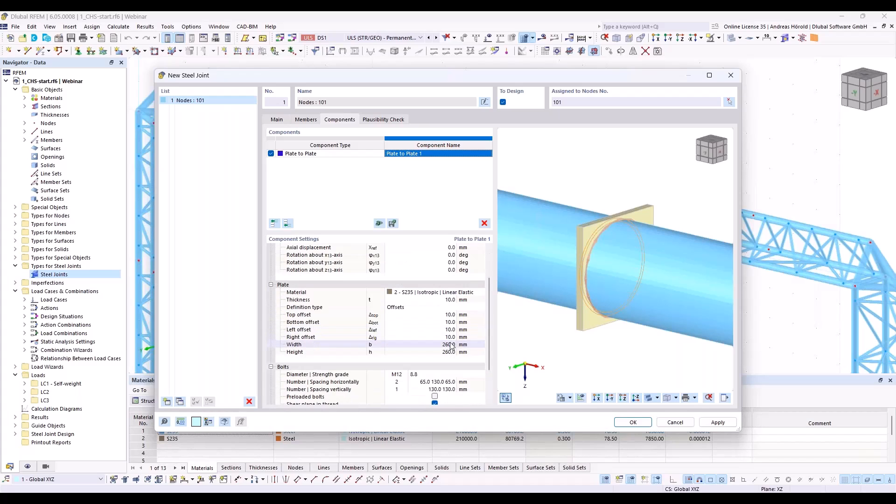
pyautogui.click(452, 317)
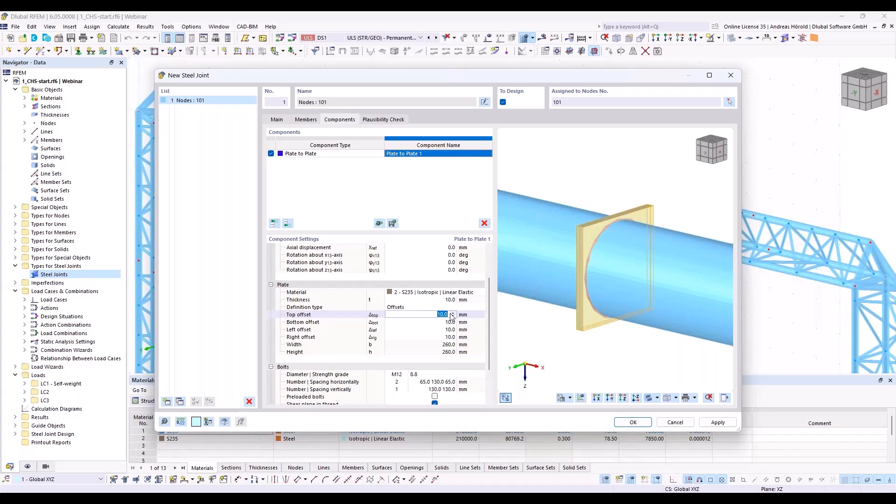
pyautogui.write('80')
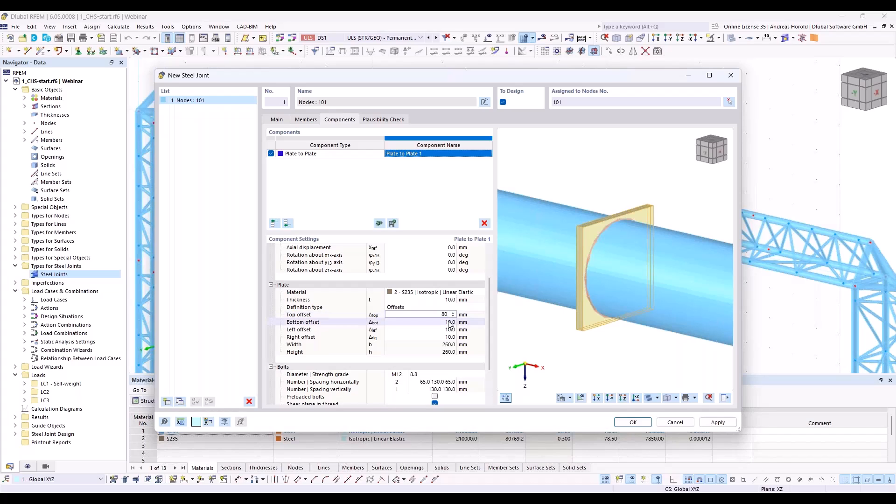
pyautogui.click(450, 322)
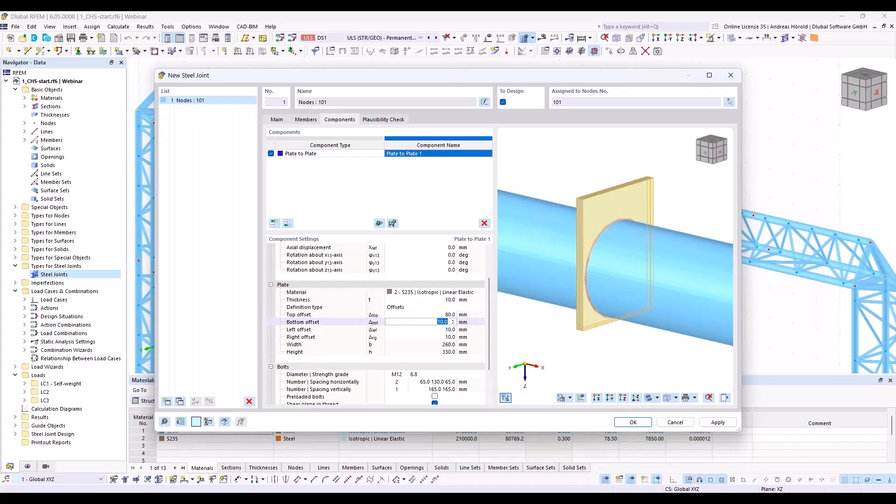
pyautogui.write('80')
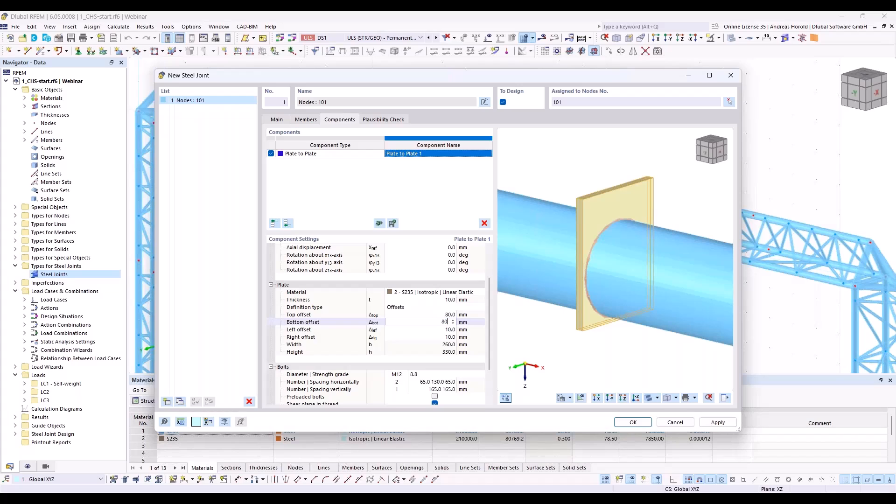
pyautogui.click(451, 330)
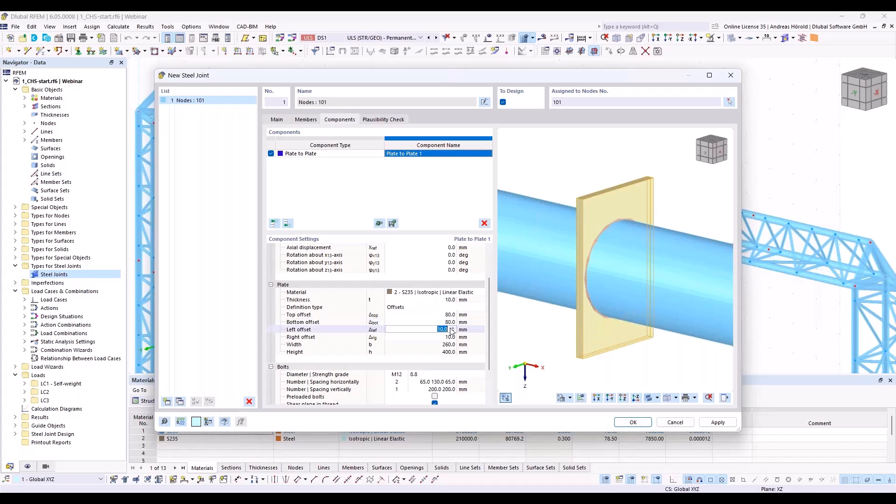
pyautogui.write('80')
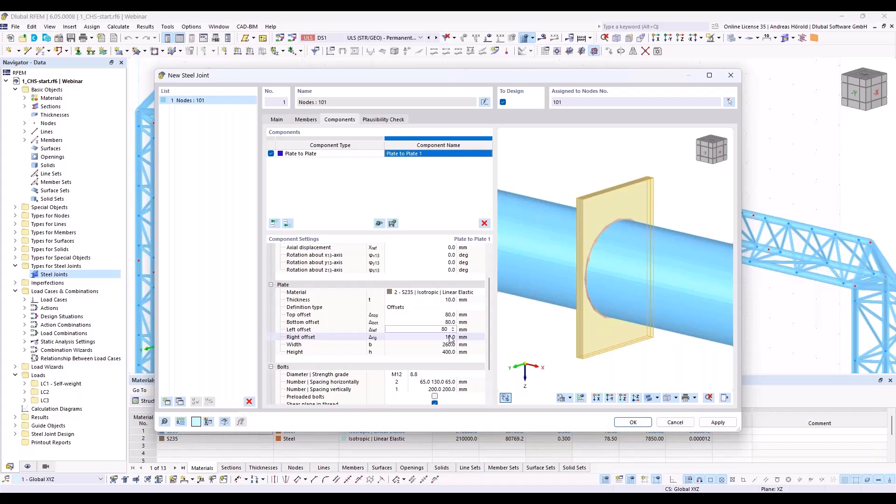
pyautogui.click(451, 337)
pyautogui.write('80')
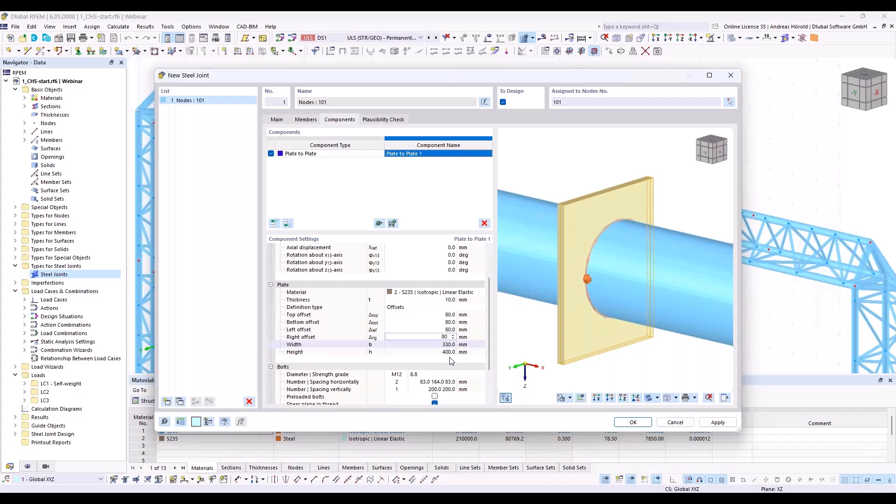
pyautogui.press('Return')
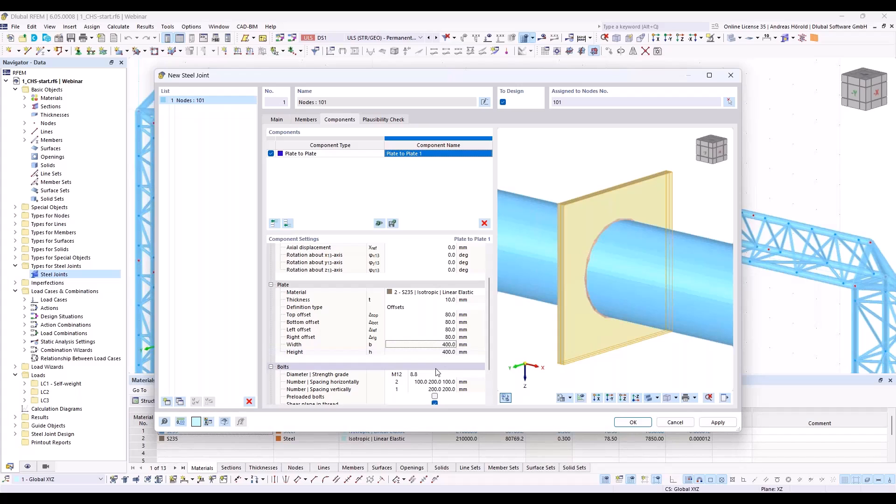
# Step: Remove the bolts from the Plate to Plate component by setting their horizontal number to 0
pyautogui.scroll(-2, 466, 359)
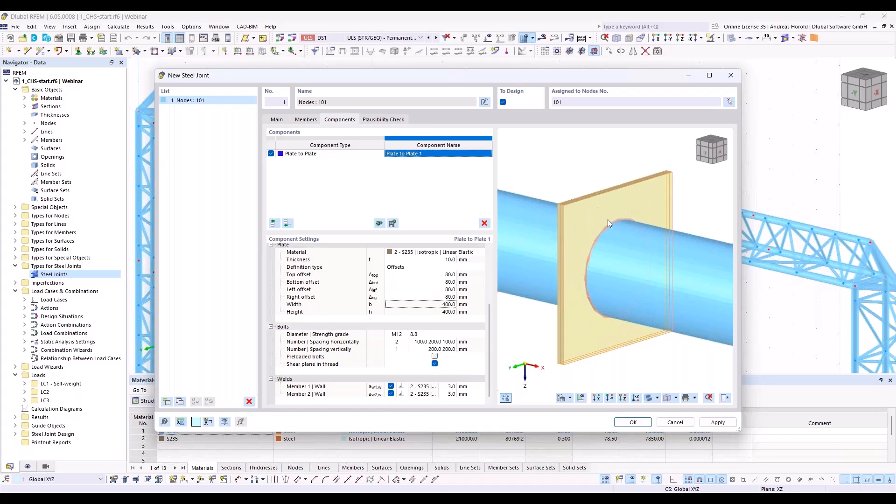
pyautogui.click(397, 341)
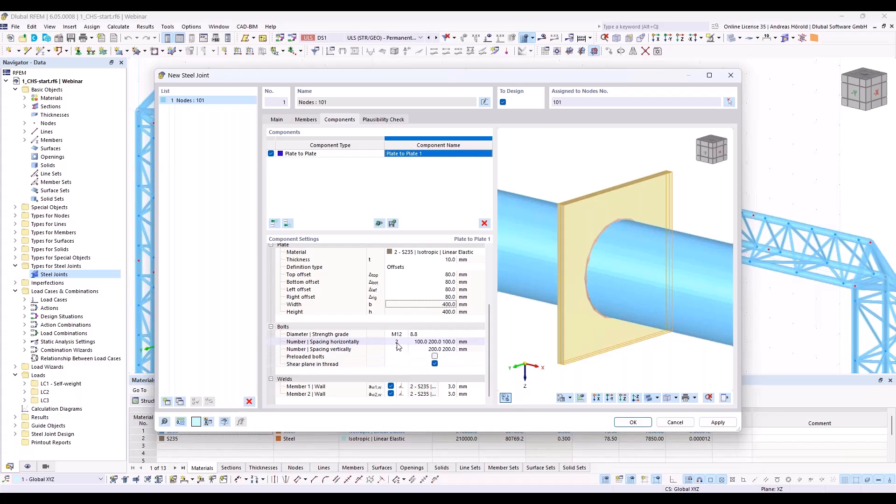
pyautogui.write('0')
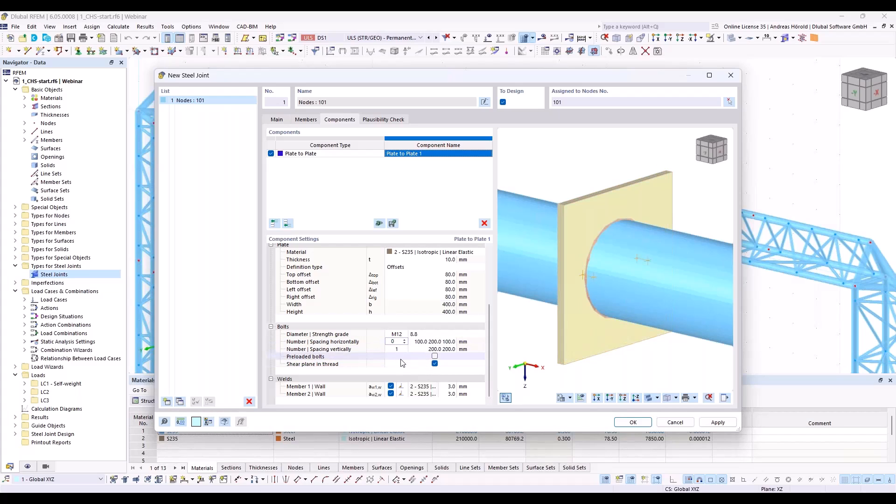
pyautogui.click(401, 359)
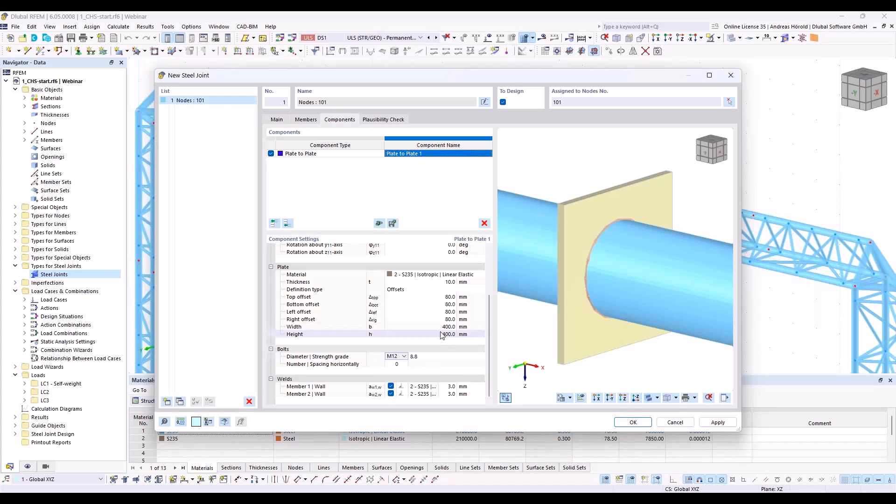
# Step: Choose Fillet weld - front side for the Member 1 wall and set the weld size of both member walls to 5 mm
pyautogui.click(406, 389)
pyautogui.click(405, 388)
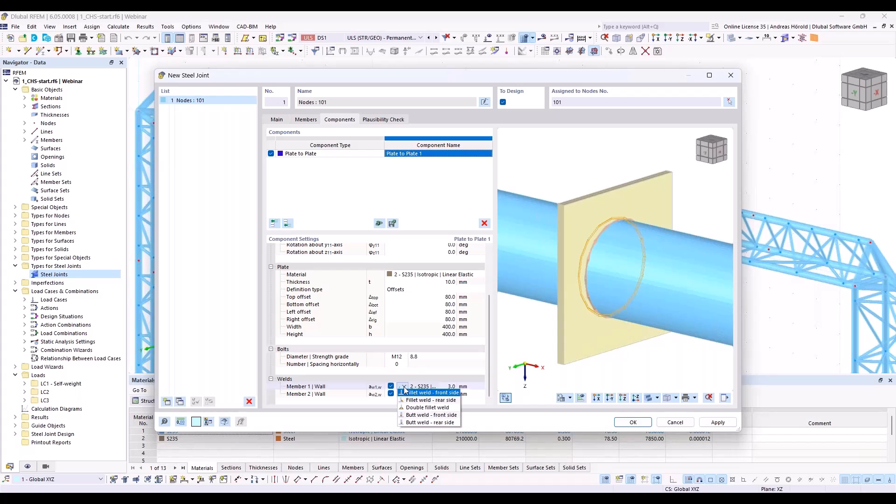
pyautogui.click(444, 393)
pyautogui.click(452, 387)
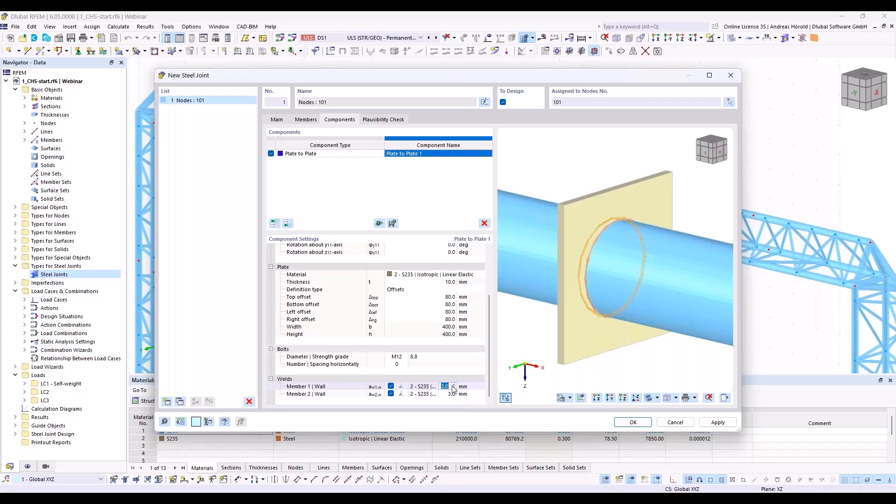
pyautogui.write('5')
pyautogui.click(448, 394)
pyautogui.write('5')
pyautogui.click(471, 404)
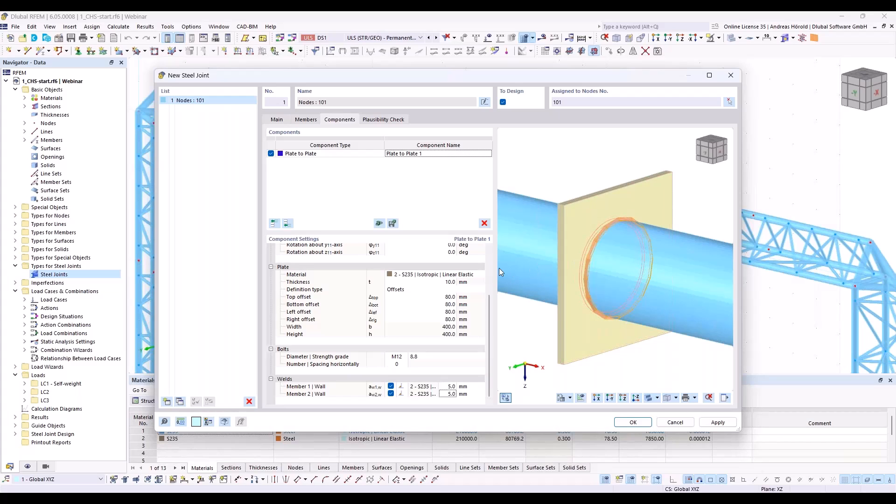
# Step: Add a Plate Editor component and assign Plate to Plate 1 | Plate 1 as the plate to modify
pyautogui.click(287, 223)
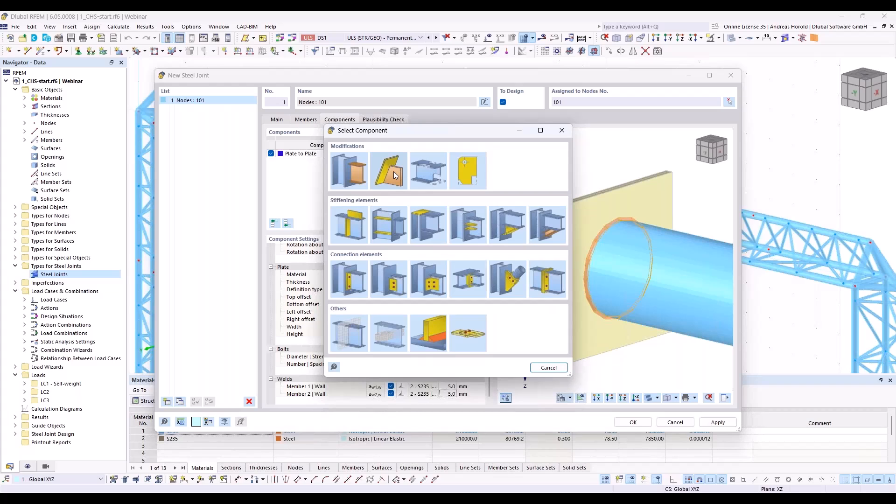
pyautogui.click(468, 174)
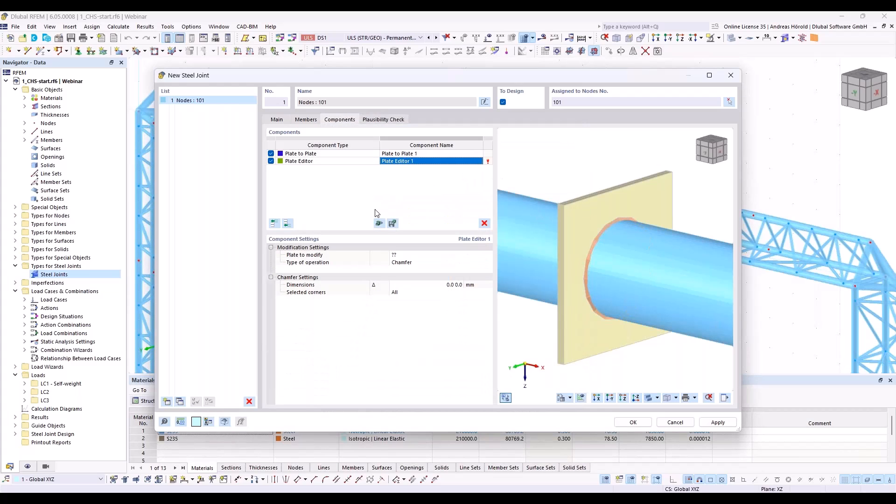
pyautogui.click(406, 255)
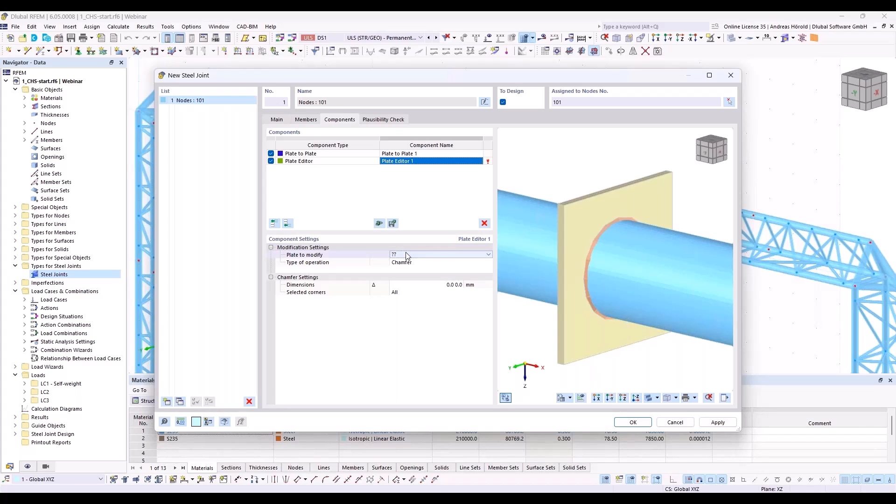
pyautogui.click(409, 255)
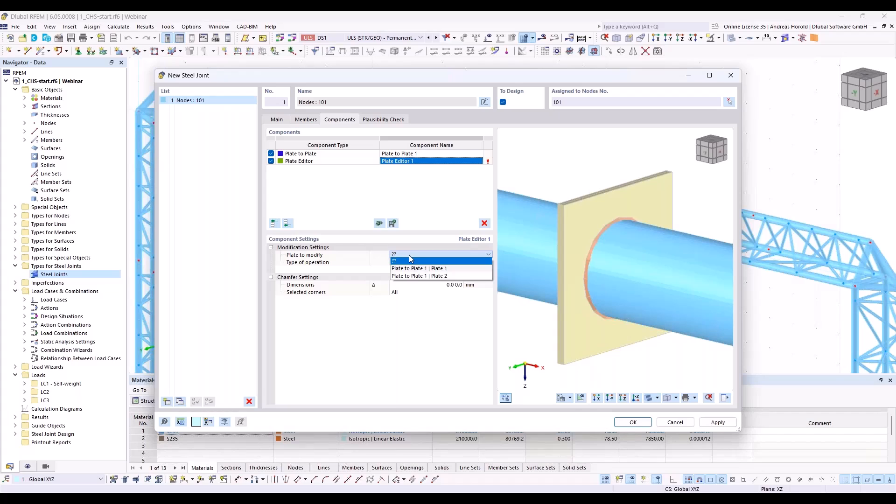
pyautogui.click(438, 270)
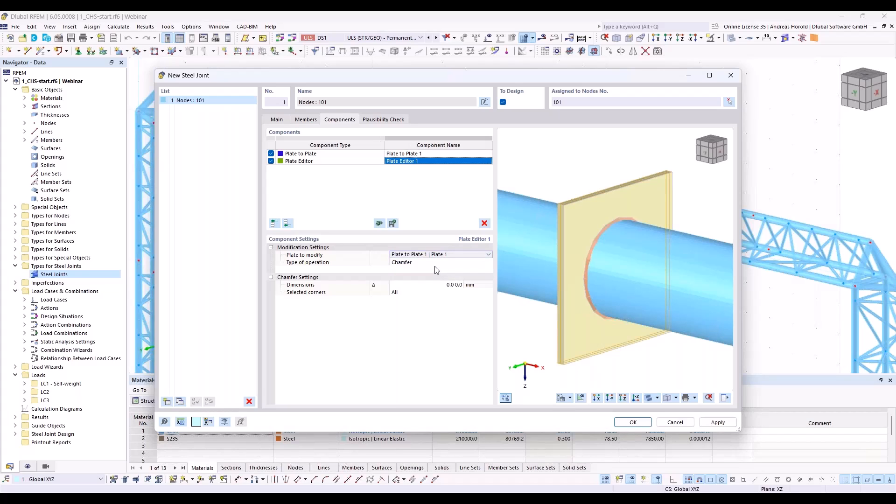
# Step: Change the Plate Editor operation to Rounding with a 200 mm radius at all corners
pyautogui.click(436, 269)
pyautogui.click(430, 264)
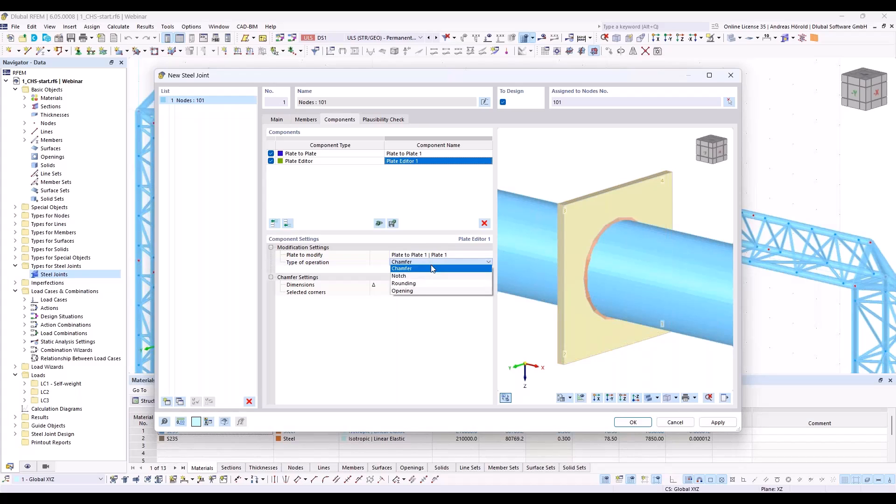
pyautogui.click(428, 284)
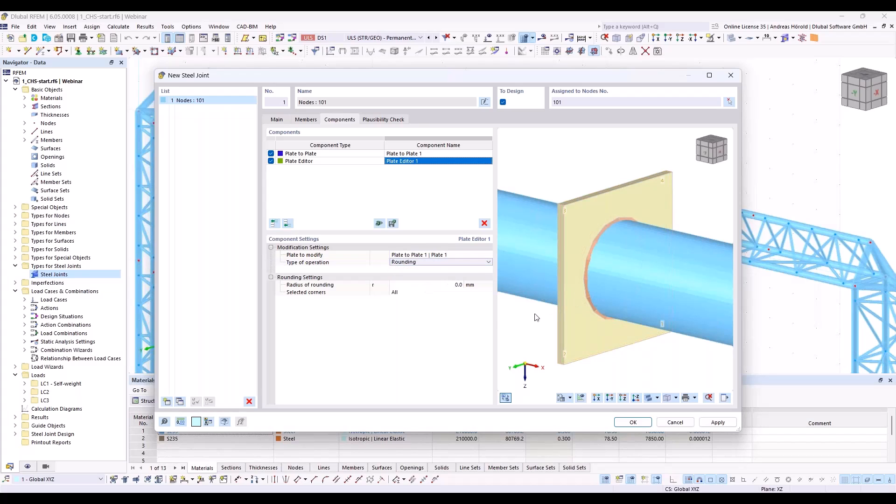
pyautogui.click(455, 285)
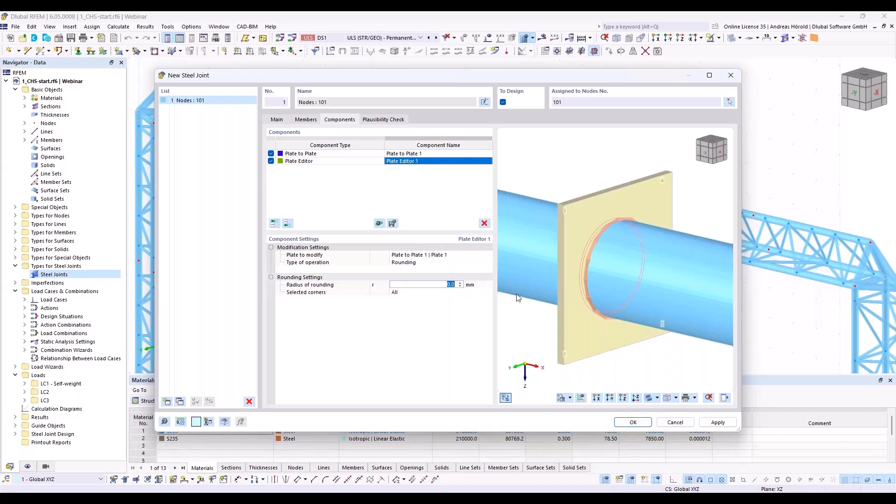
pyautogui.write('2')
pyautogui.press('Return')
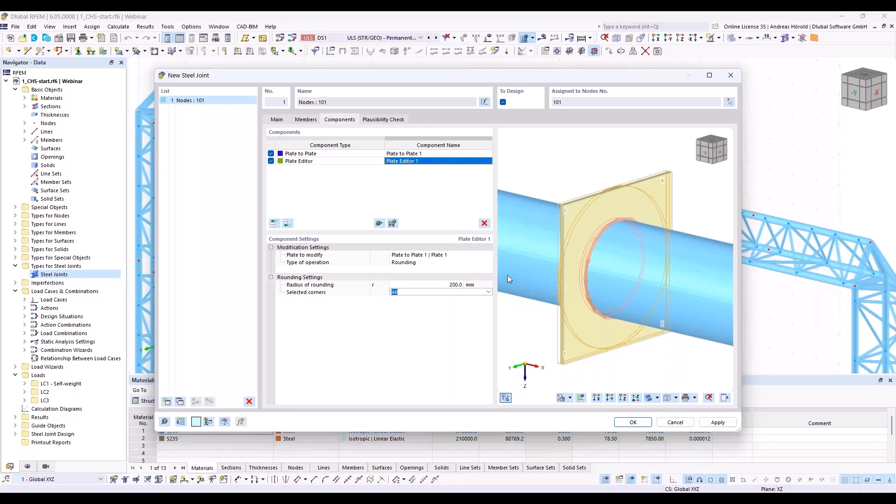
# Step: Copy the Plate Editor component to the end of the list and make the copy modify Plate to Plate 1 | Plate 2
pyautogui.keyDown('ctrl'); pyautogui.moveTo(527, 338); pyautogui.dragTo(671, 329, button='middle'); pyautogui.keyUp('ctrl')
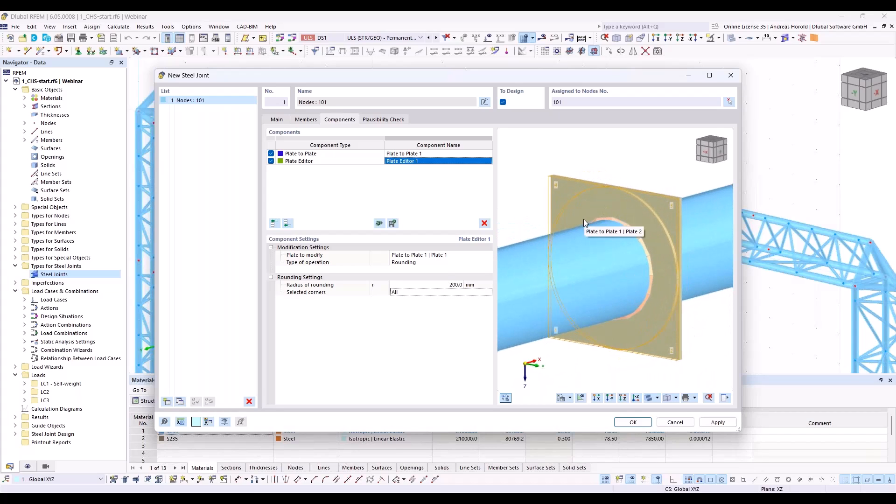
pyautogui.rightClick(330, 163)
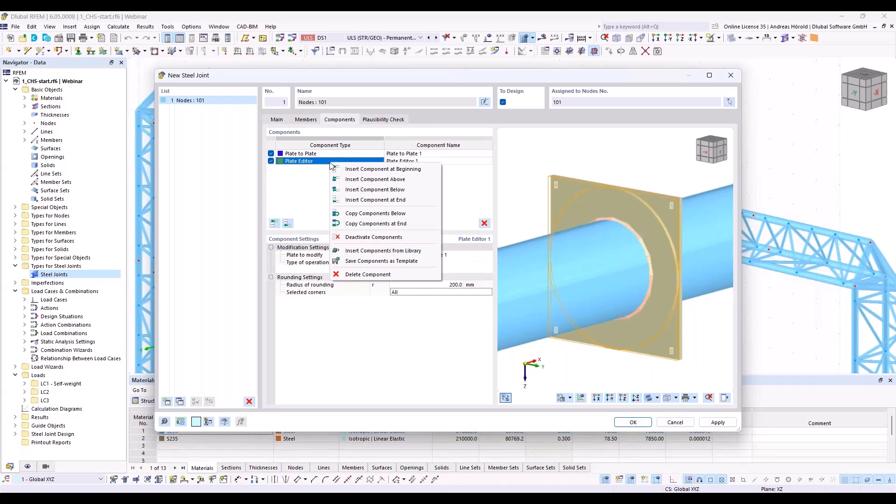
pyautogui.click(402, 224)
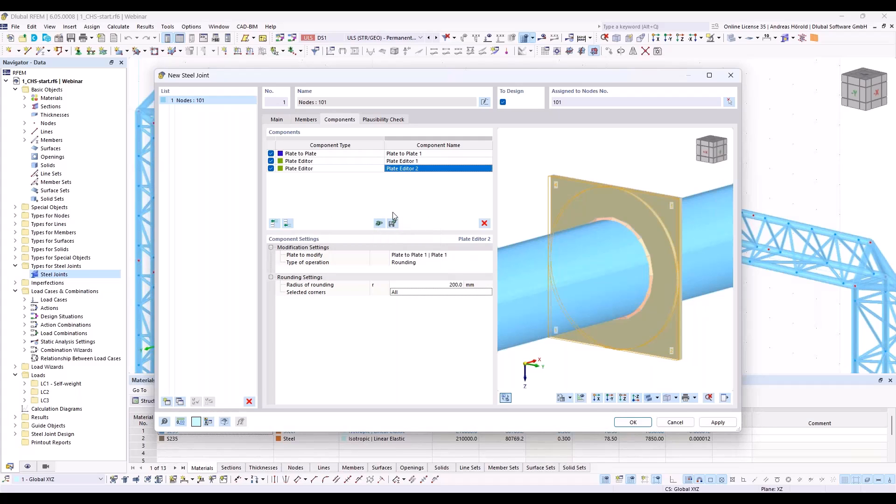
pyautogui.click(443, 257)
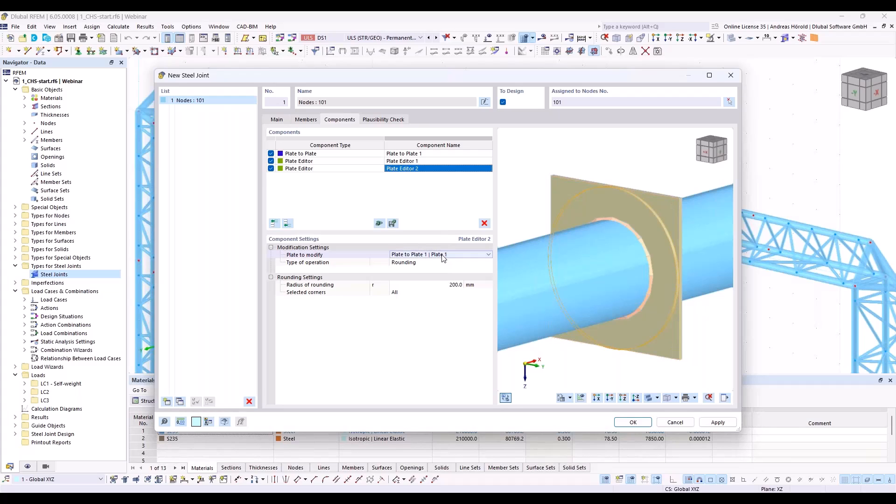
pyautogui.click(443, 256)
pyautogui.click(441, 266)
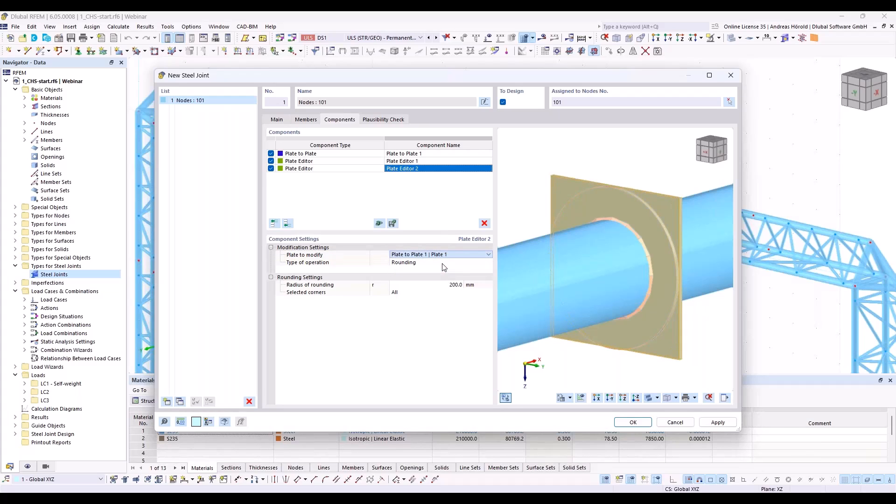
pyautogui.keyDown('ctrl'); pyautogui.moveTo(665, 349); pyautogui.dragTo(518, 338, button='middle'); pyautogui.keyUp('ctrl')
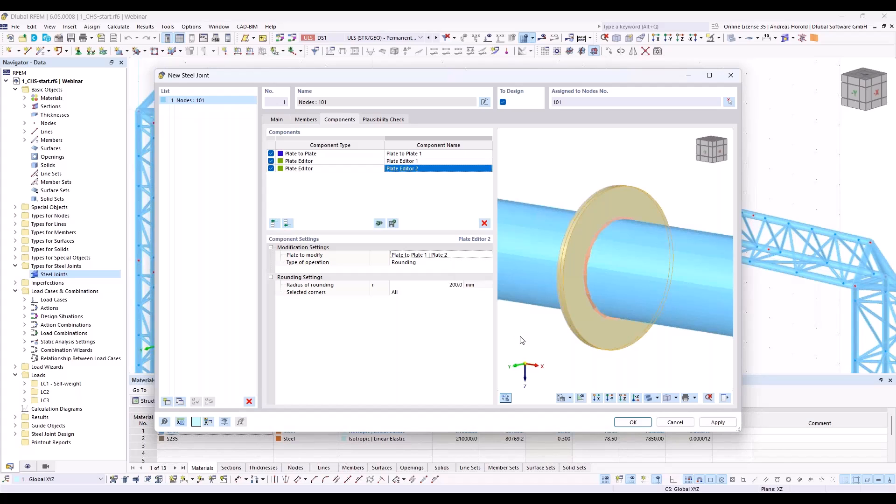
# Step: Add a Fasteners component and set its first connected component to Plate to Plate 1 | Plate 1
pyautogui.click(288, 223)
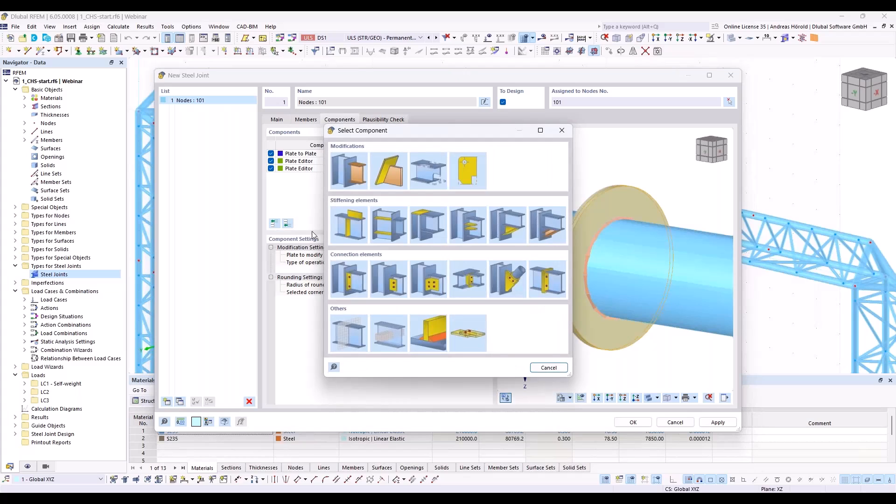
pyautogui.click(468, 335)
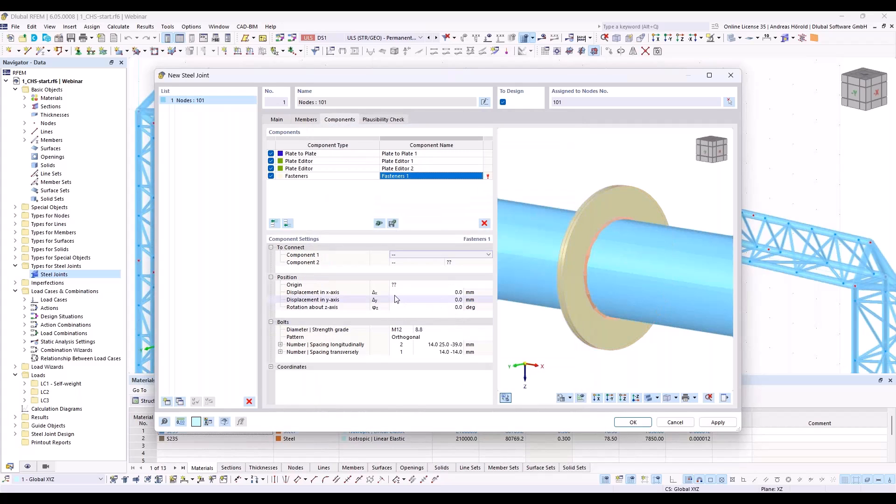
pyautogui.click(406, 255)
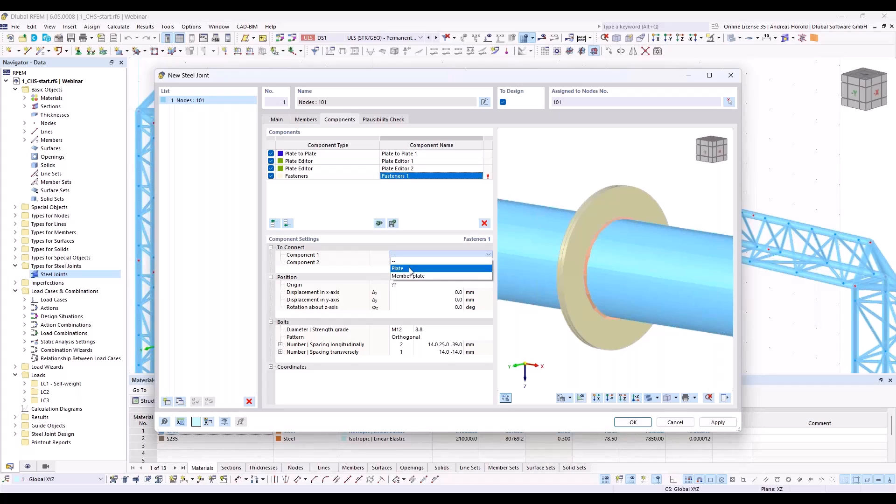
pyautogui.click(411, 270)
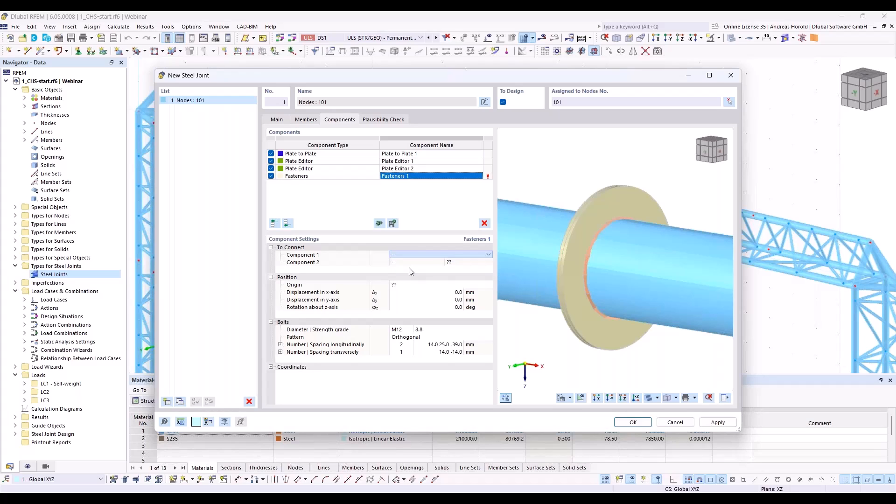
pyautogui.click(473, 262)
pyautogui.click(489, 254)
pyautogui.click(478, 270)
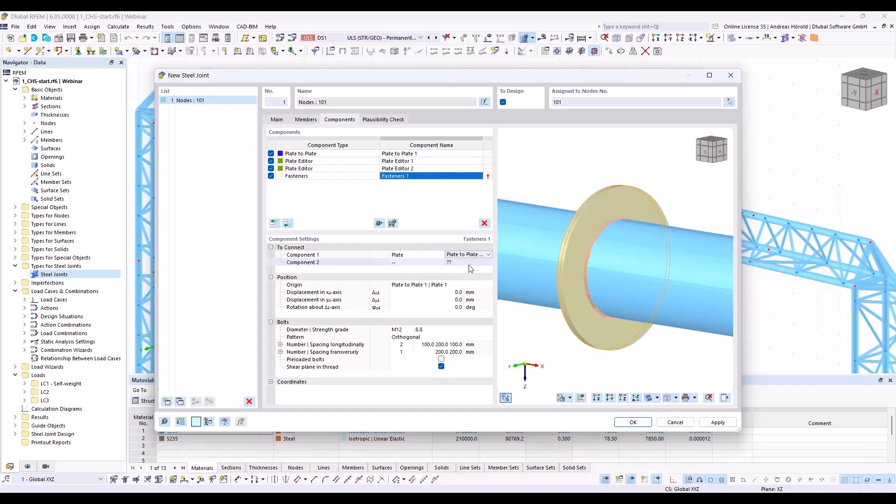
# Step: Set the second connected component of the fasteners to the plate Plate to Plate 1 | Plate 2
pyautogui.click(428, 263)
pyautogui.click(426, 263)
pyautogui.click(422, 266)
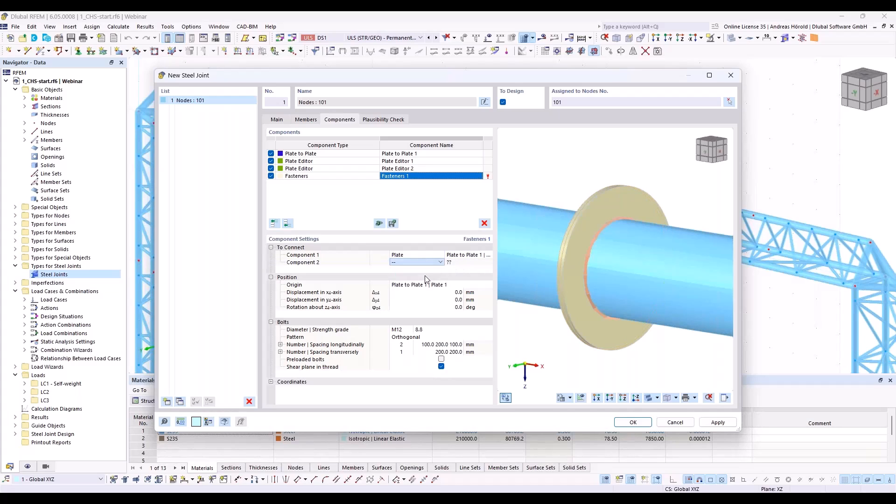
pyautogui.click(462, 264)
pyautogui.click(463, 264)
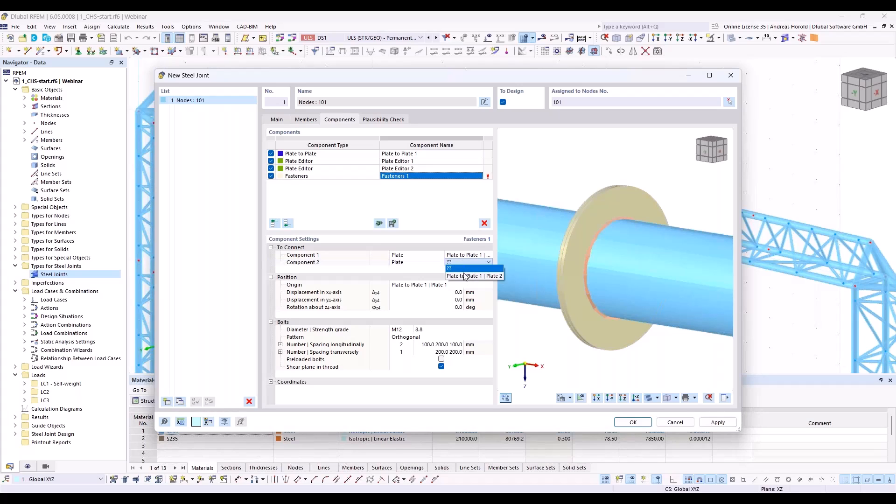
pyautogui.click(467, 277)
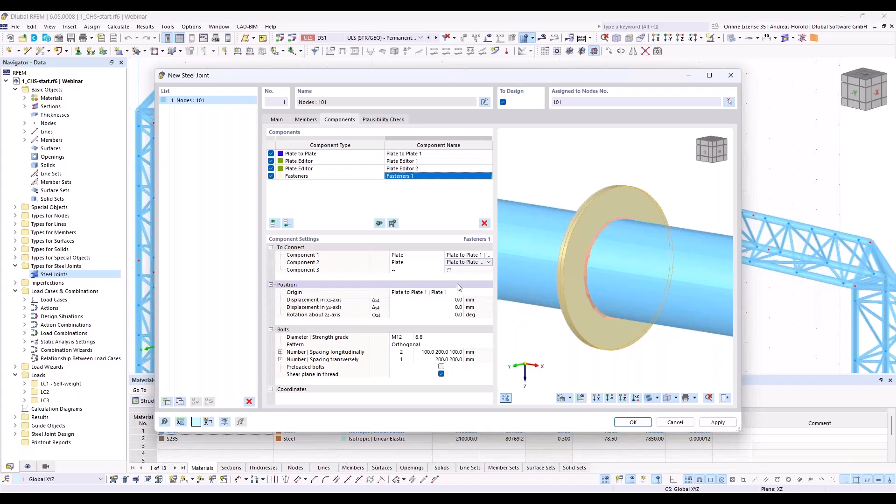
# Step: Set the fastener bolt diameter to M16 and change the bolt pattern to Polar
pyautogui.click(404, 337)
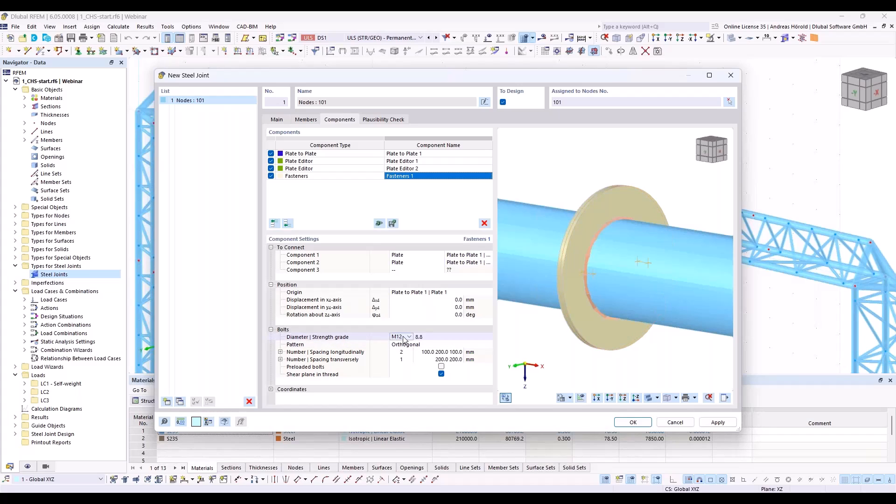
pyautogui.click(409, 337)
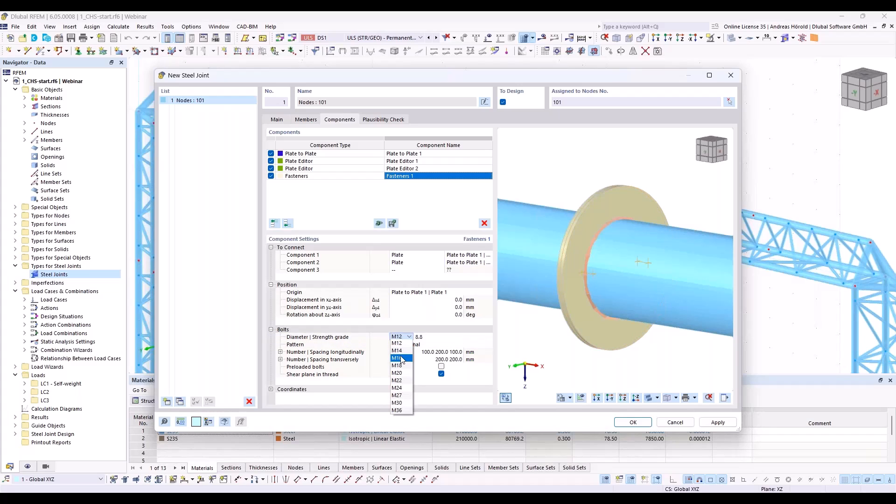
pyautogui.click(401, 358)
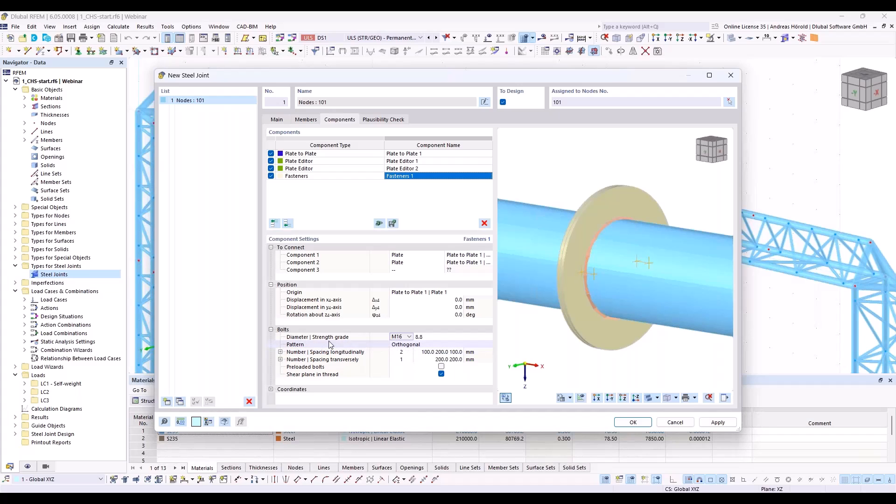
pyautogui.click(396, 346)
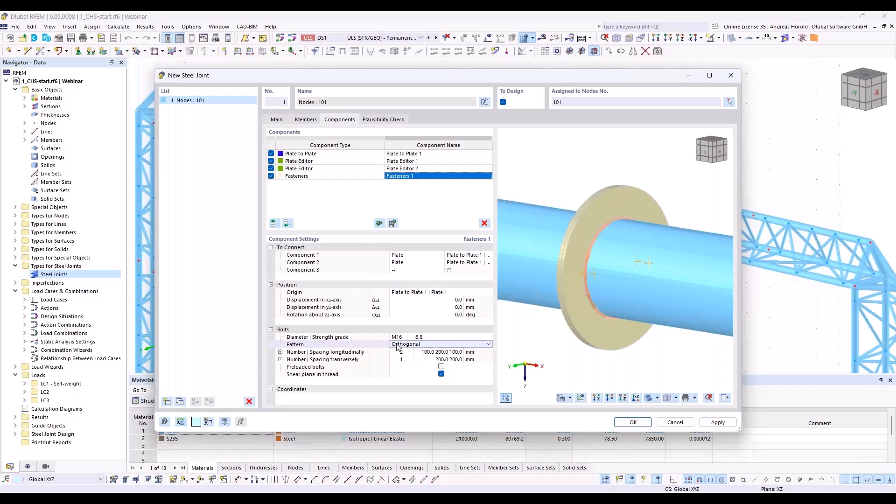
pyautogui.click(405, 345)
pyautogui.click(412, 360)
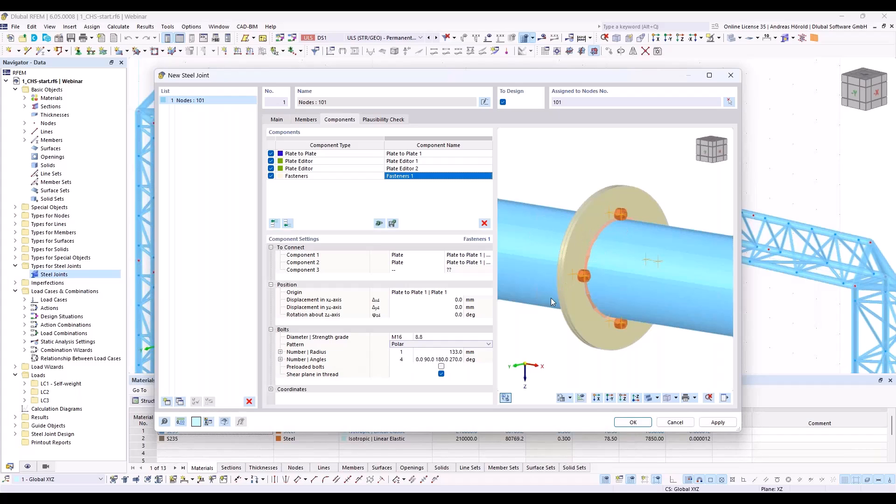
# Step: Set the number of bolt angles in the polar pattern to 8
pyautogui.click(402, 360)
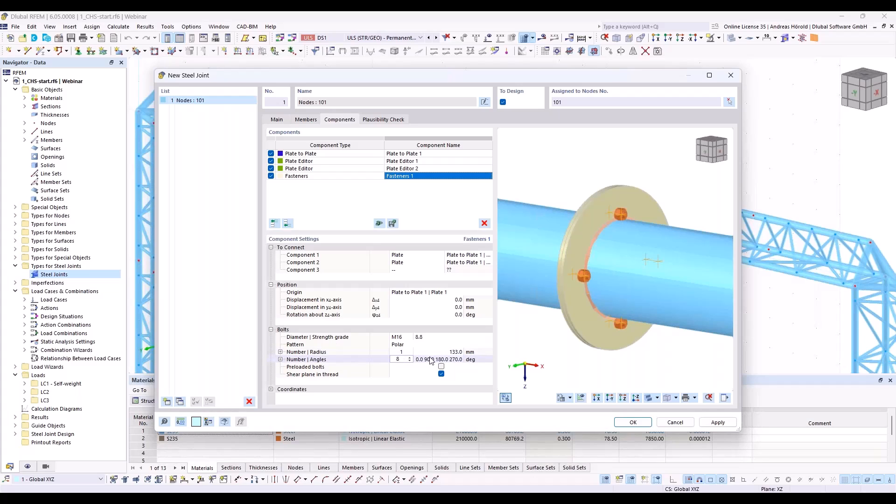
pyautogui.click(403, 367)
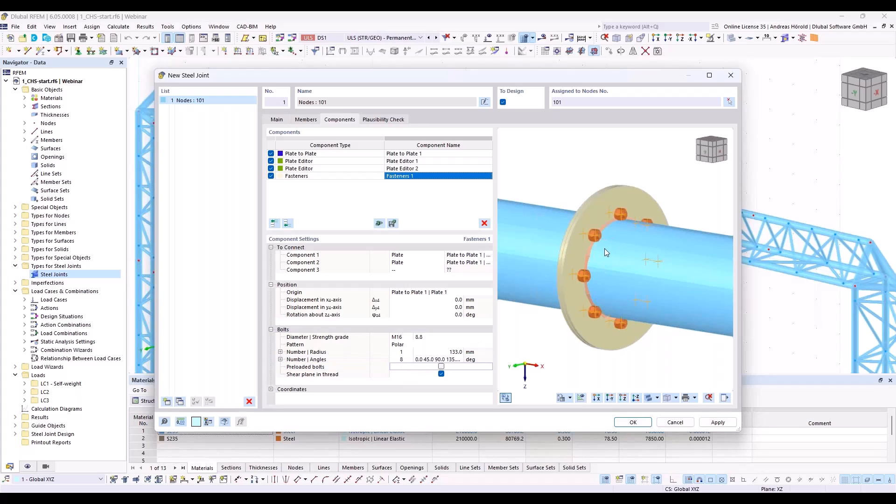
pyautogui.rightClick(588, 251)
pyautogui.click(594, 255)
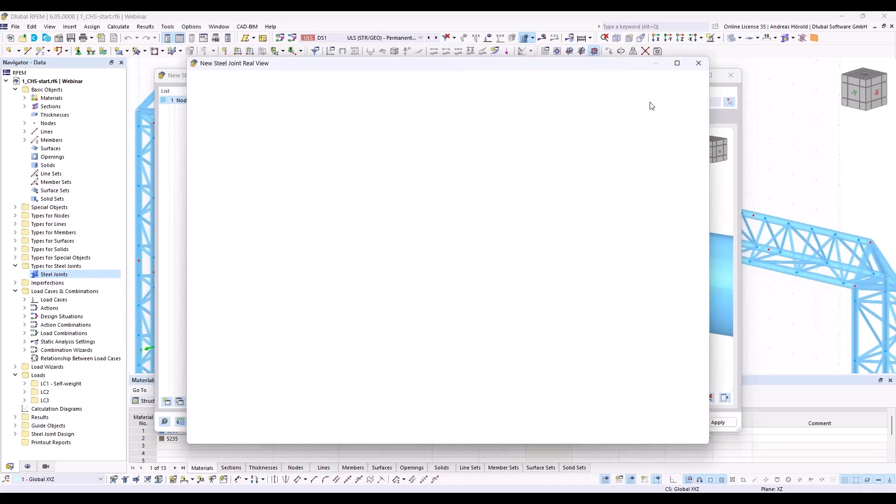
pyautogui.click(700, 65)
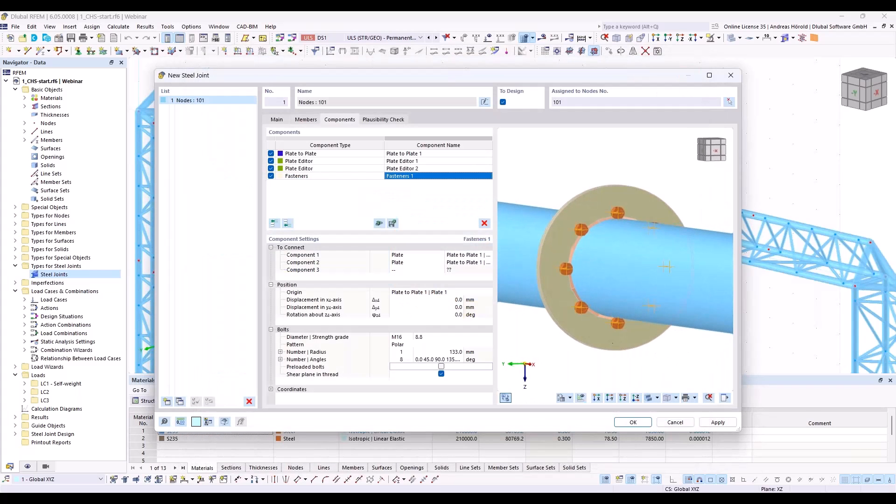
# Step: Set the bolt circle radius to 160 mm and deactivate the shear plane in thread option
pyautogui.scroll(2, 612, 306)
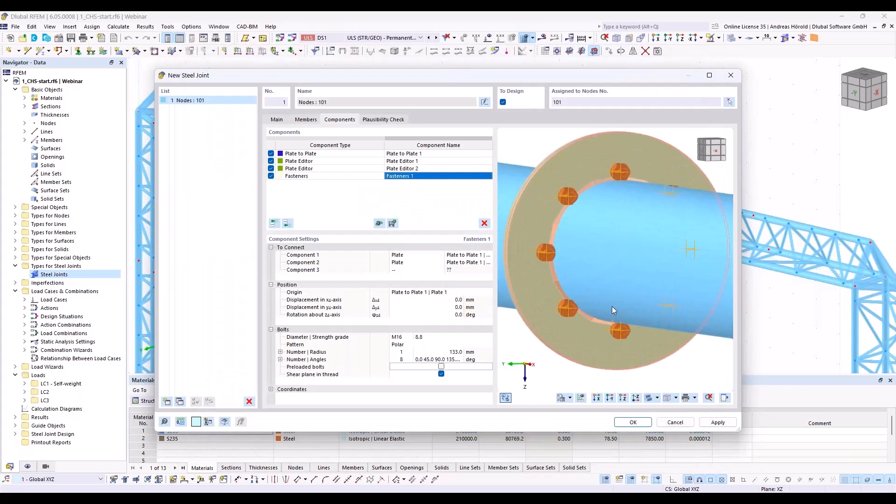
pyautogui.click(448, 352)
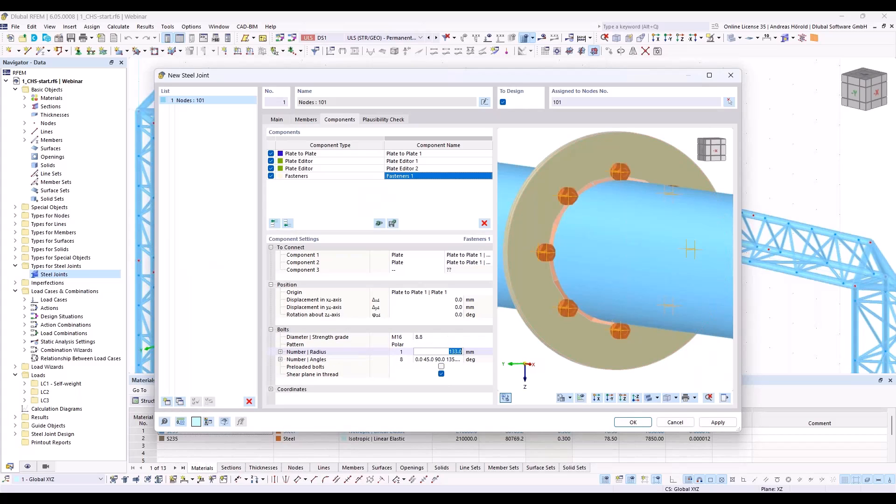
pyautogui.write('160')
pyautogui.press('Tab')
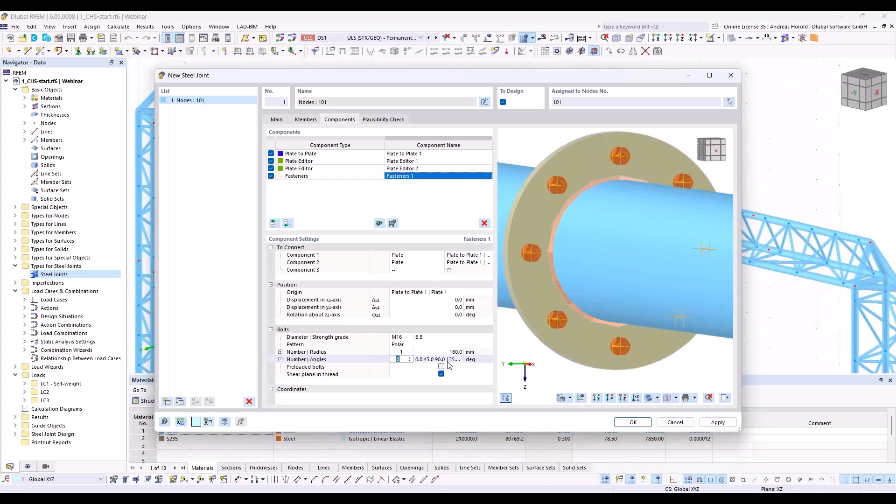
pyautogui.click(441, 374)
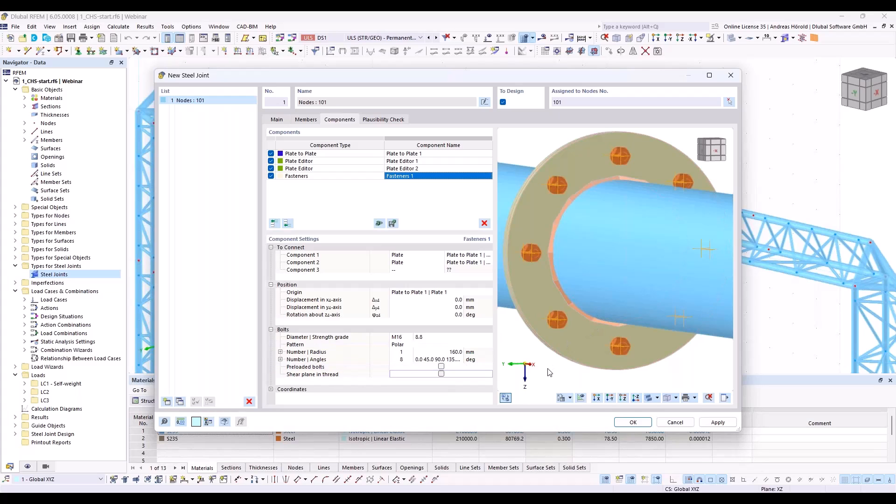
pyautogui.keyDown('ctrl'); pyautogui.moveTo(554, 371); pyautogui.dragTo(596, 376, button='middle'); pyautogui.keyUp('ctrl')
pyautogui.scroll(1, 607, 326)
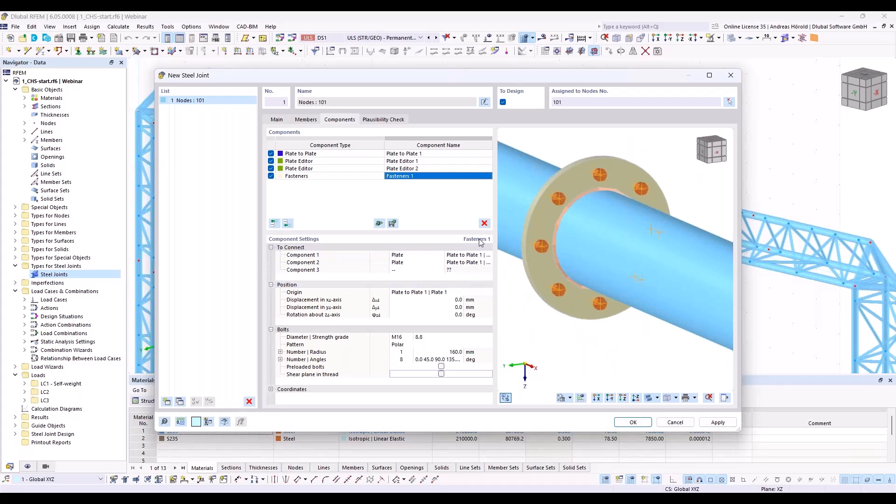
# Step: Create a second steel joint and assign it to node 74 on the truss girder's lower chord
pyautogui.click(167, 402)
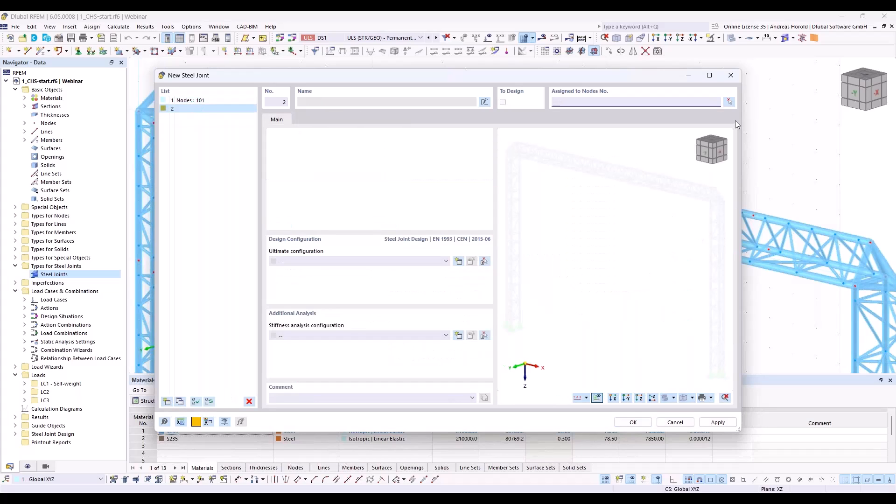
pyautogui.click(722, 101)
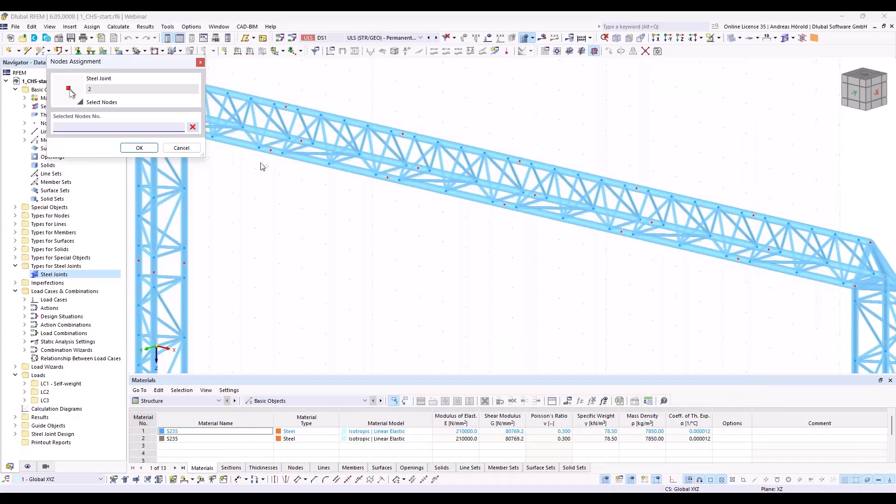
pyautogui.click(270, 150)
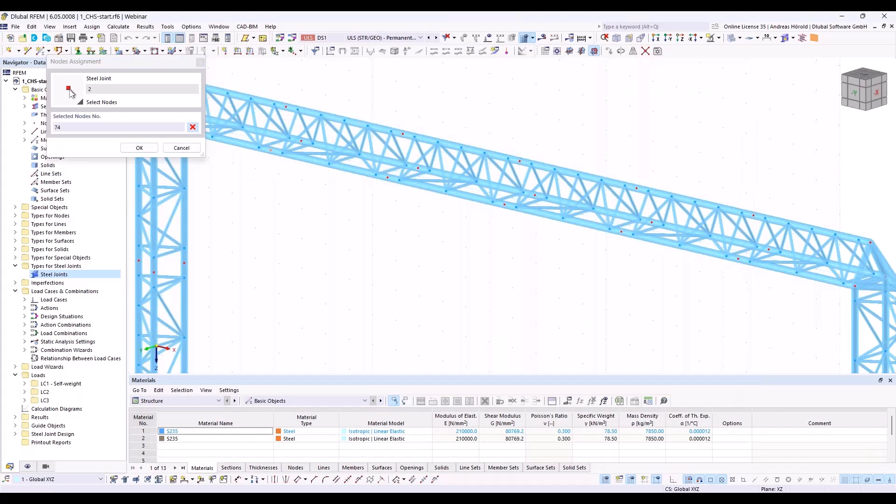
pyautogui.click(142, 149)
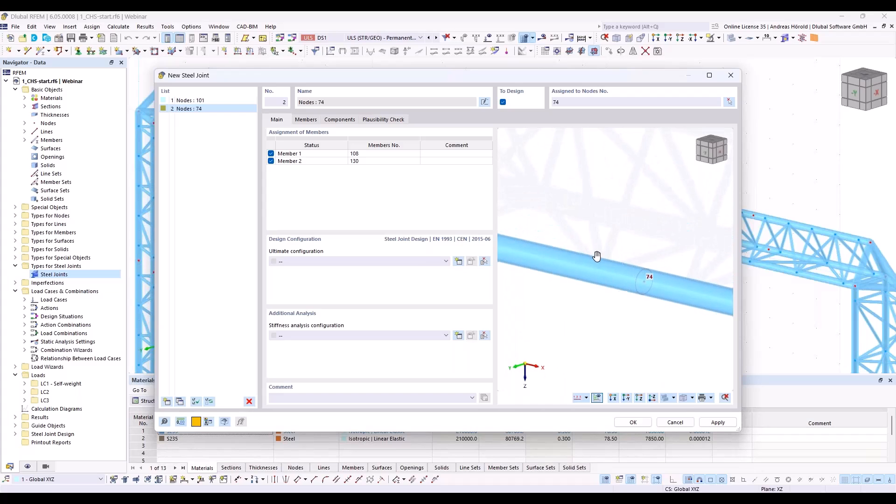
# Step: Assign the 1 - Standard ultimate configuration to the steel joint at node 74
pyautogui.click(306, 122)
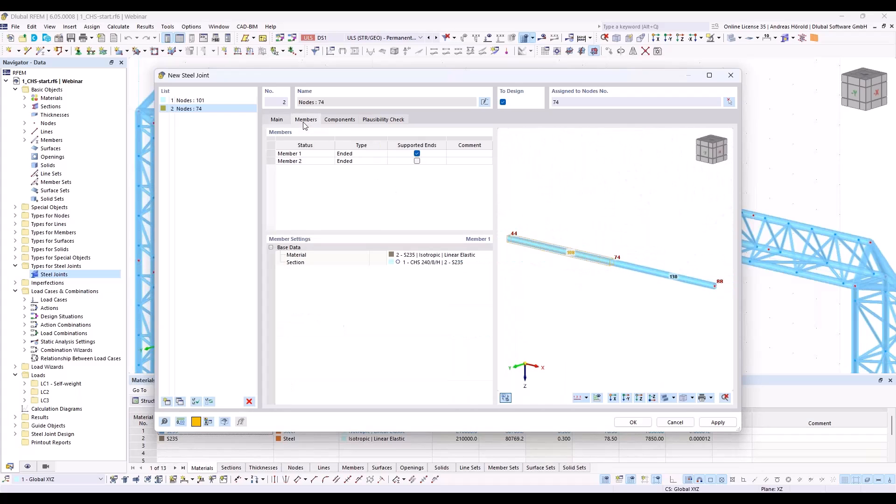
pyautogui.click(281, 120)
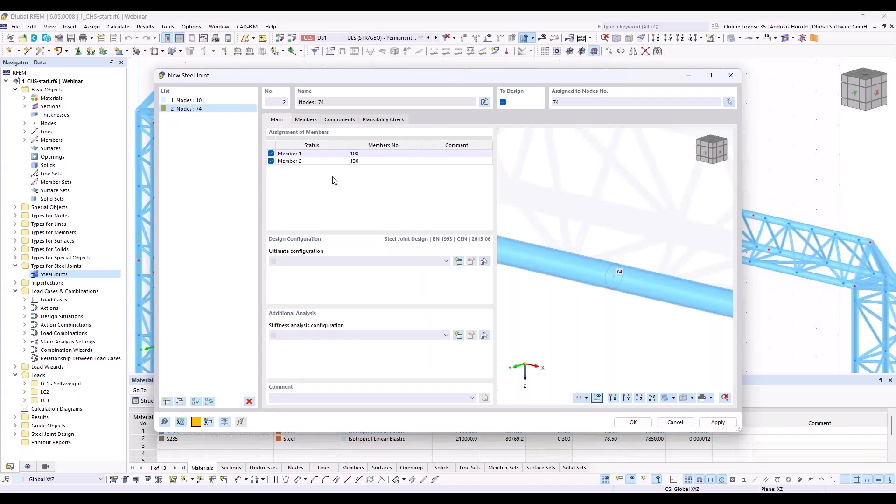
pyautogui.click(365, 261)
pyautogui.click(365, 278)
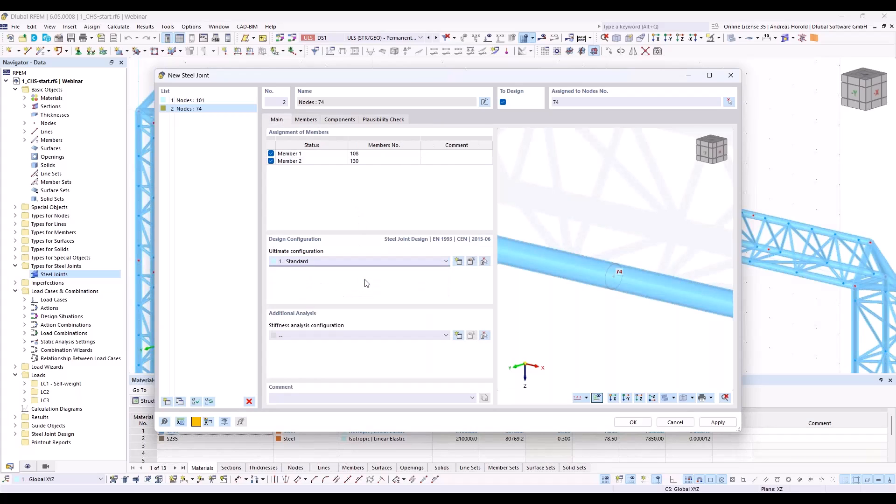
# Step: Insert a Cap Plate component into the node 74 joint and set Member 1 as its stiffened member
pyautogui.click(310, 121)
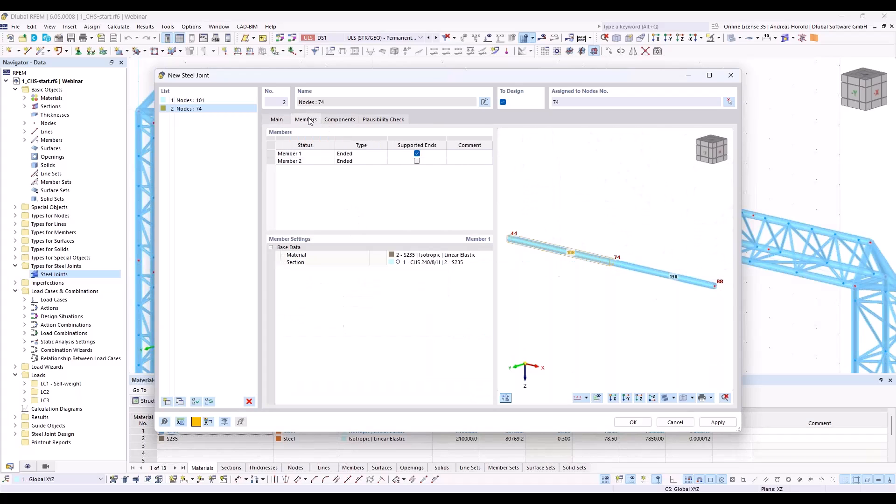
pyautogui.click(351, 122)
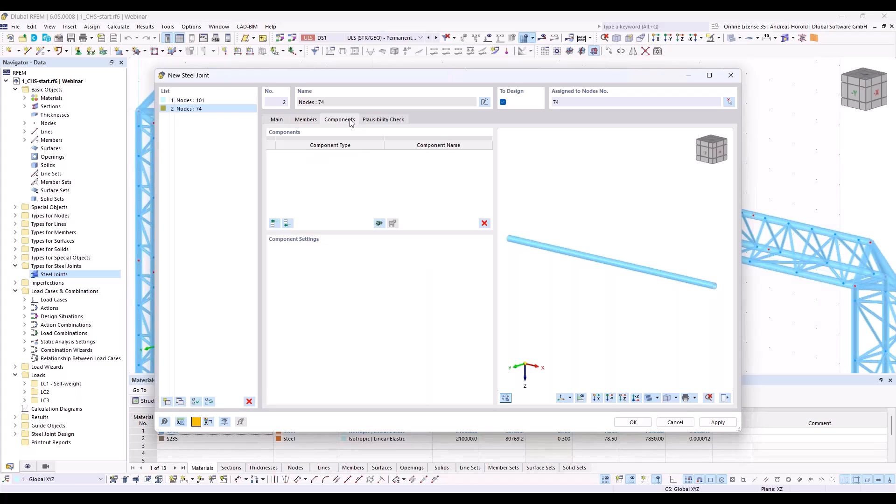
pyautogui.click(288, 224)
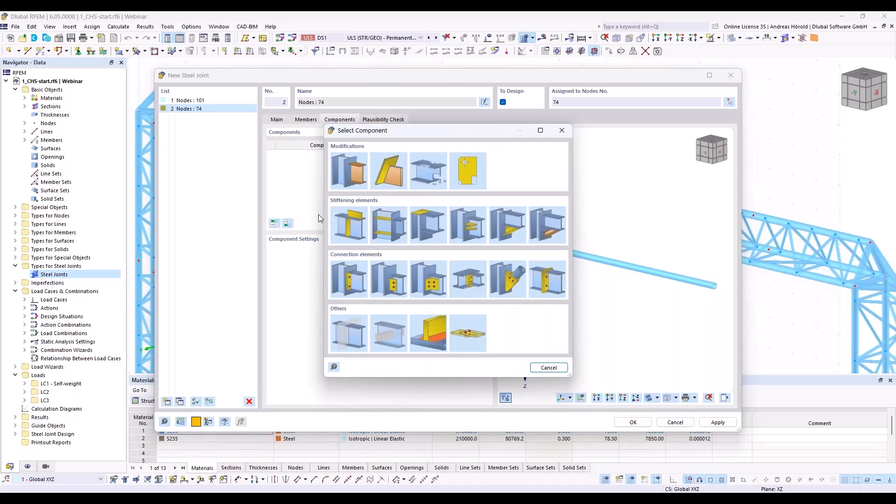
pyautogui.click(430, 221)
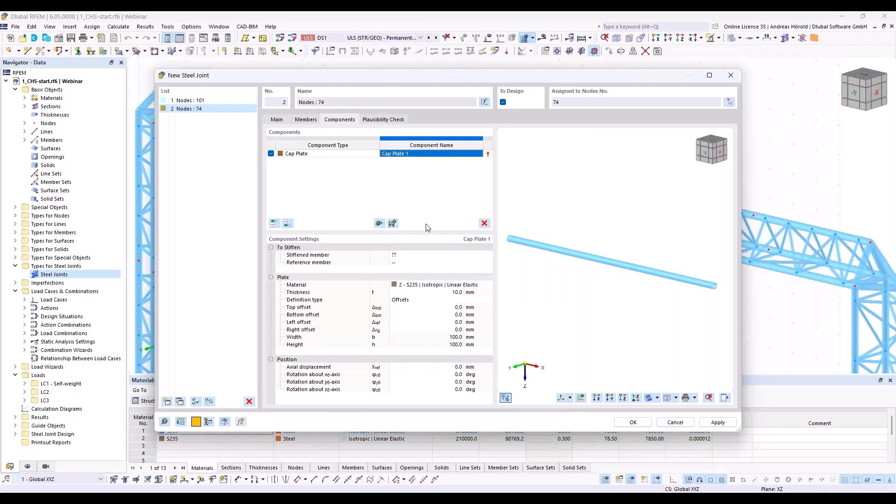
pyautogui.click(425, 256)
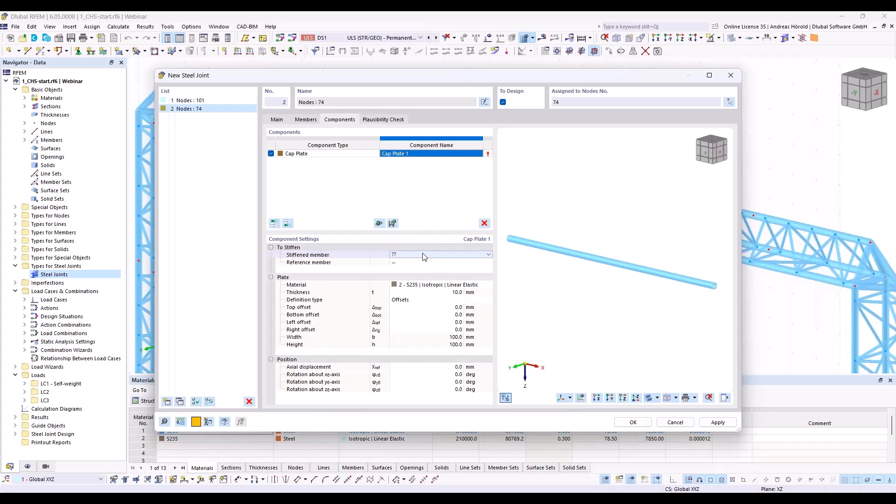
pyautogui.click(478, 256)
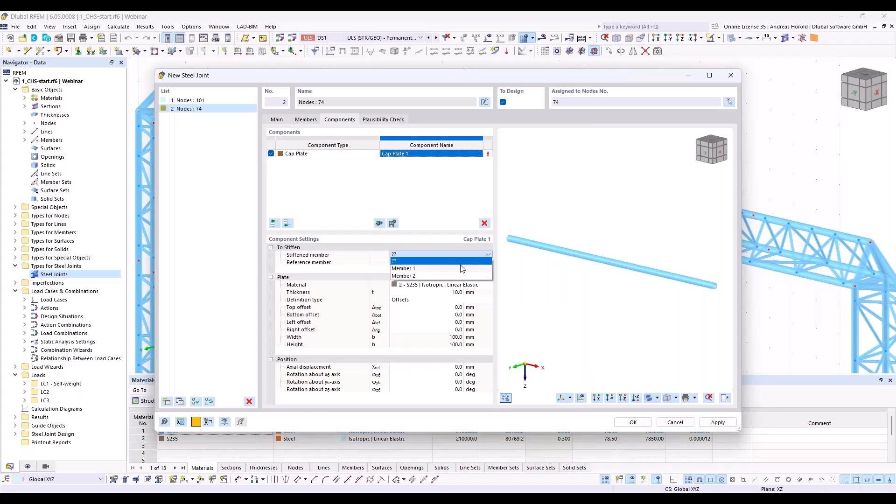
pyautogui.click(460, 269)
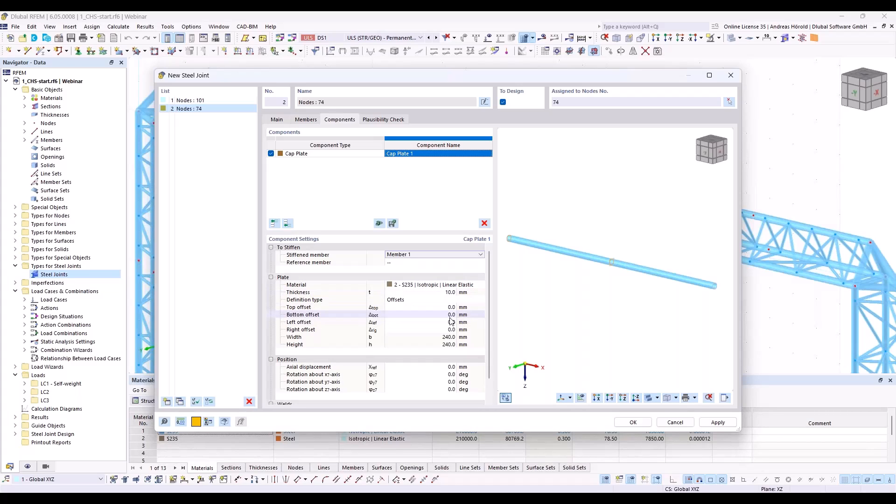
# Step: Set the axial displacement of Cap Plate 1 to -100 mm
pyautogui.scroll(5, 619, 255)
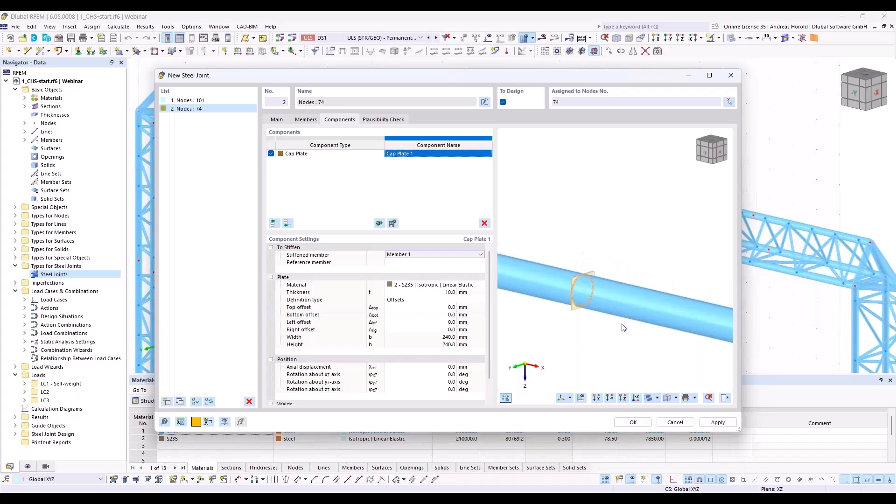
pyautogui.moveTo(574, 310); pyautogui.dragTo(644, 294, button='middle')
pyautogui.keyDown('ctrl'); pyautogui.moveTo(580, 304); pyautogui.dragTo(610, 296, button='middle'); pyautogui.keyUp('ctrl')
pyautogui.scroll(3, 610, 296)
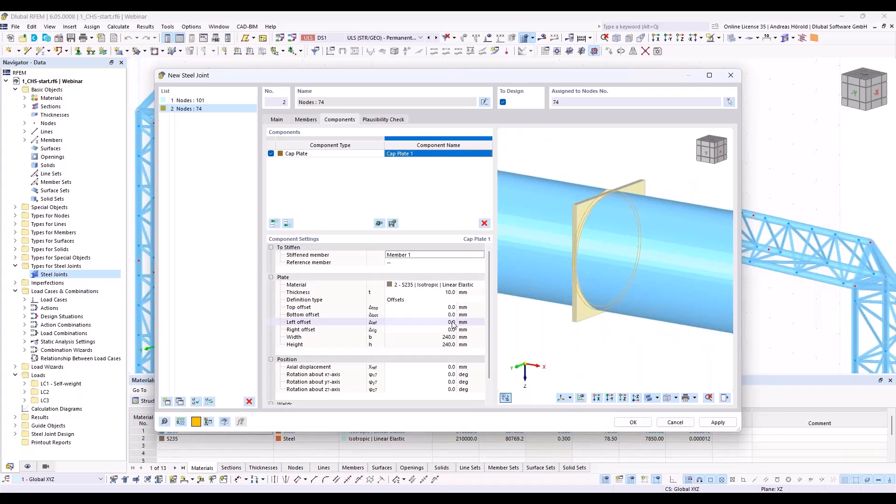
pyautogui.click(446, 367)
pyautogui.write('-1')
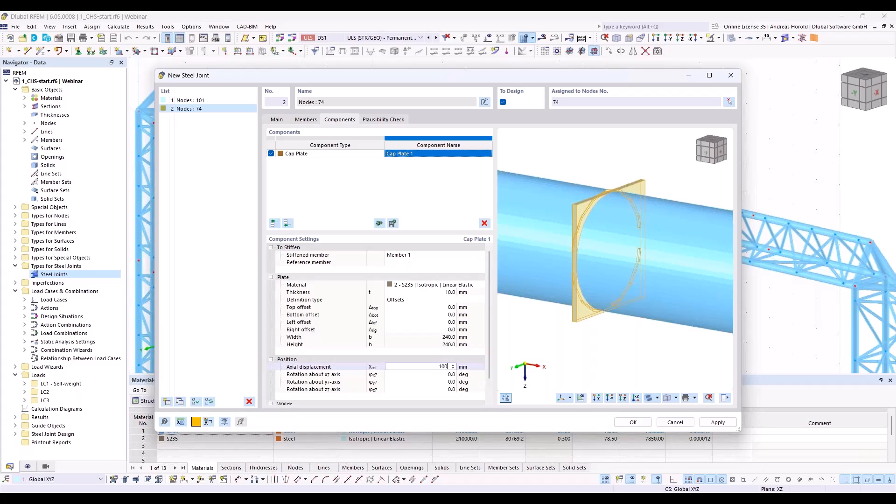
pyautogui.press('Tab')
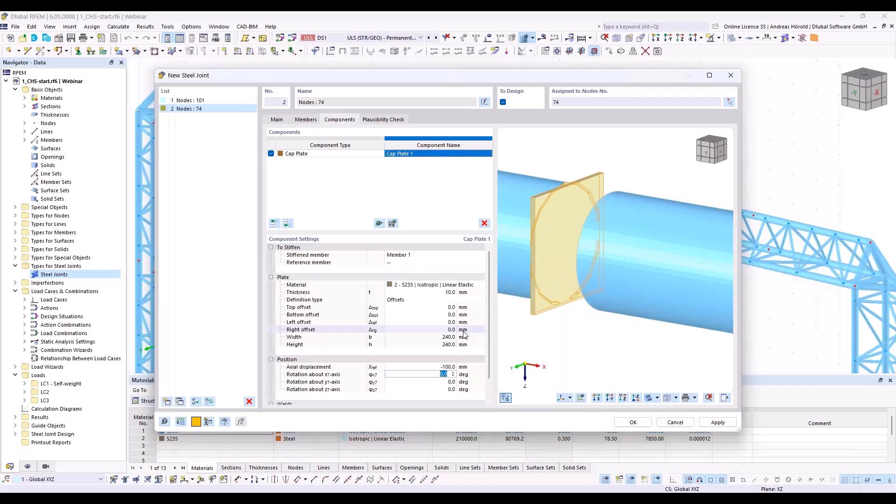
# Step: Set the rotation of Cap Plate 1 about its x-axis to -3.0 deg
pyautogui.scroll(-1, 453, 355)
pyautogui.press('Down')
pyautogui.press('Down')
pyautogui.press('Down')
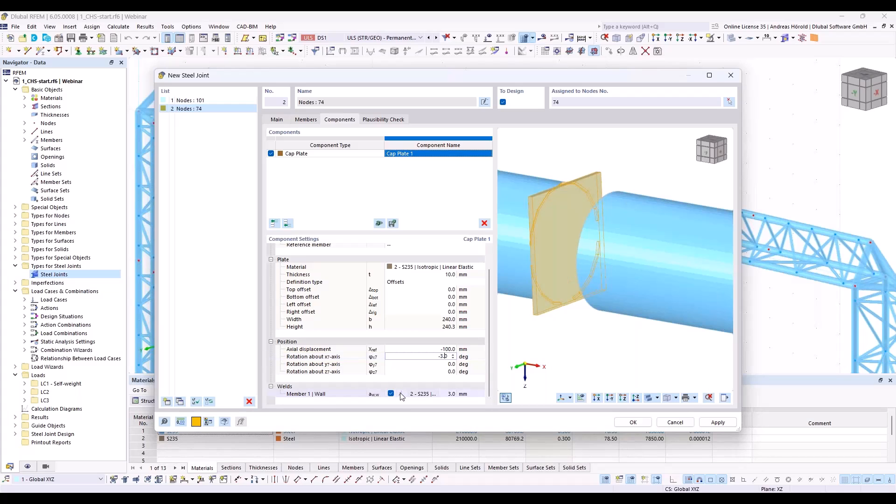
# Step: Change the weld between Cap Plate 1 and the Member 1 wall to Butt weld - front side
pyautogui.click(402, 394)
pyautogui.click(406, 394)
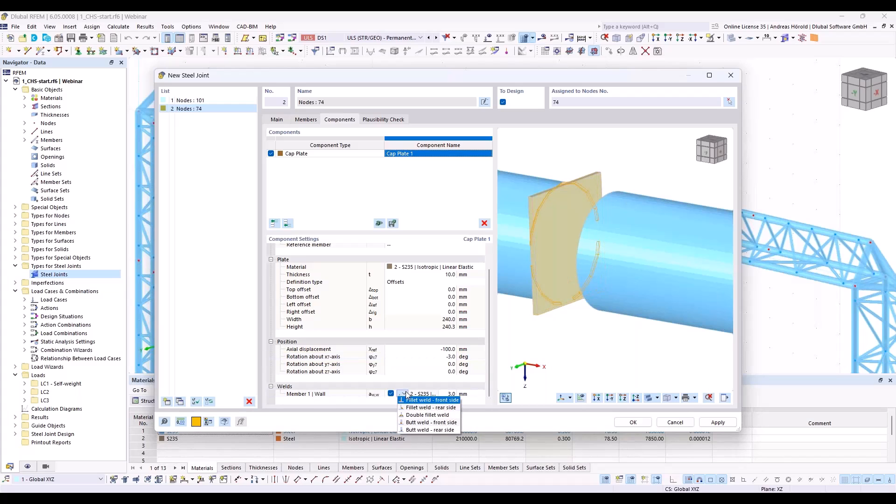
pyautogui.click(436, 422)
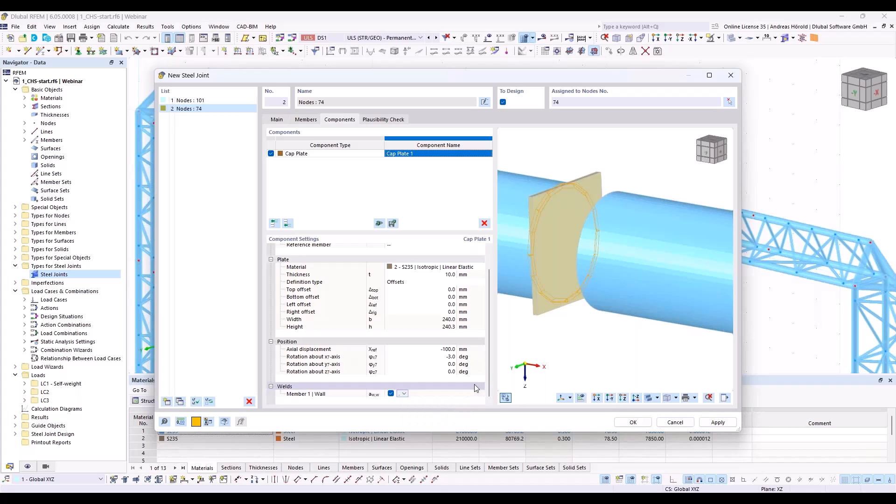
# Step: Add a Plate Editor component to the joint for modifying Cap Plate 1
pyautogui.keyDown('ctrl'); pyautogui.moveTo(556, 261); pyautogui.dragTo(626, 310, button='middle'); pyautogui.keyUp('ctrl')
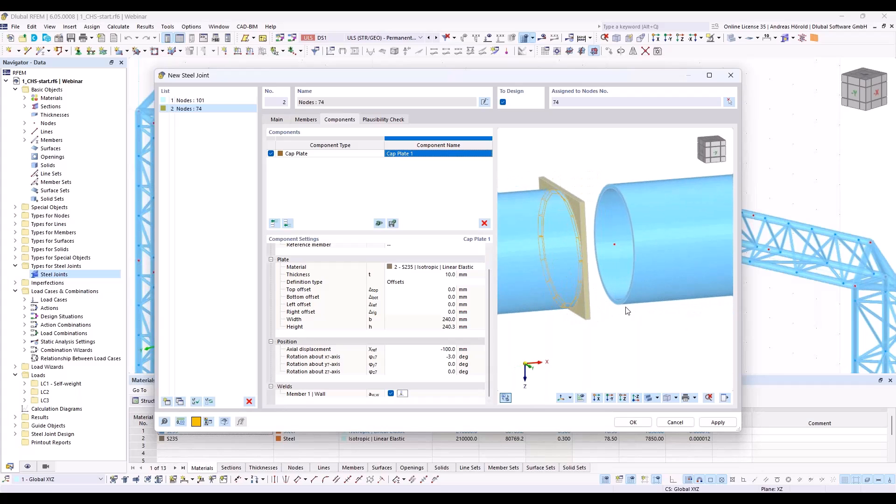
pyautogui.scroll(3, 547, 234)
pyautogui.scroll(-5, 568, 239)
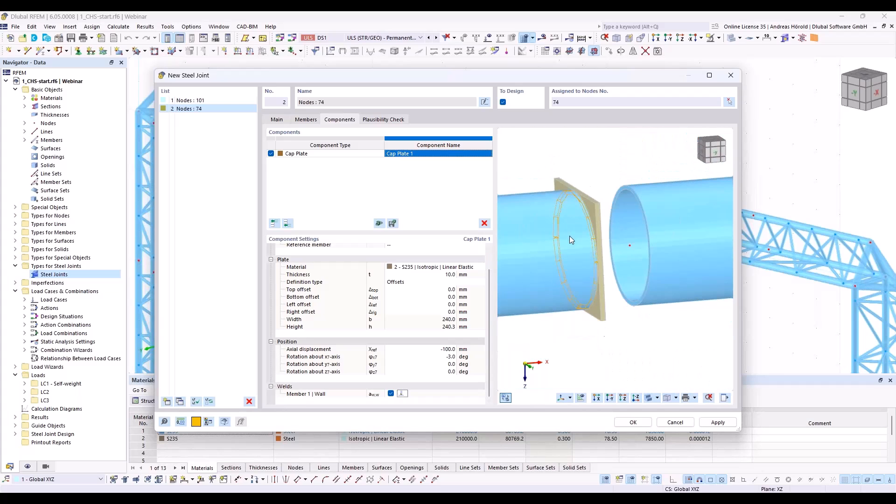
pyautogui.moveTo(645, 296); pyautogui.dragTo(592, 322, button='middle')
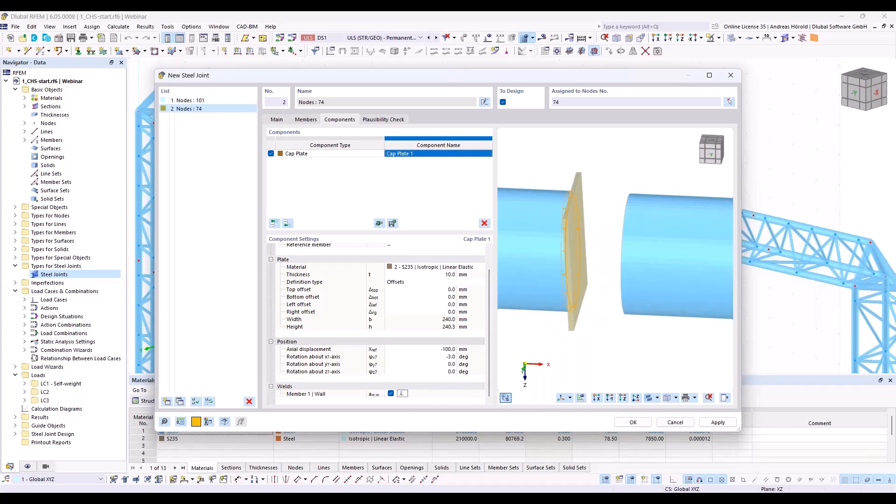
pyautogui.keyDown('ctrl'); pyautogui.moveTo(625, 346); pyautogui.dragTo(559, 335, button='middle'); pyautogui.keyUp('ctrl')
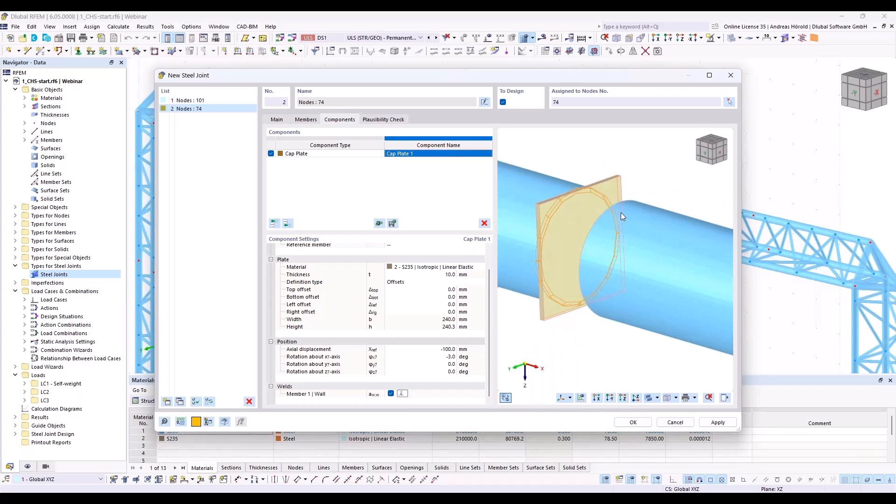
pyautogui.click(287, 224)
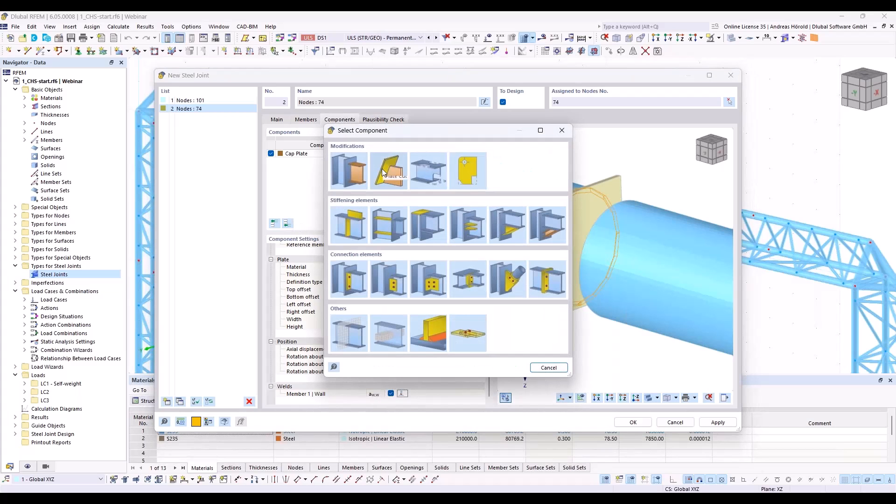
pyautogui.click(468, 170)
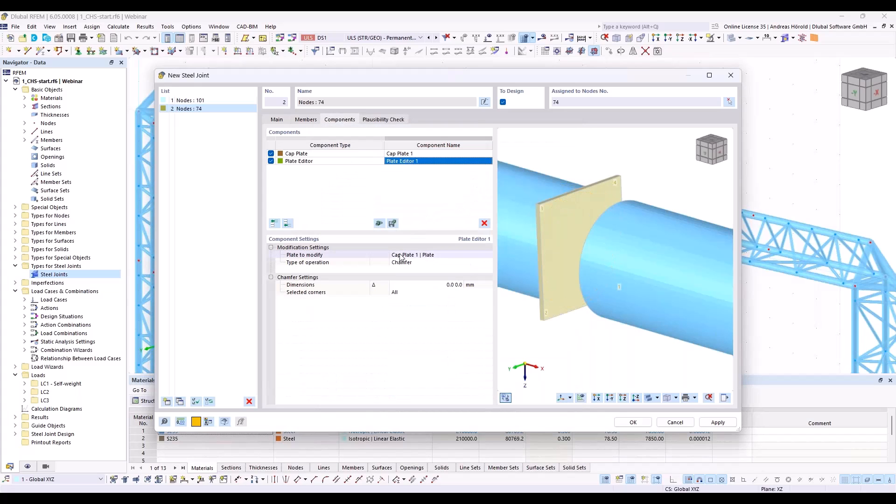
# Step: Set the Plate Editor operation to Rounding with a radius of 120 mm at all corners of Cap Plate 1
pyautogui.click(429, 262)
pyautogui.click(427, 262)
pyautogui.click(425, 283)
pyautogui.click(426, 284)
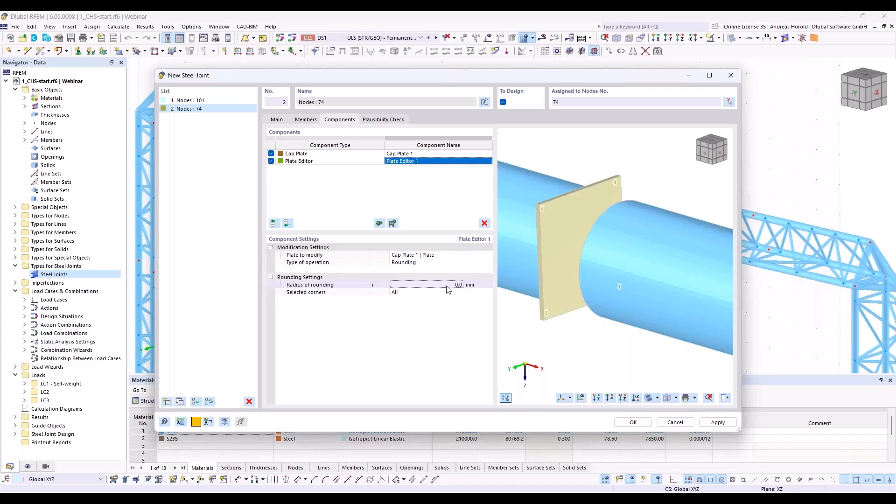
pyautogui.write('120')
pyautogui.press('Tab')
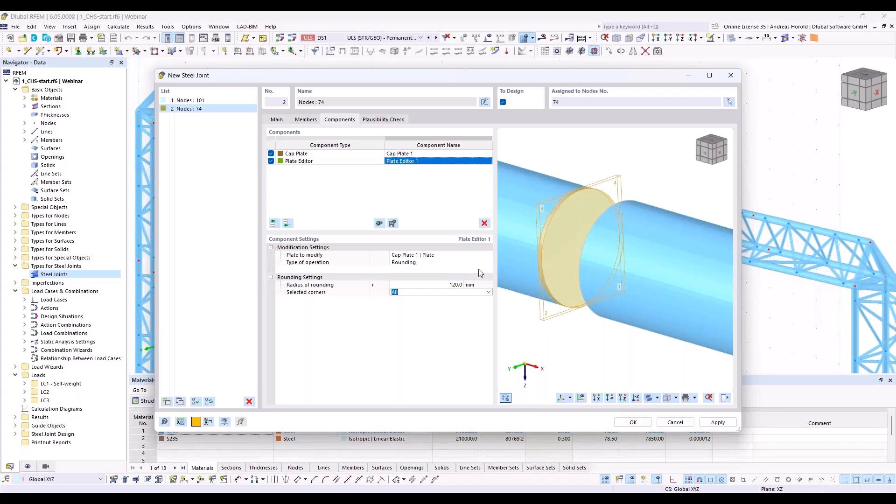
pyautogui.click(449, 312)
# Step: Copy the Cap Plate 1 and Plate Editor 1 components together to the end of the component list
pyautogui.keyDown('ctrl'); pyautogui.moveTo(540, 313); pyautogui.dragTo(583, 311, button='middle'); pyautogui.keyUp('ctrl')
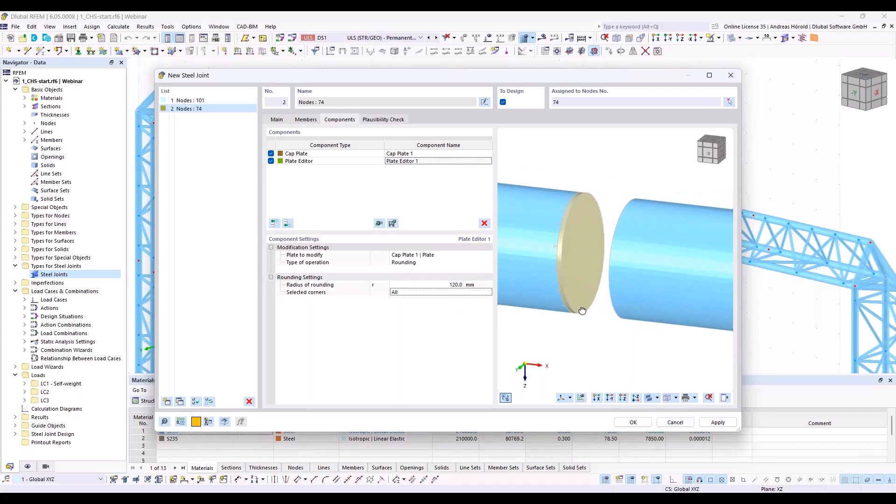
pyautogui.scroll(2, 583, 311)
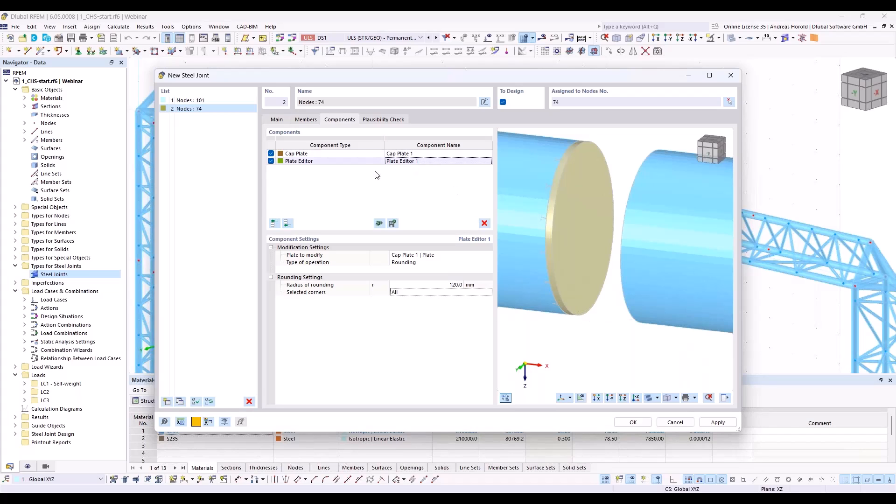
pyautogui.click(339, 154)
pyautogui.keyDown('shift'); pyautogui.click(339, 162); pyautogui.keyUp('shift')
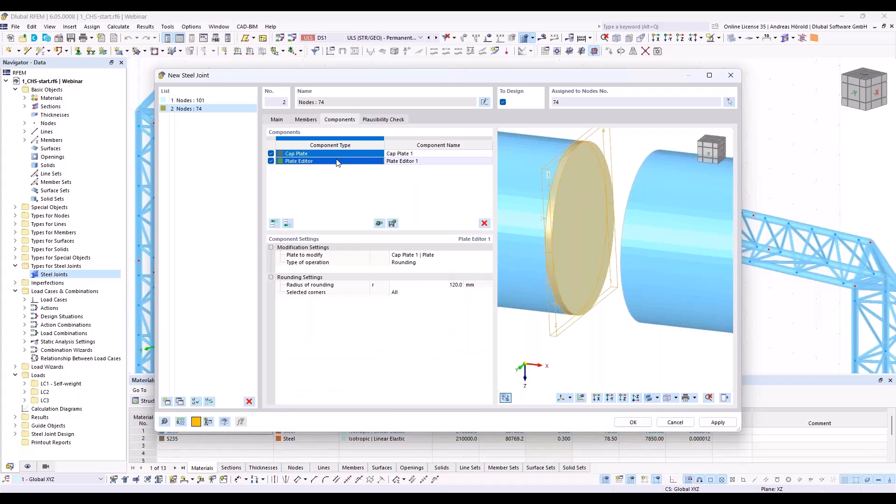
pyautogui.rightClick(361, 165)
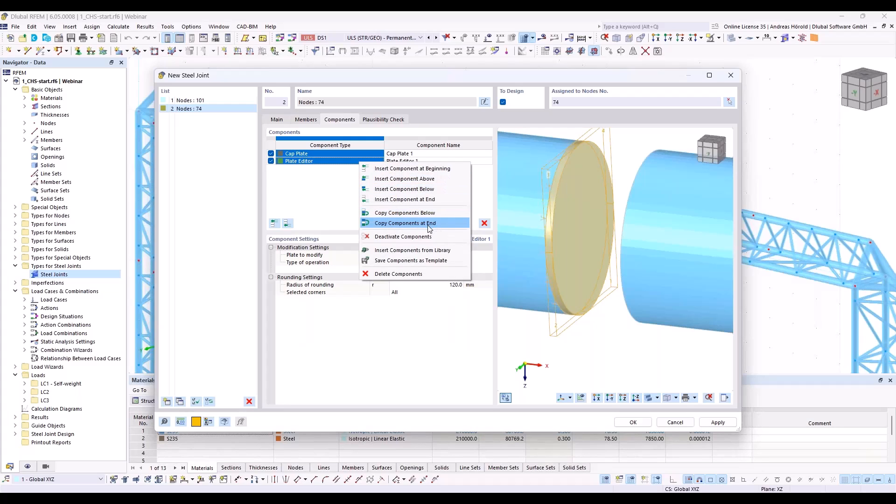
pyautogui.click(428, 226)
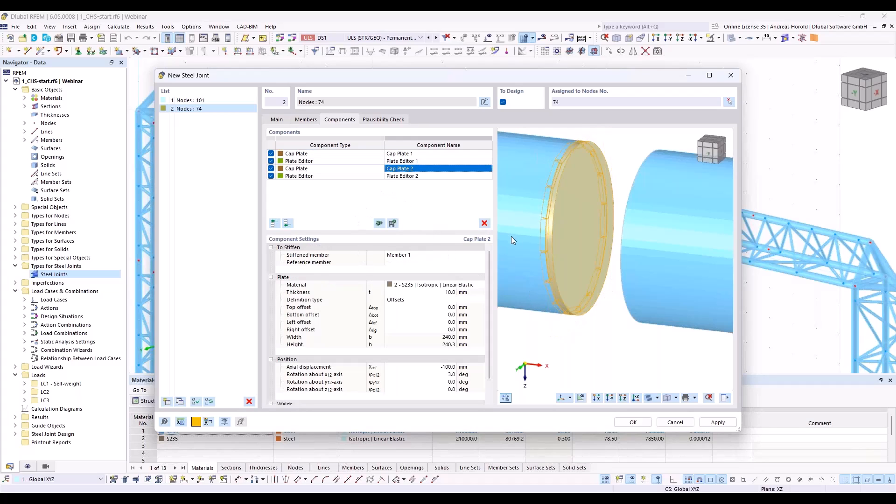
# Step: Set Member 2 as the stiffened member of the copied Cap Plate 2
pyautogui.click(419, 256)
pyautogui.click(422, 254)
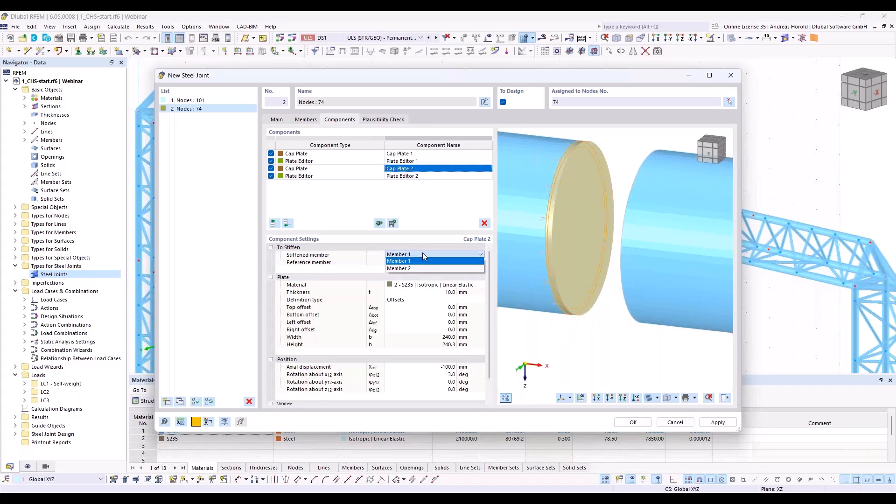
pyautogui.click(422, 267)
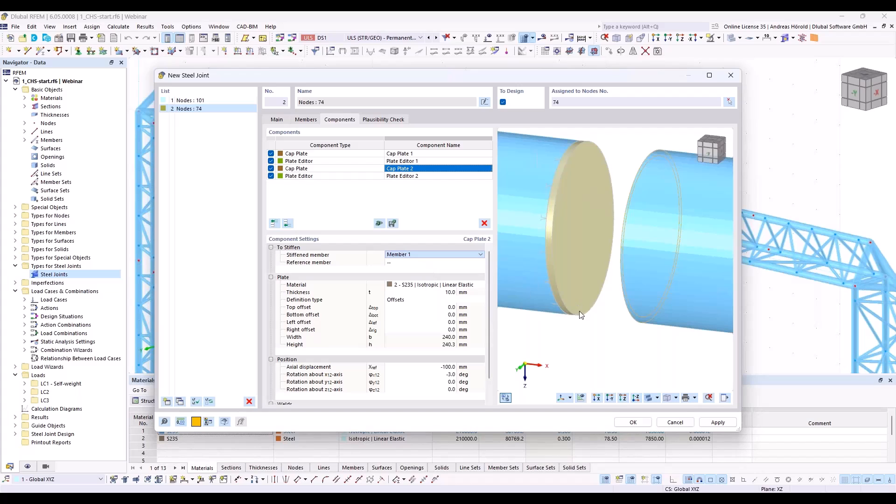
# Step: Activate the weld between Cap Plate 2 and the Member 2 wall and make it Butt weld - front side
pyautogui.keyDown('ctrl'); pyautogui.moveTo(575, 346); pyautogui.dragTo(555, 343, button='middle'); pyautogui.keyUp('ctrl')
pyautogui.scroll(-2, 556, 343)
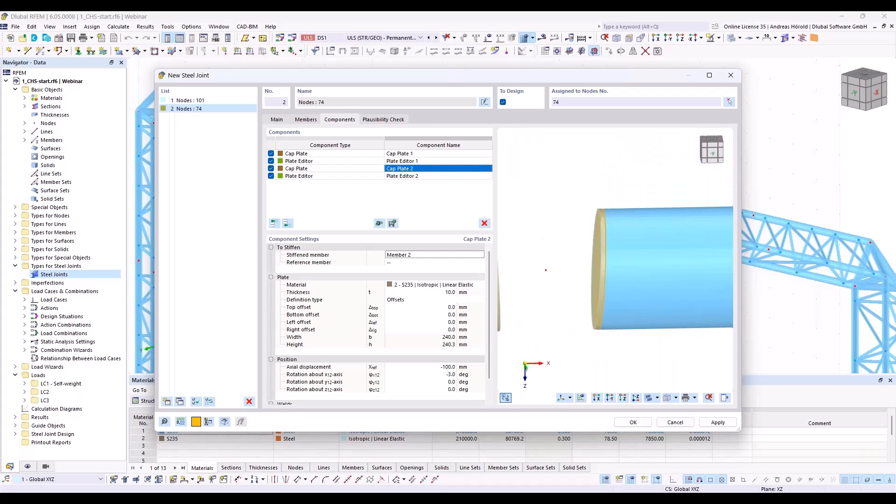
pyautogui.scroll(-1, 423, 323)
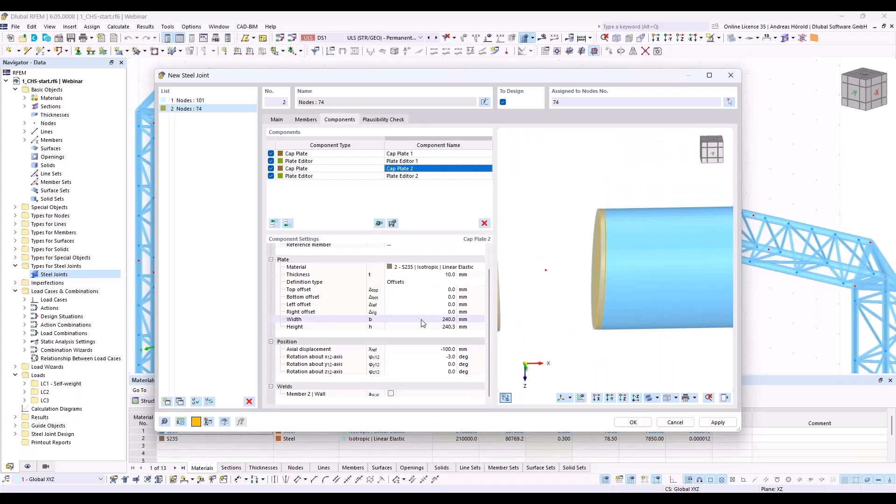
pyautogui.click(391, 394)
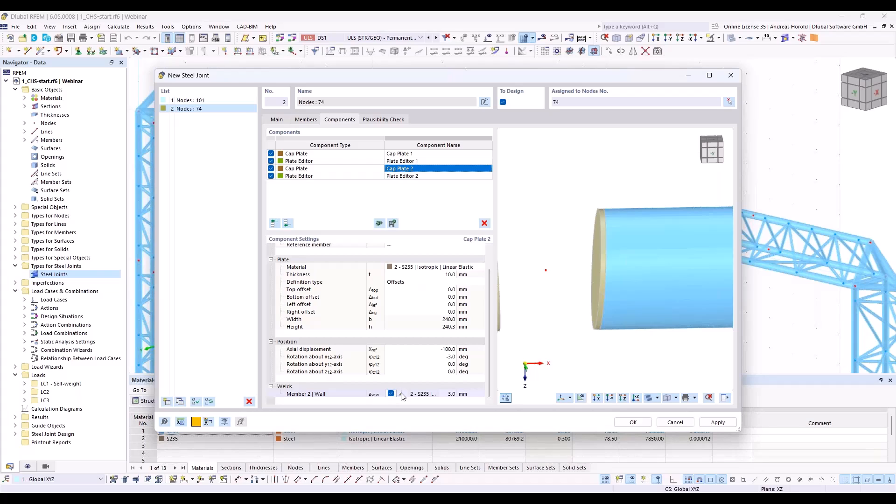
pyautogui.click(402, 395)
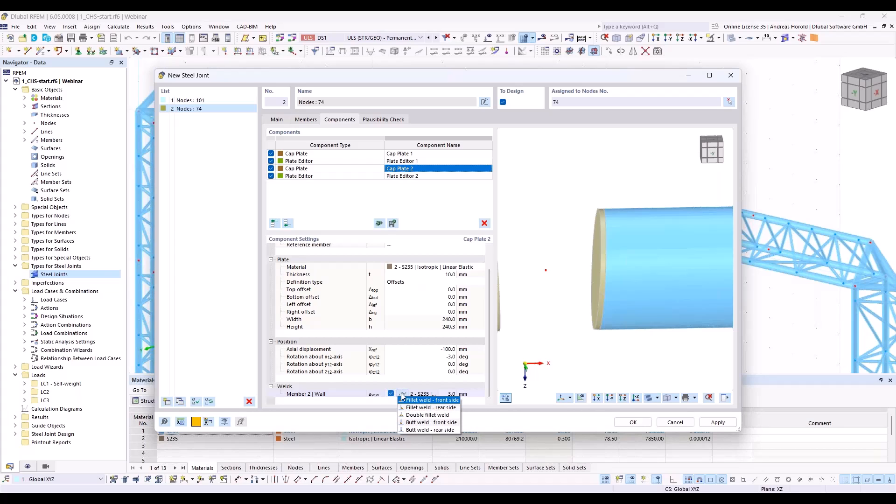
pyautogui.click(446, 423)
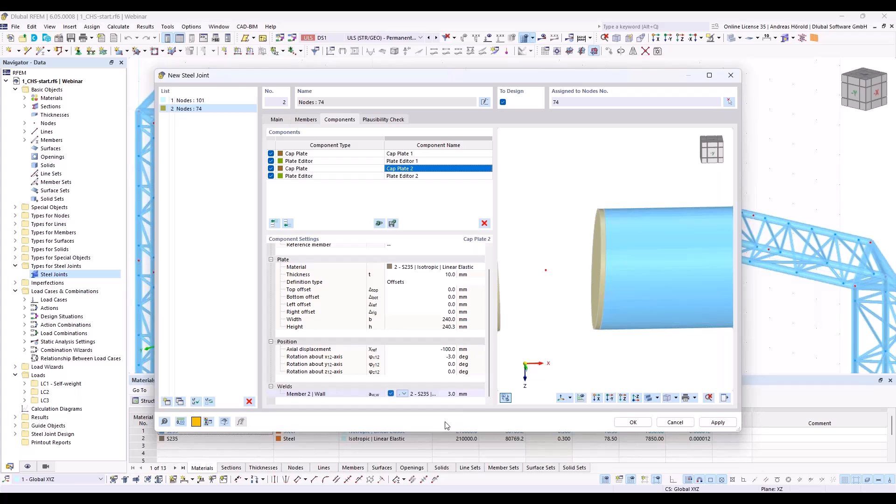
# Step: Set the rotation of Cap Plate 2 about its x-axis to 0 deg
pyautogui.moveTo(587, 304)
pyautogui.keyDown('ctrl'); pyautogui.mouseDown(button='middle')
pyautogui.moveTo(556, 309)
pyautogui.moveTo(621, 326)
pyautogui.moveTo(584, 325)
pyautogui.moveTo(587, 304)
pyautogui.moveTo(584, 312)
pyautogui.mouseUp(button='middle'); pyautogui.keyUp('ctrl')
pyautogui.scroll(-3, 620, 326)
pyautogui.click(442, 356)
pyautogui.write('0')
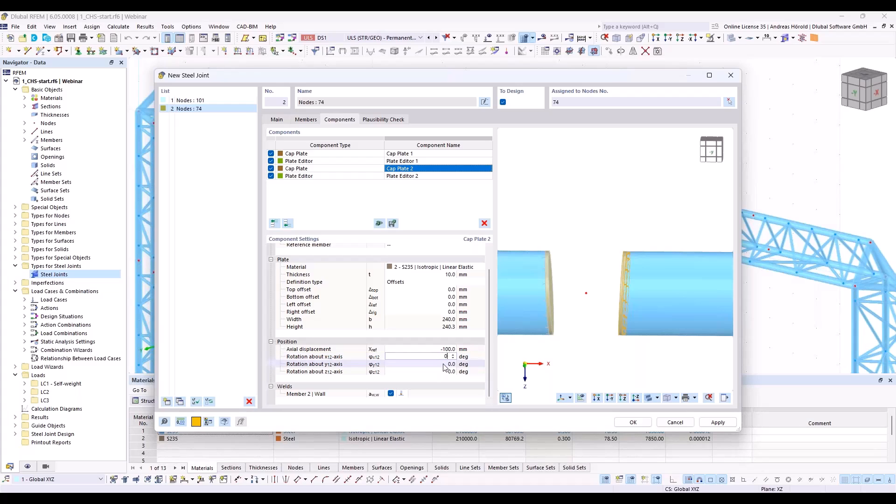
pyautogui.click(444, 364)
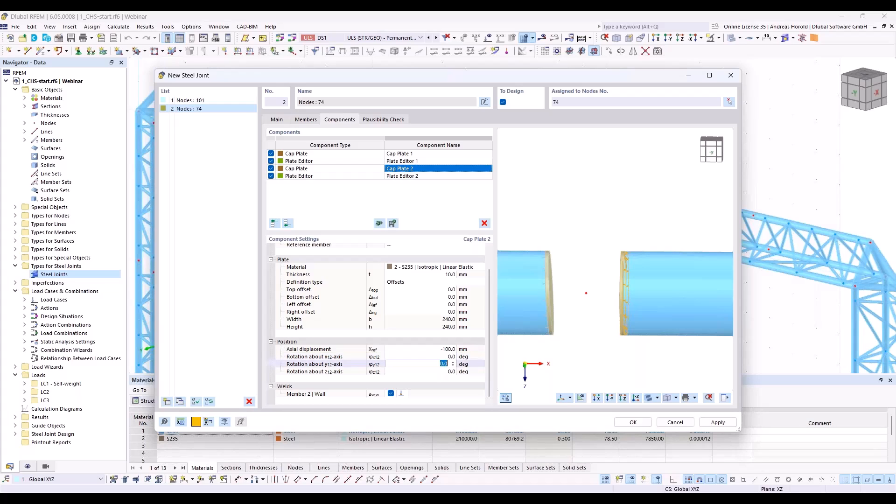
# Step: Set the rotation of Cap Plate 1 about its x-axis to 0 deg
pyautogui.click(411, 155)
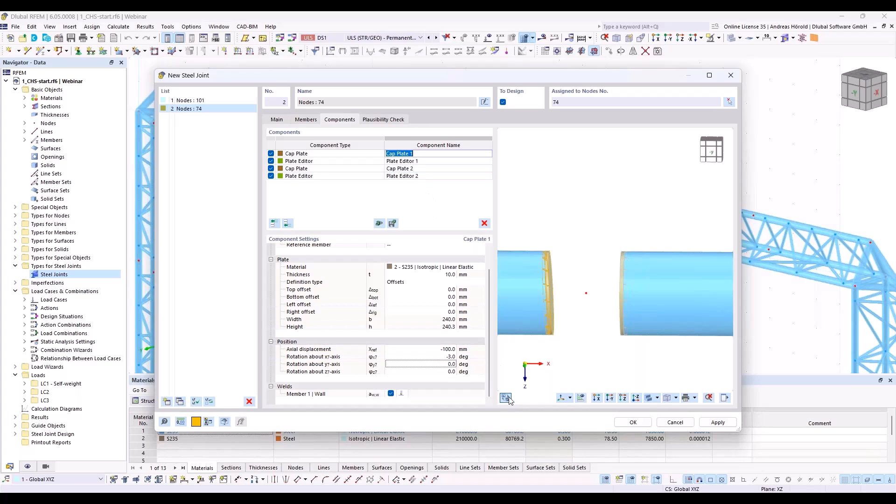
pyautogui.click(443, 357)
pyautogui.write('0')
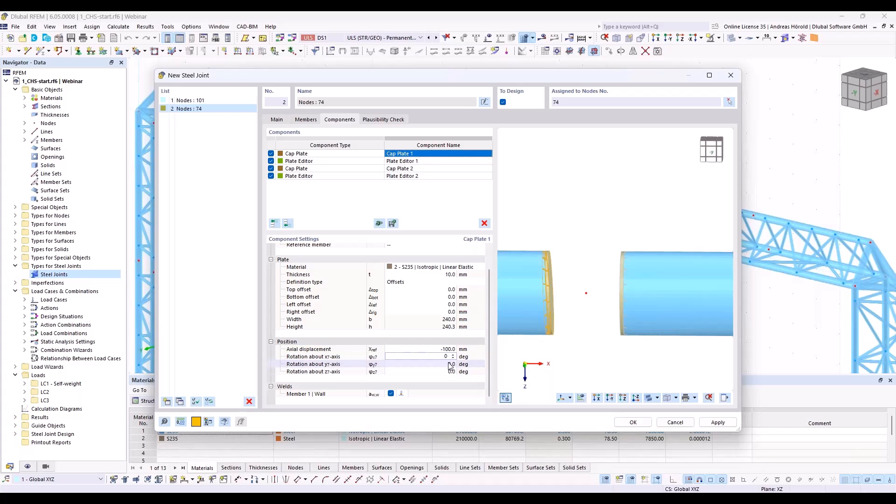
pyautogui.press('Tab')
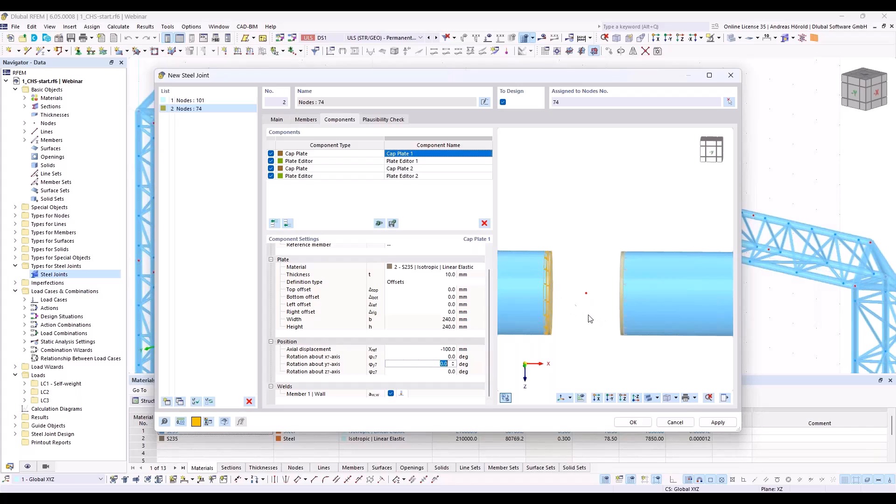
# Step: Add an Inserted Member component at the end of the list and choose a thin-walled Cross-Shaped Section for it
pyautogui.click(288, 225)
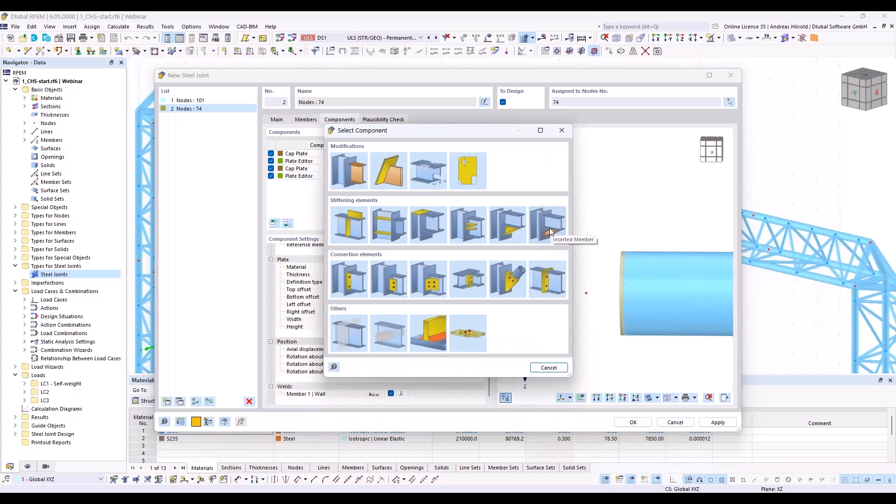
pyautogui.click(550, 228)
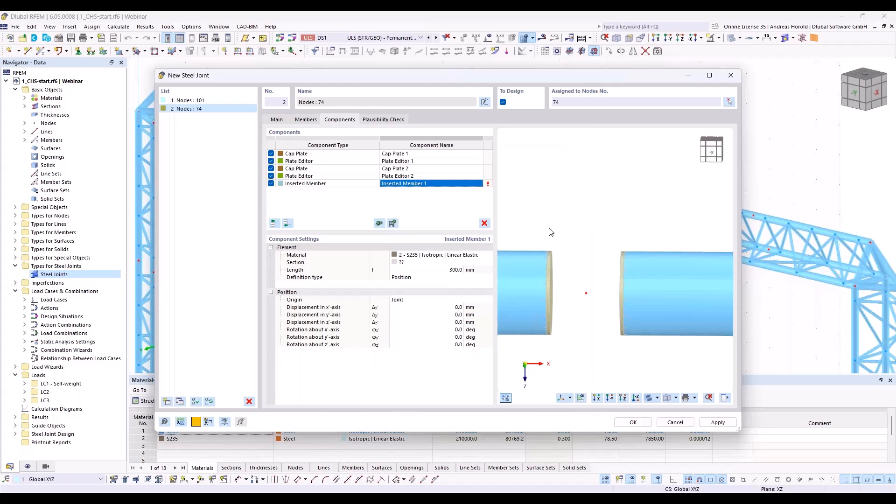
pyautogui.click(426, 264)
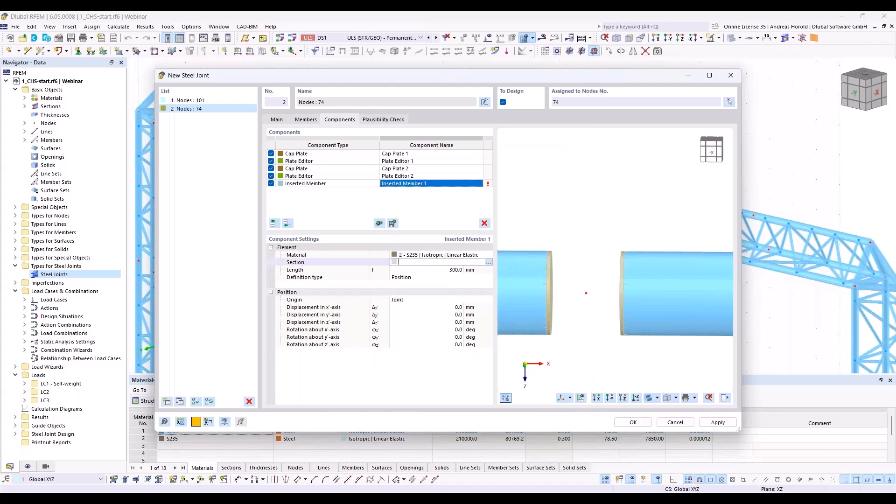
pyautogui.click(488, 265)
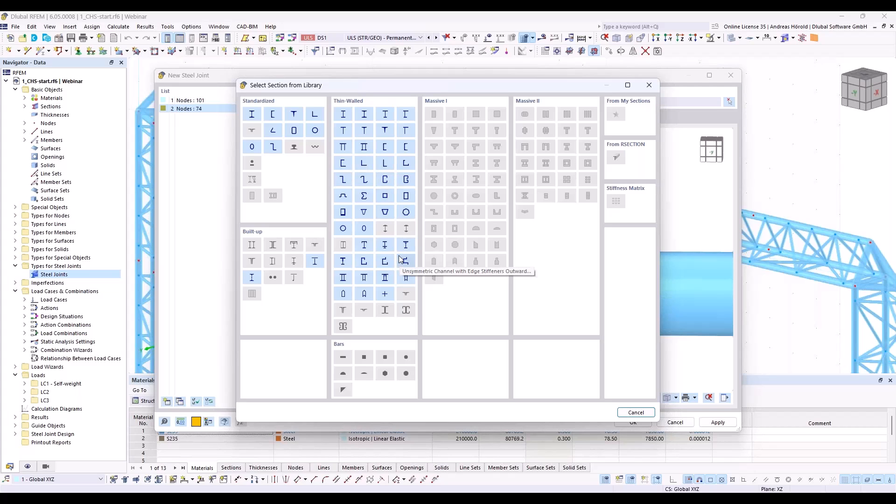
pyautogui.doubleClick(385, 298)
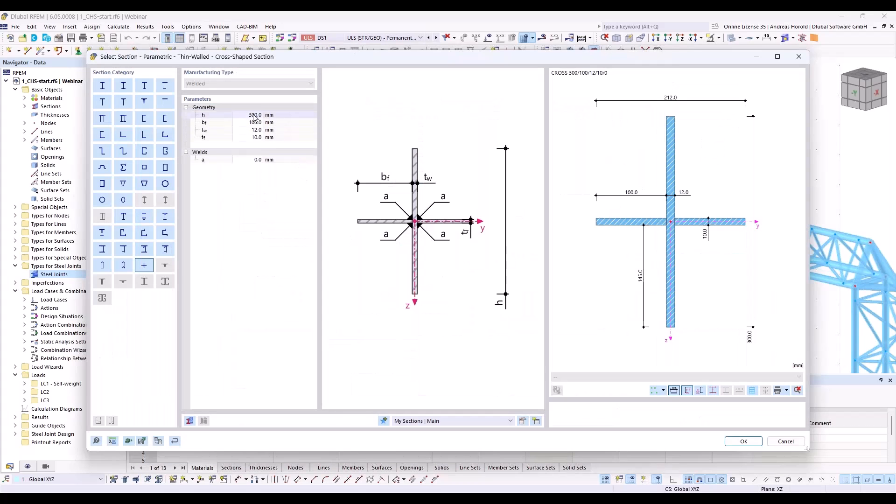
# Step: Set the height h of the cross-shaped section to 240 mm
pyautogui.click(254, 115)
pyautogui.write('239')
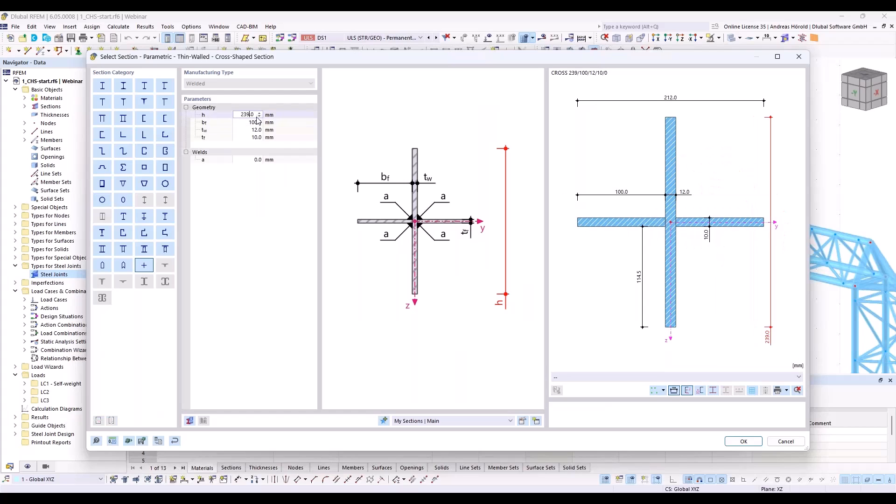
pyautogui.write('115')
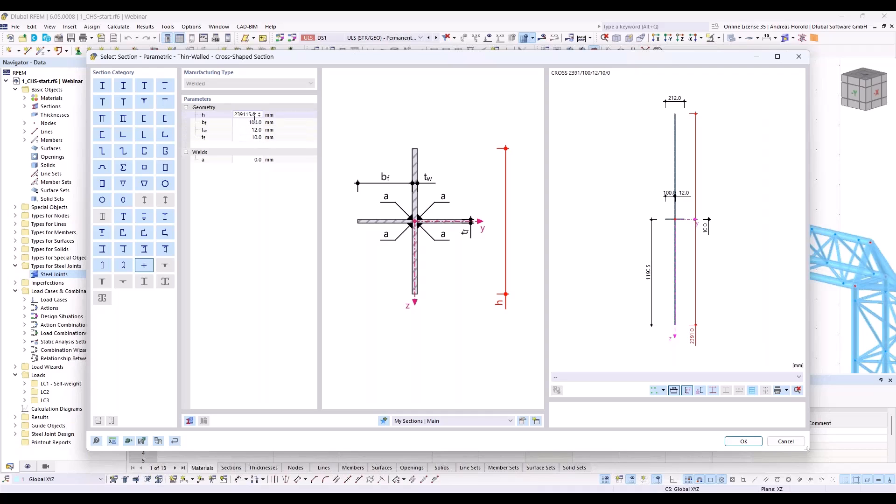
pyautogui.press('BackSpace')
pyautogui.press('BackSpace')
pyautogui.press('BackSpace')
pyautogui.press('BackSpace')
pyautogui.press('BackSpace')
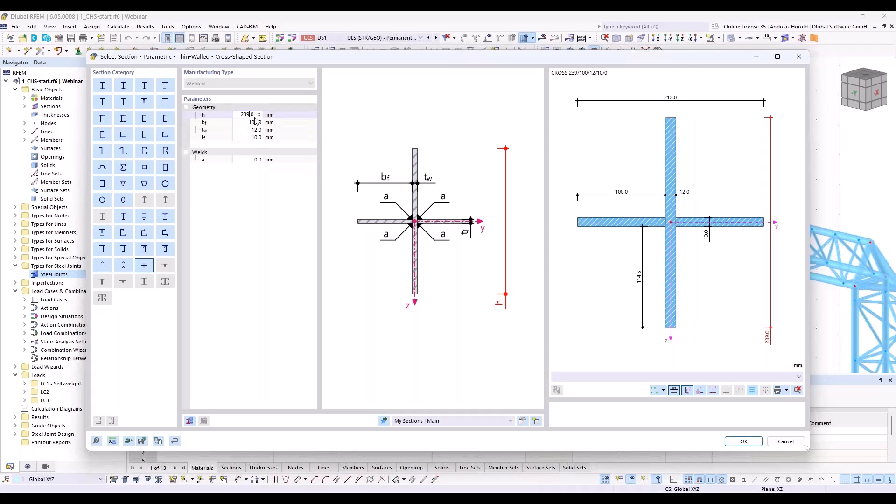
pyautogui.write('40')
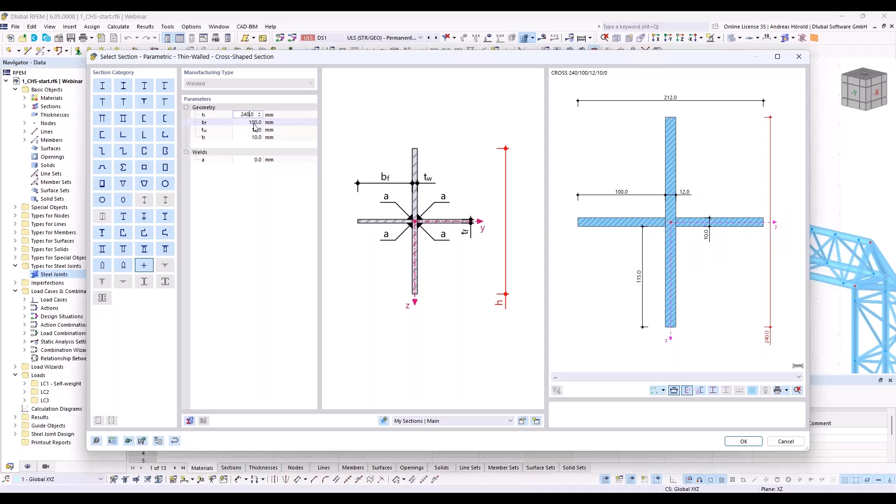
pyautogui.press('Tab')
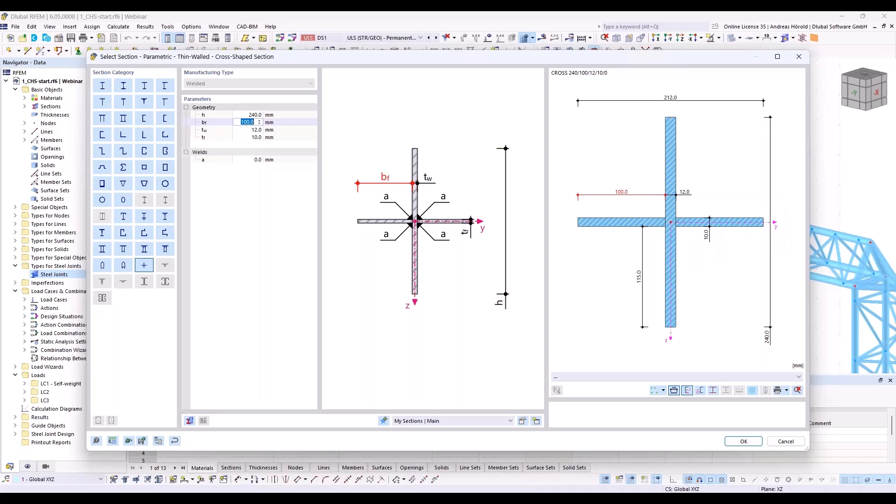
# Step: Set the cross section's flange width bf to 115 mm and web thickness tw to 10 mm, and accept the section
pyautogui.write('115')
pyautogui.press('Tab')
pyautogui.write('10')
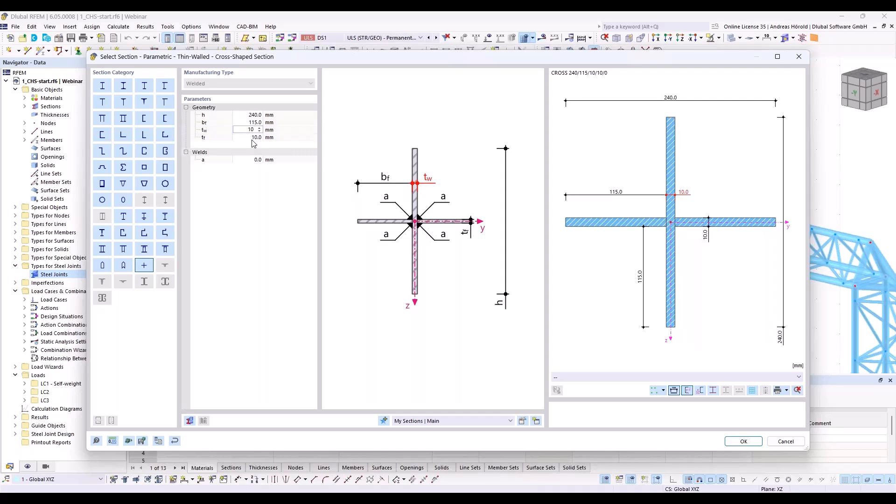
pyautogui.press('Tab')
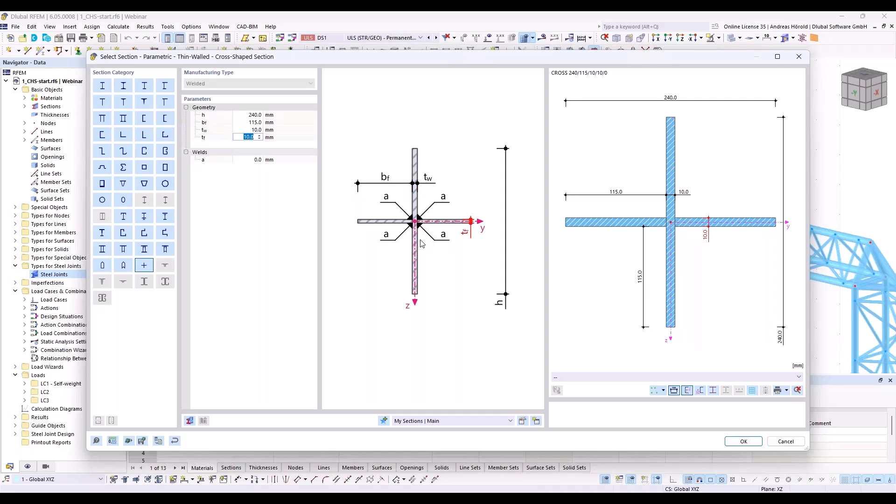
pyautogui.click(741, 441)
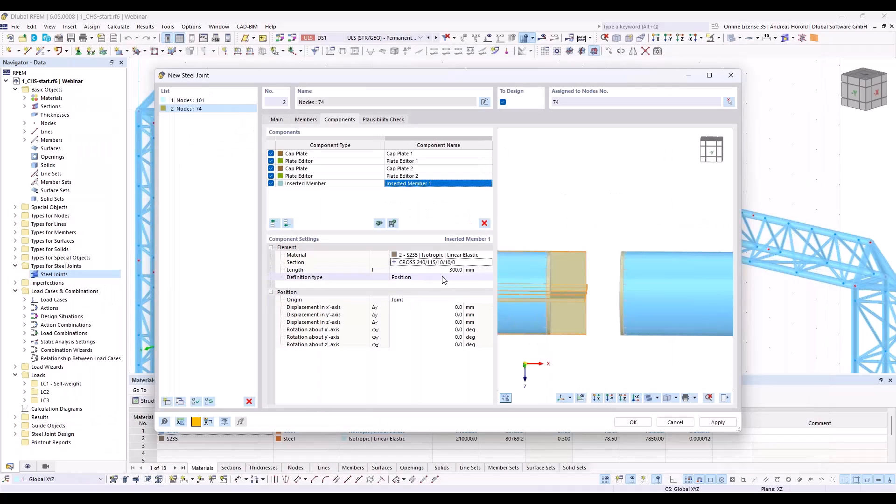
# Step: Set the length of Inserted Member 1 to 100 mm and its position origin to Member 1
pyautogui.click(447, 271)
pyautogui.write('100')
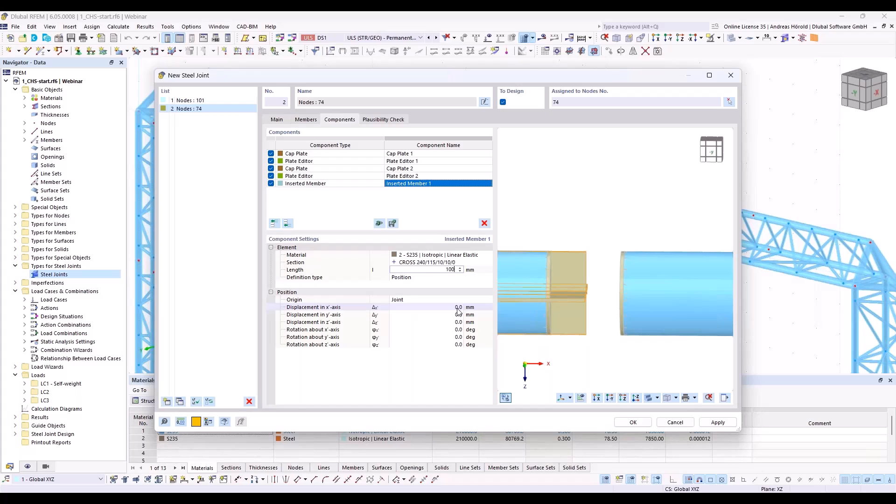
pyautogui.click(424, 299)
pyautogui.click(424, 299)
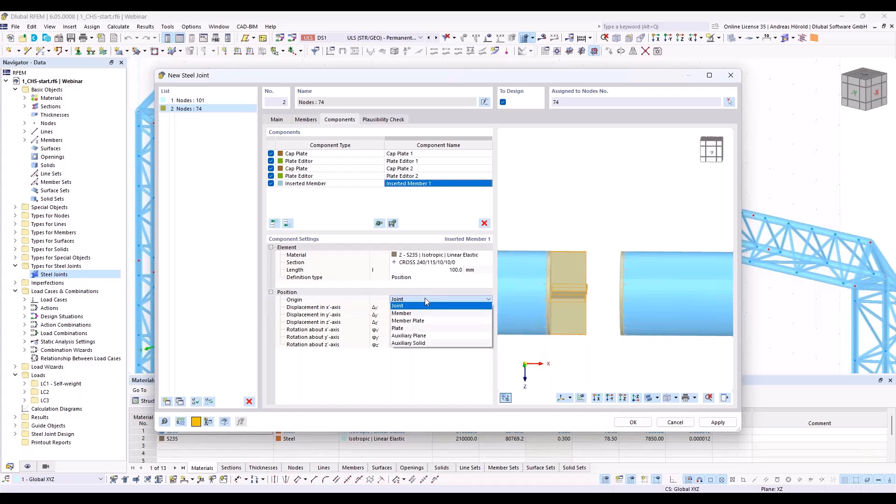
pyautogui.click(425, 299)
pyautogui.click(424, 299)
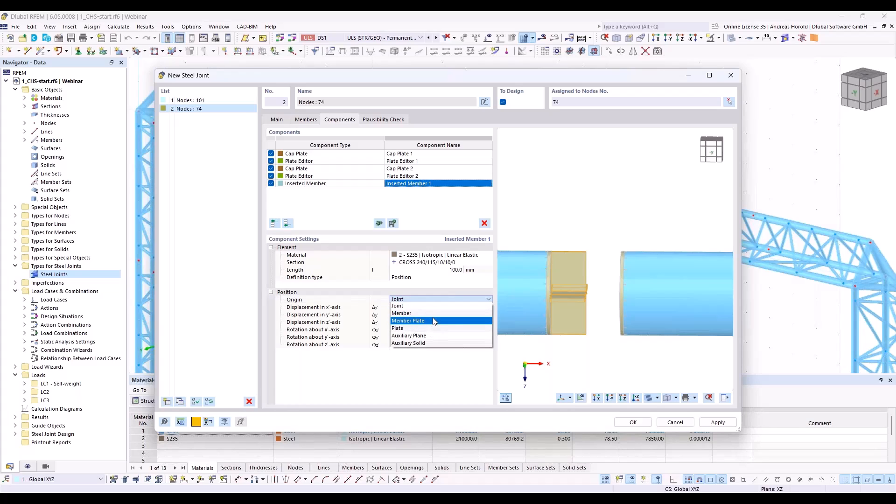
pyautogui.click(436, 314)
pyautogui.click(473, 301)
pyautogui.click(469, 315)
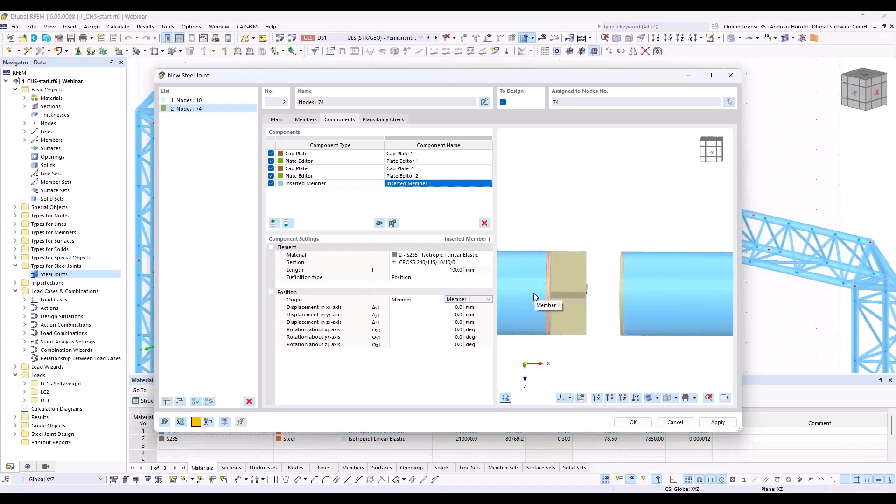
# Step: Copy Inserted Member 1 to the end of the component list and set the copy's origin to Member 2
pyautogui.rightClick(412, 185)
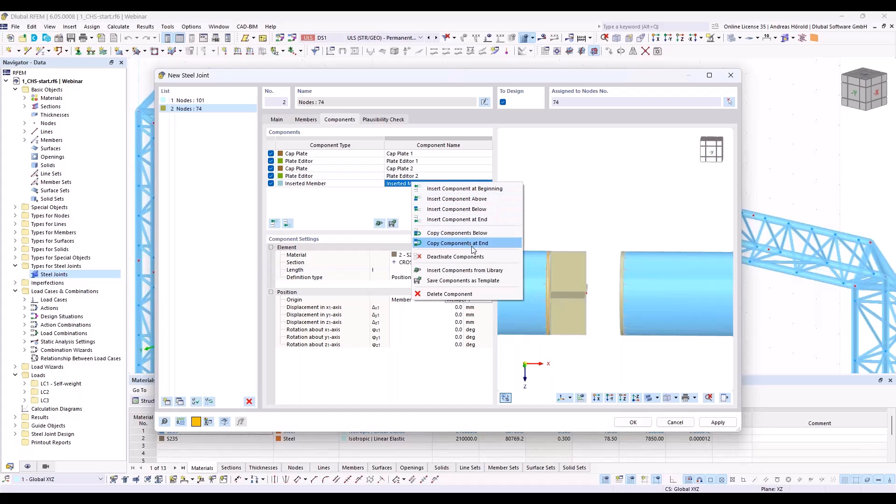
pyautogui.click(473, 248)
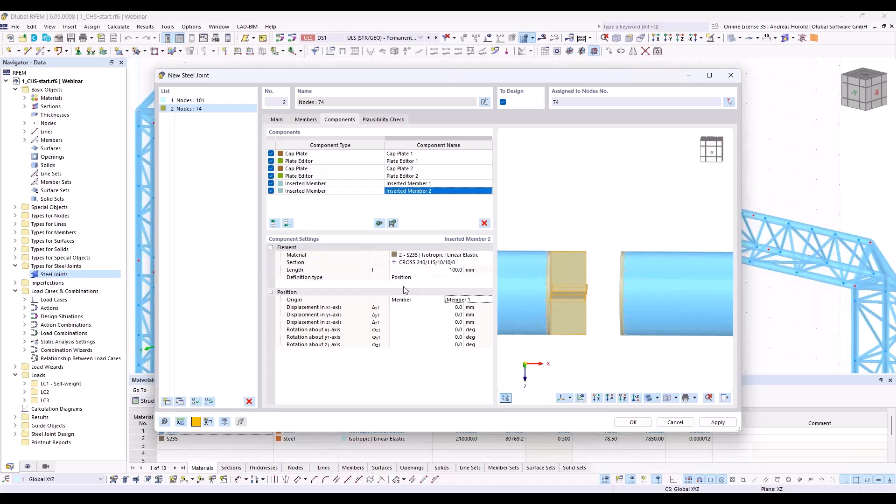
pyautogui.click(462, 299)
pyautogui.click(469, 312)
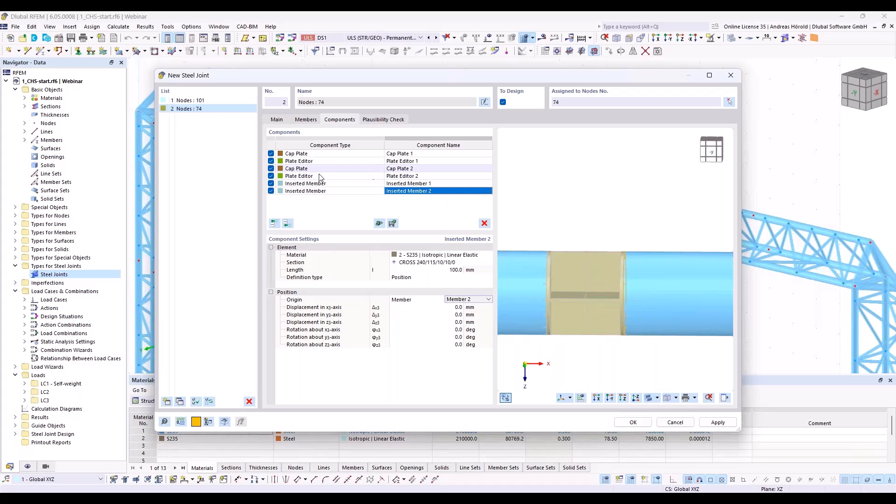
# Step: Add a Plate component at the end of the list with a width and height of 240 mm
pyautogui.click(288, 225)
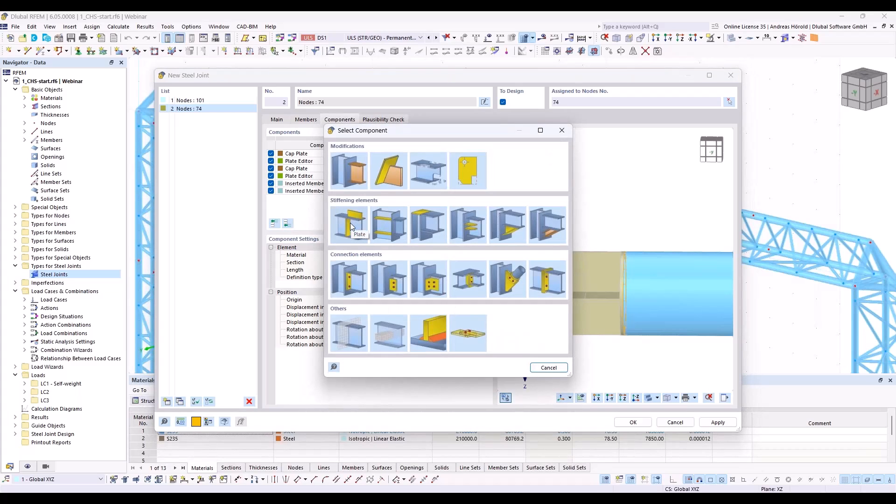
pyautogui.click(352, 227)
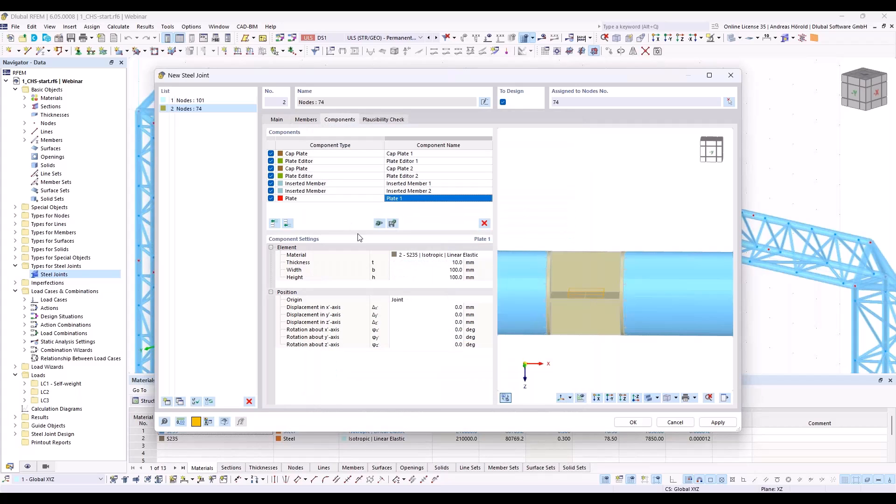
pyautogui.doubleClick(455, 270)
pyautogui.write('240')
pyautogui.press('Return')
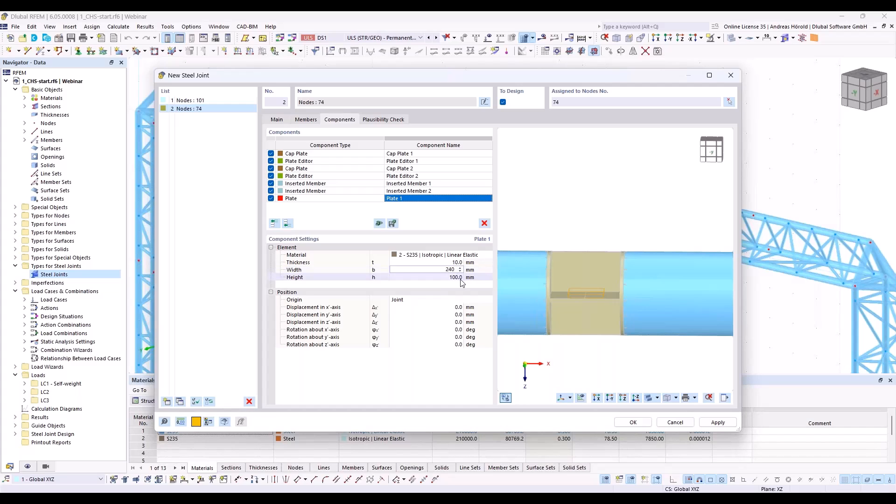
pyautogui.doubleClick(454, 278)
pyautogui.write('240')
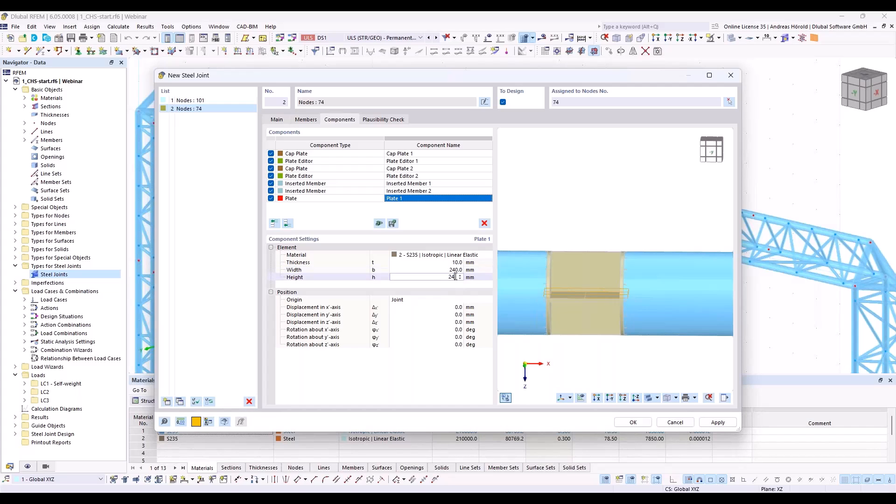
pyautogui.doubleClick(459, 307)
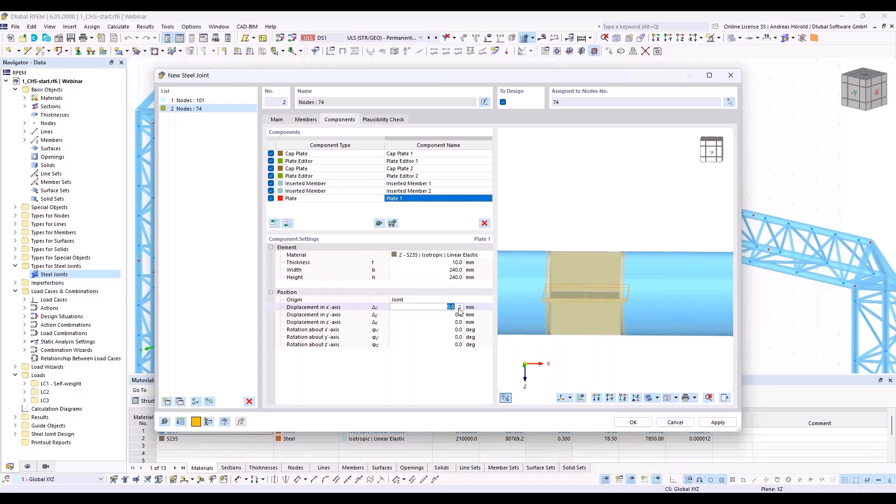
# Step: Set the rotation of Plate 1 about the y'-axis to 90 deg
pyautogui.doubleClick(460, 338)
pyautogui.write('90')
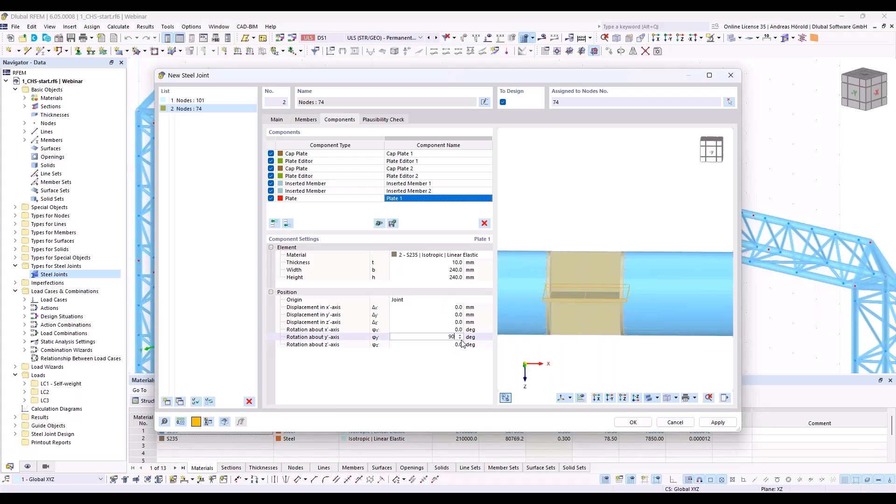
pyautogui.press('Tab')
pyautogui.keyDown('ctrl'); pyautogui.moveTo(652, 378); pyautogui.dragTo(594, 376, button='middle'); pyautogui.keyUp('ctrl')
pyautogui.scroll(5, 602, 359)
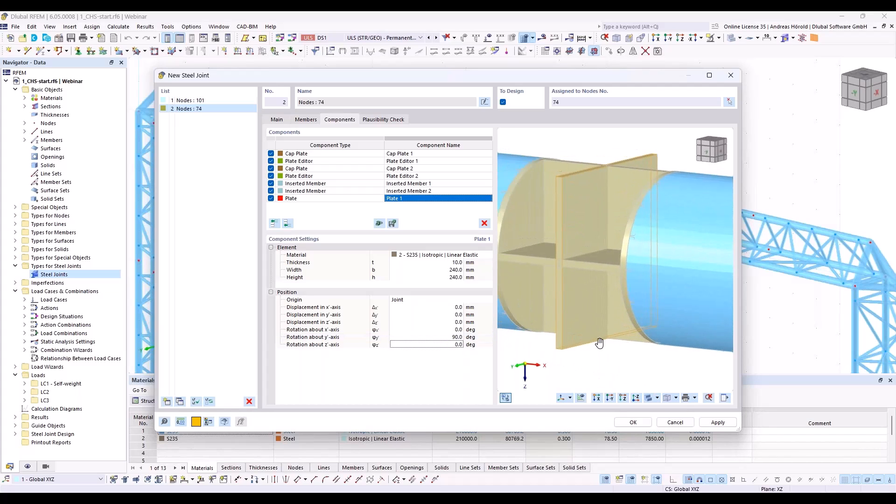
# Step: Set the displacement of Plate 1 in the x'-axis to 5 mm
pyautogui.keyDown('ctrl'); pyautogui.moveTo(617, 343); pyautogui.dragTo(587, 356, button='middle'); pyautogui.keyUp('ctrl')
pyautogui.hotkey('shift', 'Tab')
pyautogui.hotkey('shift', 'Tab')
pyautogui.hotkey('shift', 'Tab')
pyautogui.hotkey('shift', 'Tab')
pyautogui.hotkey('shift', 'Tab')
pyautogui.write('5')
pyautogui.press('Tab')
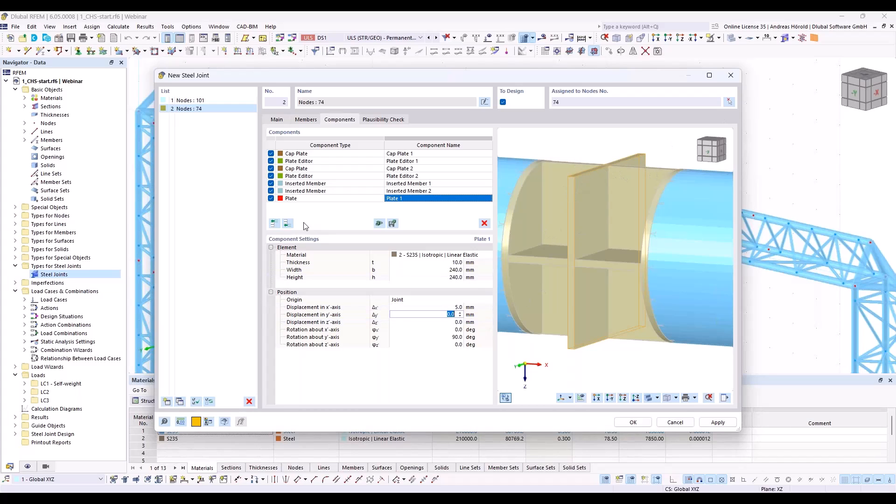
# Step: Add a Plate Editor component at the end of the list for Plate 1 with Rounding as its operation type
pyautogui.click(286, 223)
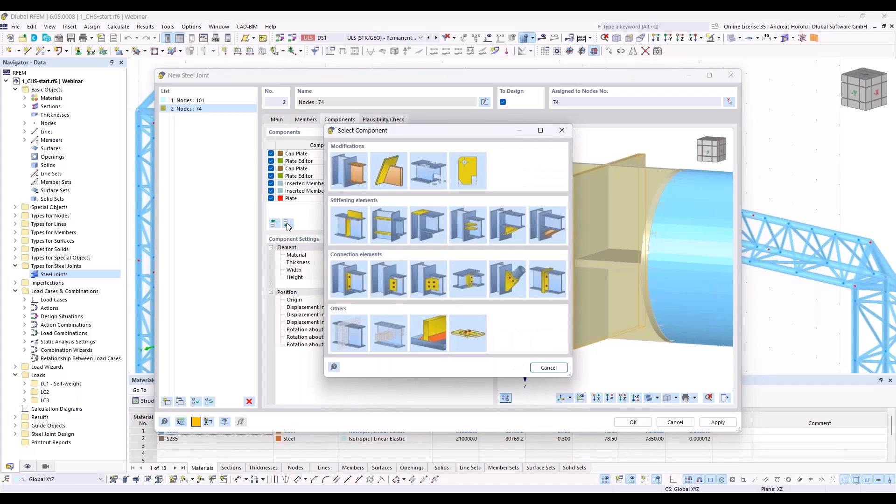
pyautogui.click(471, 172)
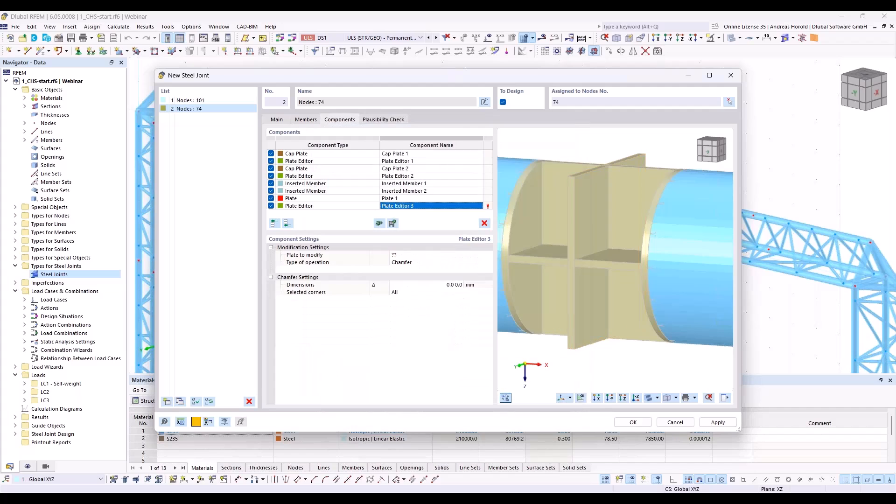
pyautogui.click(406, 256)
pyautogui.click(410, 257)
pyautogui.click(417, 283)
pyautogui.click(423, 263)
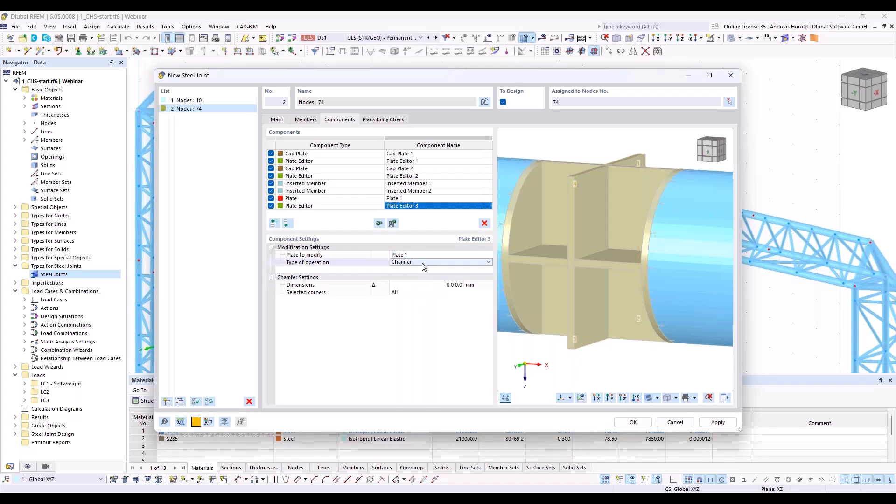
pyautogui.click(423, 264)
pyautogui.click(424, 283)
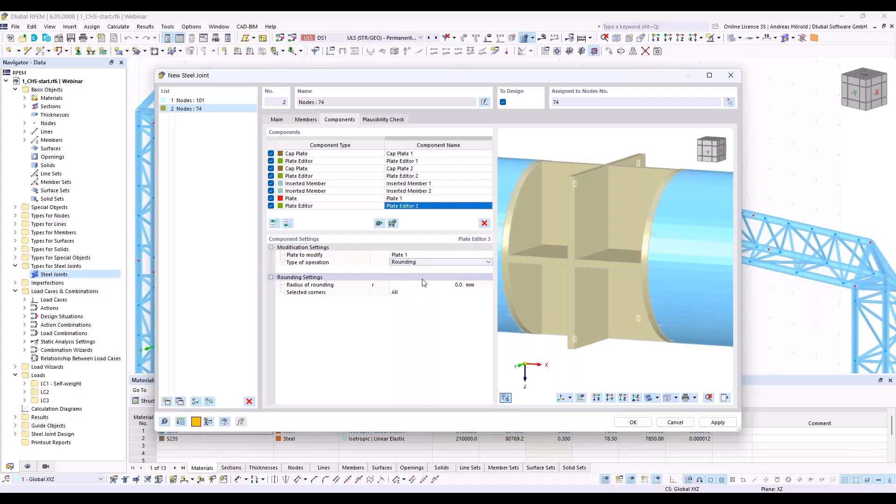
# Step: Set the rounding radius of Plate Editor 3 to 120 mm with all corners selected
pyautogui.click(448, 284)
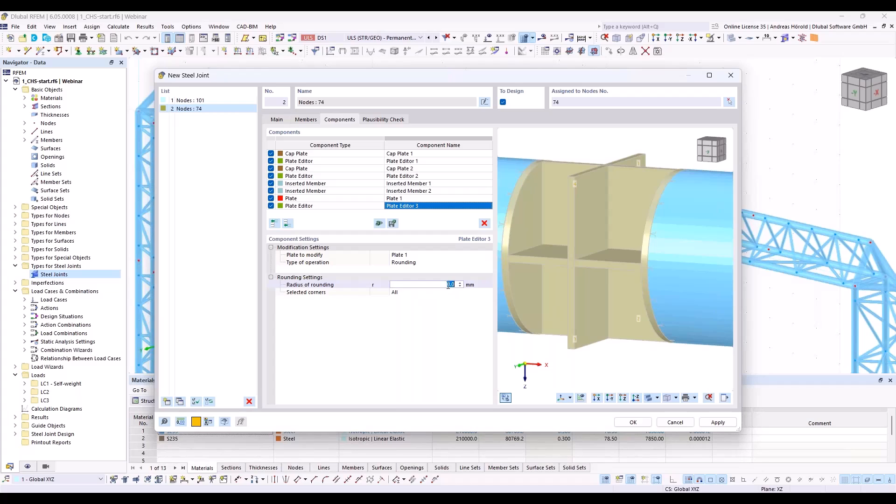
pyautogui.write('120')
pyautogui.press('Return')
pyautogui.click(451, 294)
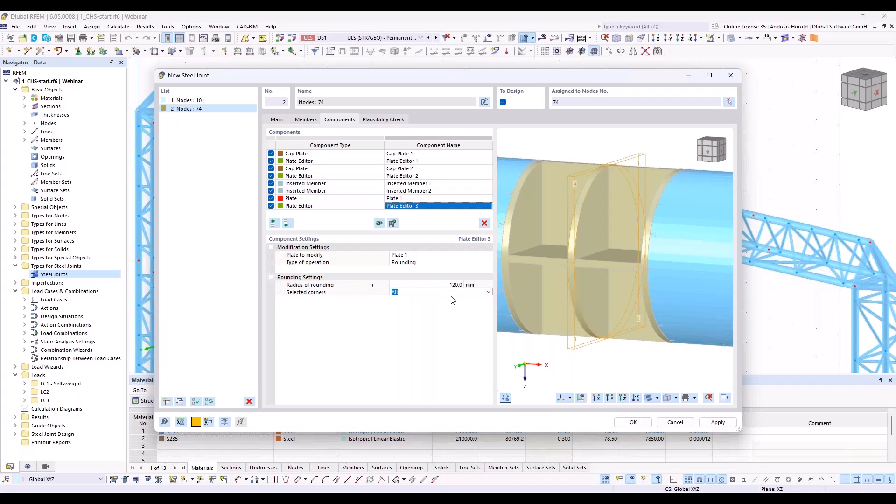
pyautogui.click(444, 308)
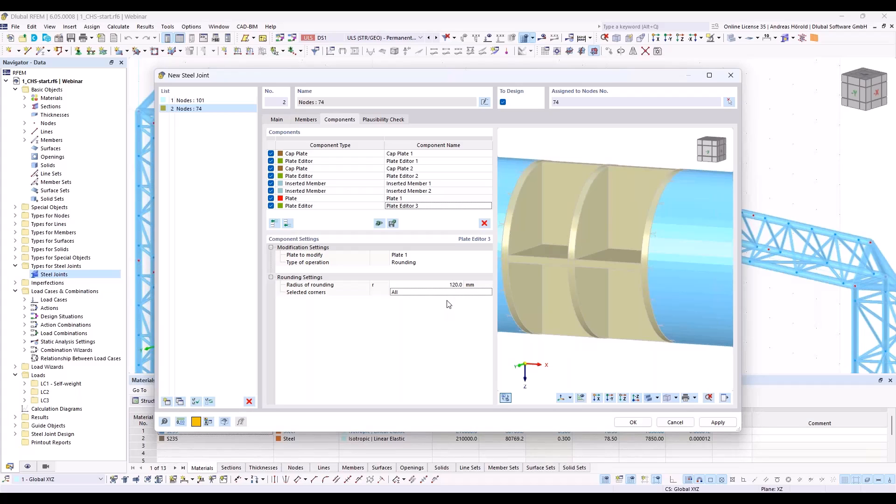
# Step: Copy the Plate 1 and Plate Editor 3 components together to the end of the component list
pyautogui.click(357, 201)
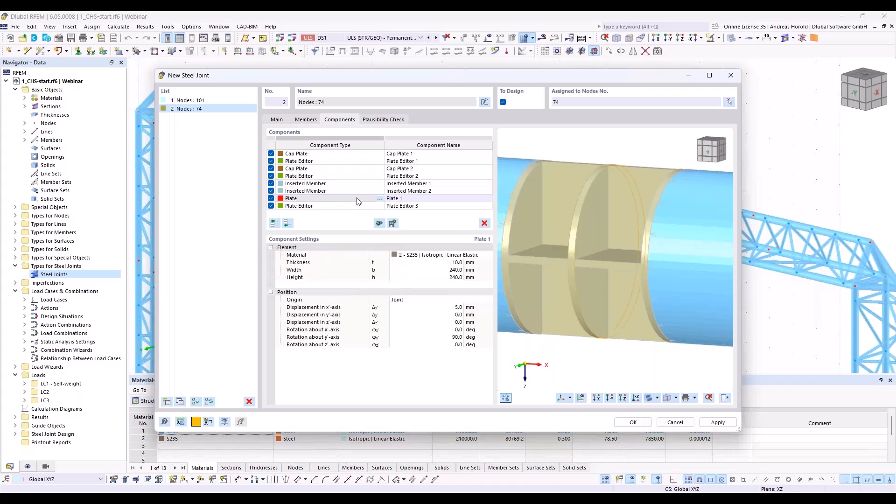
pyautogui.keyDown('shift'); pyautogui.click(351, 206); pyautogui.keyUp('shift')
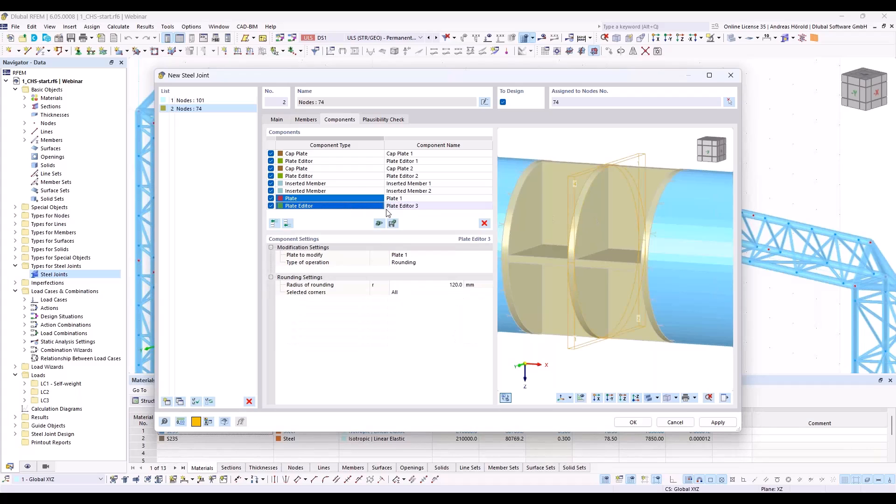
pyautogui.rightClick(305, 208)
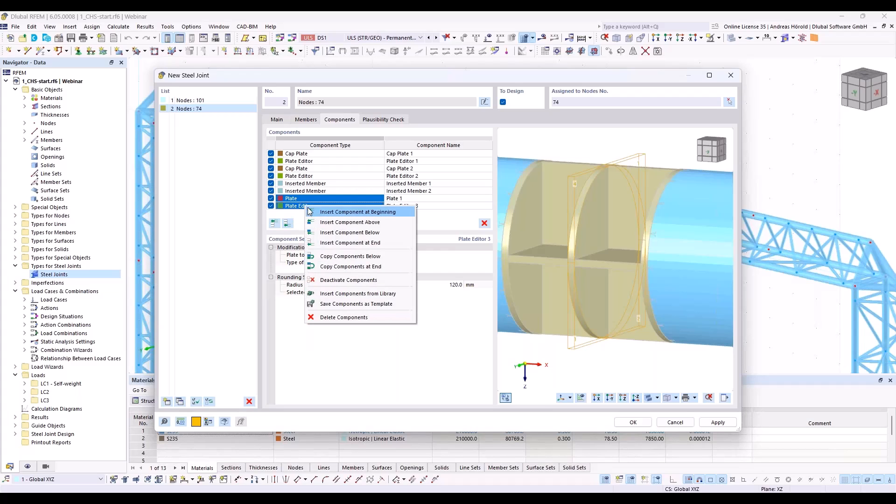
pyautogui.click(377, 268)
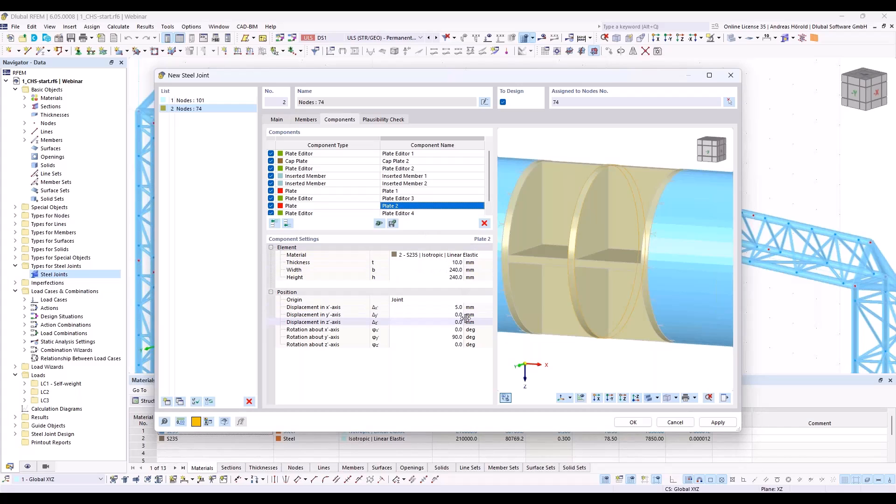
# Step: Set the displacement of Plate 2 in the x'-axis to -5 mm and review the settings of its Plate Editor 4
pyautogui.click(448, 307)
pyautogui.write('-5')
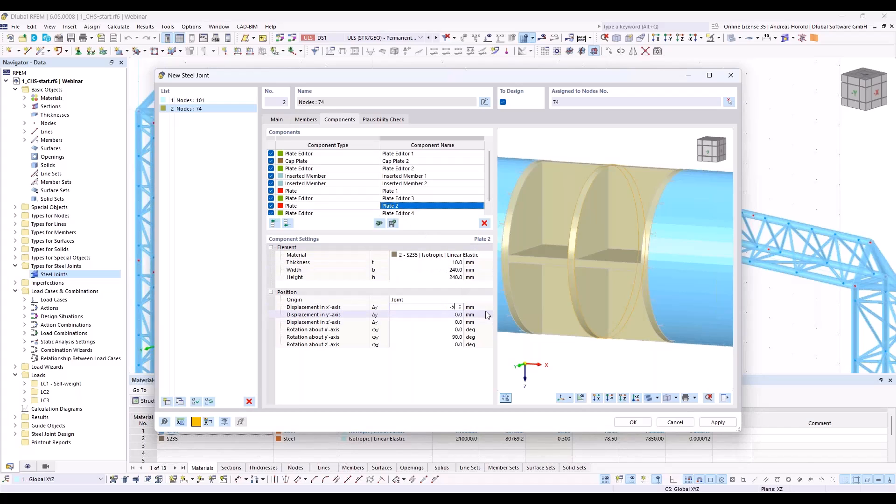
pyautogui.press('Tab')
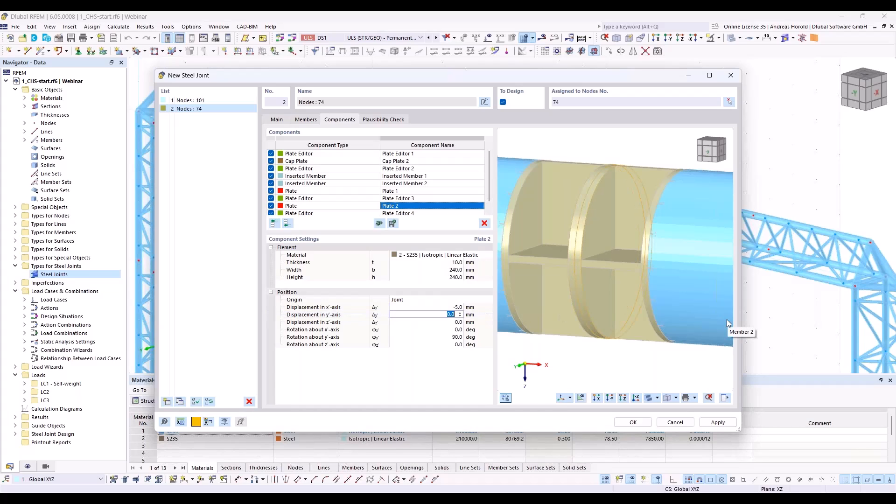
pyautogui.keyDown('ctrl'); pyautogui.moveTo(587, 318); pyautogui.dragTo(604, 330, button='middle'); pyautogui.keyUp('ctrl')
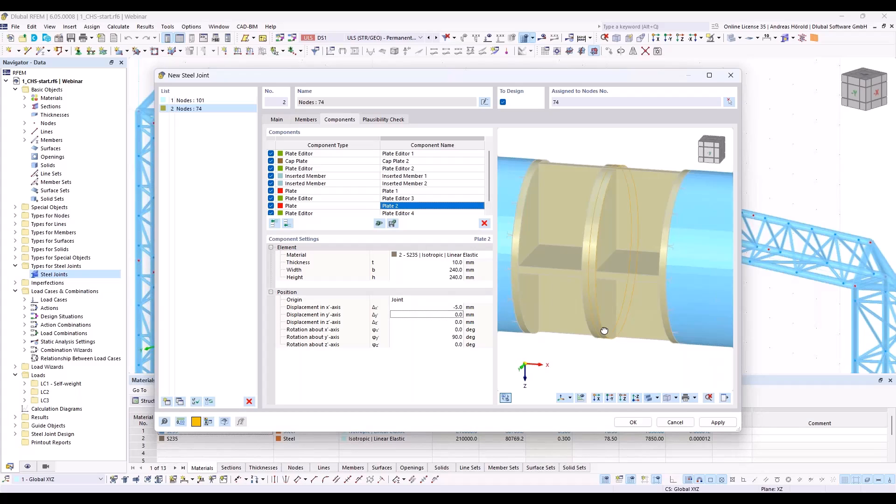
pyautogui.scroll(5, 586, 275)
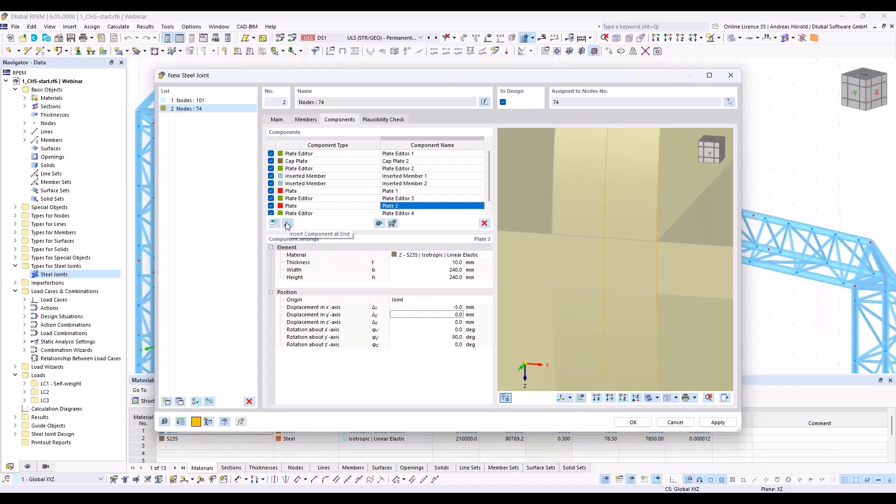
pyautogui.click(404, 212)
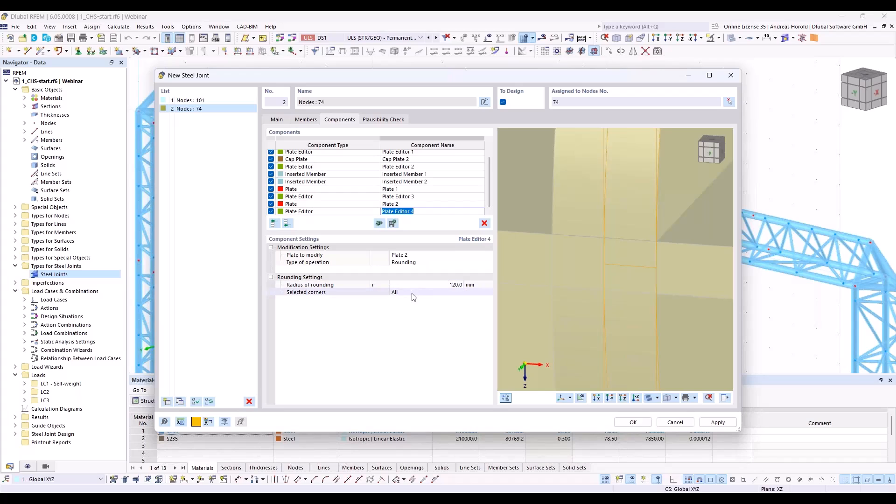
# Step: Add a Member Cut component at the end of the list with Inserted Member 1 as the member to cut
pyautogui.click(288, 224)
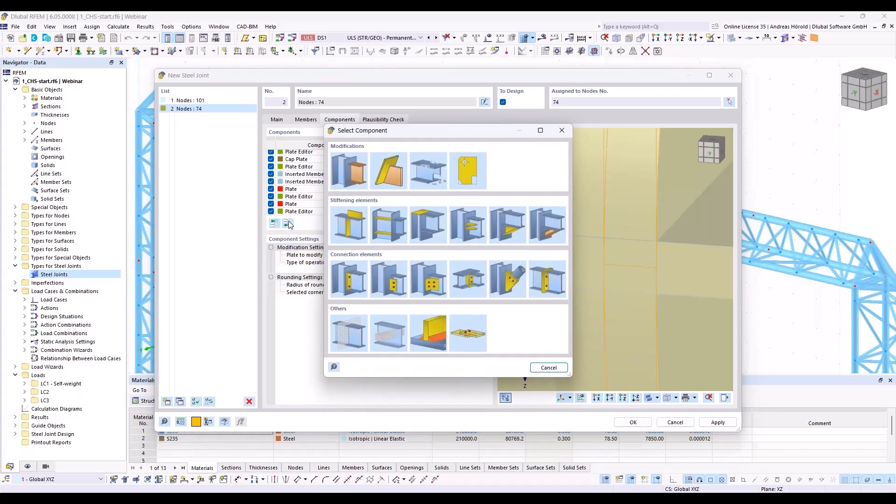
pyautogui.click(348, 171)
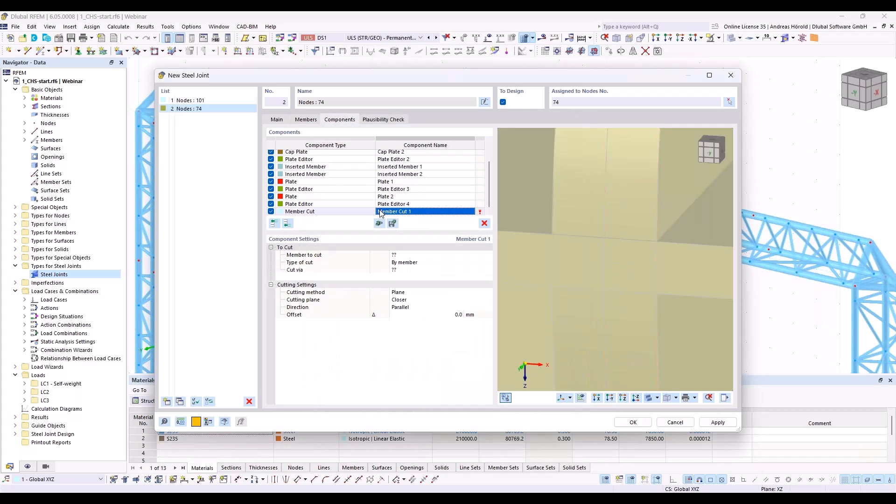
pyautogui.click(408, 255)
pyautogui.click(410, 257)
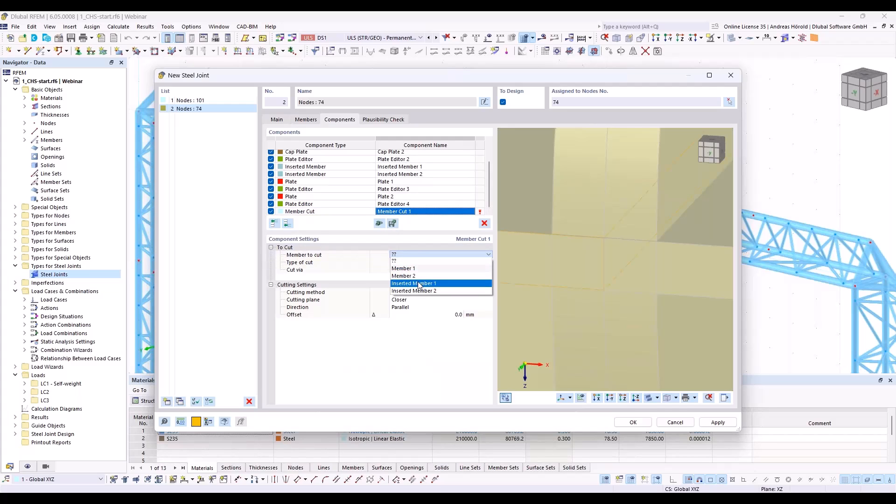
pyautogui.click(421, 284)
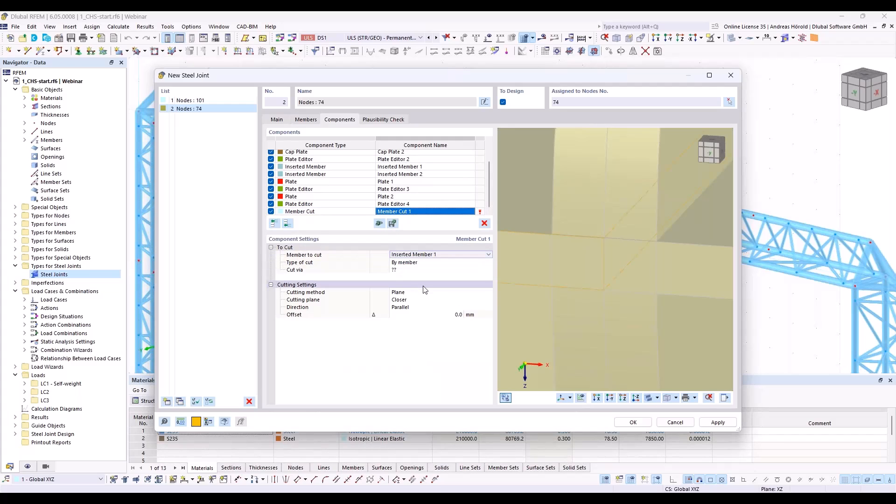
# Step: Set the type of cut of Member Cut 1 to By plate and cut via Plate 1
pyautogui.click(413, 267)
pyautogui.click(413, 268)
pyautogui.click(414, 279)
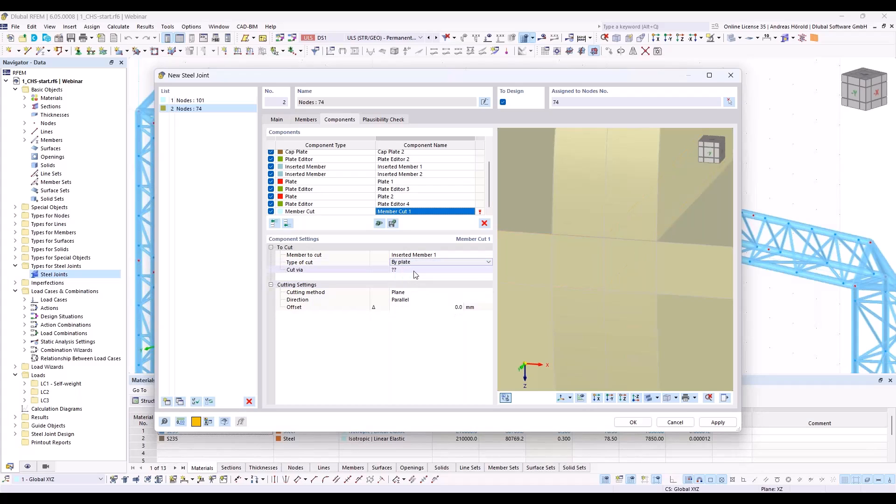
pyautogui.click(414, 269)
pyautogui.click(416, 273)
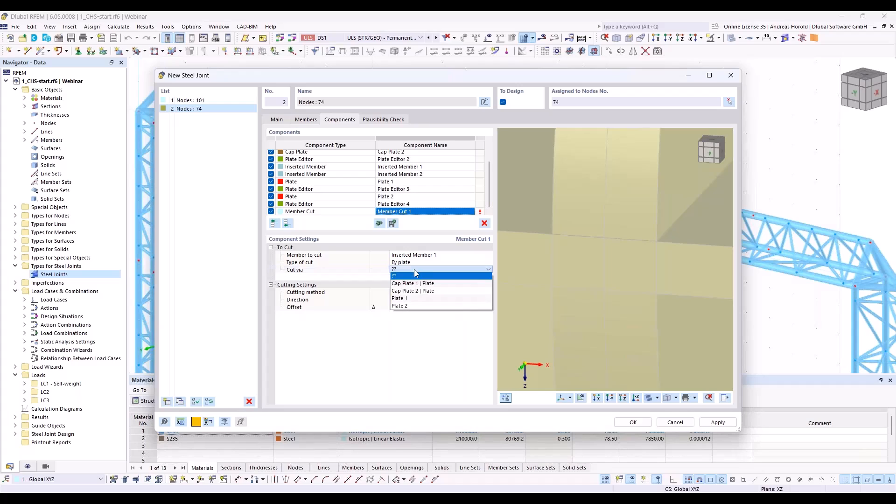
pyautogui.click(414, 299)
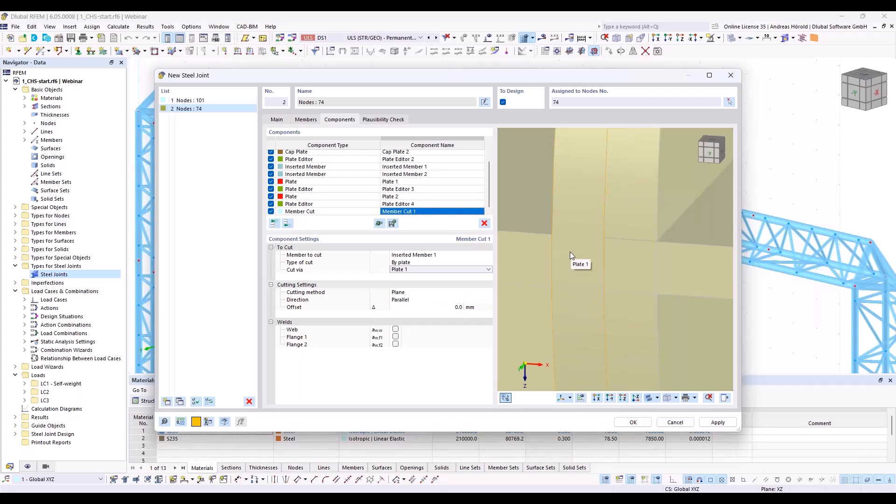
# Step: Examine how the inserted members meet the two round middle plates in the joint preview
pyautogui.scroll(-1, 570, 255)
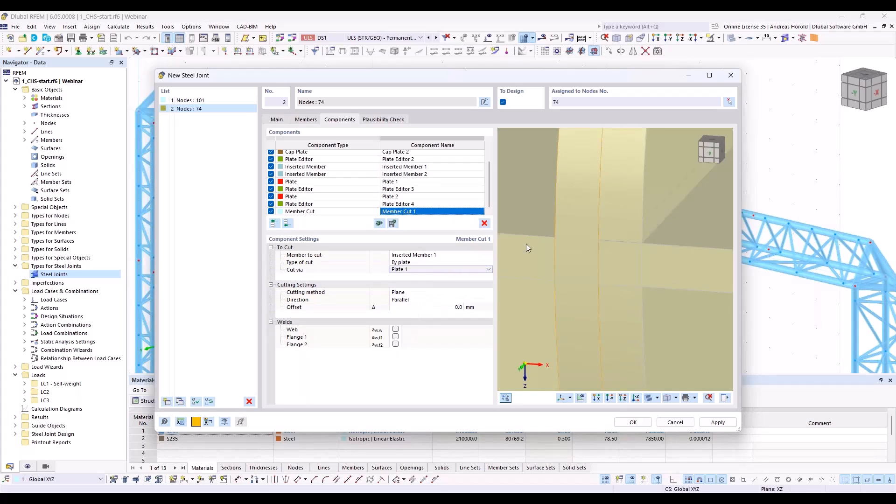
pyautogui.scroll(-4, 527, 246)
pyautogui.moveTo(528, 247); pyautogui.dragTo(611, 276, button='middle')
pyautogui.scroll(-4, 632, 261)
pyautogui.scroll(2, 632, 262)
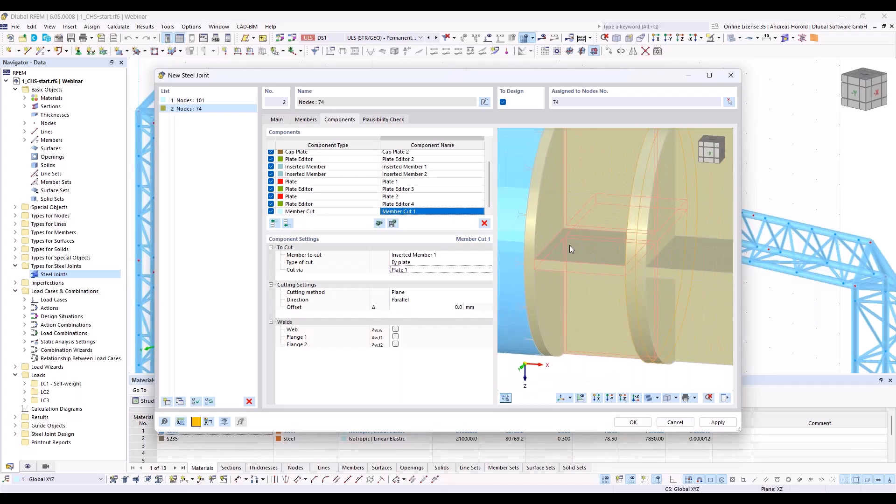
pyautogui.scroll(5, 570, 245)
pyautogui.scroll(2, 612, 289)
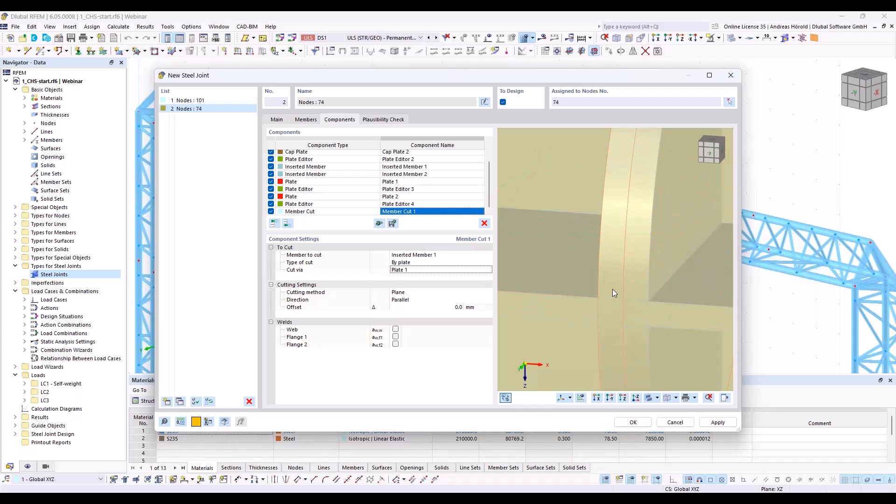
pyautogui.scroll(1, 612, 289)
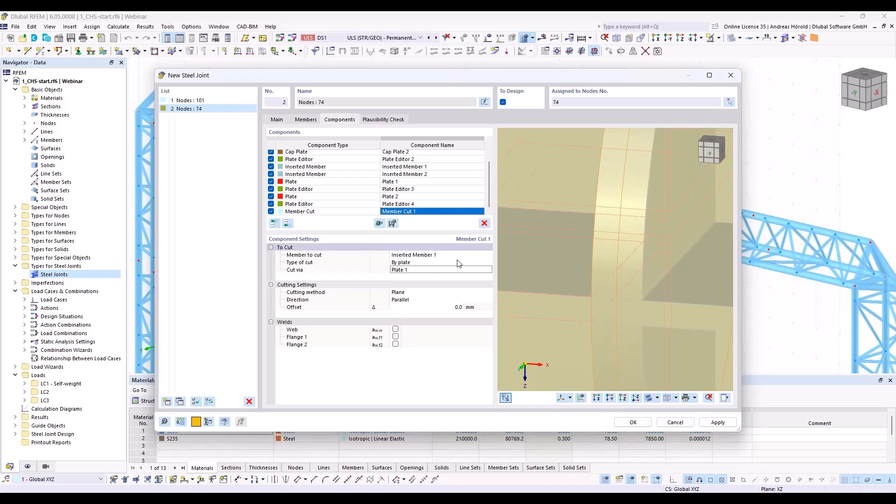
# Step: Copy Member Cut 1 to the end of the list and set the copy to cut Inserted Member 2 via Plate 2
pyautogui.rightClick(340, 212)
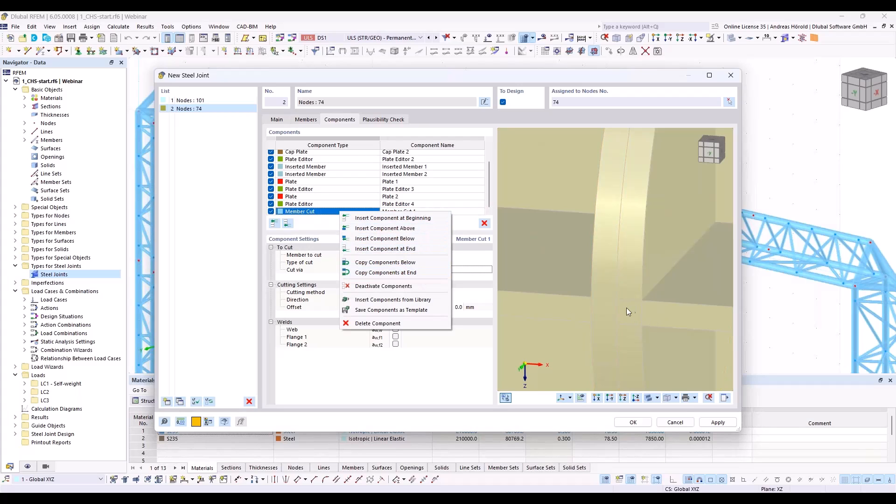
pyautogui.click(385, 274)
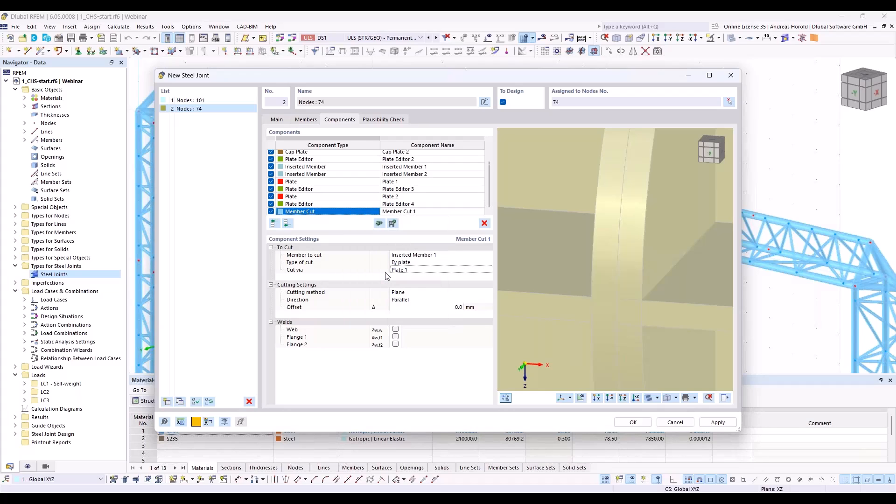
pyautogui.click(436, 255)
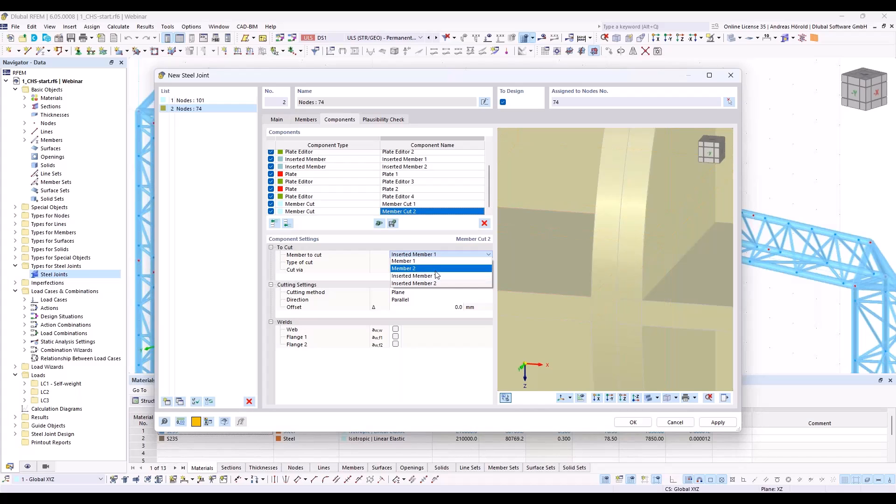
pyautogui.click(437, 276)
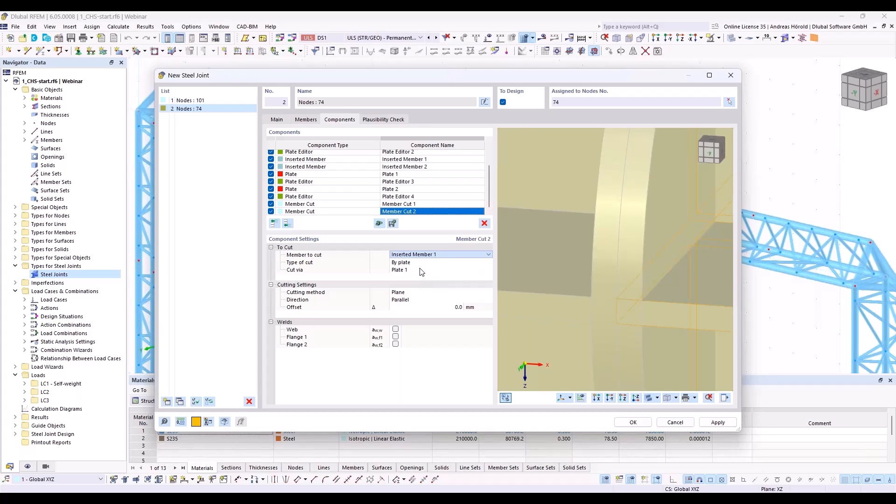
pyautogui.click(422, 272)
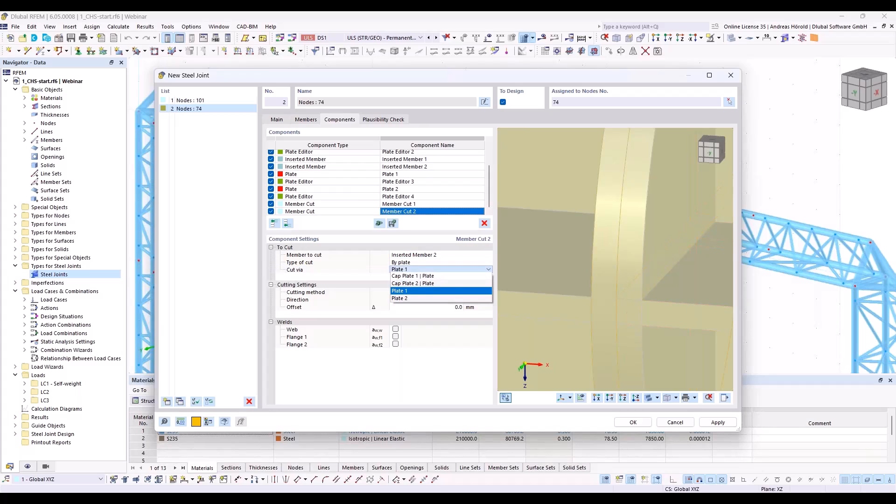
pyautogui.click(418, 302)
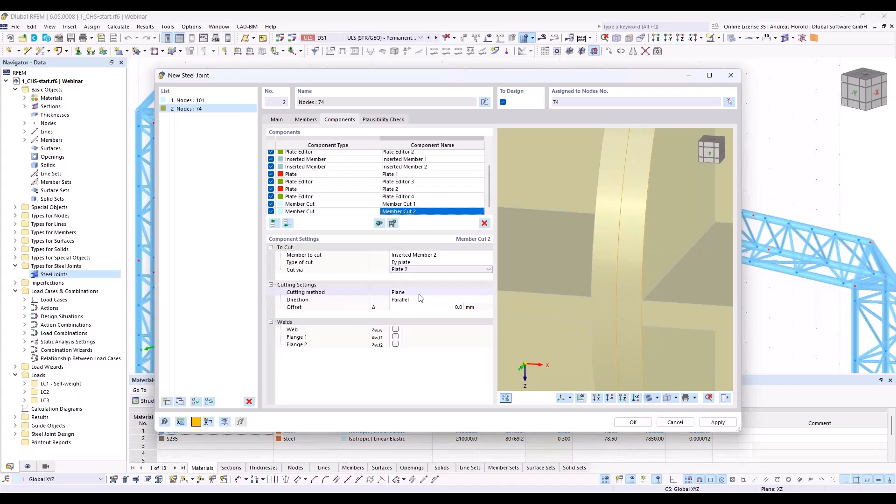
pyautogui.click(425, 308)
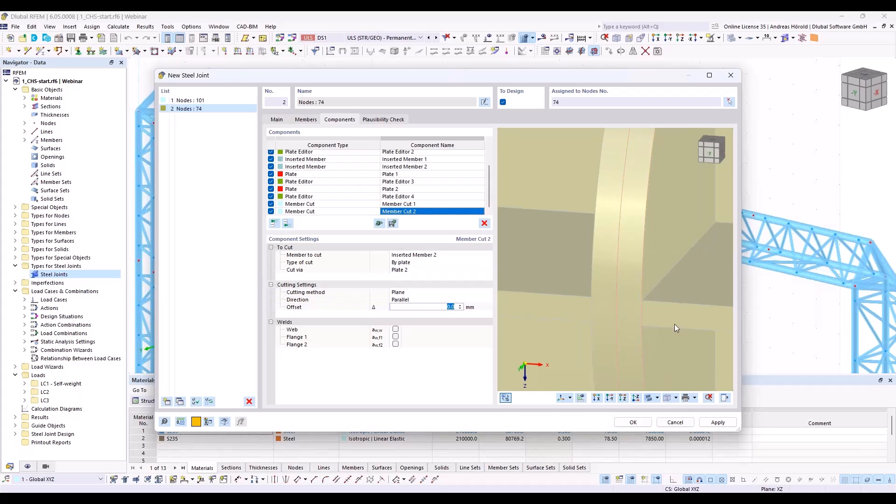
# Step: Add a Weld component at the end of the component list
pyautogui.scroll(1, 604, 313)
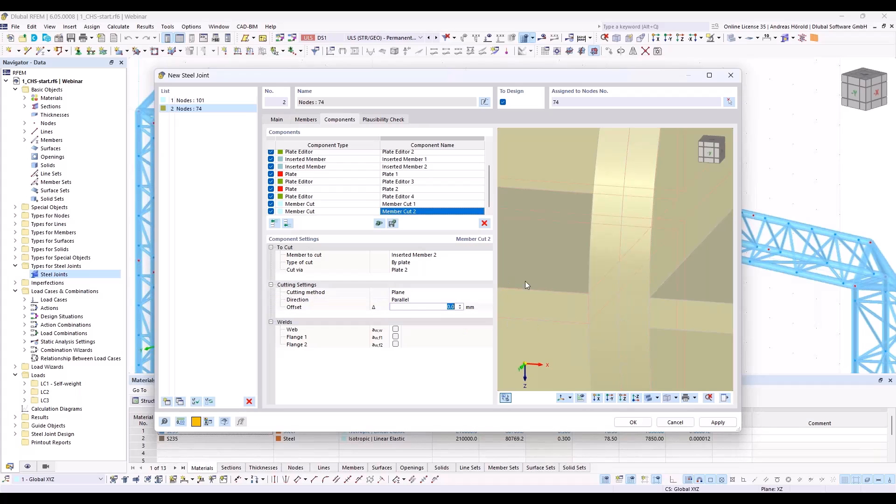
pyautogui.scroll(-4, 525, 281)
pyautogui.moveTo(559, 276); pyautogui.dragTo(607, 274, button='middle')
pyautogui.scroll(-3, 607, 275)
pyautogui.scroll(4, 584, 279)
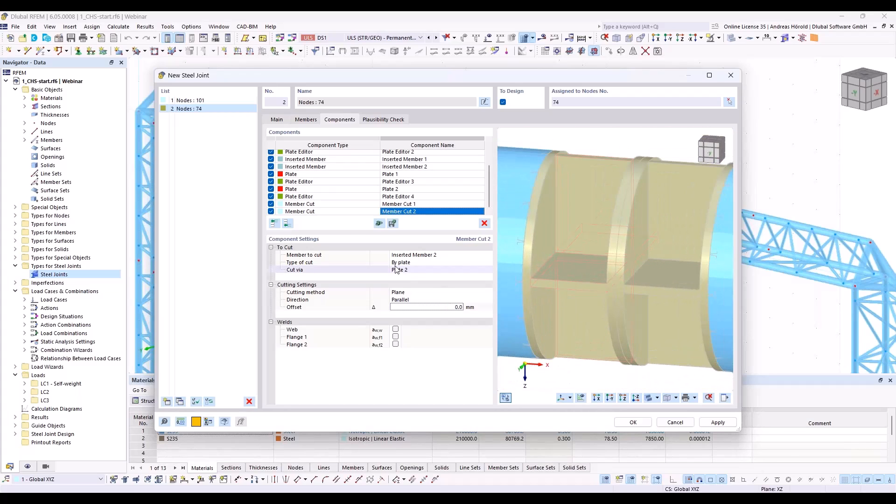
pyautogui.click(287, 224)
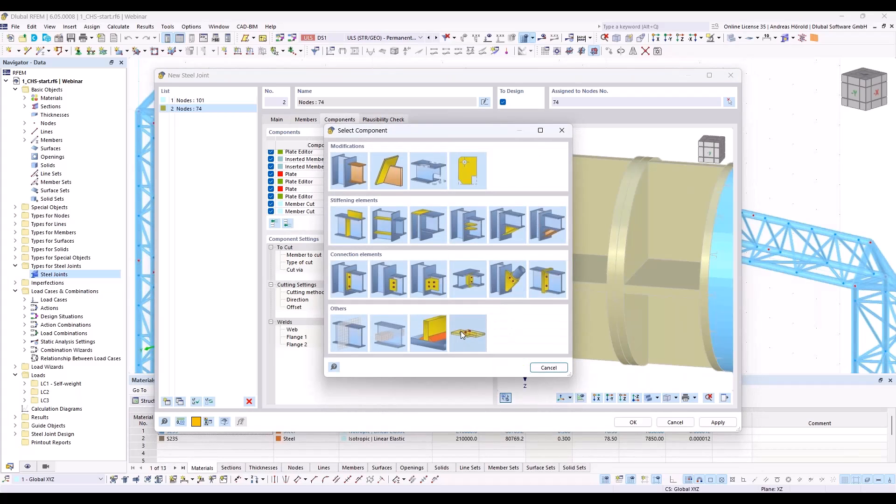
pyautogui.click(430, 331)
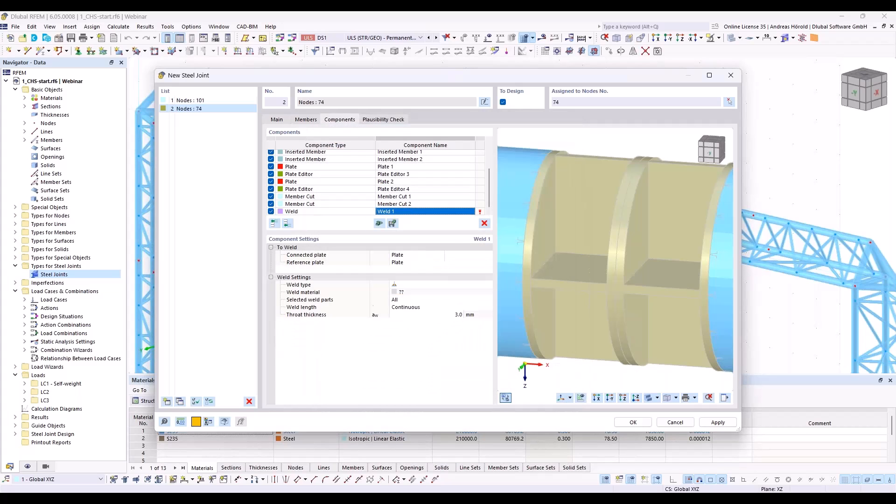
# Step: Set Weld 1's connected plates to the member plates Web, Flange 1 and Flange 2 of both Inserted Member 1 and Inserted Member 2
pyautogui.click(410, 255)
pyautogui.click(412, 255)
pyautogui.click(410, 260)
pyautogui.click(467, 254)
pyautogui.click(467, 256)
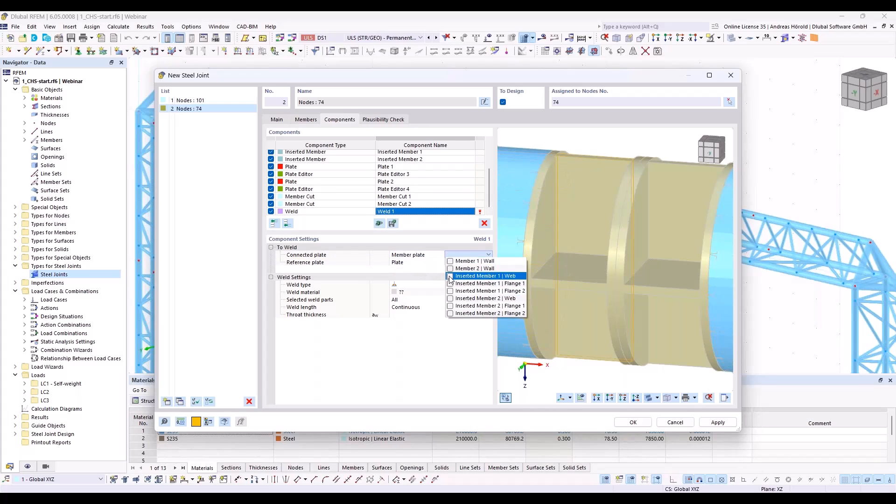
pyautogui.click(450, 276)
pyautogui.click(451, 283)
pyautogui.click(451, 291)
pyautogui.click(450, 299)
pyautogui.click(450, 306)
pyautogui.click(451, 313)
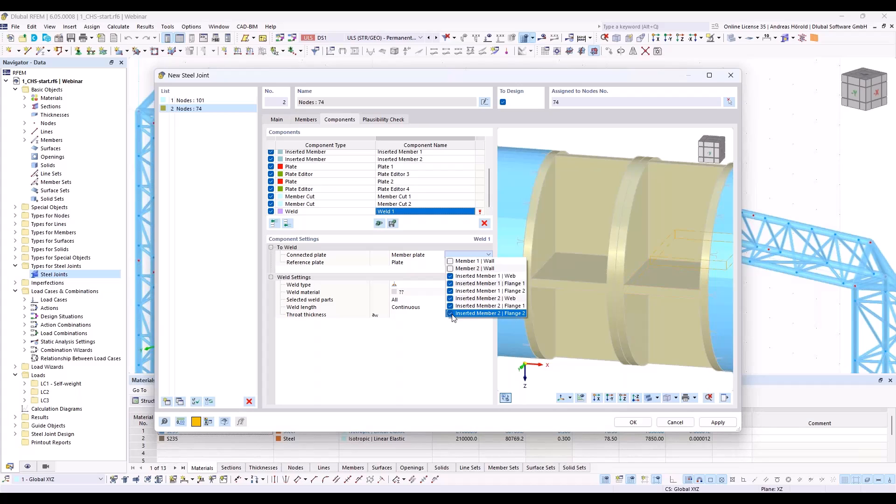
pyautogui.click(452, 344)
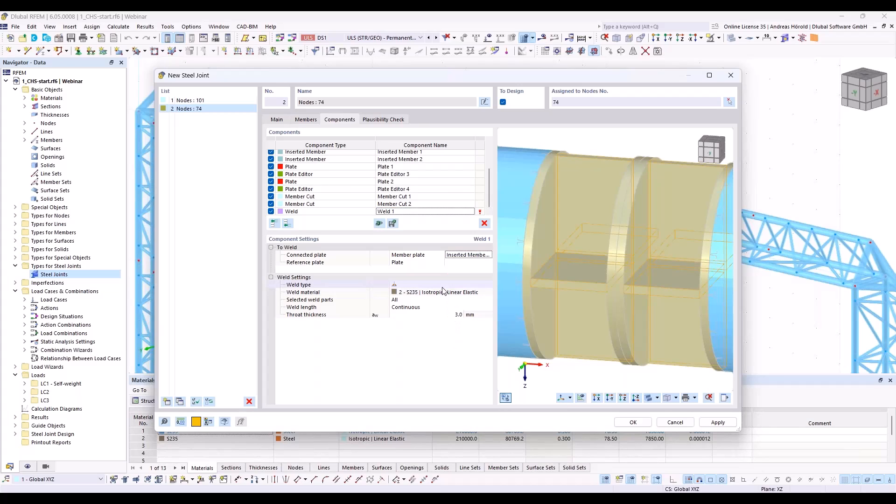
# Step: Choose Cap Plate 1, Cap Plate 2, Plate 1 and Plate 2 as the reference plates of Weld 1
pyautogui.click(468, 262)
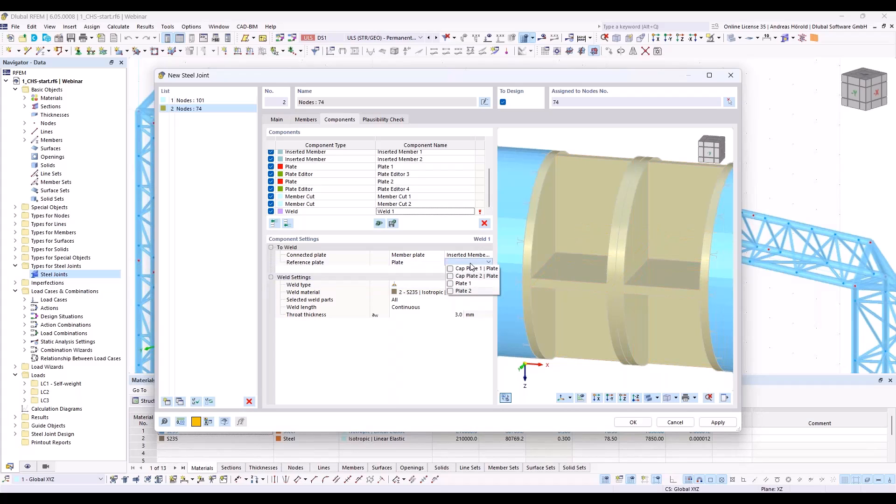
pyautogui.click(451, 269)
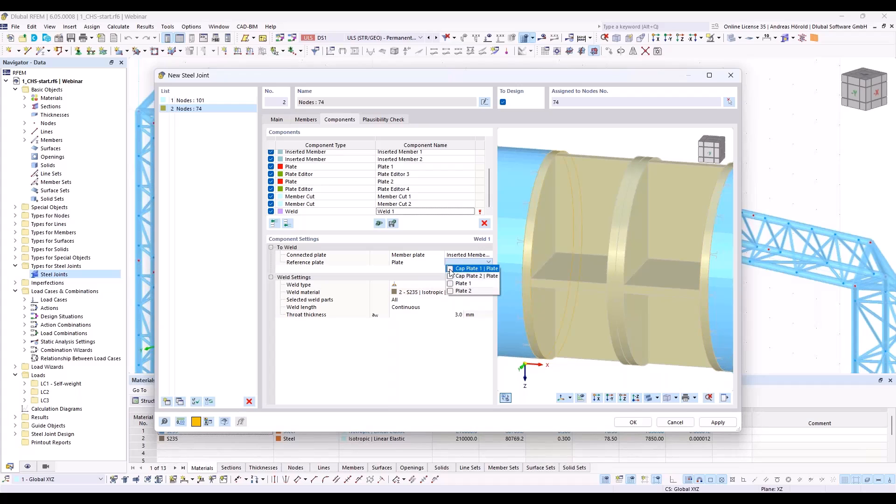
pyautogui.click(451, 276)
pyautogui.click(451, 284)
pyautogui.click(451, 291)
pyautogui.click(447, 339)
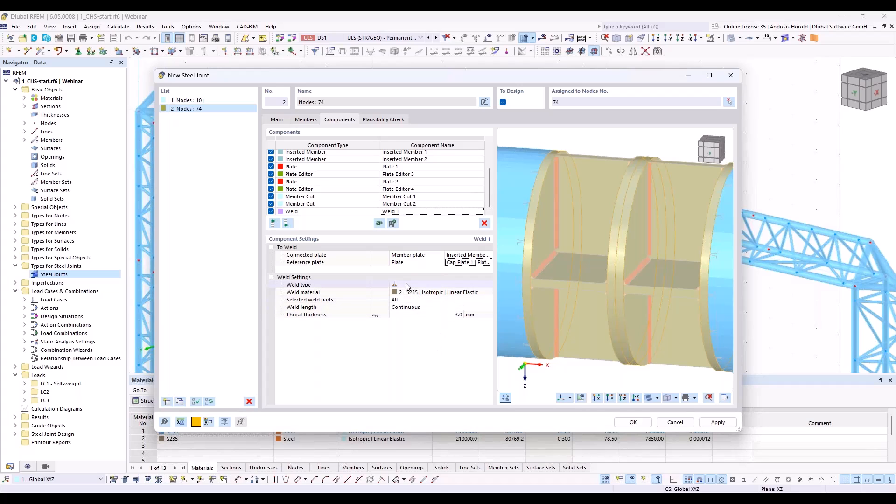
# Step: Use a double fillet weld for Weld 1 and set its throat thickness to 5.0 mm
pyautogui.click(422, 284)
pyautogui.click(425, 285)
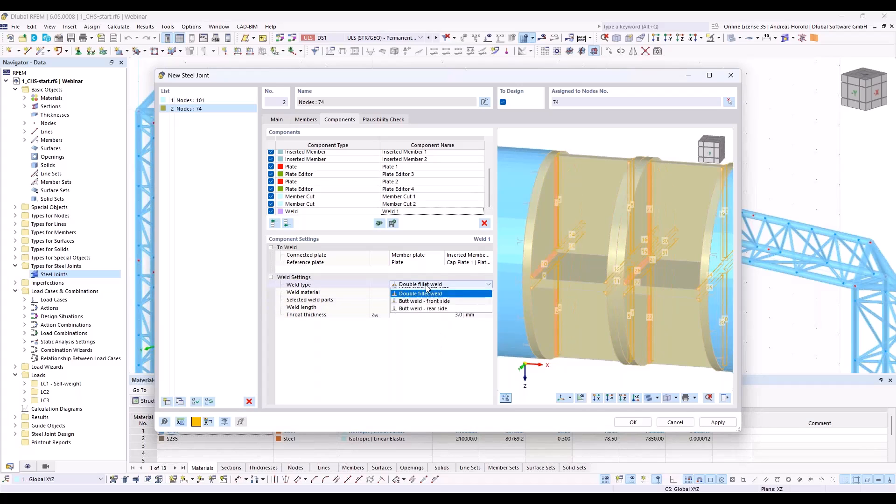
pyautogui.click(427, 286)
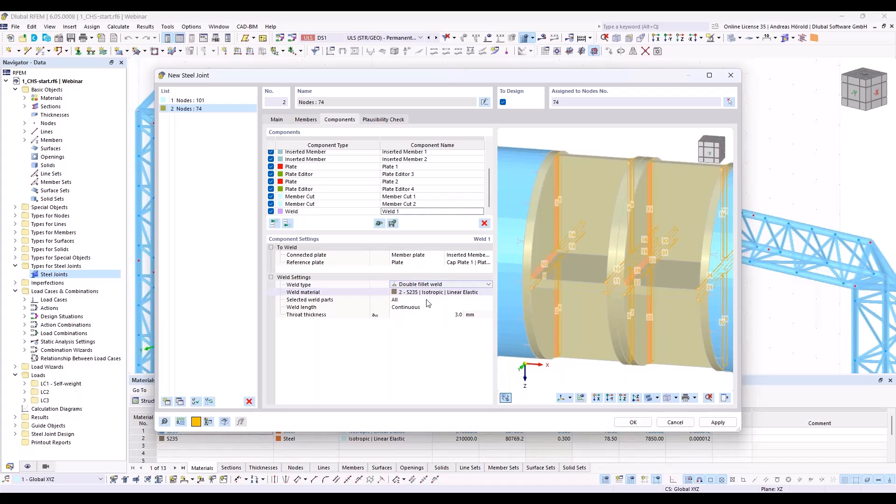
pyautogui.click(460, 315)
pyautogui.write('5')
pyautogui.press('Return')
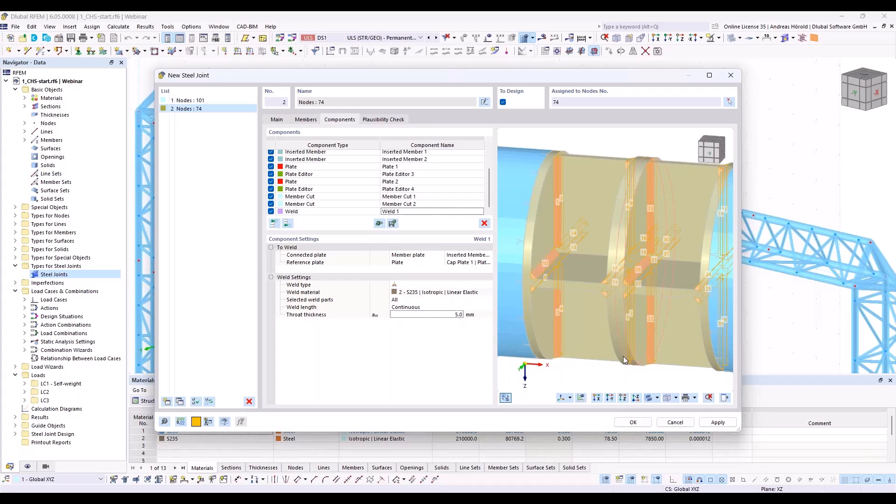
pyautogui.scroll(-1, 602, 375)
pyautogui.scroll(2, 657, 352)
pyautogui.scroll(-2, 657, 352)
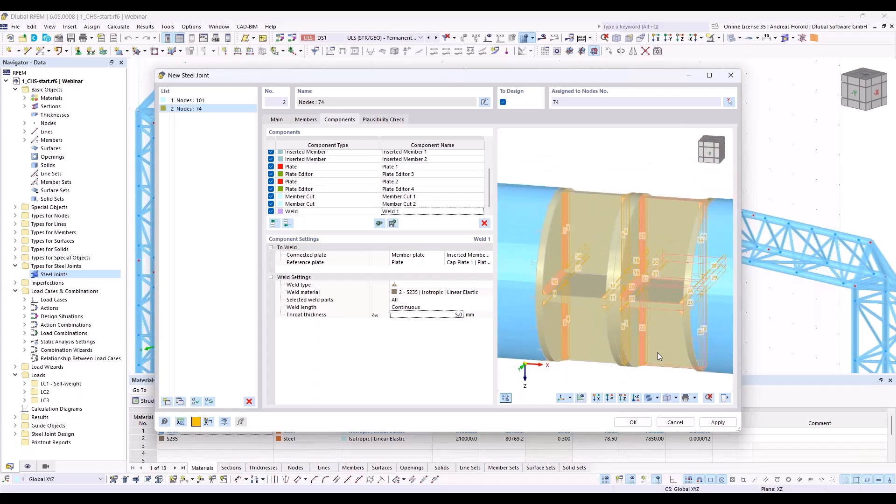
pyautogui.scroll(-2, 657, 352)
pyautogui.keyDown('ctrl'); pyautogui.moveTo(657, 352); pyautogui.dragTo(597, 309, button='middle'); pyautogui.keyUp('ctrl')
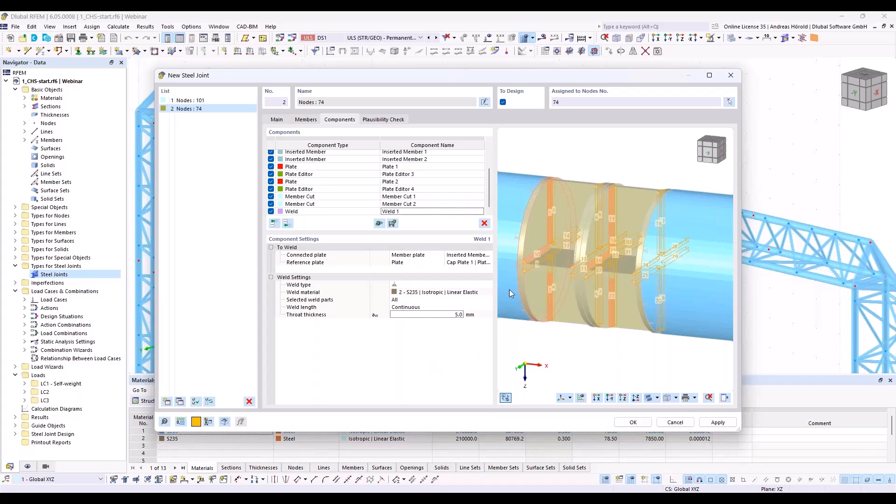
# Step: Add a Fasteners component at the end of the component list and assign Plate 1 as its first component to connect
pyautogui.click(288, 223)
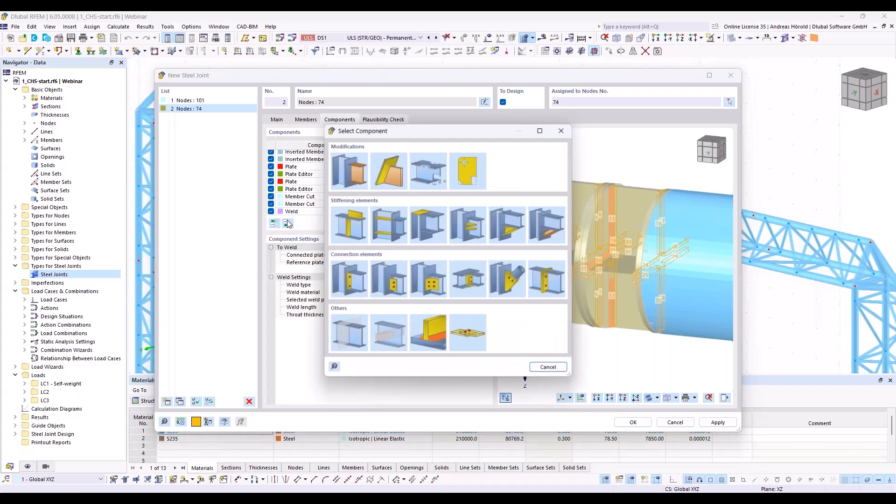
pyautogui.click(470, 333)
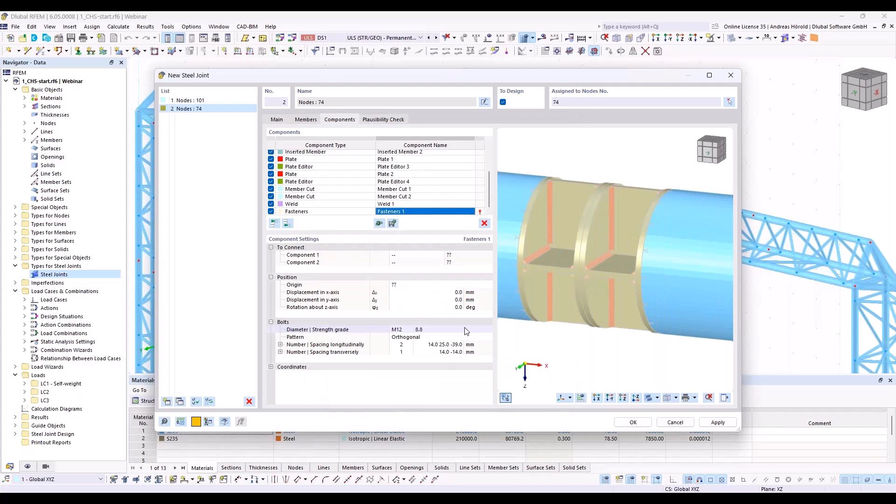
pyautogui.click(428, 255)
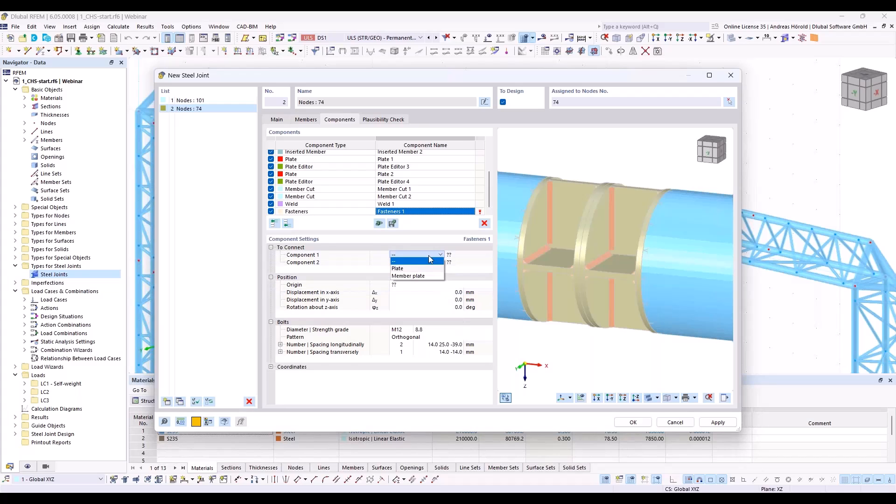
pyautogui.click(425, 270)
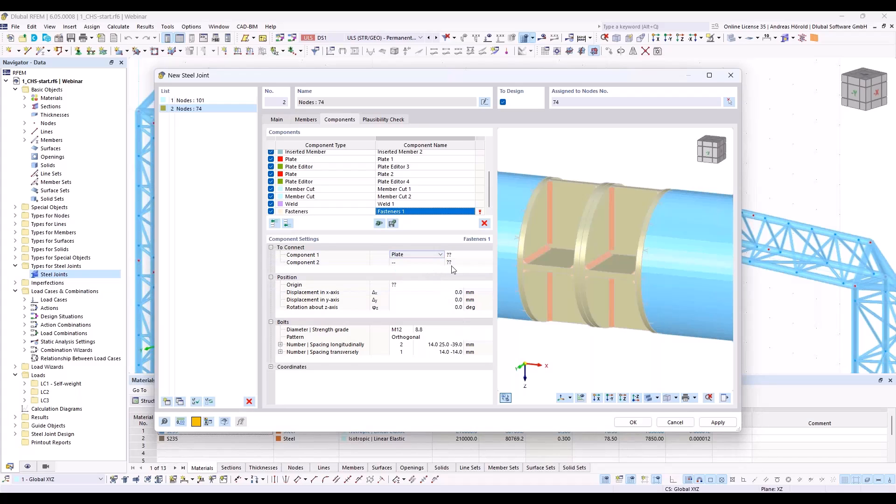
pyautogui.click(467, 255)
pyautogui.click(467, 255)
pyautogui.click(442, 274)
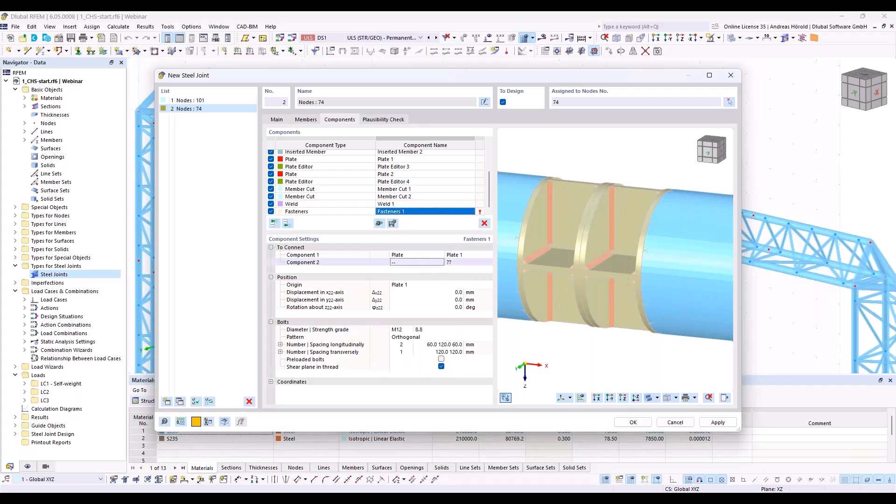
# Step: Assign Plate 2 as the second component to connect in Fasteners 1
pyautogui.click(419, 263)
pyautogui.click(421, 276)
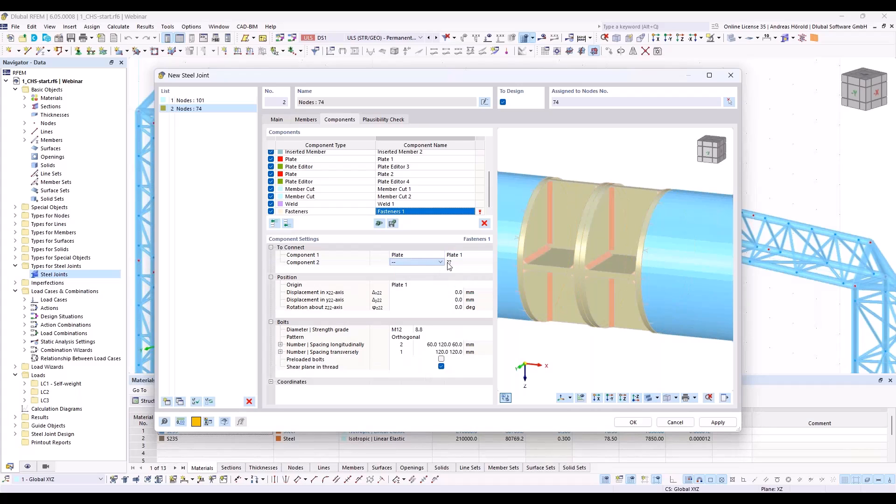
pyautogui.click(461, 265)
pyautogui.click(461, 263)
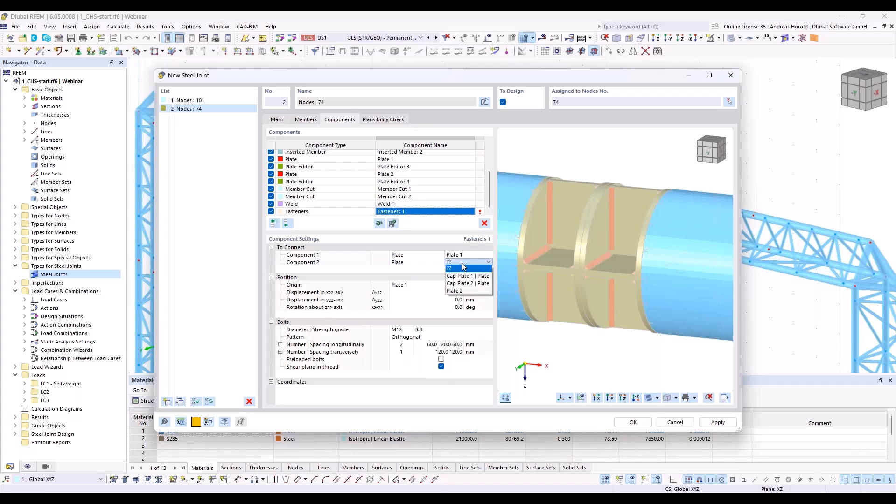
pyautogui.click(464, 291)
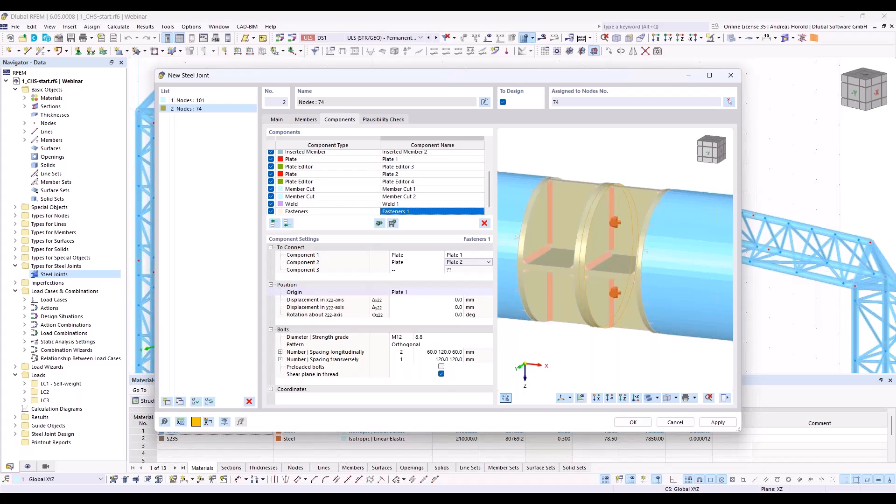
# Step: Set the bolt diameter of Fasteners 1 to M14 and the number of bolts transversely to 2
pyautogui.click(410, 338)
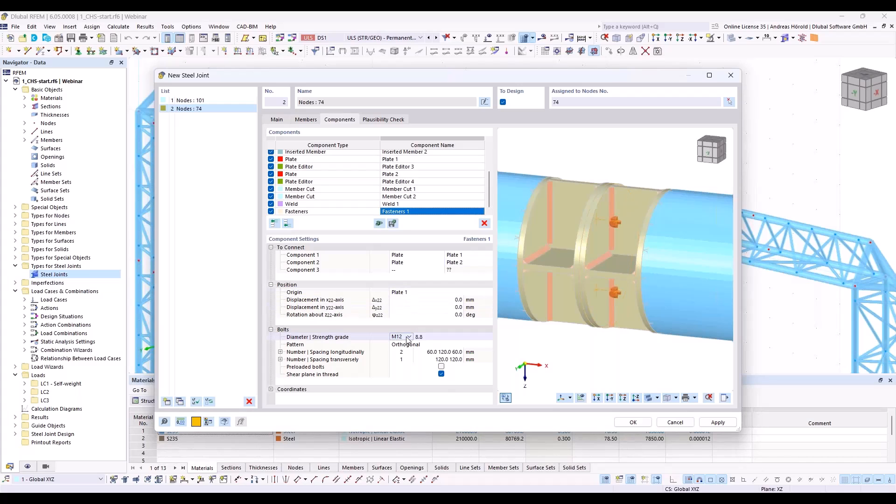
pyautogui.click(409, 337)
pyautogui.click(402, 350)
pyautogui.click(402, 359)
pyautogui.click(403, 359)
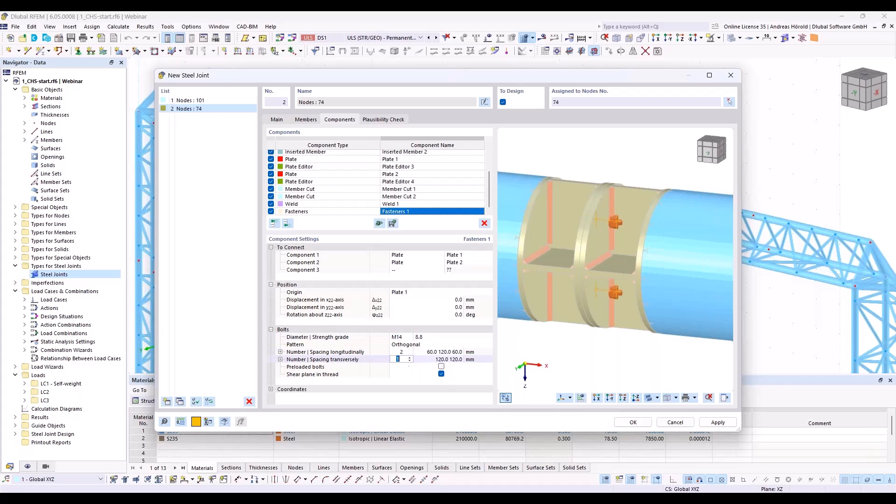
pyautogui.click(411, 358)
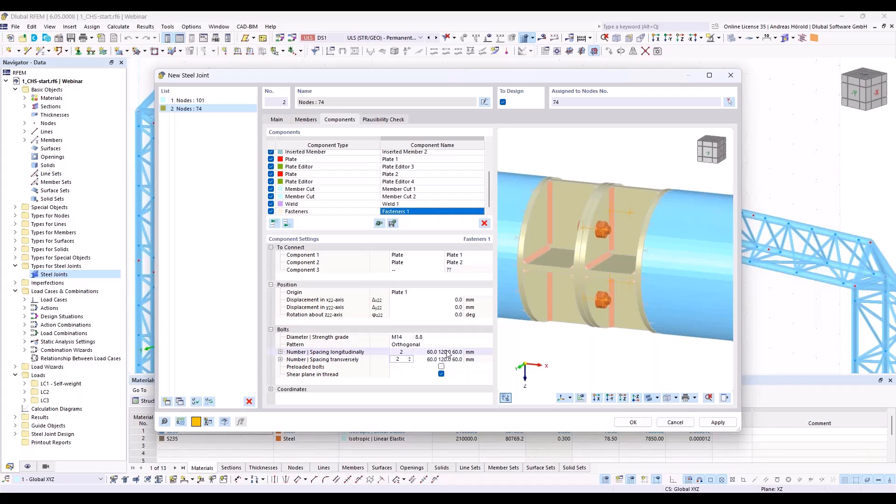
# Step: Disable the shear plane in thread option for the bolts of Fasteners 1
pyautogui.keyDown('ctrl'); pyautogui.moveTo(565, 343); pyautogui.dragTo(532, 334, button='middle'); pyautogui.keyUp('ctrl')
pyautogui.scroll(2, 533, 338)
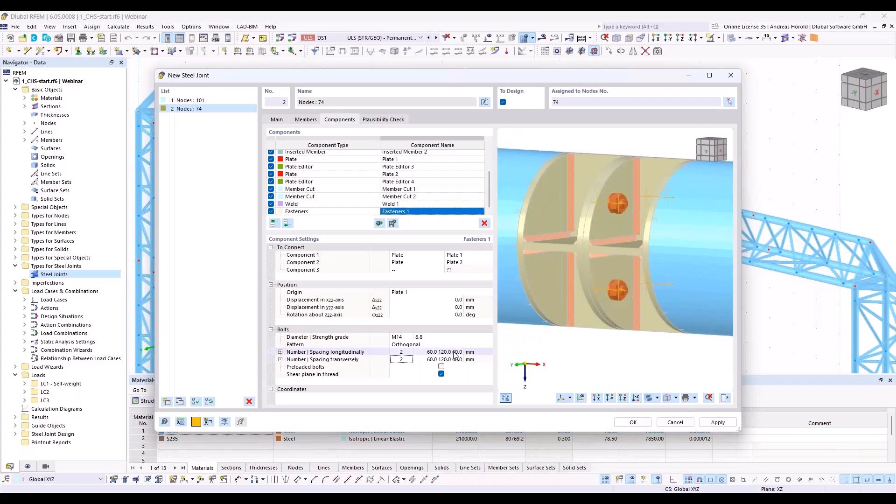
pyautogui.click(442, 374)
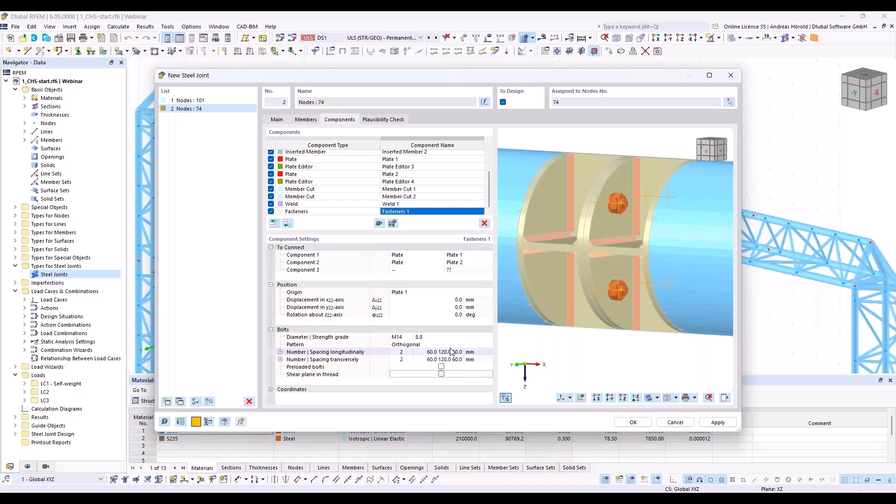
pyautogui.scroll(-5, 538, 275)
pyautogui.moveTo(618, 298); pyautogui.dragTo(637, 321, button='middle')
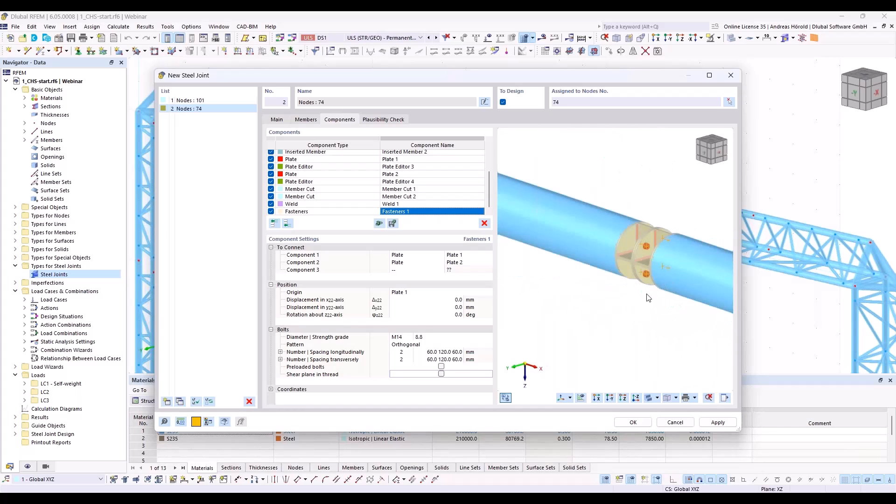
pyautogui.scroll(6, 637, 321)
pyautogui.scroll(-5, 614, 321)
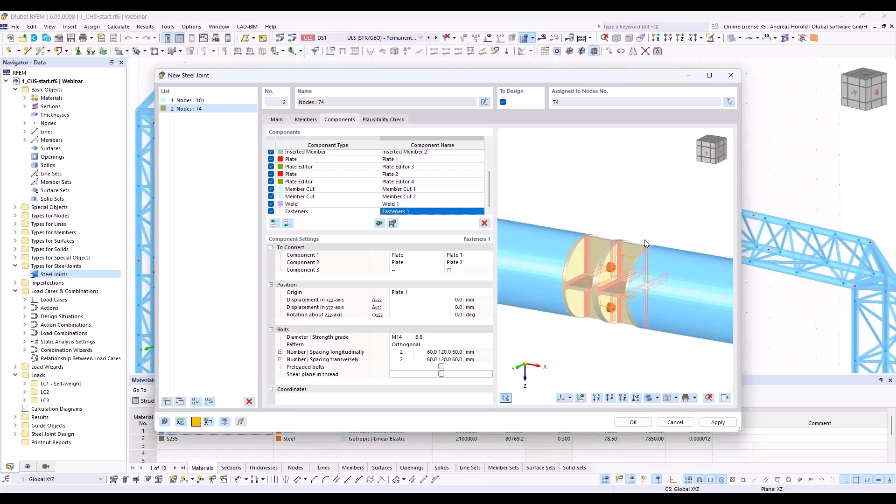
pyautogui.keyDown('ctrl'); pyautogui.moveTo(589, 266); pyautogui.dragTo(572, 305, button='middle'); pyautogui.keyUp('ctrl')
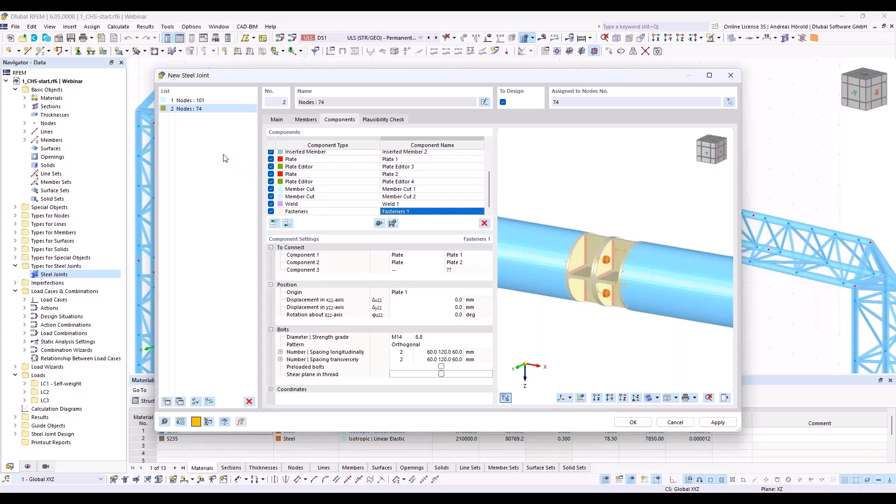
# Step: Duplicate the steel joint of node 101 and assign the copy to node 102 instead
pyautogui.click(189, 101)
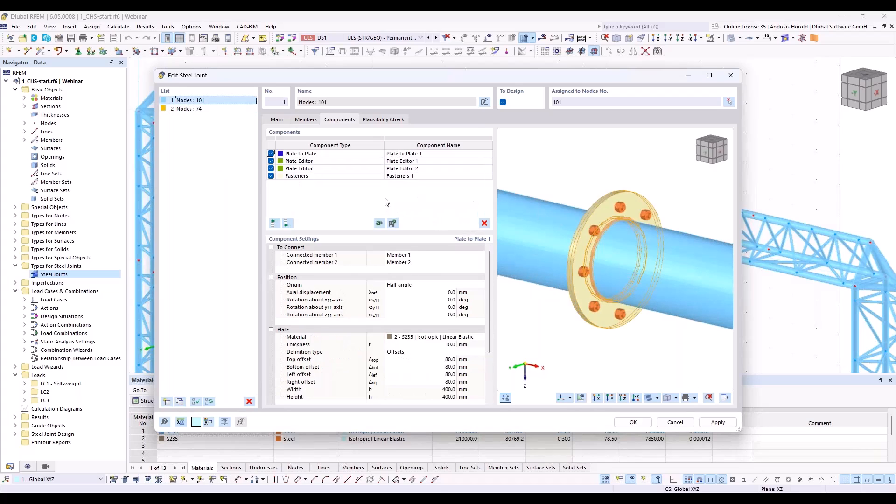
pyautogui.click(180, 402)
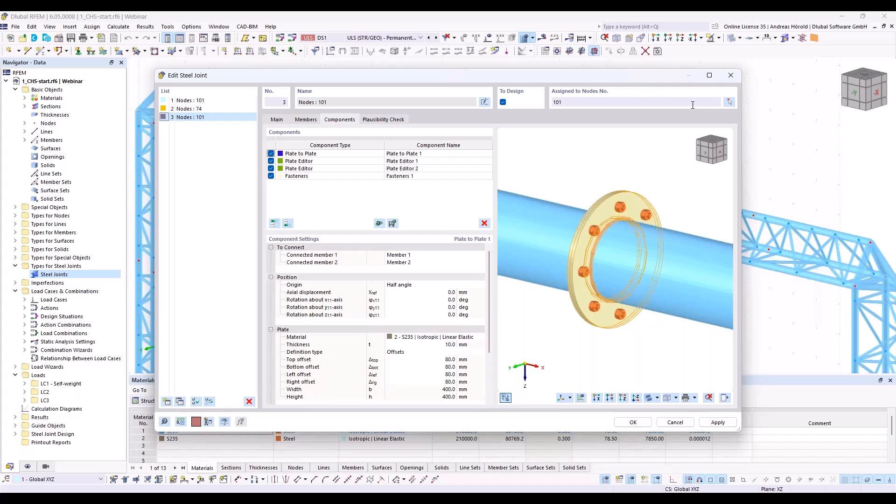
pyautogui.click(728, 102)
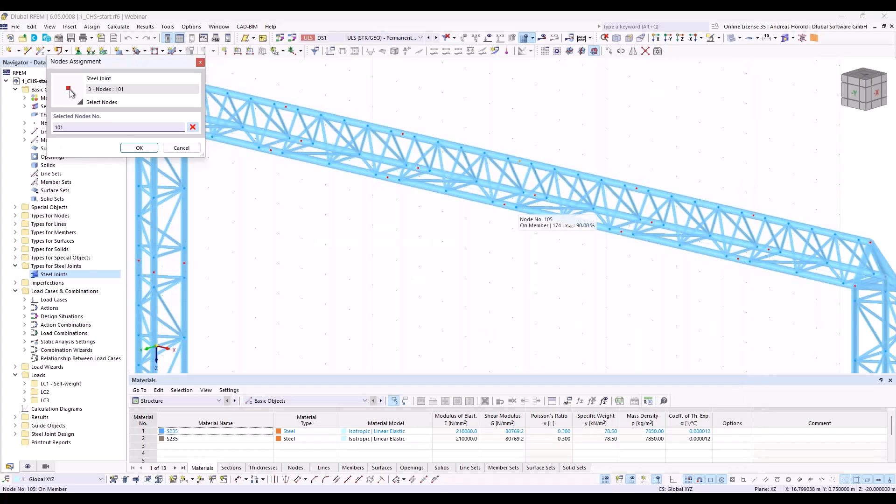
pyautogui.click(505, 205)
pyautogui.doubleClick(59, 127)
pyautogui.press('Delete')
pyautogui.press('Delete')
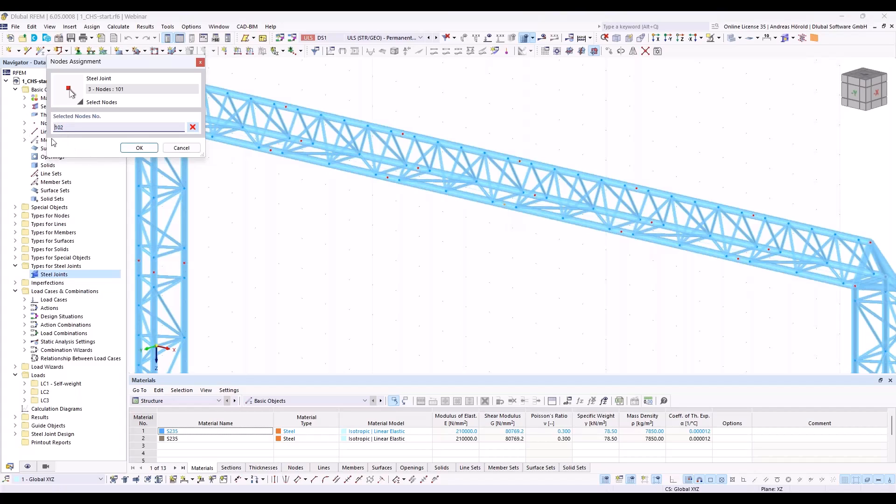
pyautogui.click(141, 149)
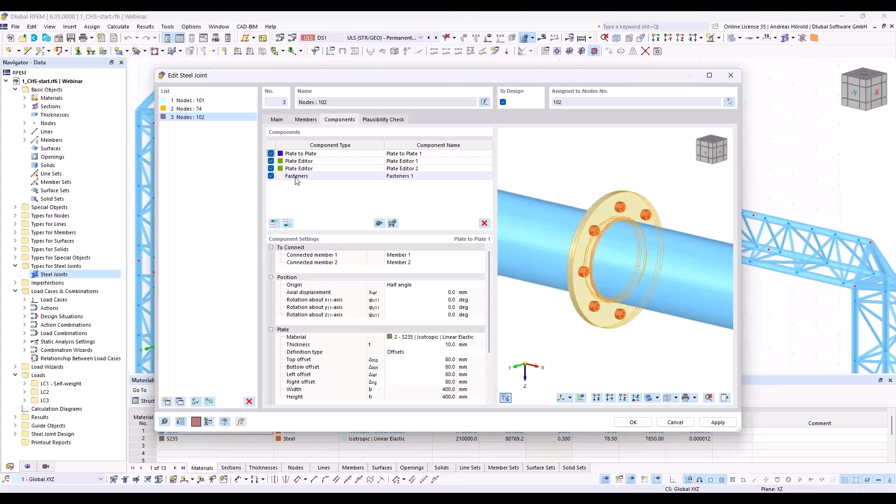
# Step: Set the top, bottom, left and right offsets of Plate to Plate 1 in the node 102 joint to 100 mm
pyautogui.click(335, 154)
pyautogui.scroll(-1, 486, 325)
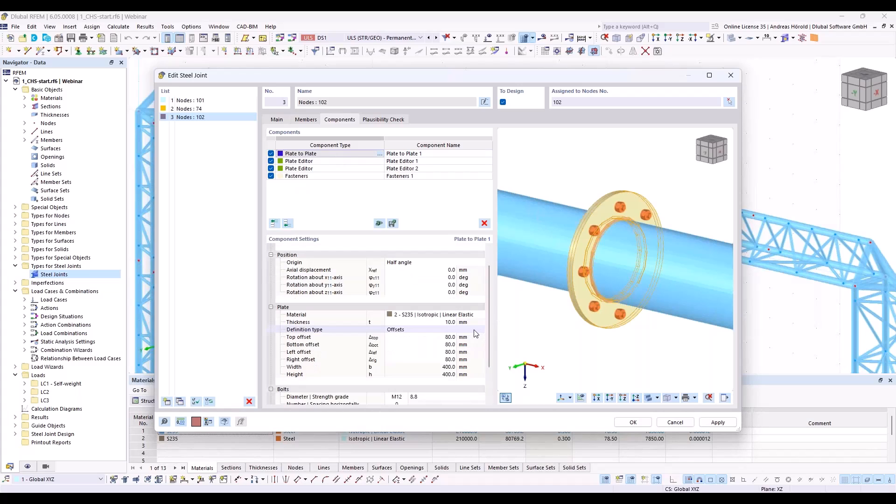
pyautogui.click(441, 337)
pyautogui.write('100')
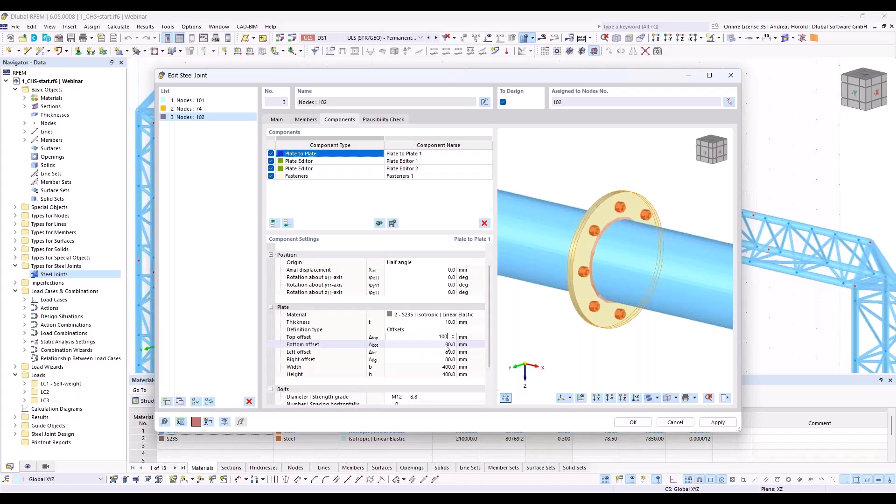
pyautogui.click(445, 345)
pyautogui.write('100')
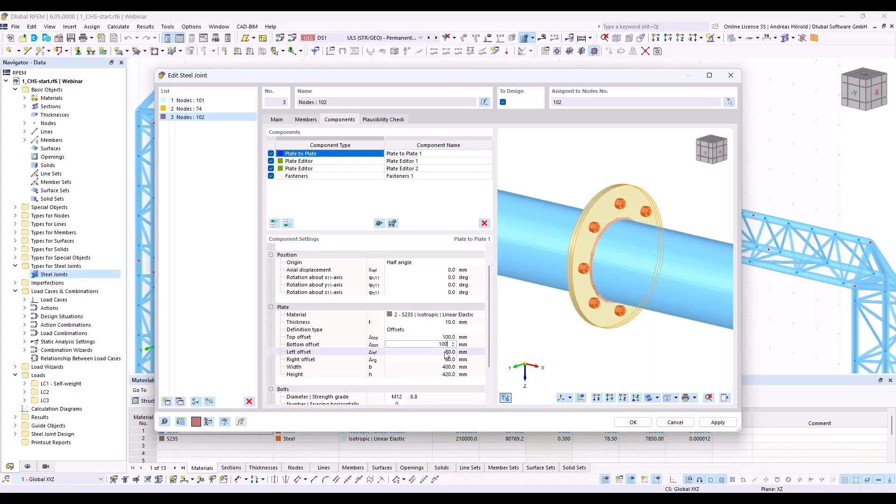
pyautogui.click(446, 353)
pyautogui.write('100')
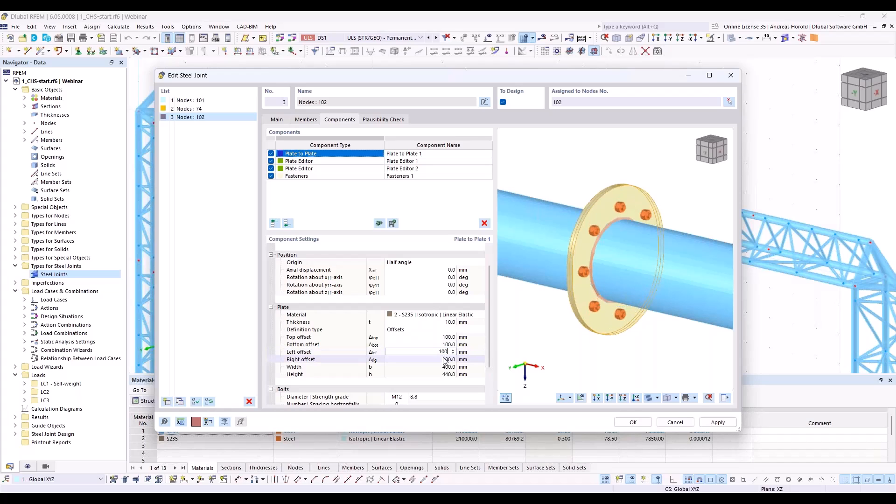
pyautogui.click(445, 359)
pyautogui.write('1')
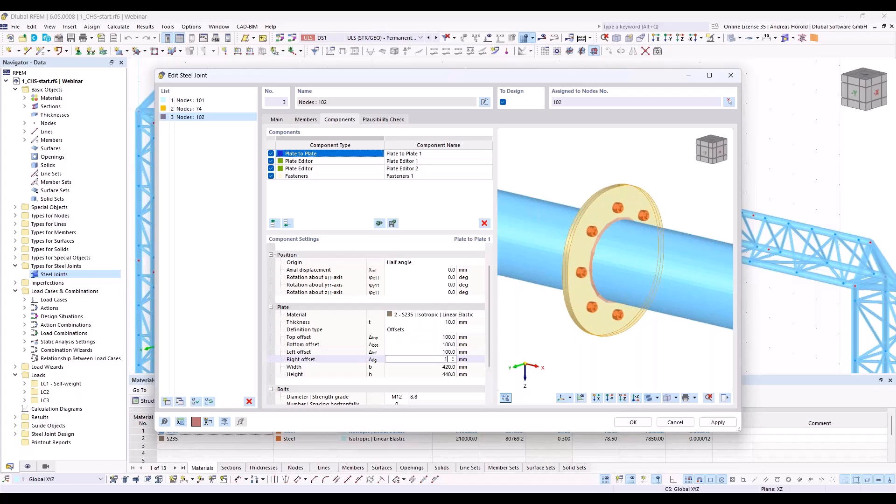
pyautogui.click(429, 366)
pyautogui.click(436, 371)
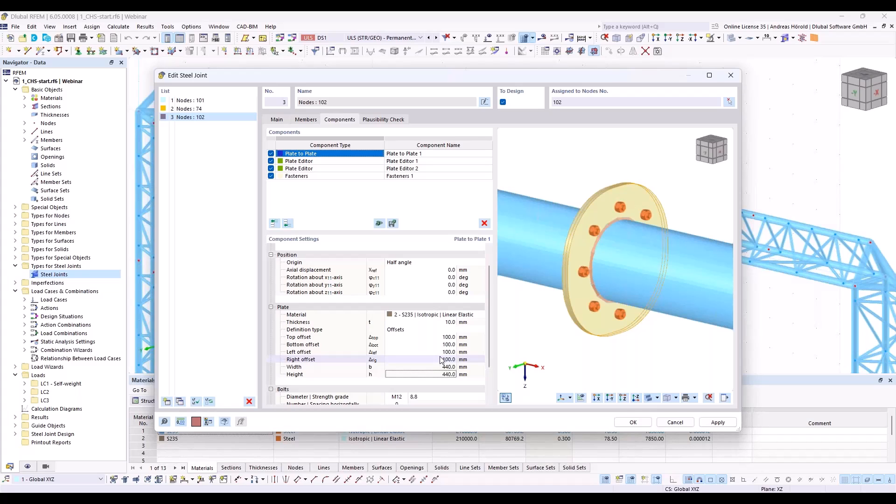
# Step: Set the rounding radius to 220 mm in both Plate Editor 1 and Plate Editor 2
pyautogui.click(330, 161)
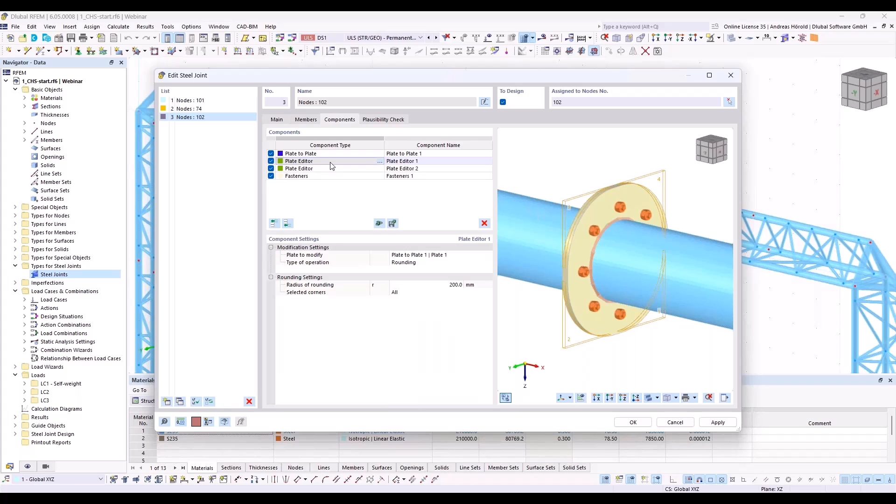
pyautogui.click(454, 285)
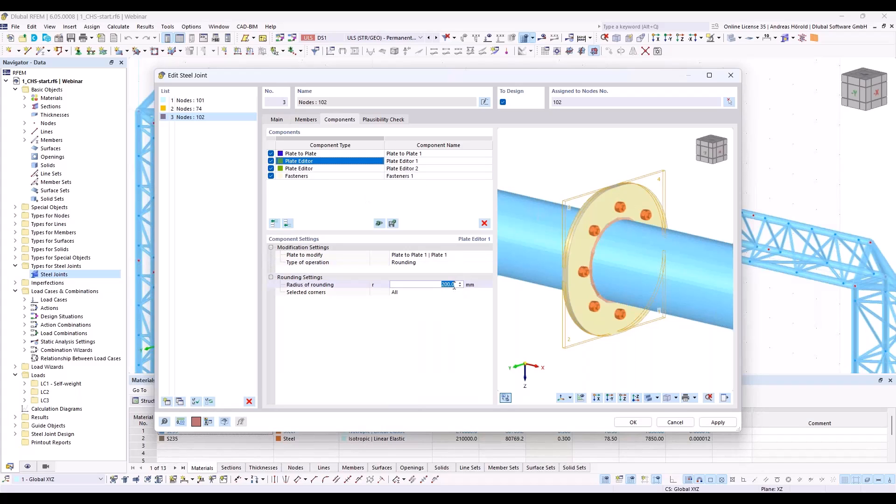
pyautogui.write('220')
pyautogui.press('Return')
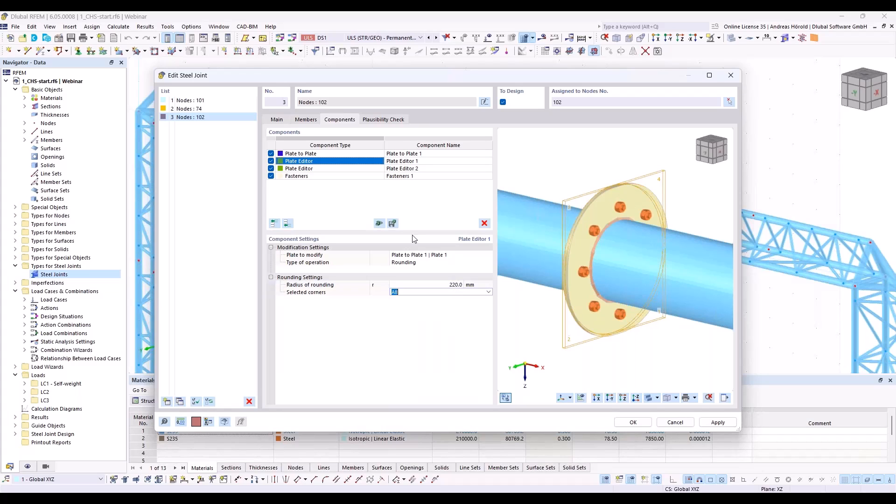
pyautogui.click(397, 168)
pyautogui.click(448, 285)
pyautogui.write('220')
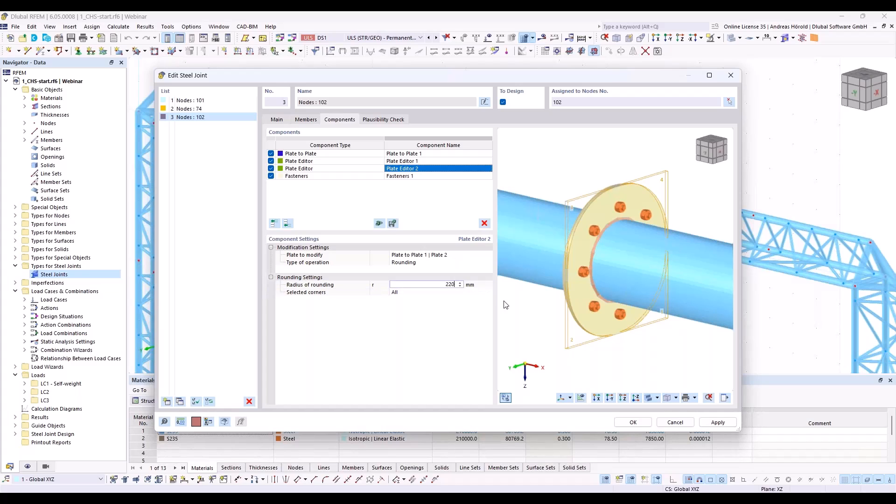
pyautogui.press('Tab')
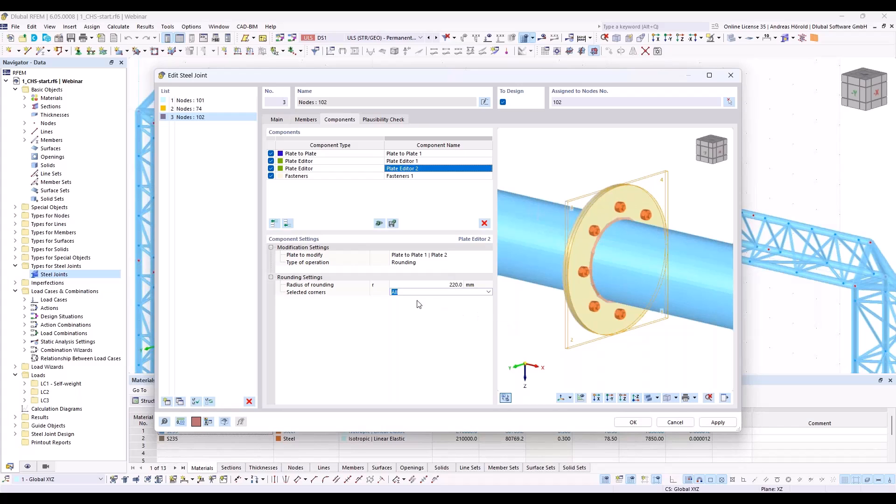
# Step: Rotate the polar bolt pattern of Fasteners 1 by 22.5 degrees about its z-axis
pyautogui.click(349, 176)
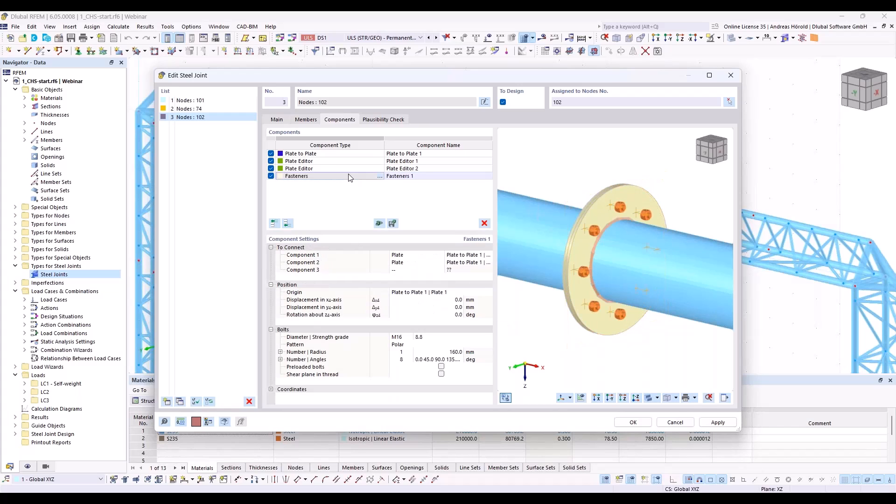
pyautogui.keyDown('ctrl'); pyautogui.moveTo(701, 335); pyautogui.dragTo(618, 296, button='middle'); pyautogui.keyUp('ctrl')
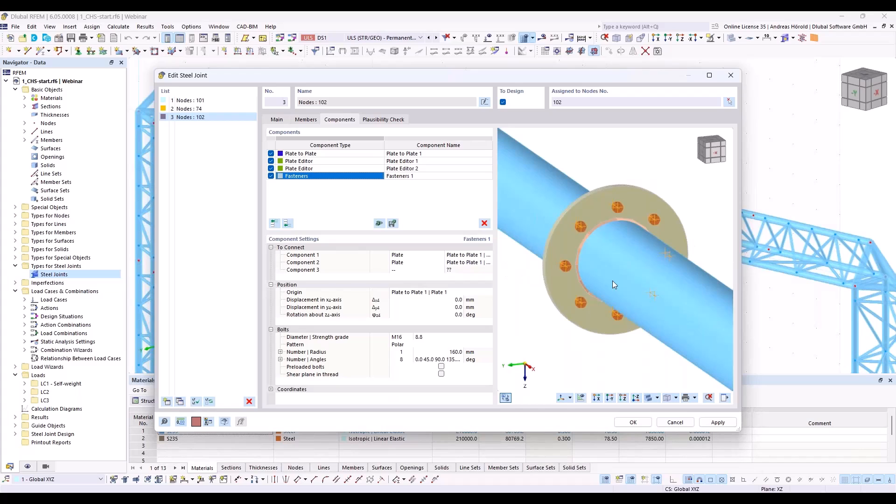
pyautogui.scroll(3, 622, 275)
pyautogui.moveTo(619, 176); pyautogui.dragTo(628, 268, button='middle')
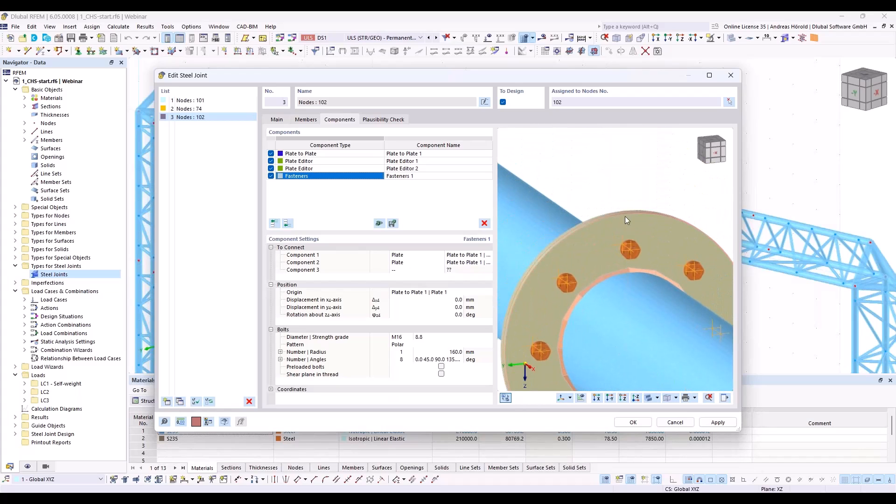
pyautogui.scroll(-4, 631, 266)
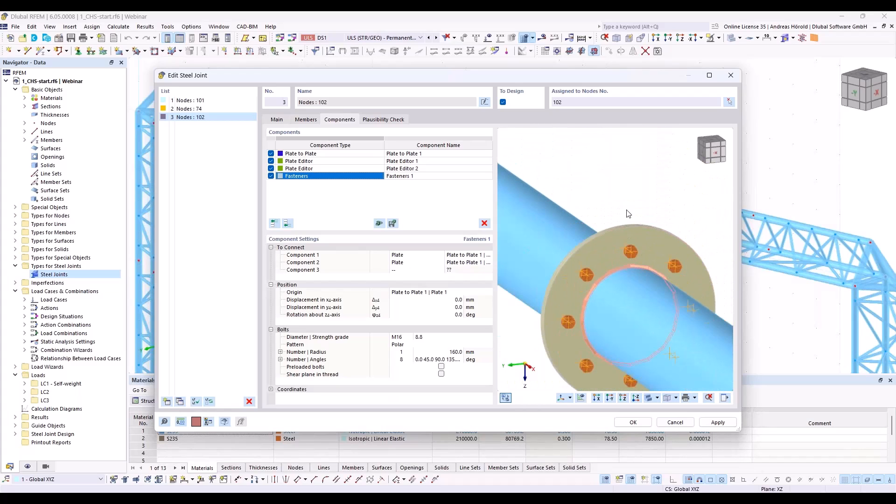
pyautogui.scroll(1, 624, 232)
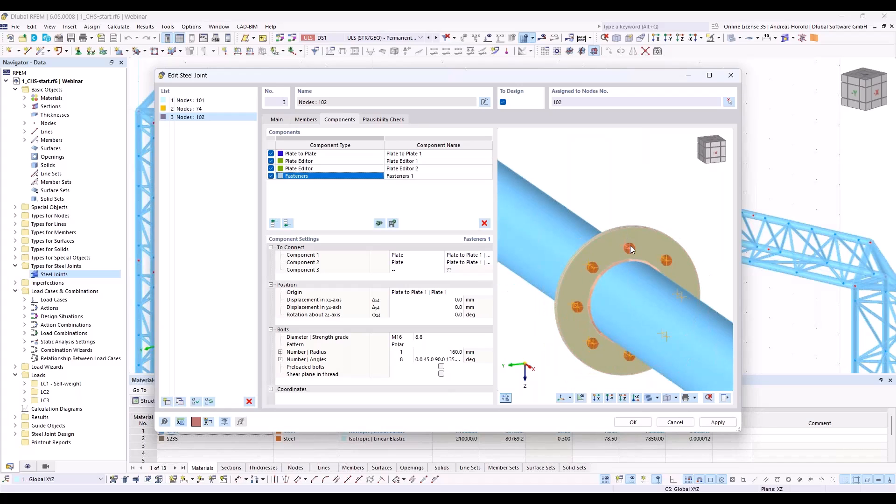
pyautogui.keyDown('ctrl'); pyautogui.moveTo(632, 249); pyautogui.dragTo(662, 246, button='middle'); pyautogui.keyUp('ctrl')
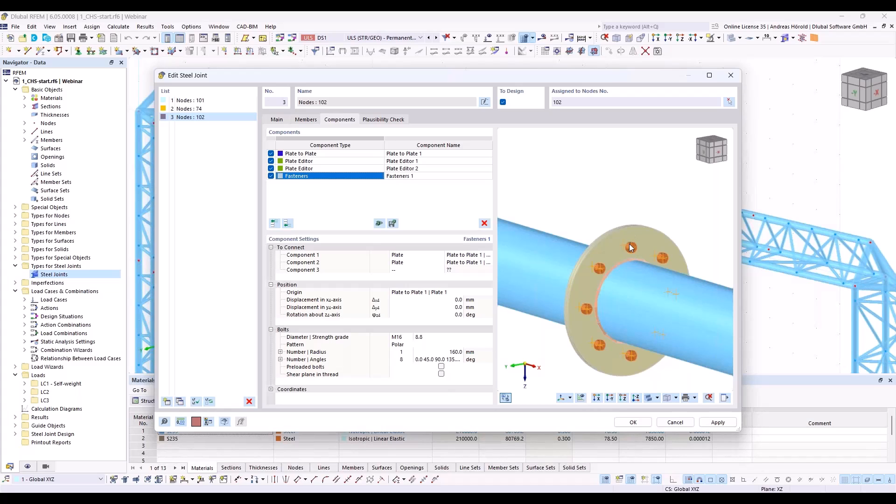
pyautogui.scroll(-1, 615, 265)
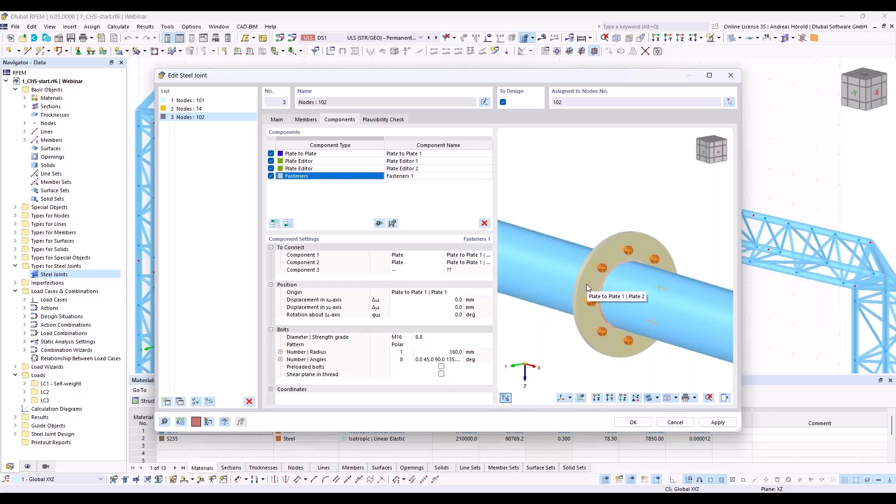
pyautogui.click(451, 315)
pyautogui.write('22,5')
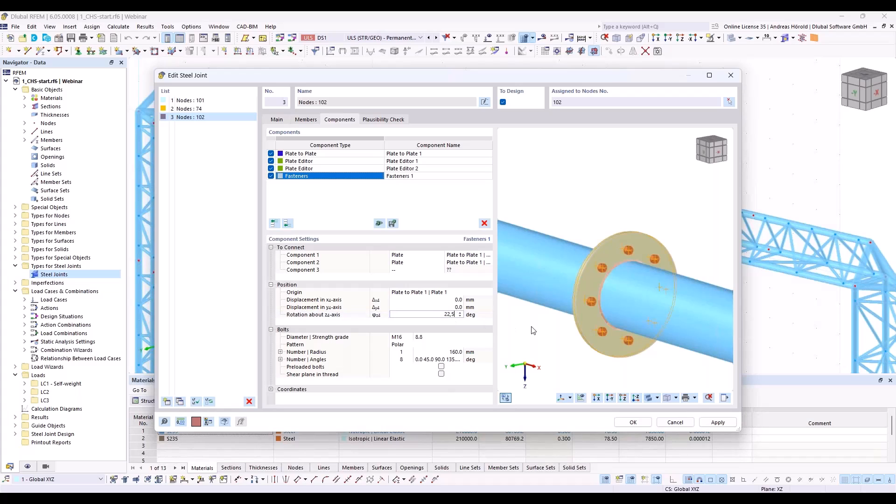
pyautogui.press('Return')
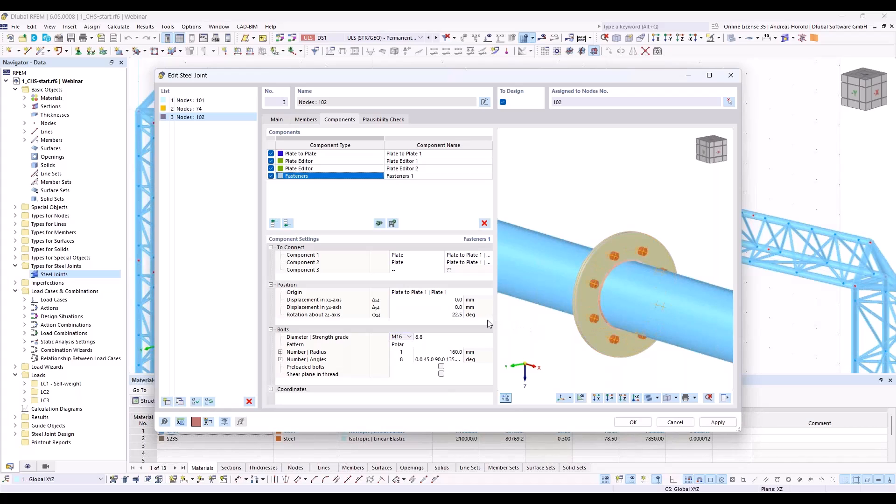
# Step: Set the bolt circle radius of Fasteners 1 to 170 mm and check the bolt arrangement on the flange
pyautogui.click(449, 354)
pyautogui.write('1700')
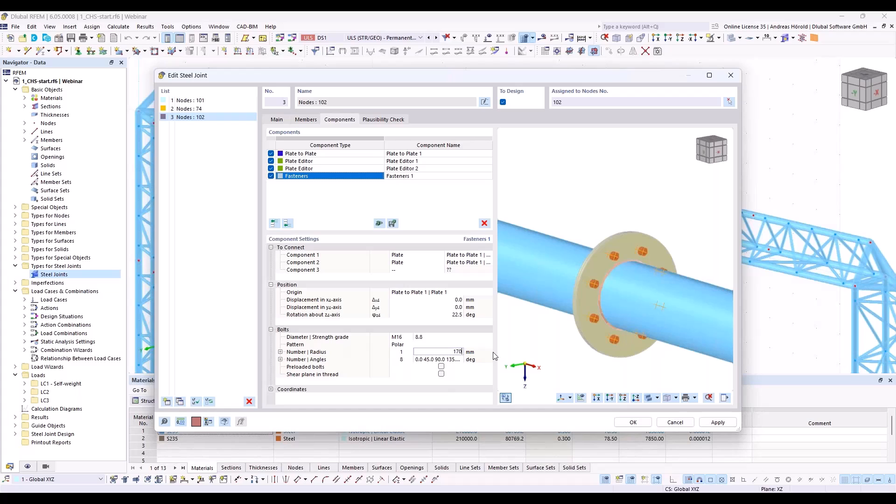
pyautogui.press('Tab')
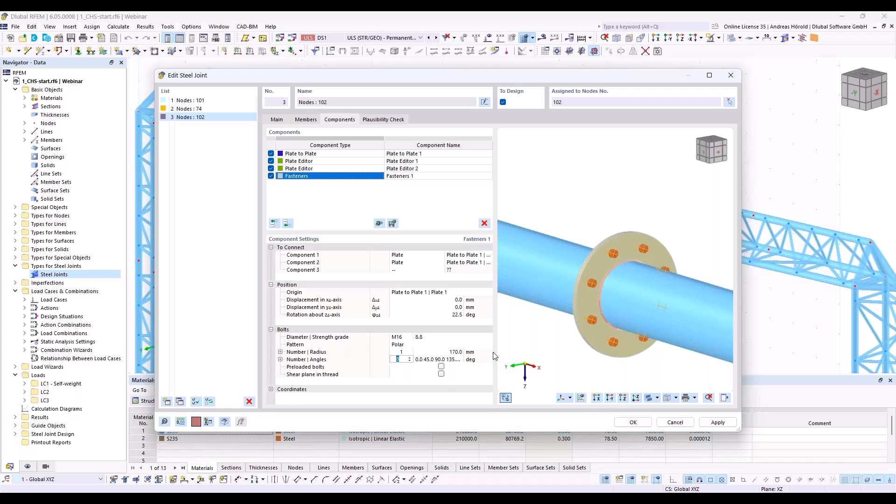
pyautogui.moveTo(620, 270)
pyautogui.keyDown('ctrl'); pyautogui.mouseDown(button='middle')
pyautogui.moveTo(560, 255)
pyautogui.moveTo(610, 259)
pyautogui.mouseUp(button='middle'); pyautogui.keyUp('ctrl')
pyautogui.scroll(3, 612, 248)
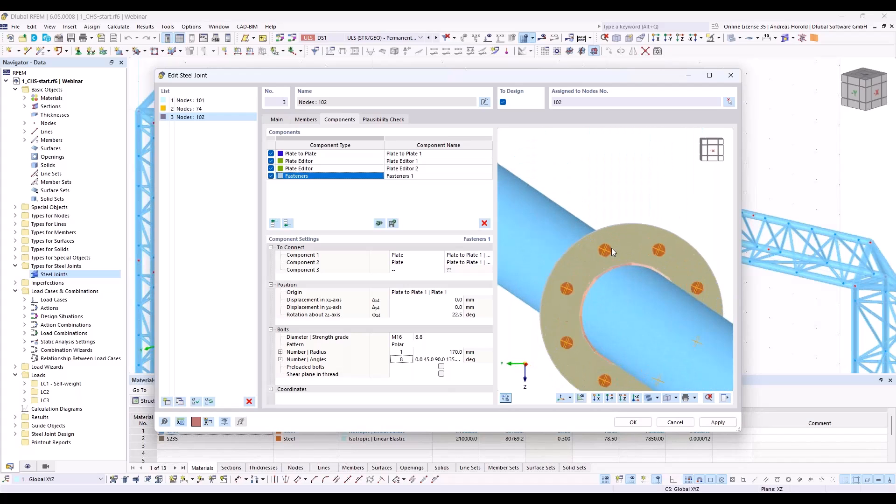
pyautogui.scroll(-5, 606, 255)
pyautogui.keyDown('ctrl'); pyautogui.moveTo(581, 262); pyautogui.dragTo(610, 313, button='middle'); pyautogui.keyUp('ctrl')
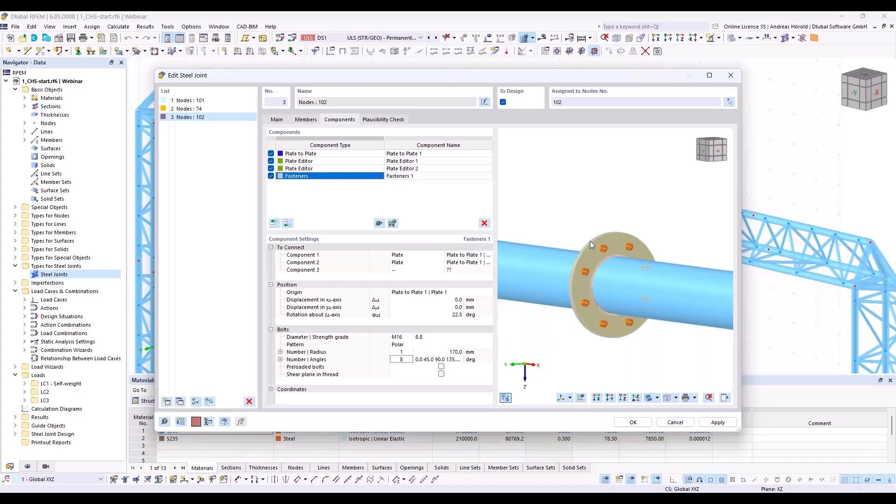
# Step: Add a Plate component at the end of the component list with width 150 mm and height 90 mm
pyautogui.click(287, 224)
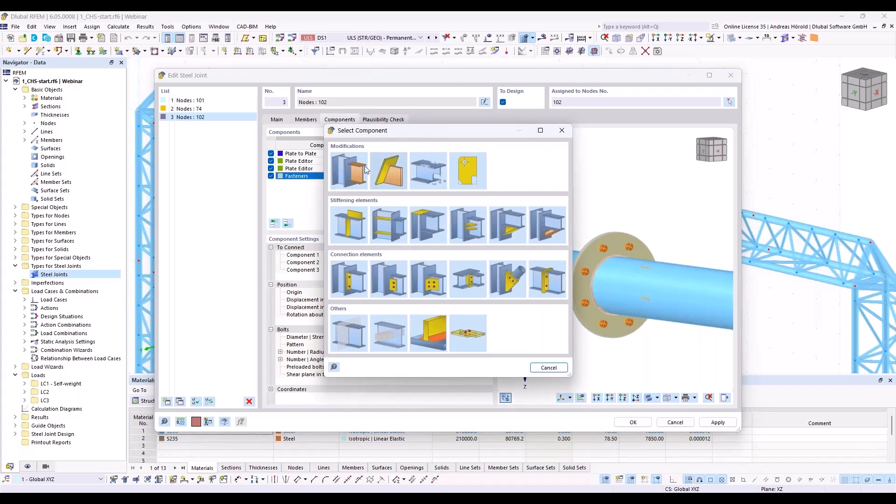
pyautogui.click(347, 223)
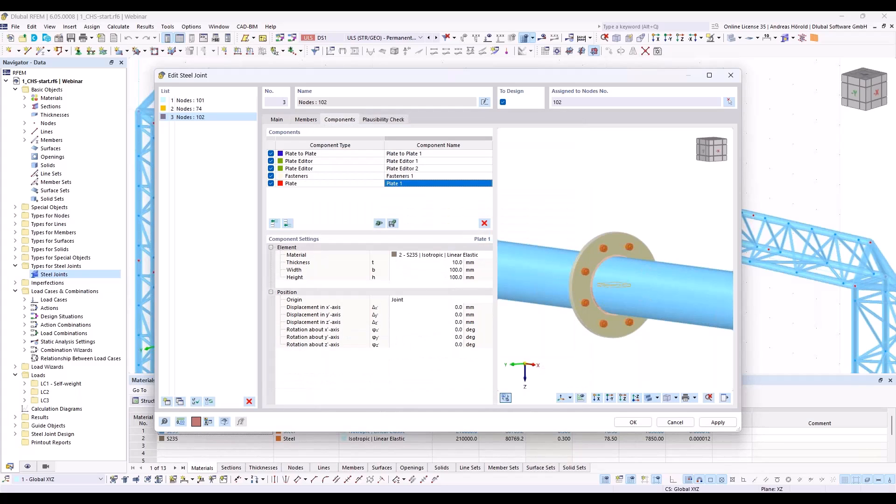
pyautogui.click(448, 269)
pyautogui.write('1500')
pyautogui.press('BackSpace')
pyautogui.click(452, 277)
pyautogui.write('90')
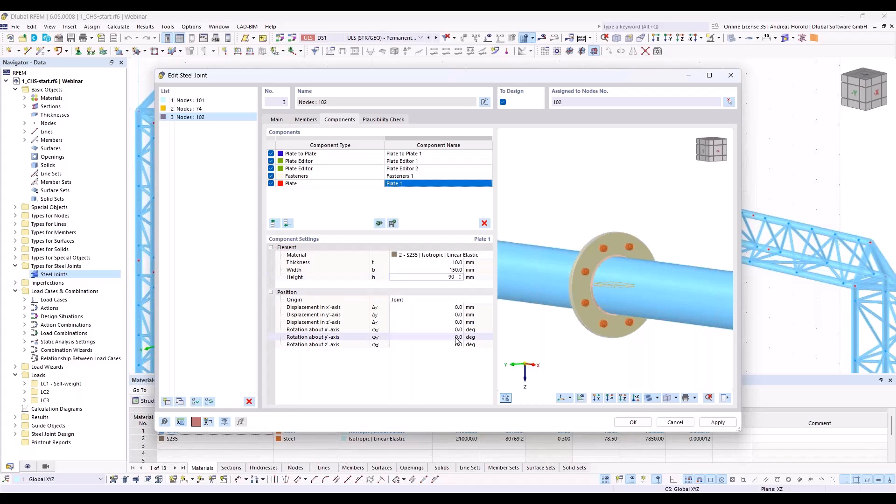
# Step: Set the origin of Plate 1 to Member 1 and its rotation about the member's x-axis to 90 degrees
pyautogui.click(416, 300)
pyautogui.click(417, 300)
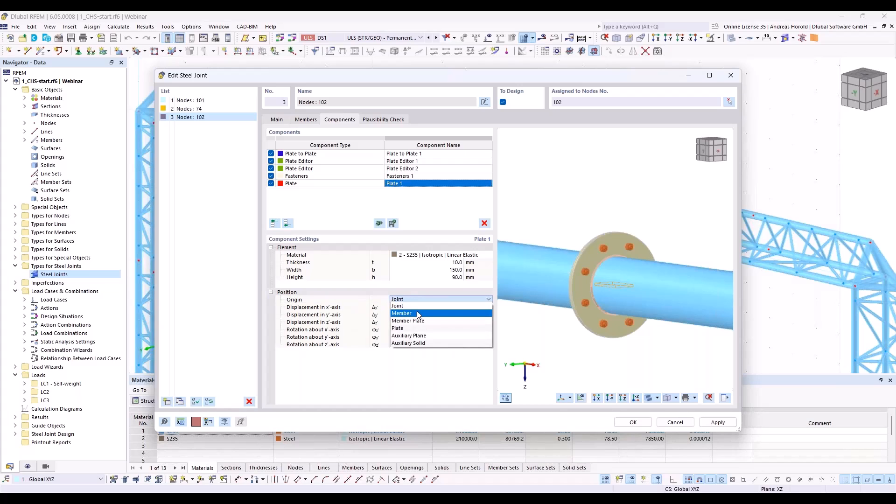
pyautogui.click(418, 314)
pyautogui.click(478, 301)
pyautogui.click(464, 308)
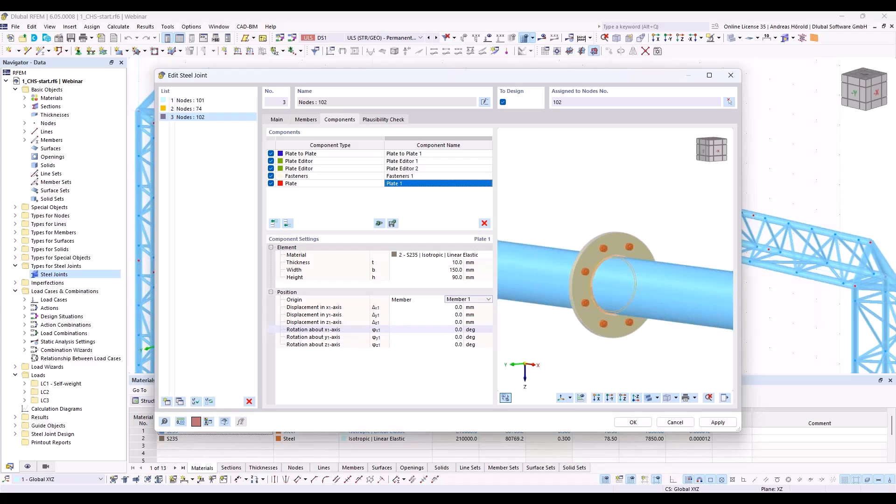
pyautogui.click(455, 330)
pyautogui.write('90')
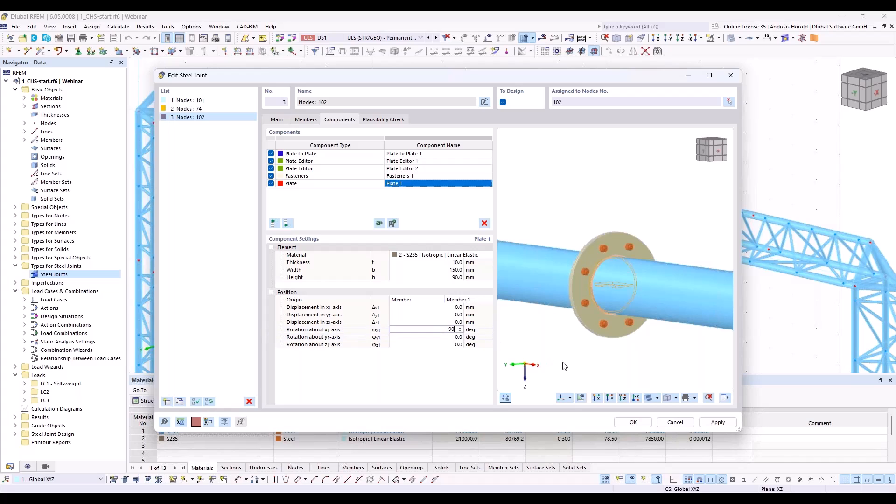
# Step: Displace Plate 1 by 85 mm along the member's x-axis and -160 mm along its z-axis
pyautogui.press('Tab')
pyautogui.scroll(4, 607, 282)
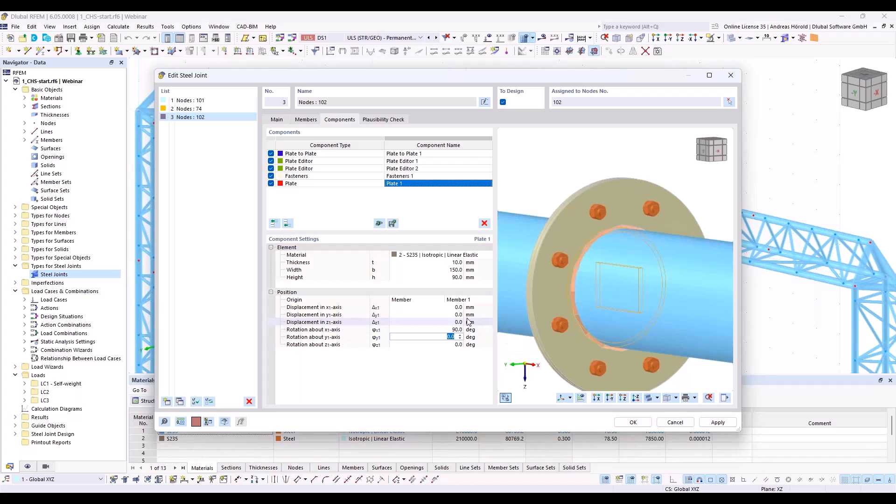
pyautogui.click(453, 309)
pyautogui.write('85')
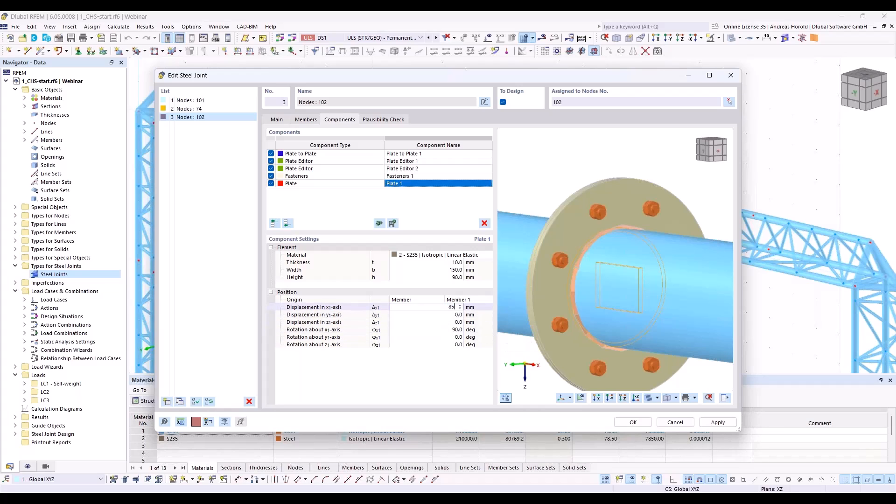
pyautogui.press('Tab')
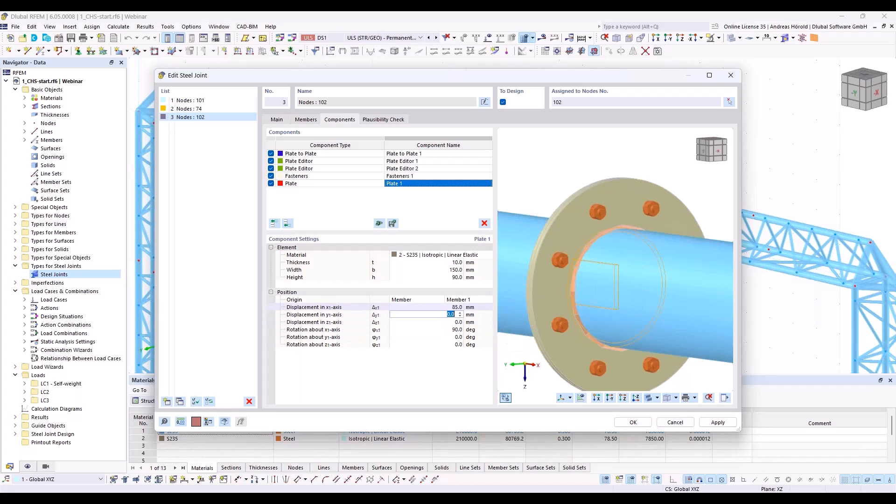
pyautogui.press('Tab')
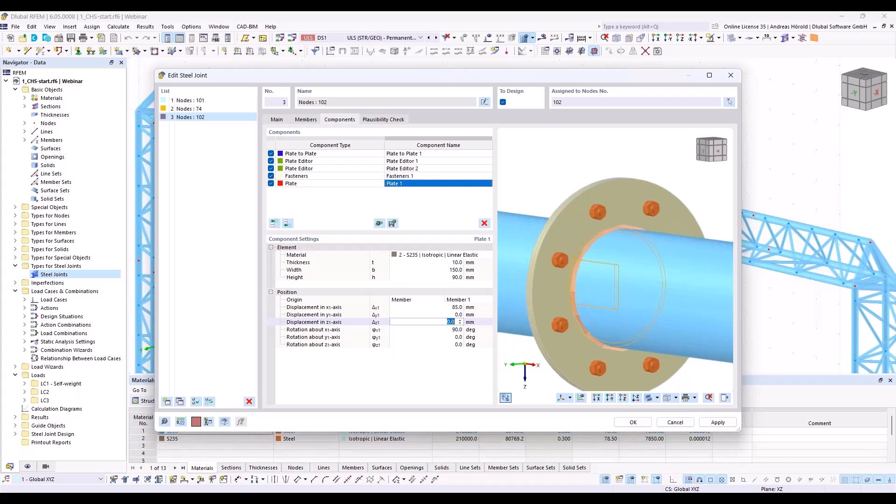
pyautogui.write('160')
pyautogui.press('Tab')
pyautogui.keyDown('ctrl'); pyautogui.moveTo(529, 345); pyautogui.dragTo(665, 336, button='middle'); pyautogui.keyUp('ctrl')
pyautogui.scroll(5, 583, 238)
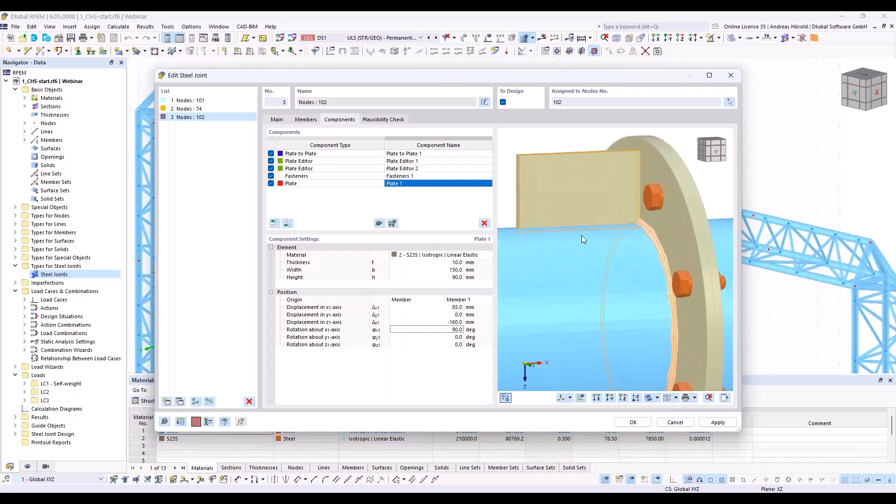
pyautogui.scroll(-5, 581, 235)
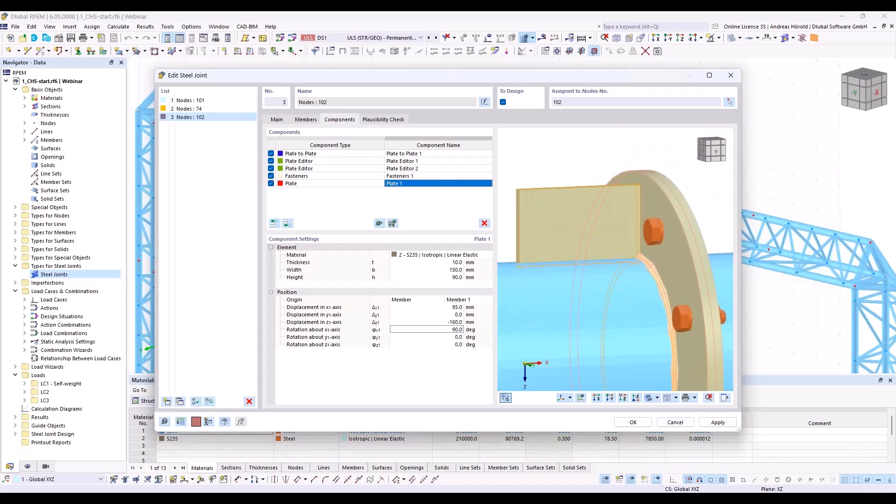
pyautogui.scroll(-2, 615, 281)
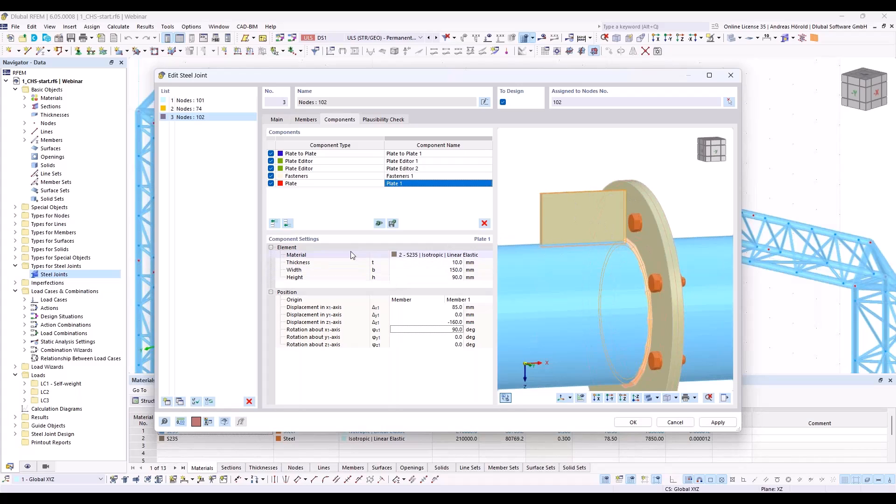
# Step: Add a Plate Cut component at the end that cuts Plate 1 via flange plate Plate to Plate 1 | Plate 1
pyautogui.click(288, 223)
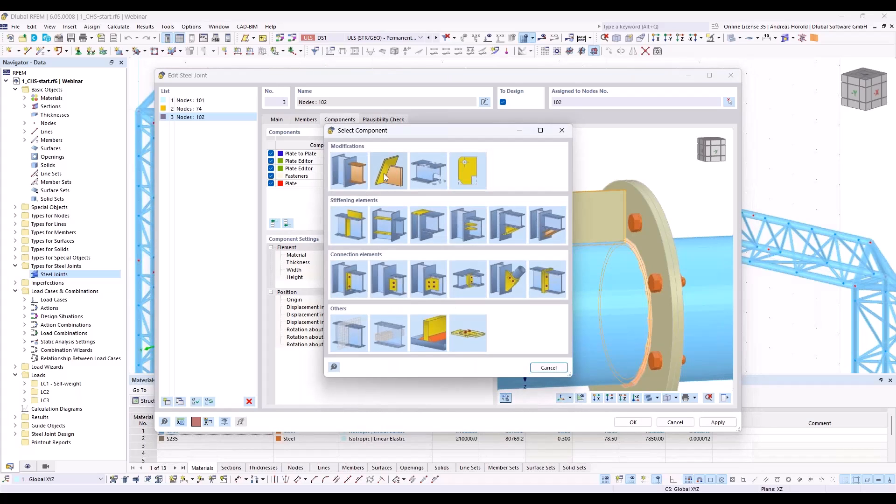
pyautogui.click(385, 176)
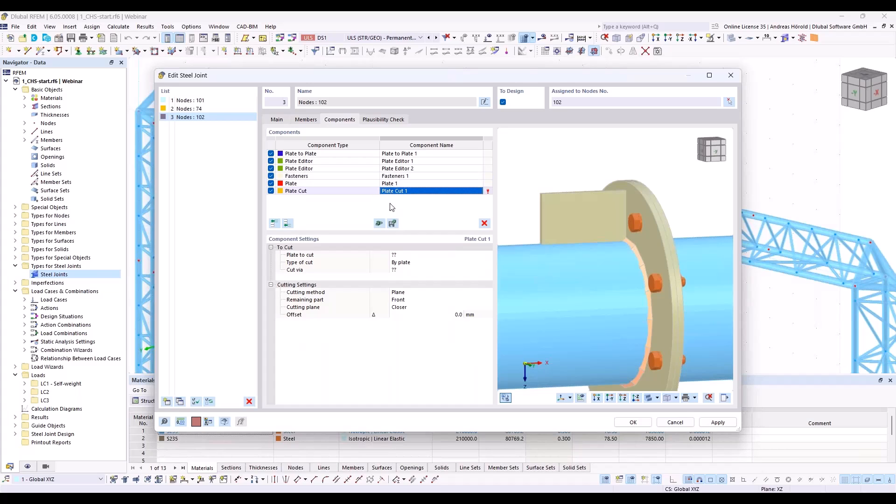
pyautogui.click(419, 255)
pyautogui.click(421, 254)
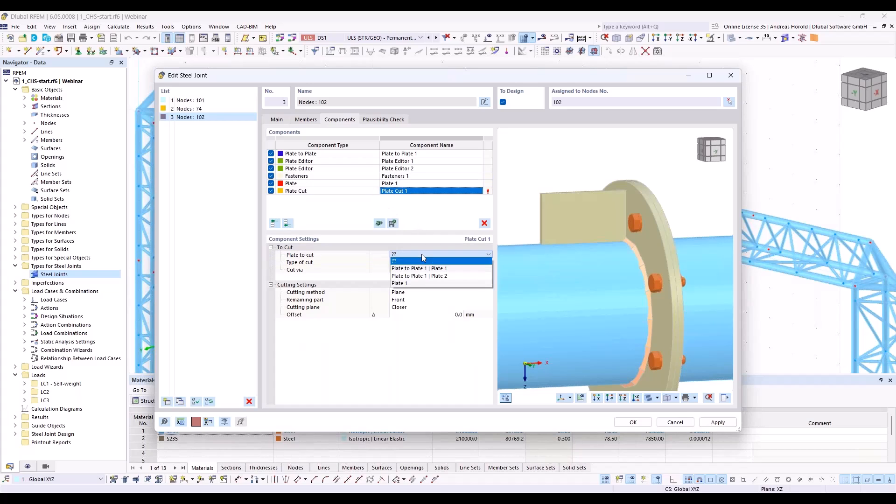
pyautogui.click(411, 282)
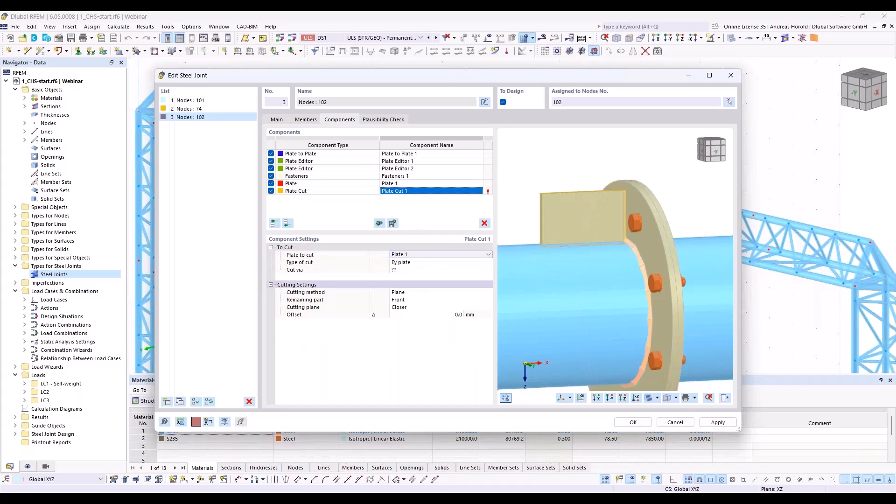
pyautogui.click(419, 270)
pyautogui.click(419, 271)
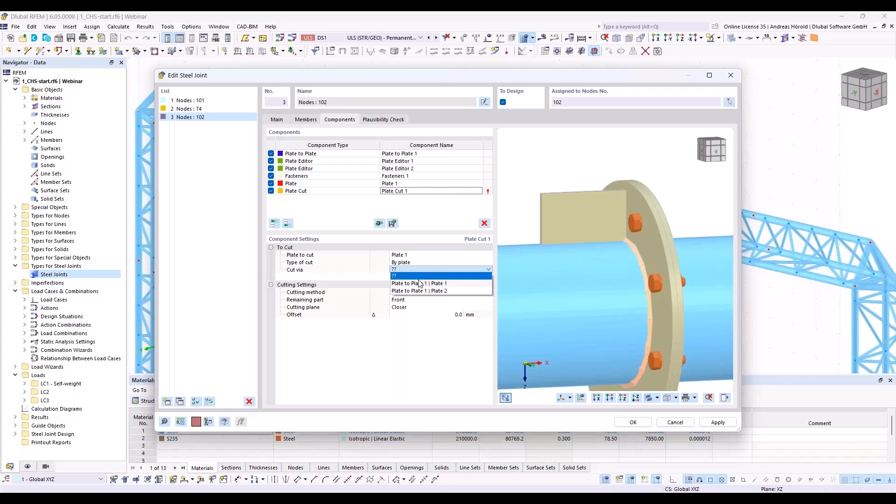
pyautogui.click(418, 282)
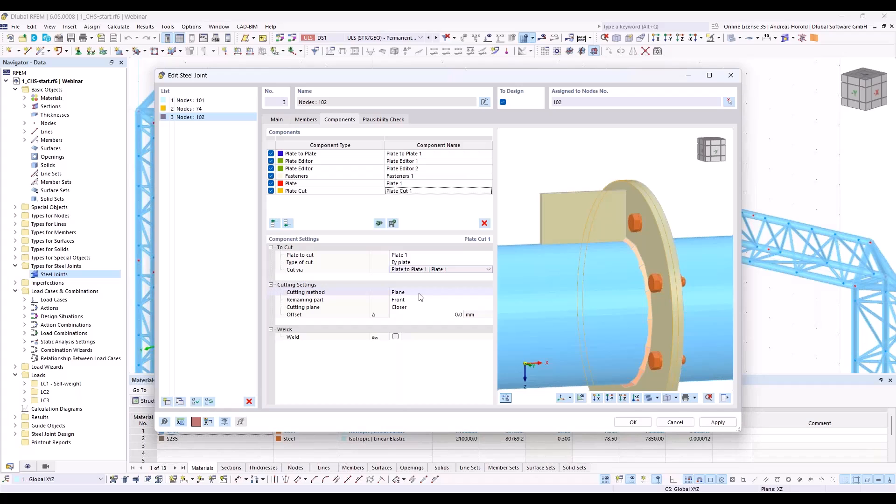
# Step: Enable the weld of Plate Cut 1 between the stiffener and the flange with a thickness of 4 mm
pyautogui.click(396, 337)
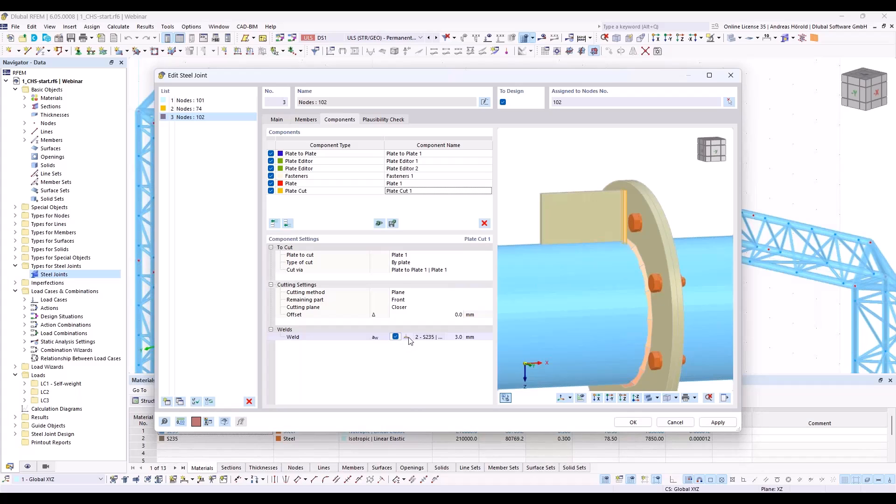
pyautogui.click(460, 337)
pyautogui.write('4')
pyautogui.press('Return')
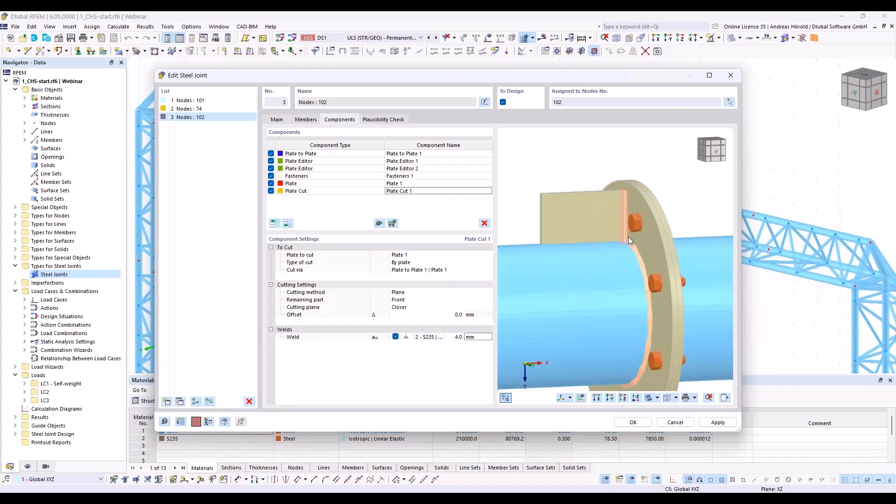
pyautogui.scroll(5, 624, 209)
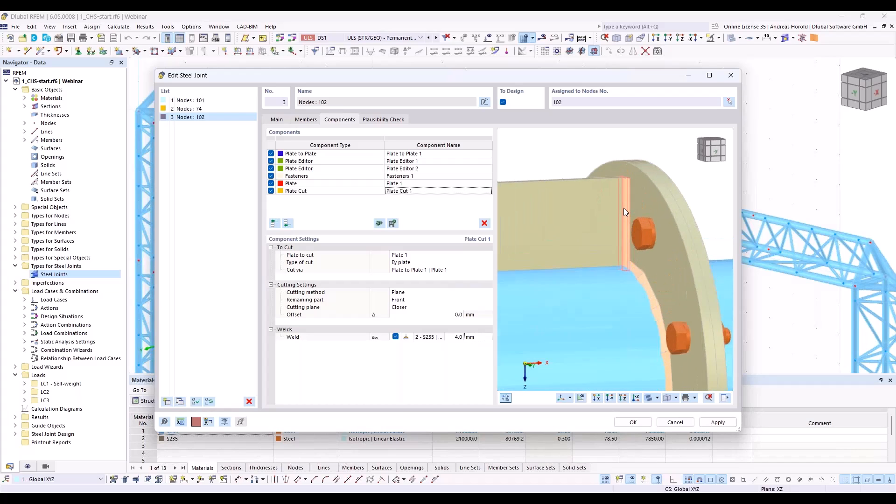
pyautogui.keyDown('ctrl'); pyautogui.moveTo(618, 199); pyautogui.dragTo(642, 208, button='middle'); pyautogui.keyUp('ctrl')
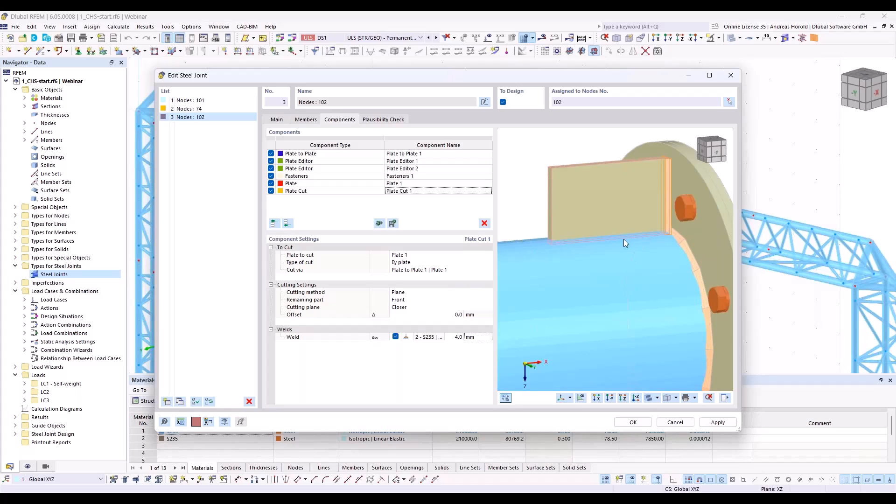
# Step: Add a second Plate Cut component at the end for Plate 1 with the cut type By member
pyautogui.click(287, 224)
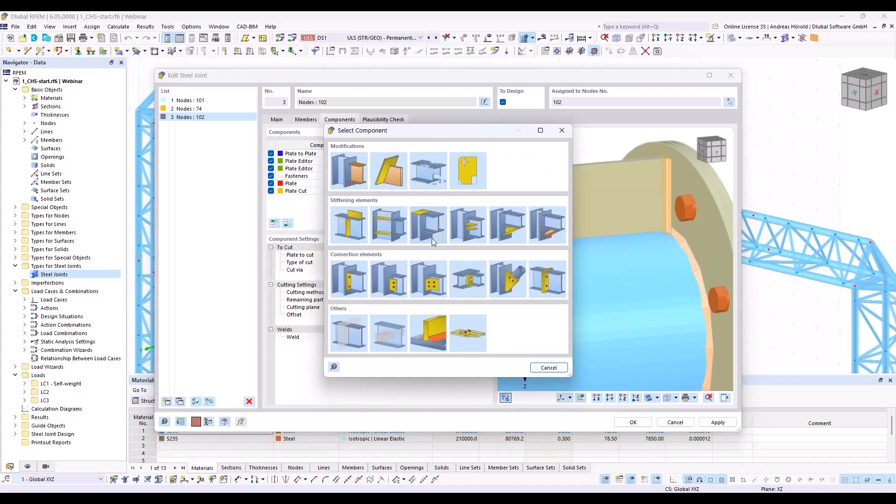
pyautogui.click(396, 164)
pyautogui.click(413, 256)
pyautogui.click(415, 257)
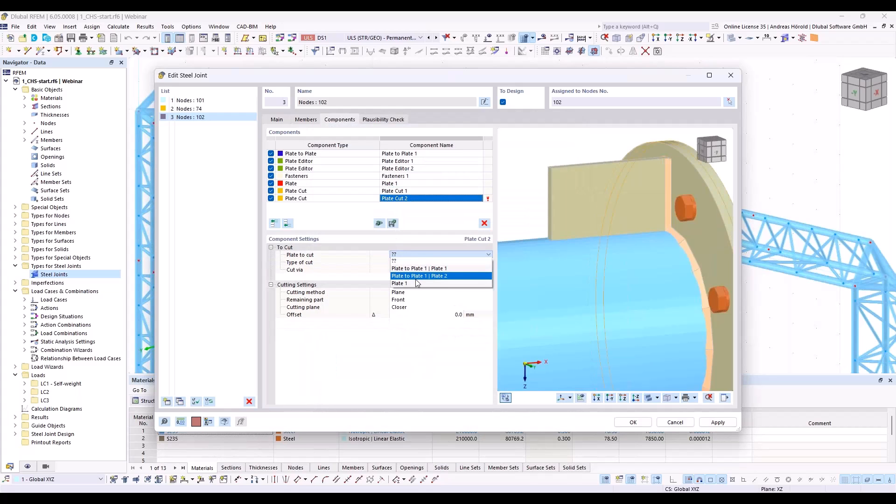
pyautogui.click(417, 284)
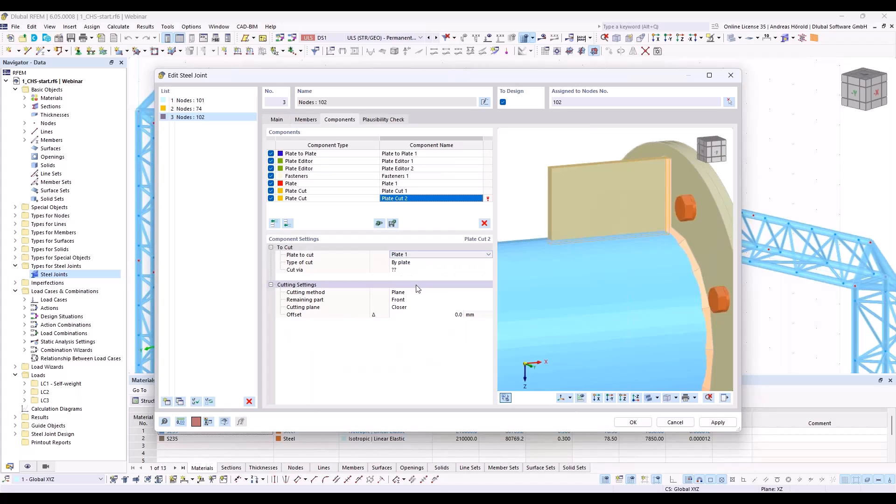
pyautogui.click(416, 263)
pyautogui.click(423, 263)
pyautogui.click(422, 284)
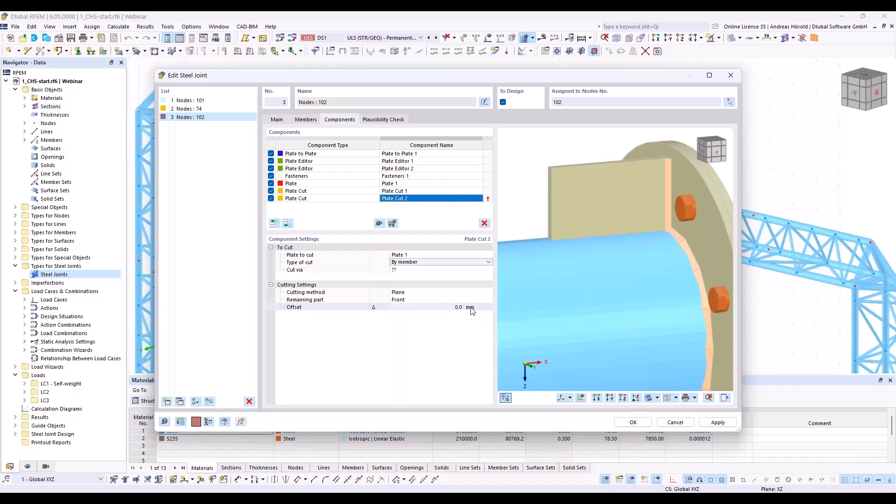
# Step: Set Plate Cut 2 to cut via Member 1 using the Surface cutting method
pyautogui.click(420, 270)
pyautogui.click(422, 270)
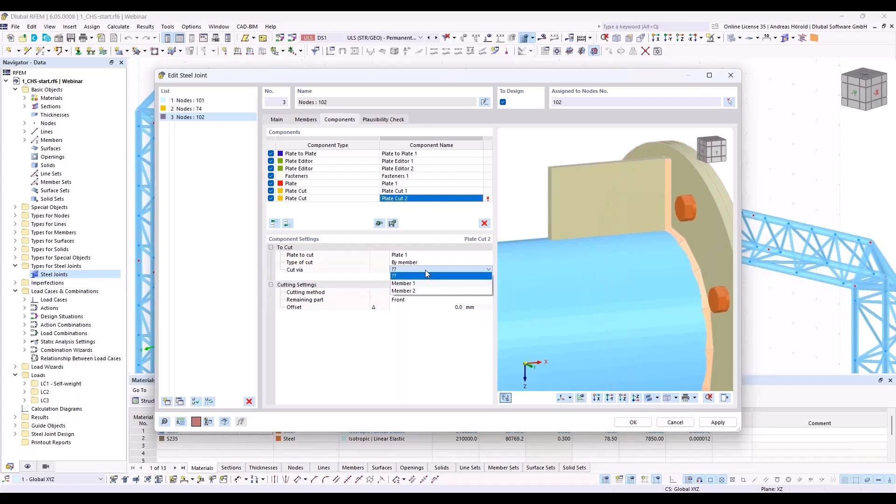
pyautogui.click(423, 278)
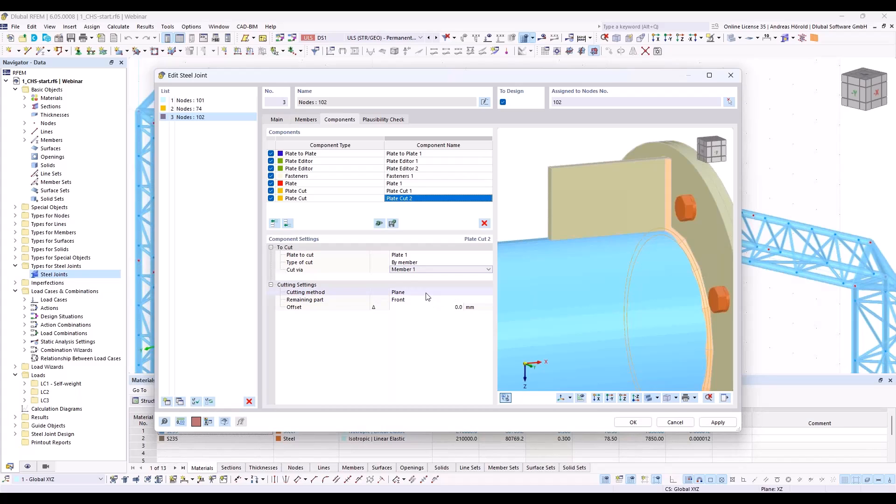
pyautogui.click(429, 293)
pyautogui.click(428, 293)
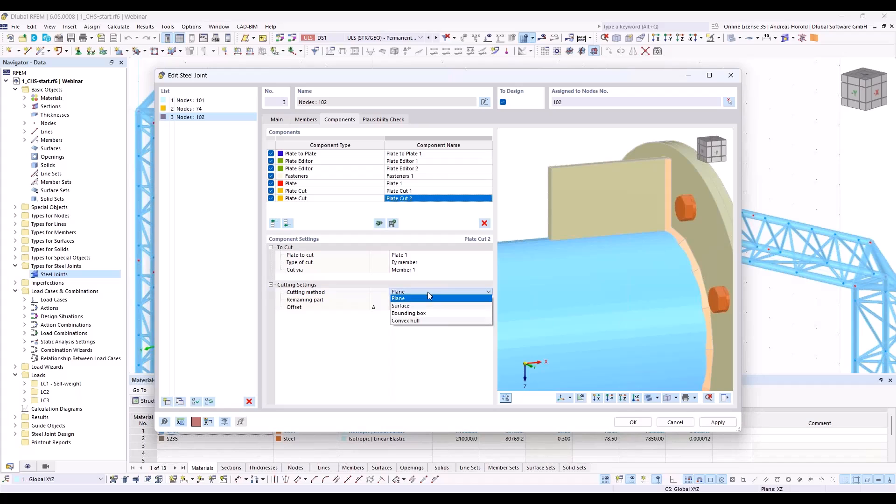
pyautogui.click(427, 306)
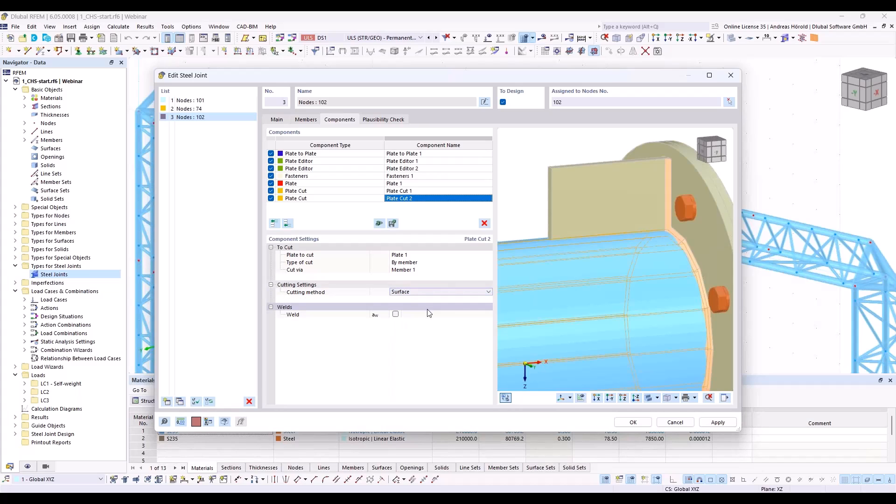
# Step: Enable the weld of Plate Cut 2 with a thickness of 4 mm and inspect the welded stiffener
pyautogui.click(397, 316)
pyautogui.click(396, 315)
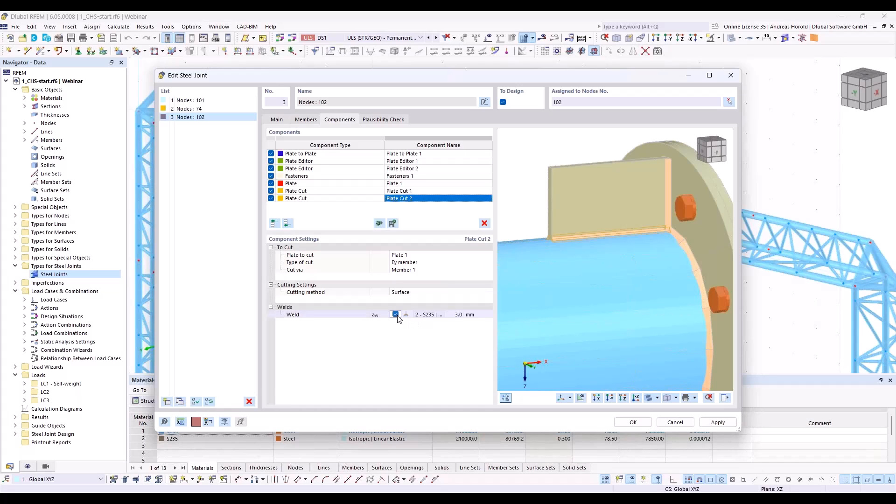
pyautogui.click(459, 314)
pyautogui.write('4')
pyautogui.press('Return')
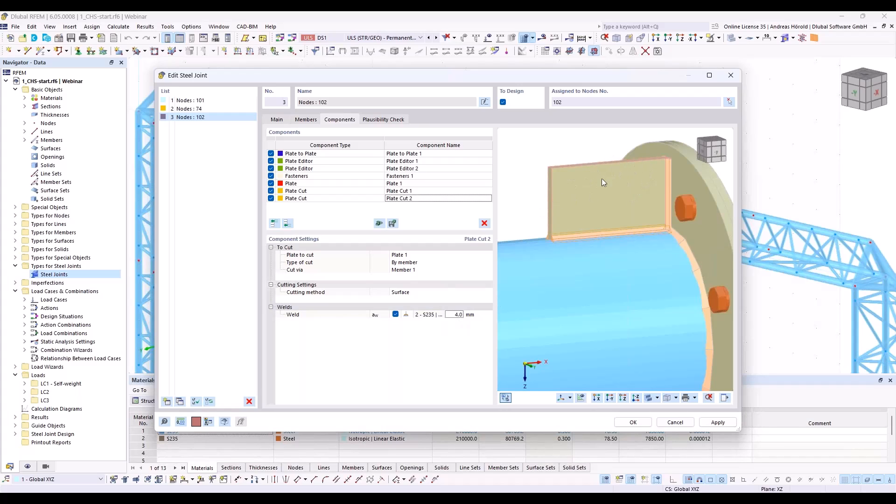
pyautogui.scroll(5, 577, 192)
pyautogui.scroll(-2, 640, 165)
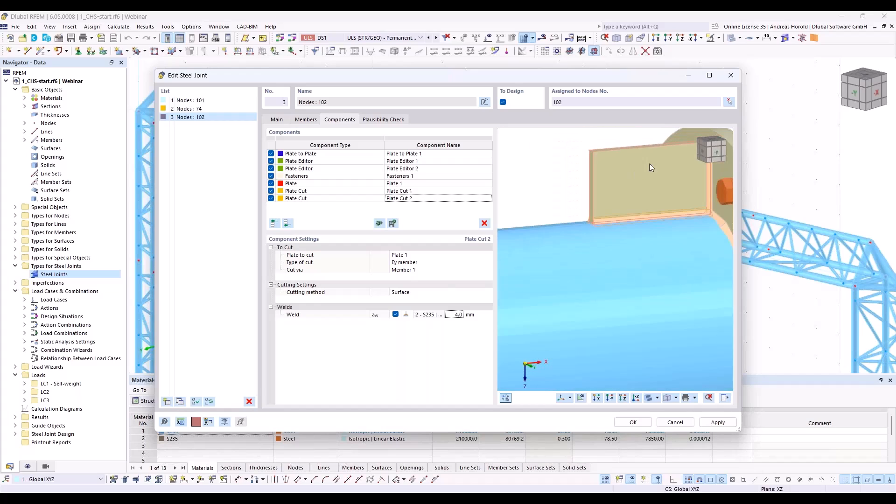
pyautogui.moveTo(679, 155); pyautogui.dragTo(595, 172, button='middle')
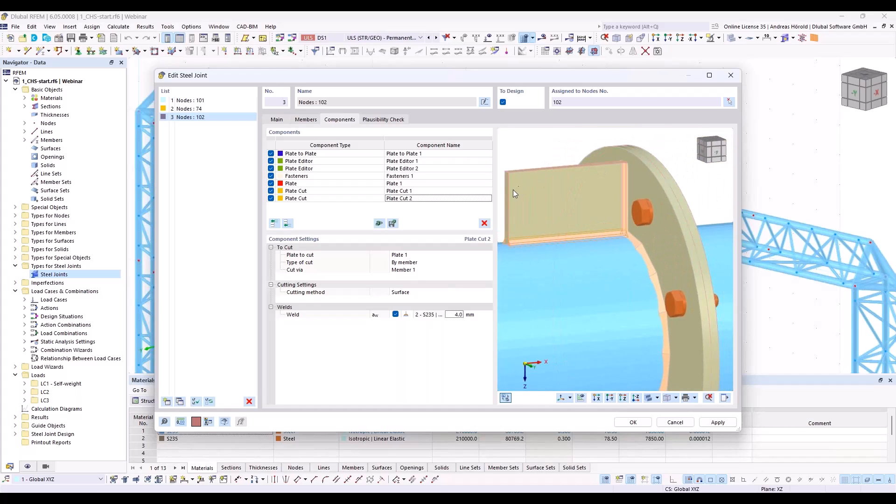
pyautogui.moveTo(532, 150); pyautogui.dragTo(644, 159, button='middle')
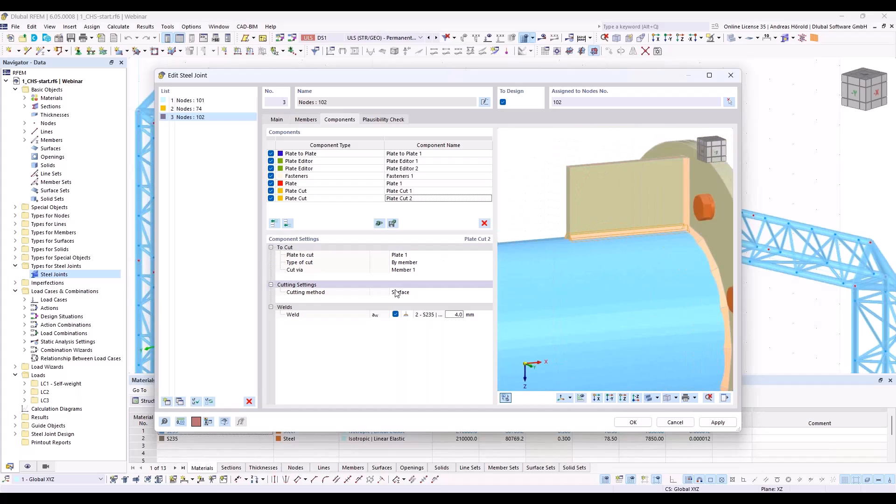
pyautogui.click(288, 224)
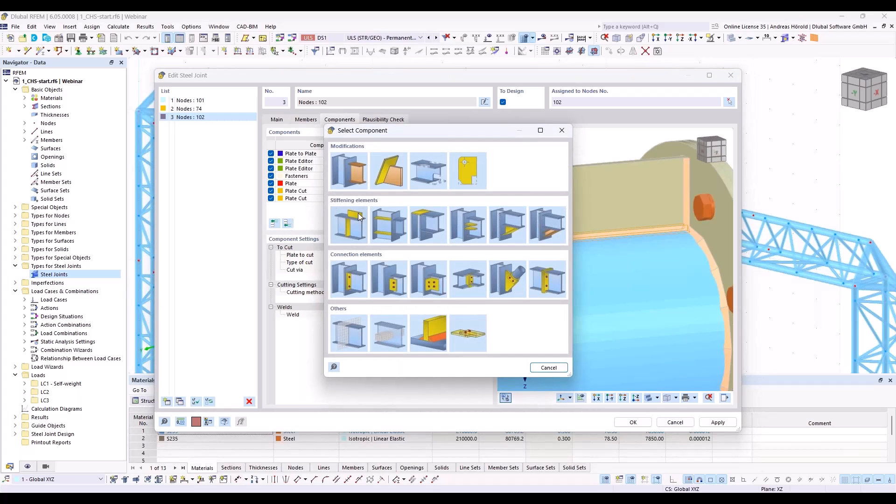
pyautogui.click(389, 178)
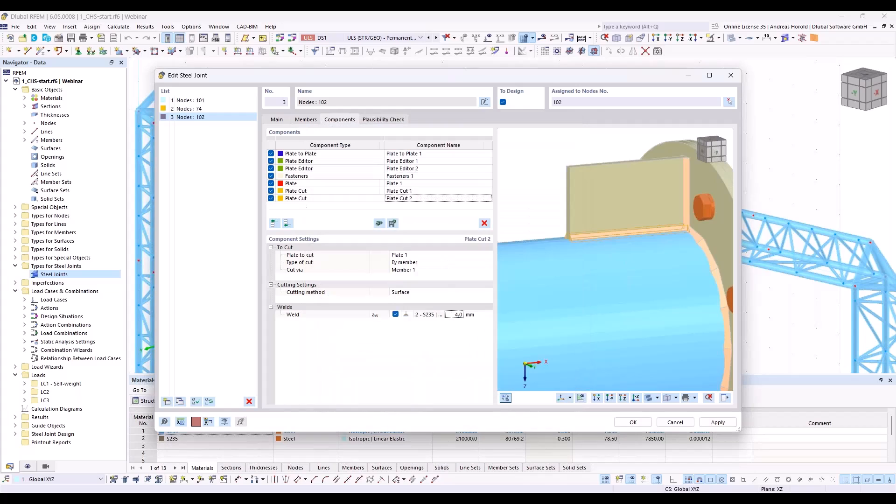
pyautogui.click(422, 255)
pyautogui.click(423, 257)
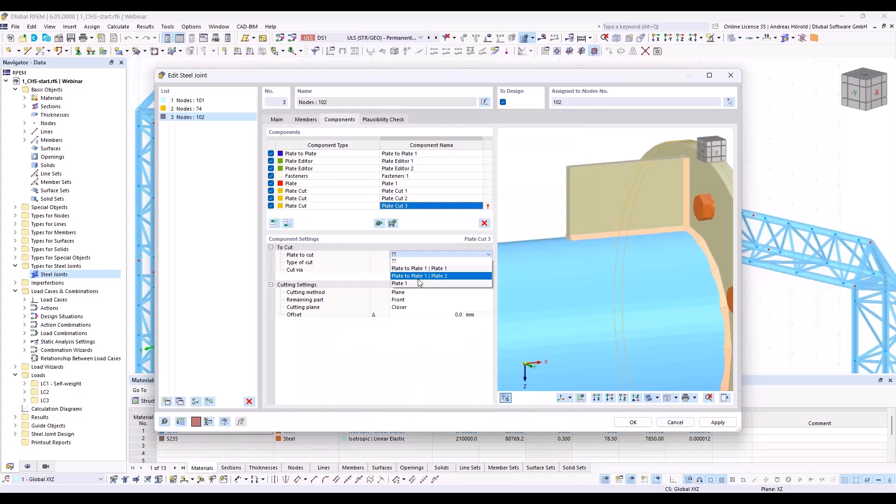
pyautogui.click(418, 280)
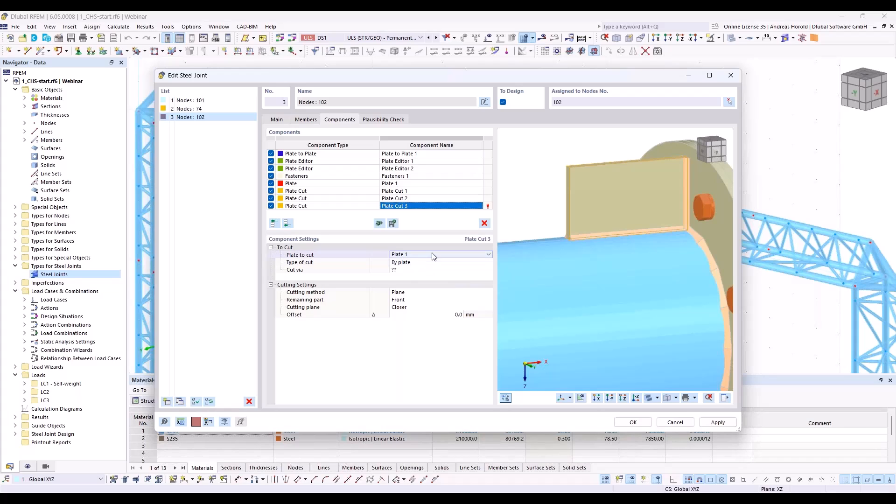
pyautogui.click(483, 223)
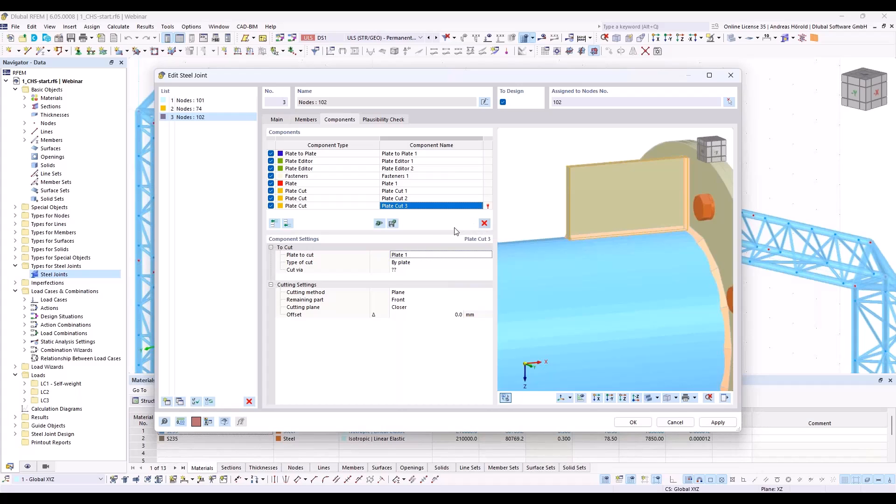
# Step: Add a Plate Editor component at the end with Plate 1 as the plate to modify and Chamfer as the operation
pyautogui.click(288, 224)
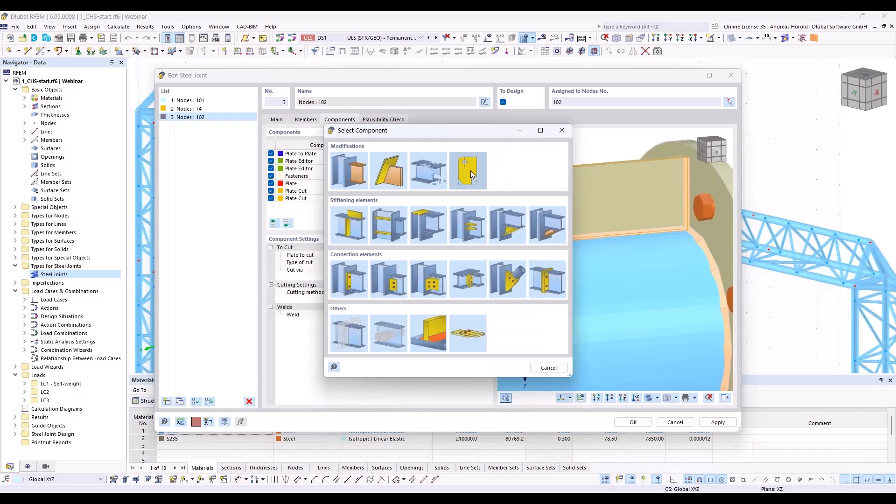
pyautogui.click(471, 170)
pyautogui.click(405, 255)
pyautogui.click(409, 284)
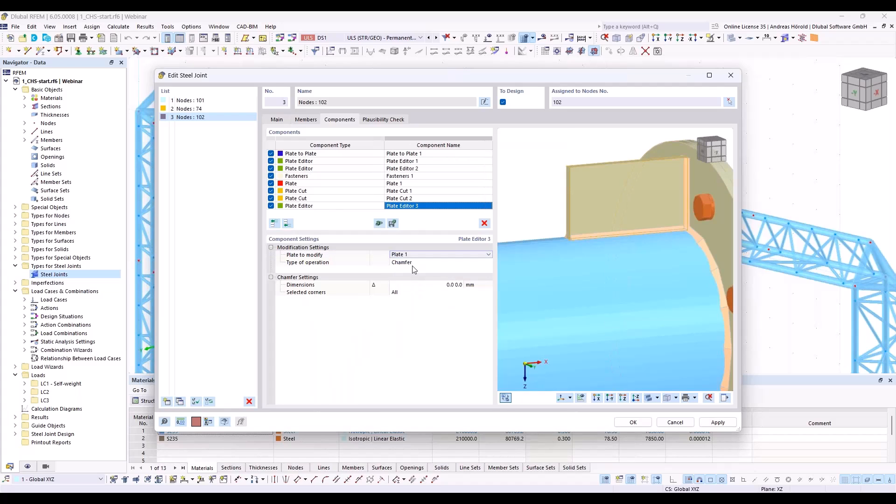
# Step: Chamfer Plate 1 with dimensions of 130 and 70 mm at corner 4 only
pyautogui.click(444, 285)
pyautogui.write('130')
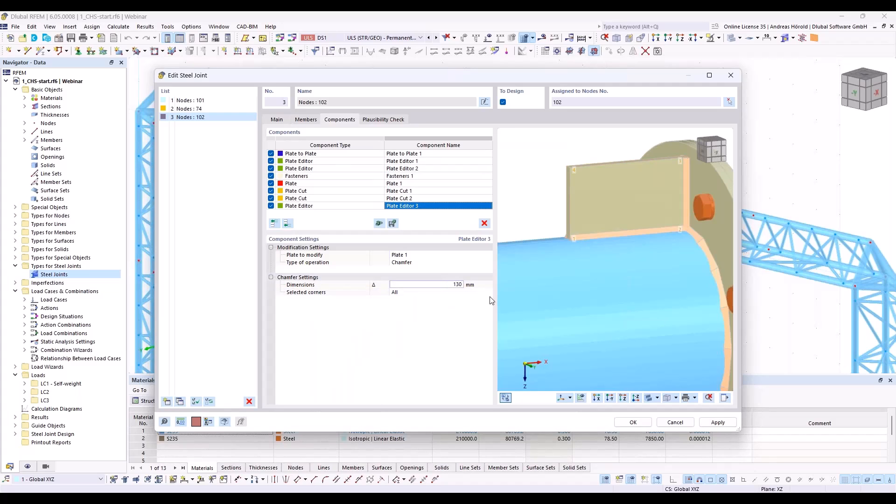
pyautogui.write(' 70')
pyautogui.click(425, 292)
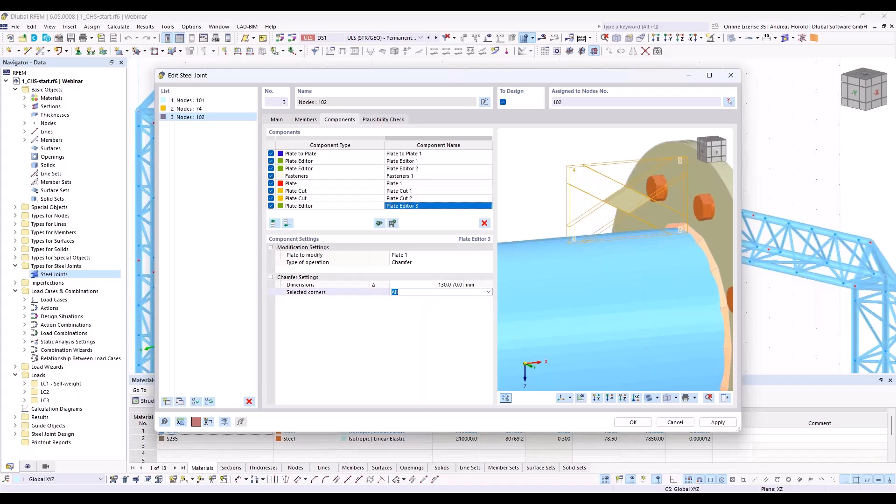
pyautogui.write('4')
pyautogui.press('Return')
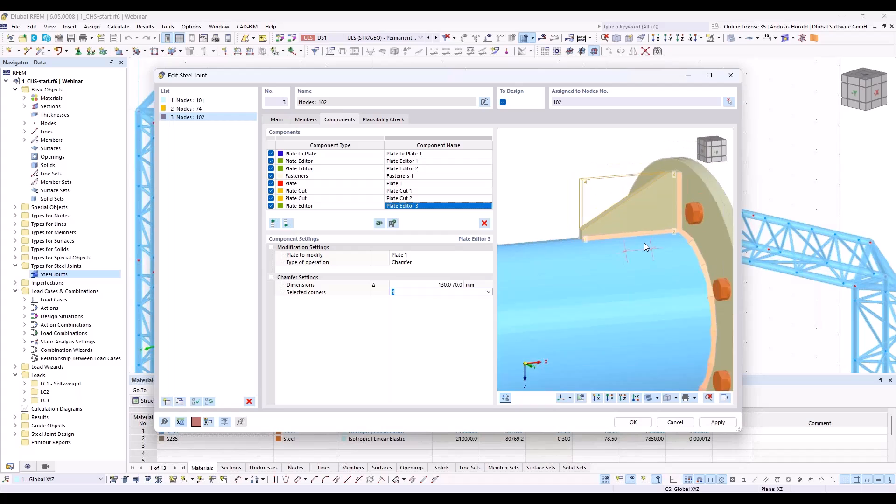
pyautogui.scroll(-3, 644, 244)
pyautogui.keyDown('ctrl'); pyautogui.moveTo(644, 243); pyautogui.dragTo(667, 249, button='middle'); pyautogui.keyUp('ctrl')
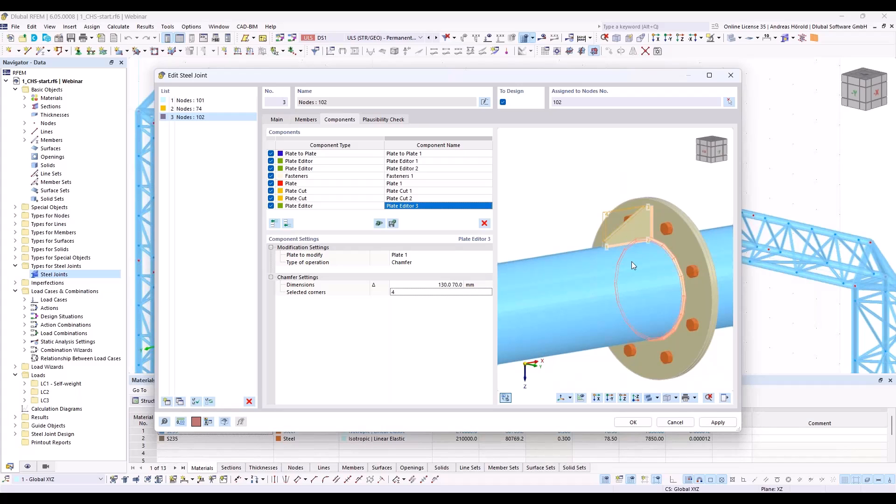
# Step: Copy Plate 1 together with Plate Cut 1, Plate Cut 2 and Plate Editor 3 to the end of the component list
pyautogui.click(326, 184)
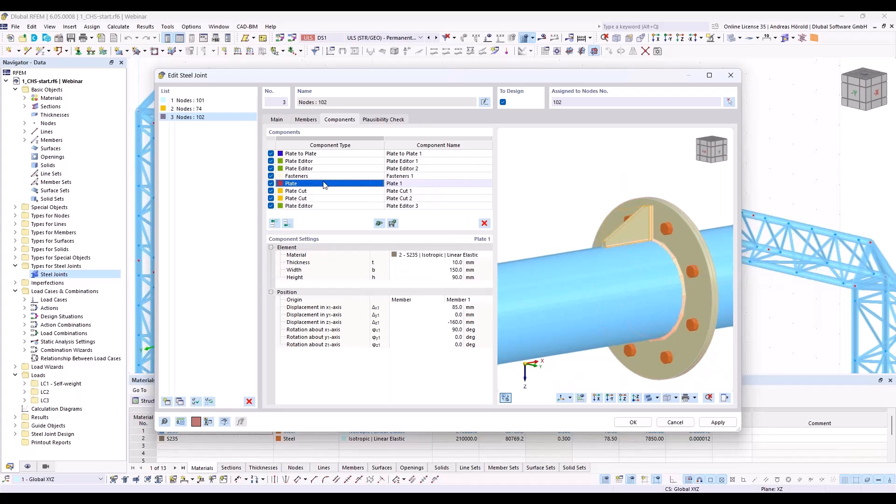
pyautogui.keyDown('shift'); pyautogui.click(331, 206); pyautogui.keyUp('shift')
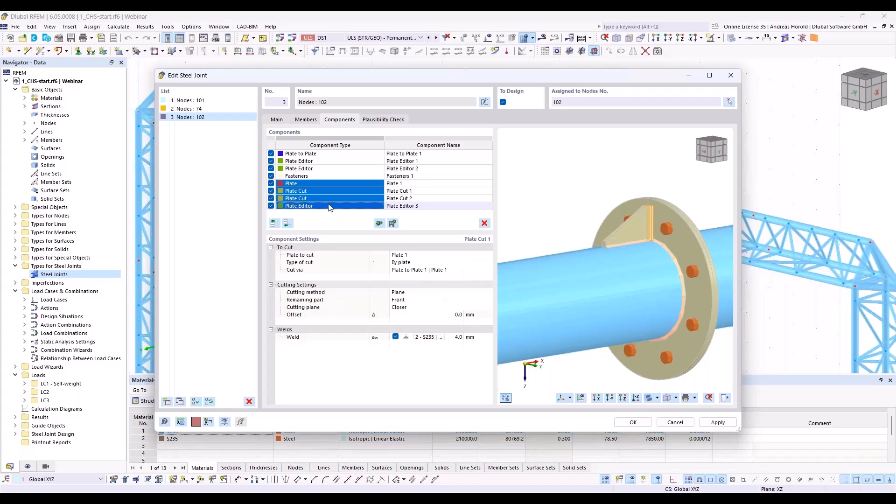
pyautogui.rightClick(346, 186)
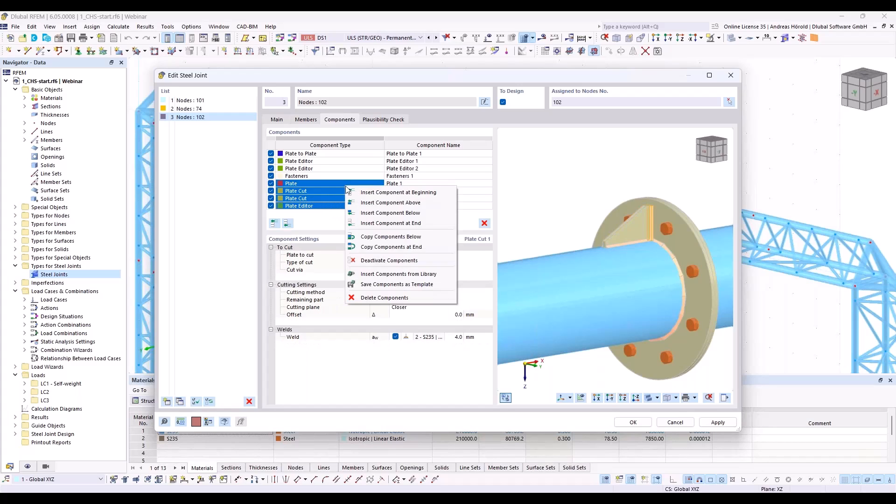
pyautogui.click(395, 251)
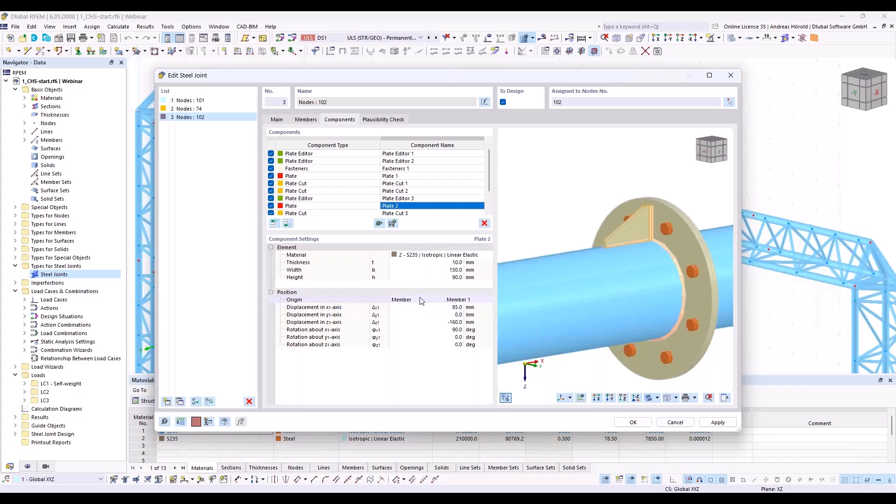
# Step: Position Plate 2 with a z-axis displacement of 160 mm and a rotation about the x-axis of 270 degrees
pyautogui.click(453, 323)
pyautogui.write('160')
pyautogui.press('Tab')
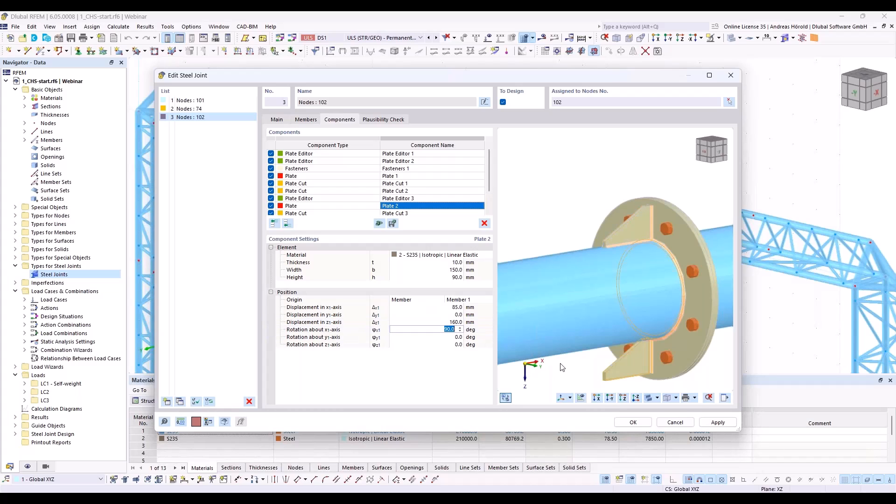
pyautogui.write('270')
pyautogui.press('Tab')
pyautogui.scroll(6, 632, 354)
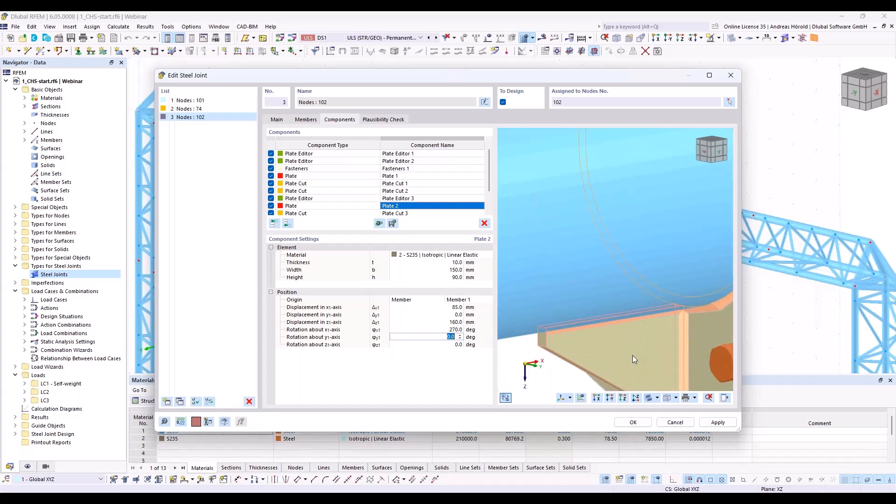
pyautogui.scroll(-2, 572, 270)
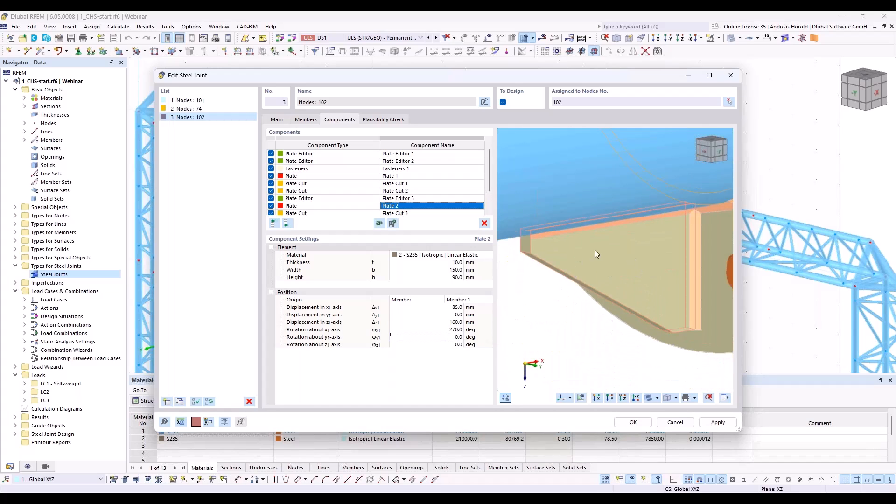
pyautogui.scroll(-2, 628, 267)
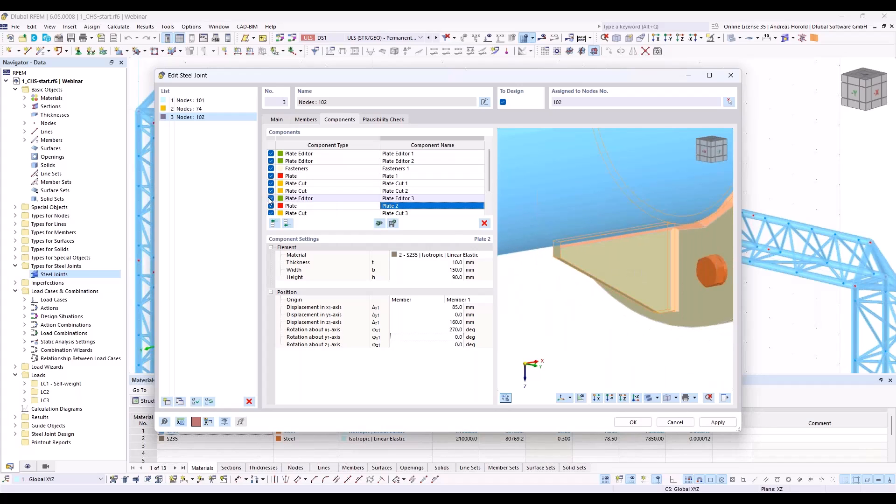
# Step: Copy Plate 2 together with Plate Cut 3, Plate Cut 4 and Plate Editor 4 to the end of the component list
pyautogui.click(292, 206)
pyautogui.scroll(-2, 299, 208)
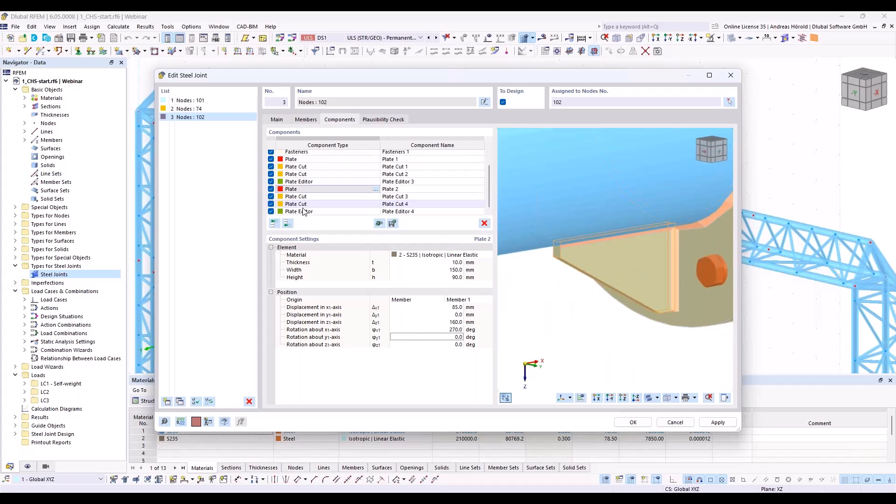
pyautogui.keyDown('shift'); pyautogui.click(304, 212); pyautogui.keyUp('shift')
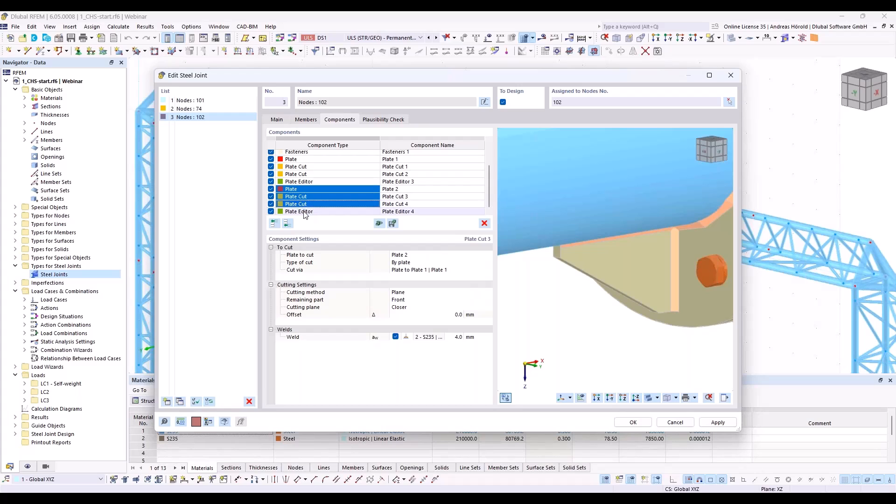
pyautogui.rightClick(317, 201)
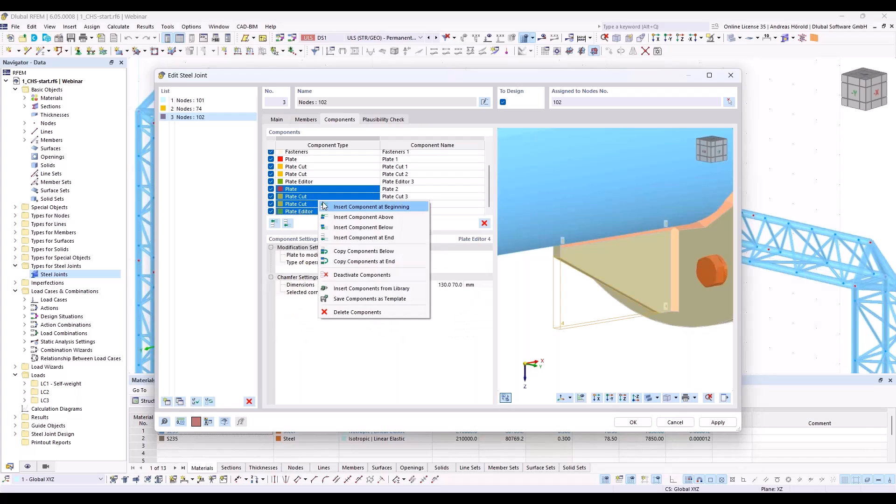
pyautogui.click(377, 262)
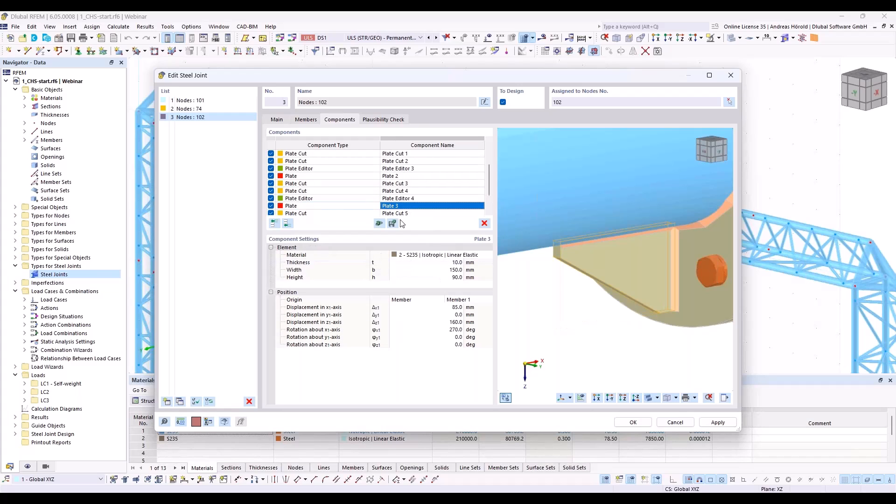
# Step: Position Plate 3 with a y-axis displacement of -160 mm, a z-axis displacement of 0 mm and an x-axis rotation of 0 degrees
pyautogui.click(447, 315)
pyautogui.write('-160')
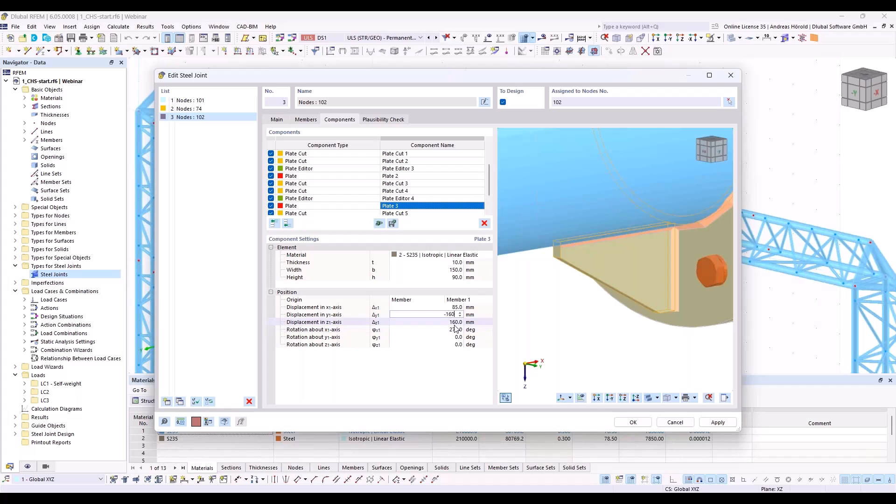
pyautogui.click(453, 322)
pyautogui.write('0')
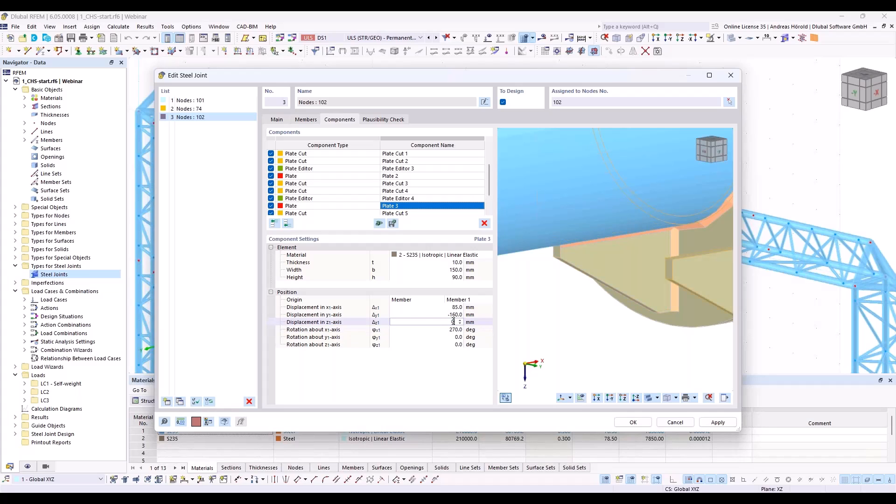
pyautogui.click(453, 330)
pyautogui.write('0')
pyautogui.press('Return')
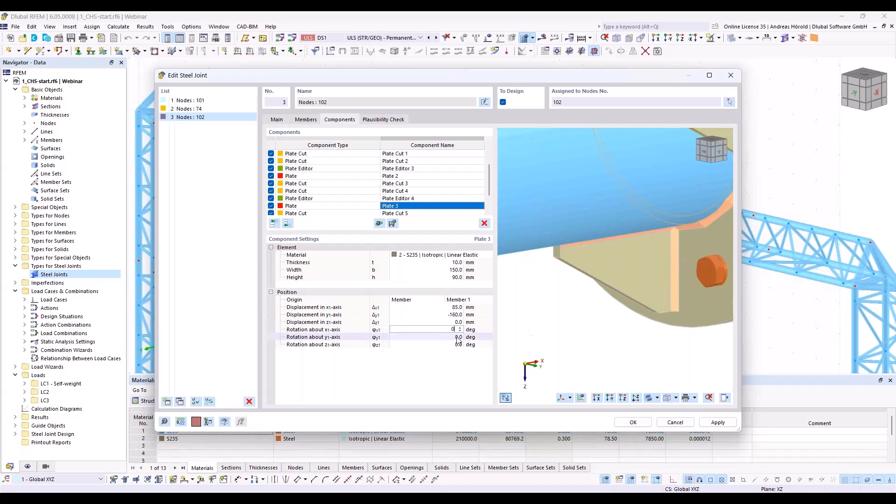
pyautogui.click(662, 276)
pyautogui.scroll(3, 676, 320)
pyautogui.keyDown('ctrl'); pyautogui.moveTo(688, 300); pyautogui.dragTo(584, 333, button='middle'); pyautogui.keyUp('ctrl')
# Step: Copy Plate 3 together with Plate Cut 5, Plate Cut 6 and Plate Editor 5 to the end of the component list
pyautogui.scroll(-1, 344, 192)
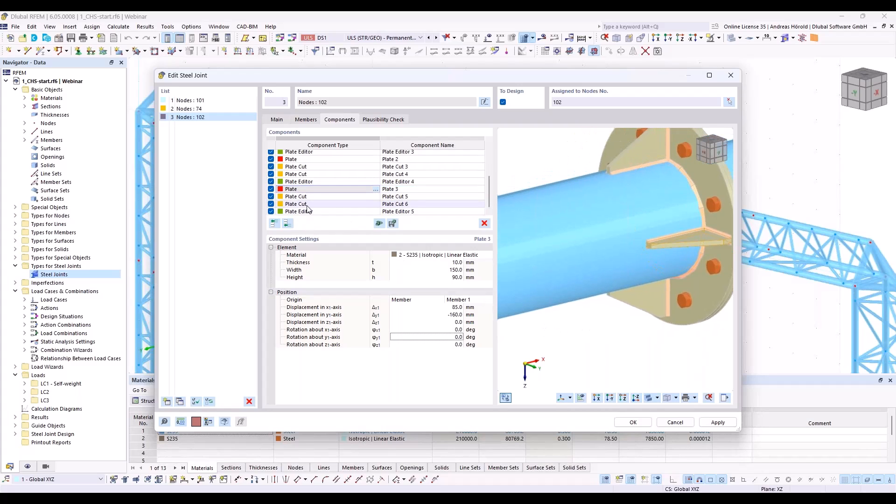
pyautogui.keyDown('shift'); pyautogui.click(306, 212); pyautogui.keyUp('shift')
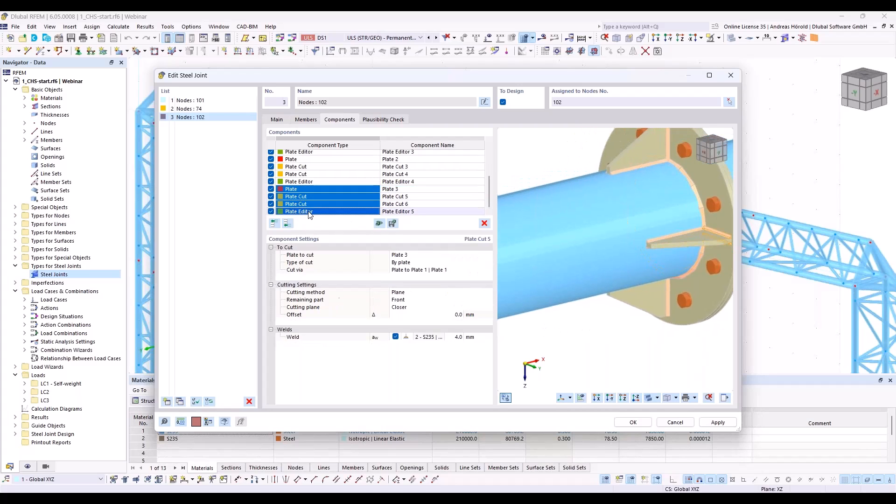
pyautogui.rightClick(356, 206)
pyautogui.click(404, 269)
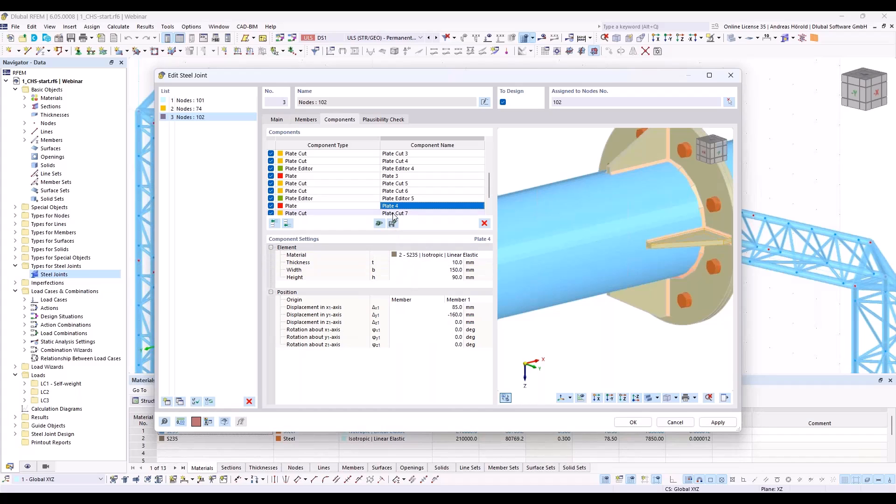
# Step: Position Plate 4 with a y-axis displacement of 160 mm and a rotation about the x-axis of 180 degrees
pyautogui.click(451, 314)
pyautogui.write('160')
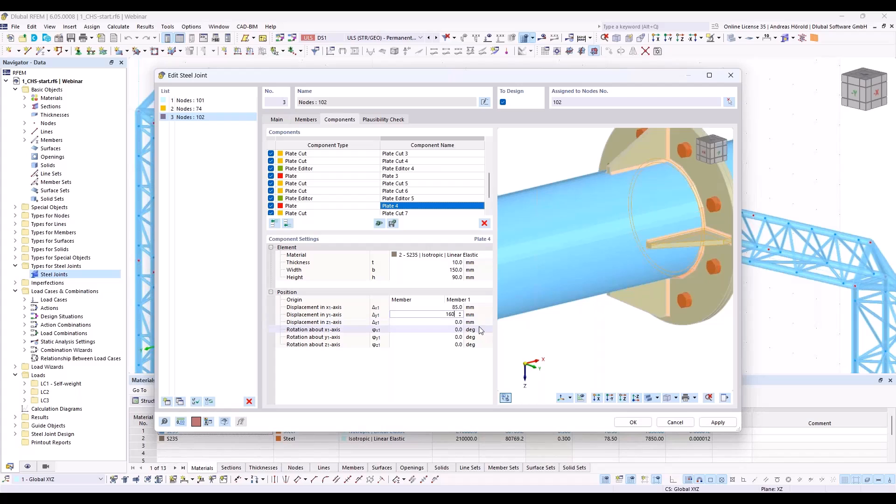
pyautogui.click(473, 331)
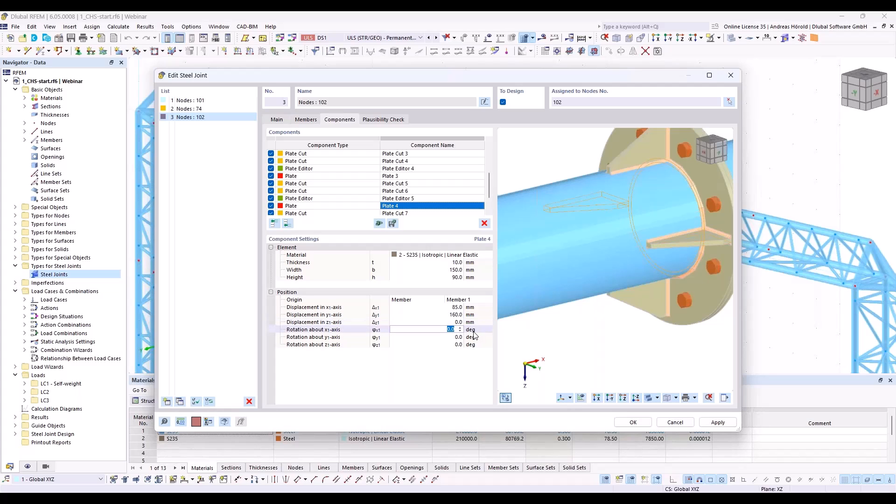
pyautogui.write('180')
pyautogui.press('Tab')
pyautogui.keyDown('ctrl'); pyautogui.moveTo(519, 321); pyautogui.dragTo(552, 328, button='middle'); pyautogui.keyUp('ctrl')
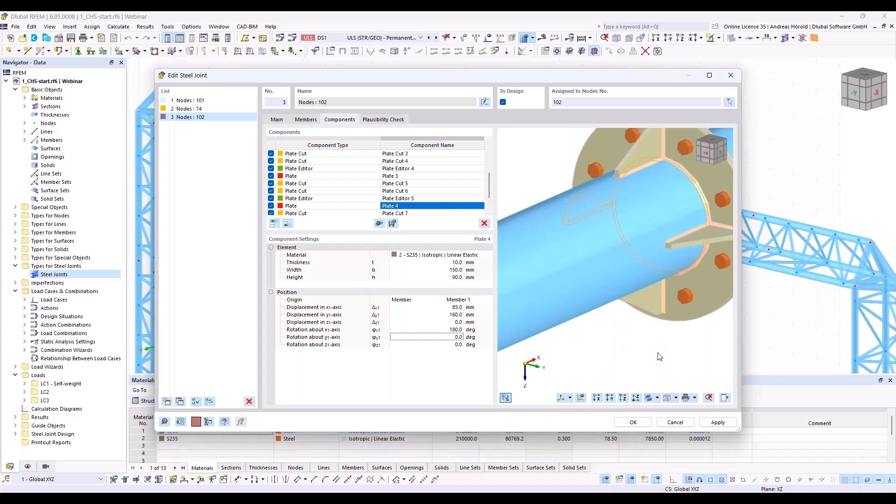
# Step: Copy all components of the four stiffeners, from Plate 1 through Plate Editor 6, to the end of the component list
pyautogui.scroll(3, 419, 191)
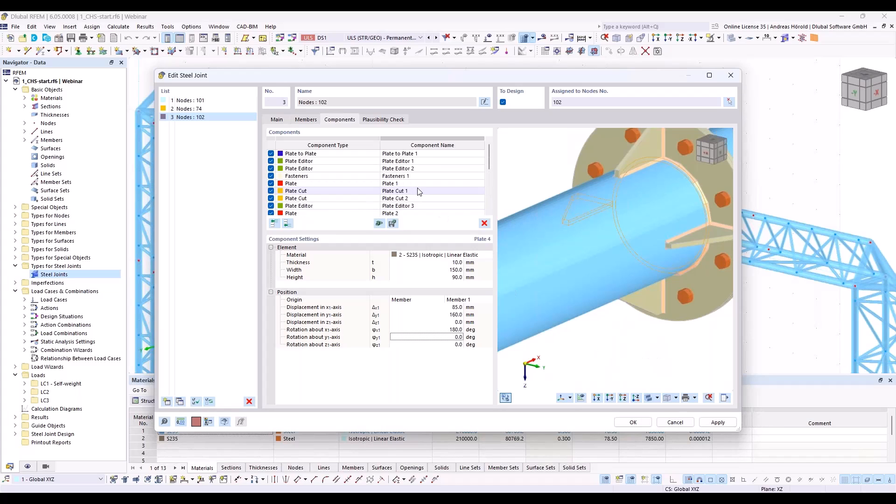
pyautogui.click(343, 184)
pyautogui.scroll(-4, 345, 198)
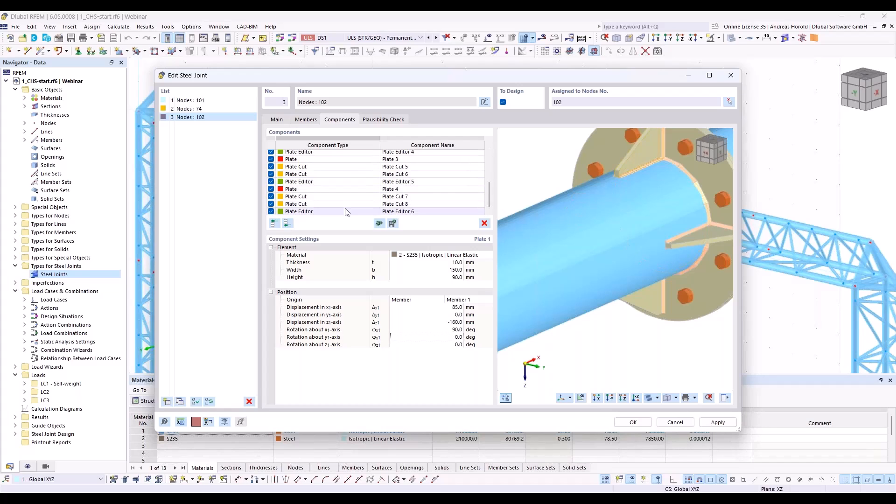
pyautogui.keyDown('shift'); pyautogui.click(332, 211); pyautogui.keyUp('shift')
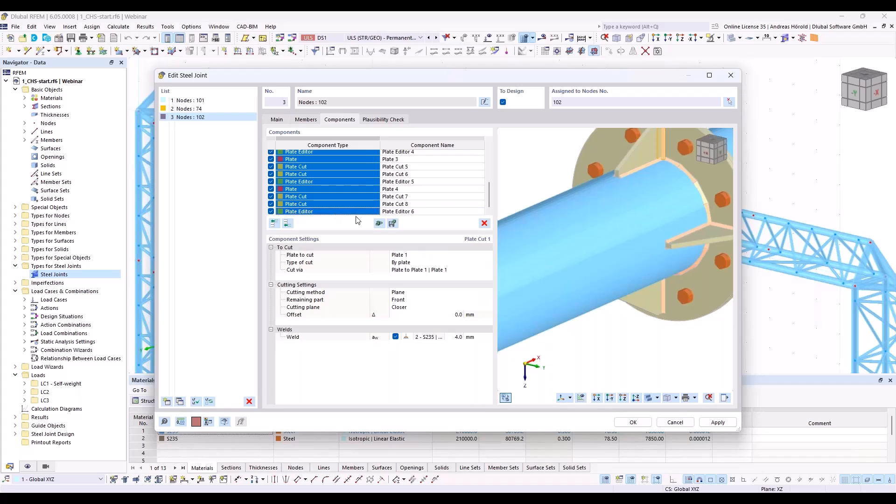
pyautogui.rightClick(325, 198)
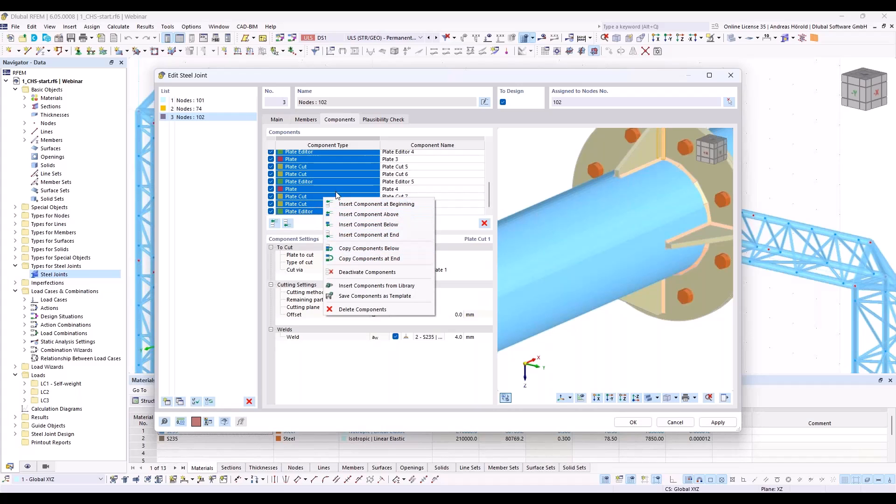
pyautogui.click(450, 227)
pyautogui.scroll(4, 359, 193)
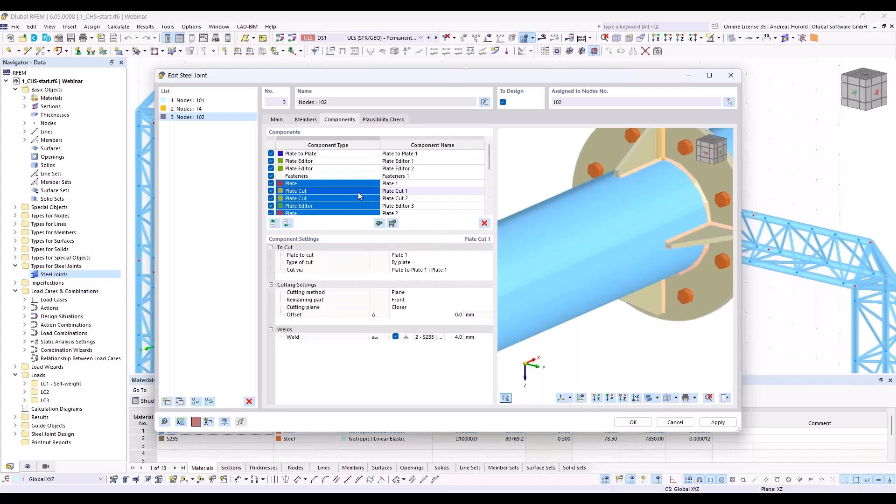
pyautogui.scroll(-4, 359, 195)
pyautogui.rightClick(346, 185)
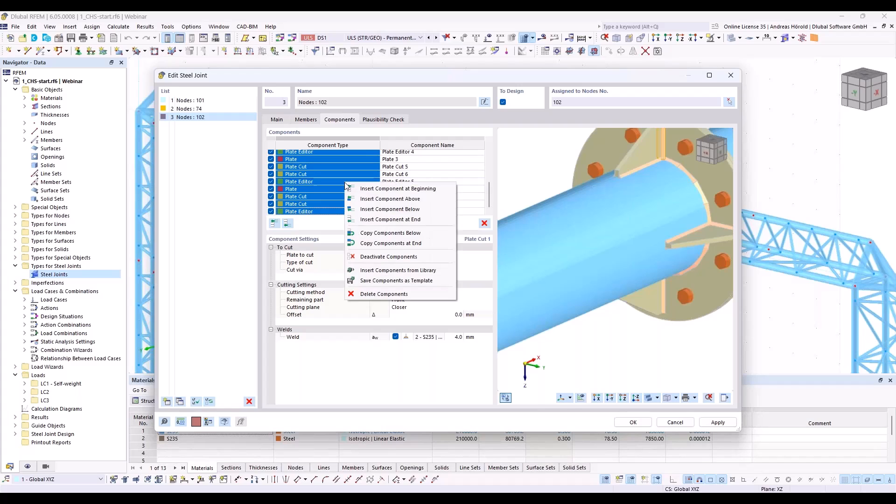
pyautogui.click(394, 244)
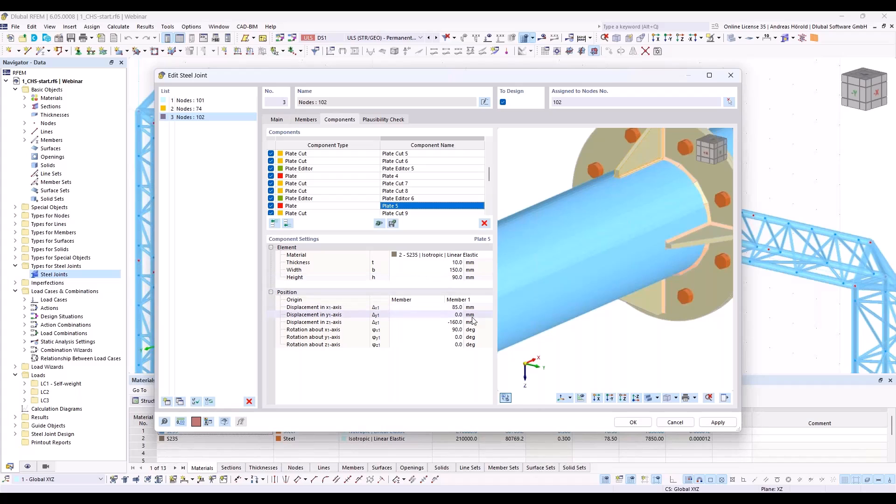
# Step: Position Plate 5 with a y-axis displacement of 113 mm, a z-axis displacement of -113 mm and an x-axis rotation of 135 degrees
pyautogui.click(456, 315)
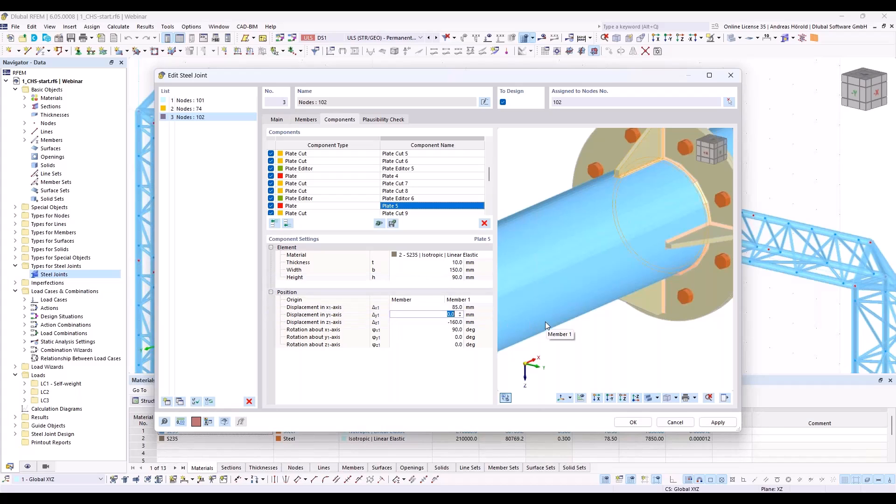
pyautogui.write('113')
pyautogui.press('Tab')
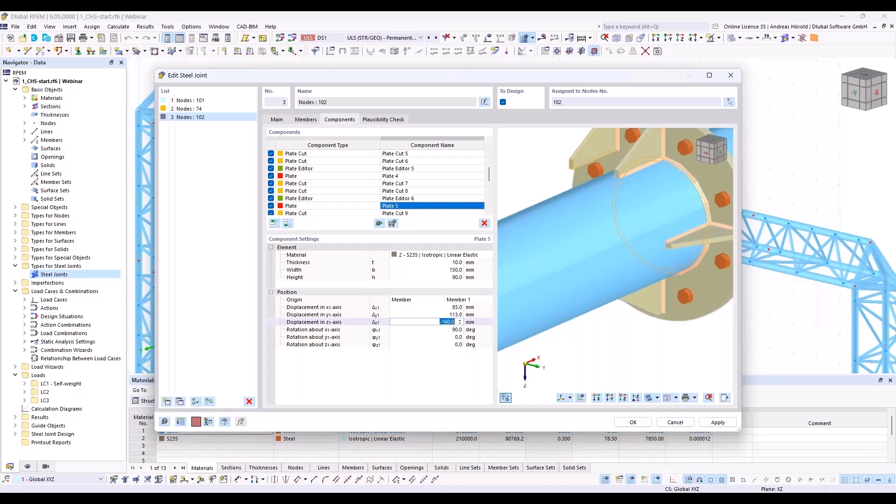
pyautogui.write('-113')
pyautogui.press('Tab')
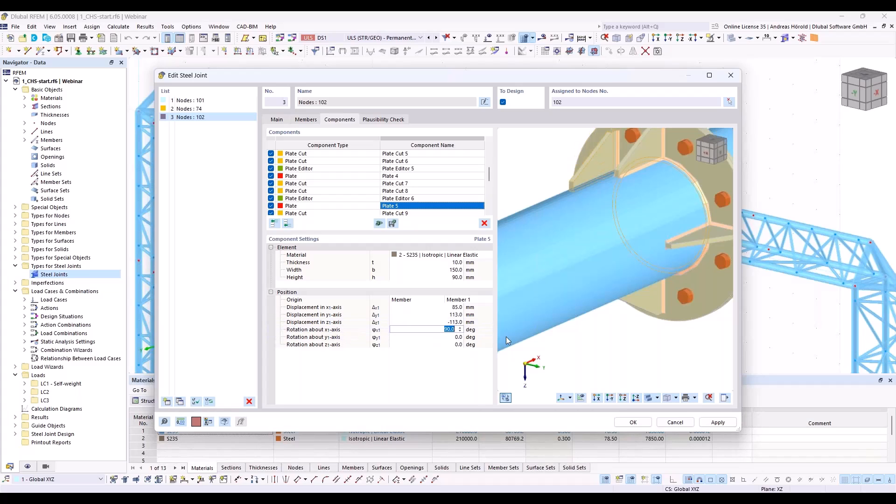
pyautogui.write('135')
pyautogui.press('Tab')
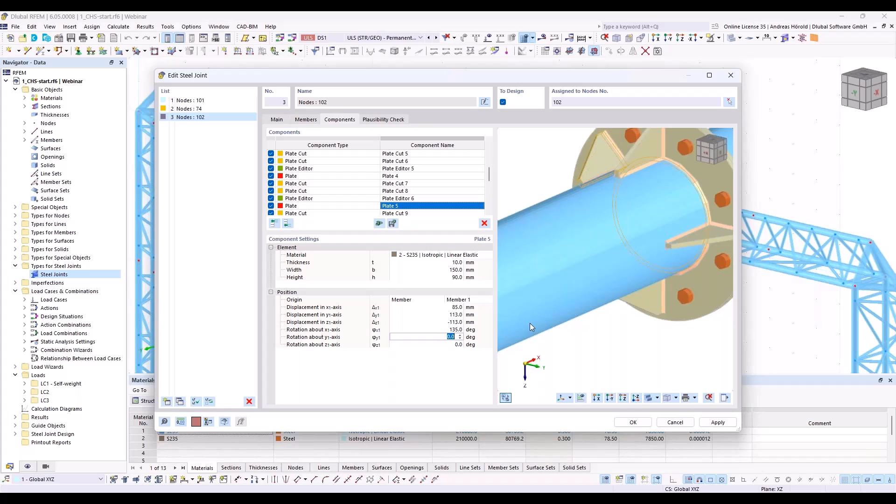
pyautogui.moveTo(578, 182); pyautogui.dragTo(578, 181, button='middle')
pyautogui.keyDown('ctrl'); pyautogui.moveTo(615, 183); pyautogui.dragTo(600, 195, button='middle'); pyautogui.keyUp('ctrl')
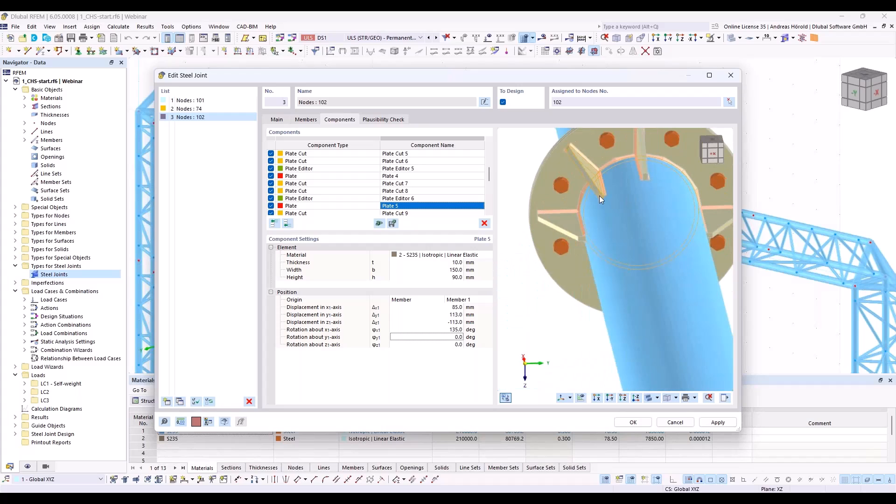
# Step: Position Plate 6 with a y-axis displacement of 113 mm, a z-axis displacement of 153 mm and an x-axis rotation of 235 degrees
pyautogui.scroll(-3, 416, 202)
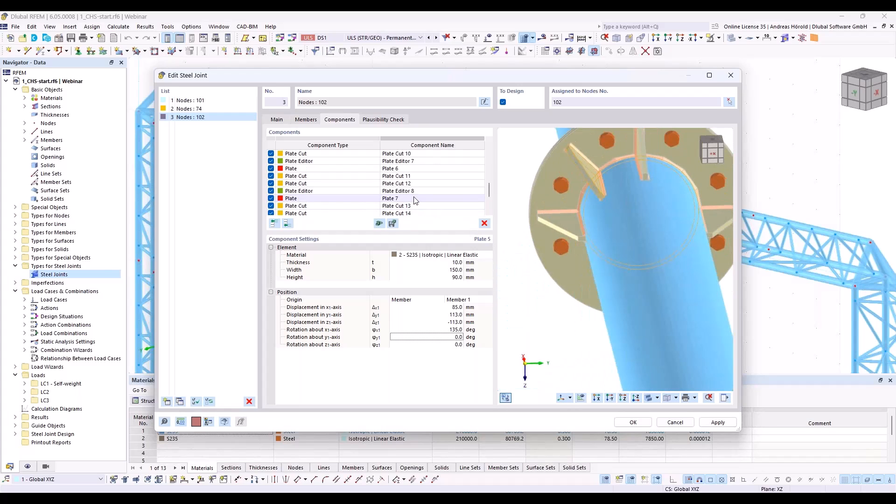
pyautogui.scroll(1, 417, 202)
pyautogui.click(397, 191)
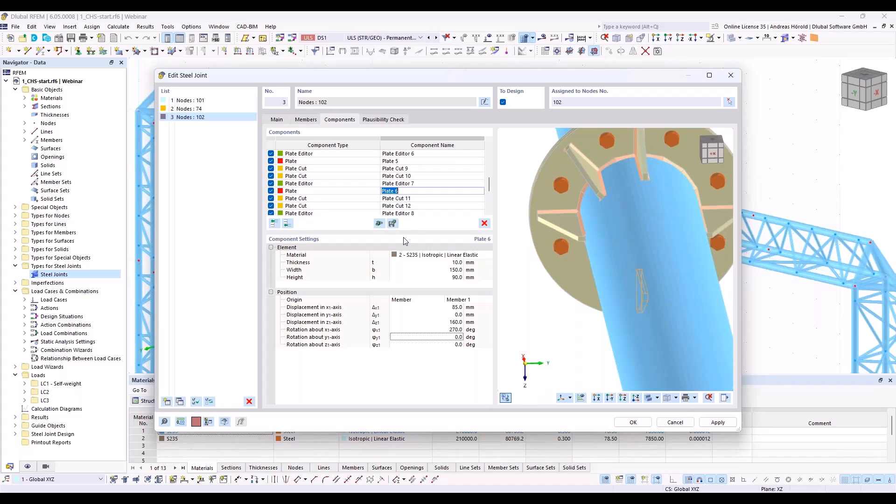
pyautogui.click(446, 314)
pyautogui.write('113')
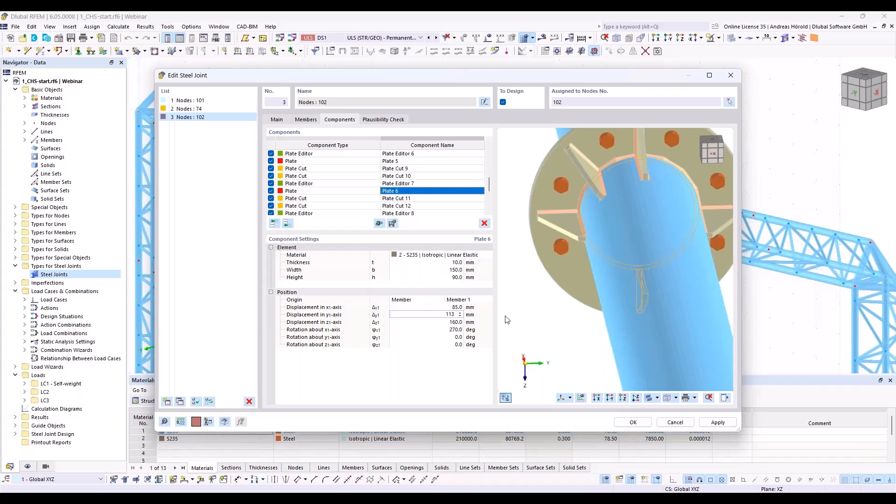
pyautogui.click(459, 322)
pyautogui.write('113')
pyautogui.click(459, 322)
pyautogui.click(452, 330)
pyautogui.write('235')
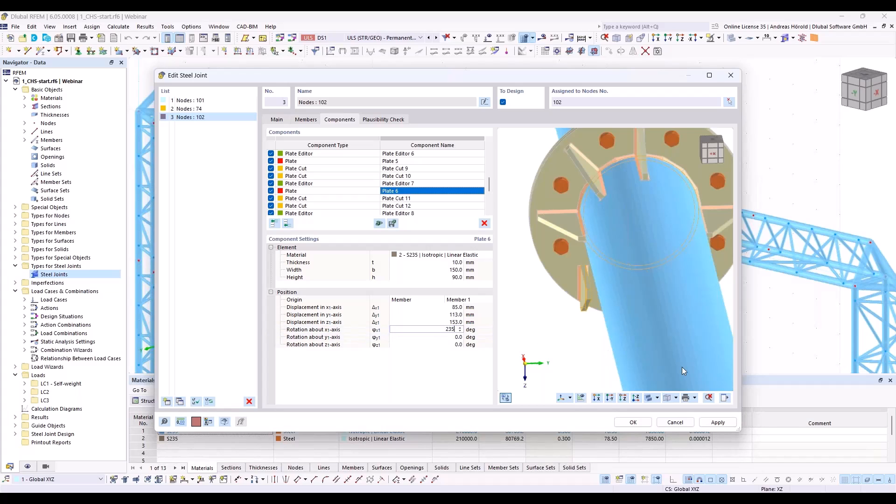
pyautogui.press('Tab')
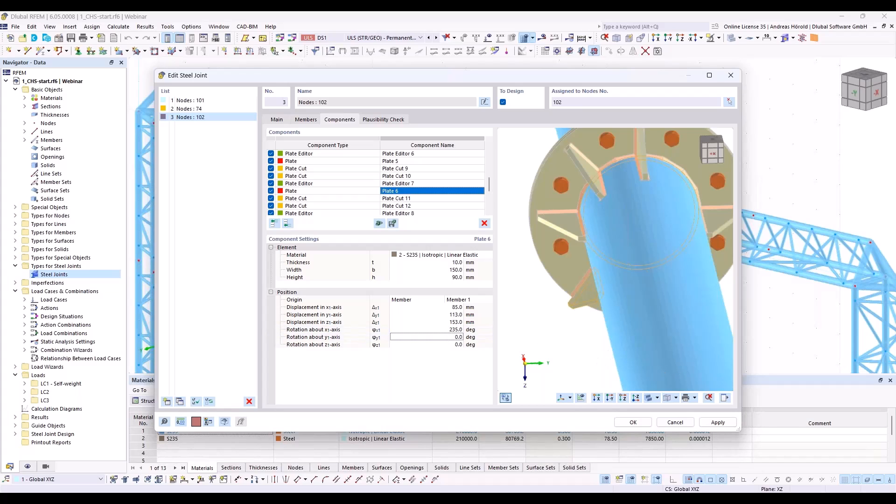
# Step: Correct the z-axis displacement of Plate 6 to 113 mm
pyautogui.keyDown('ctrl'); pyautogui.moveTo(595, 354); pyautogui.dragTo(624, 347, button='middle'); pyautogui.keyUp('ctrl')
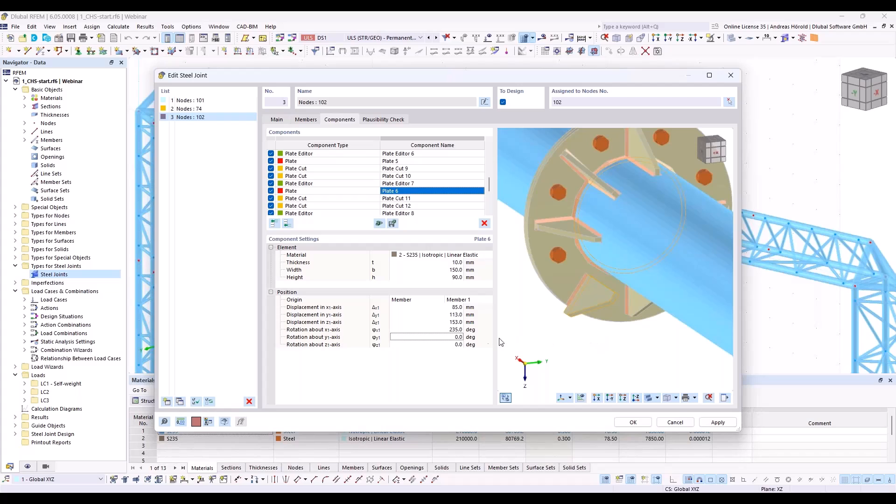
pyautogui.click(455, 322)
pyautogui.write('1')
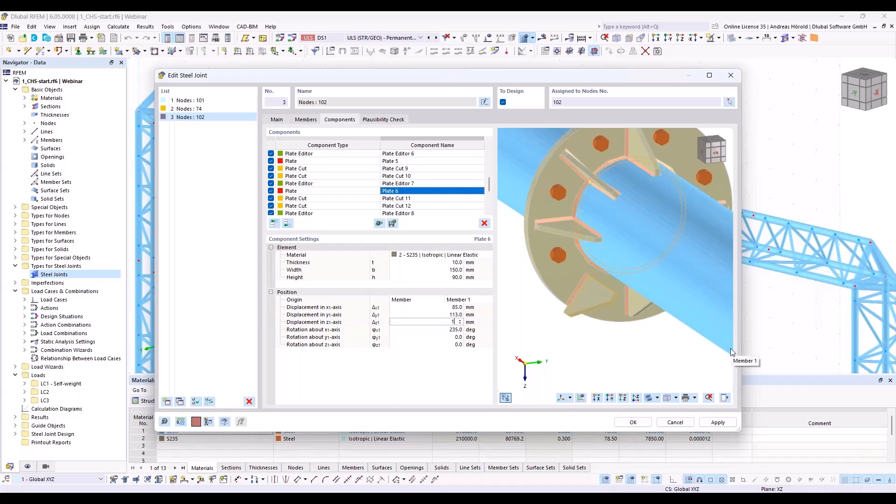
pyautogui.write('13')
pyautogui.press('Tab')
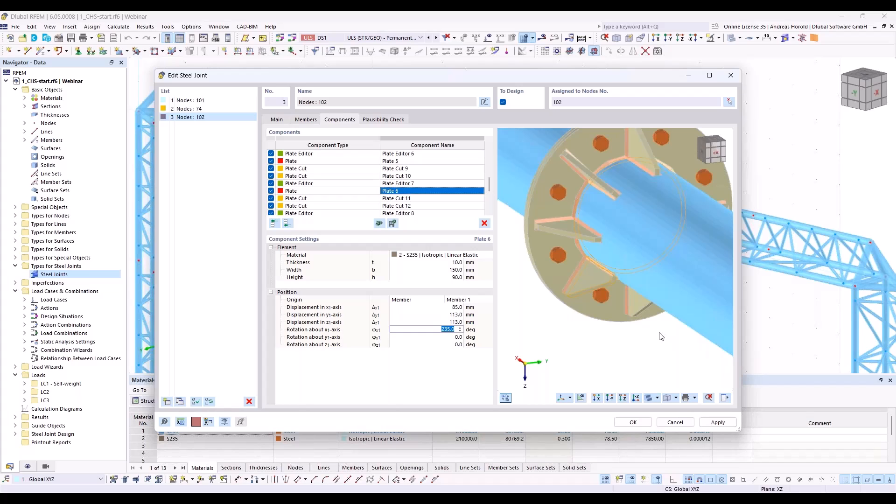
# Step: Position Plate 7 with y-axis and z-axis displacements of -113 mm and a rotation about the x-axis of 45 degrees
pyautogui.scroll(-2, 420, 205)
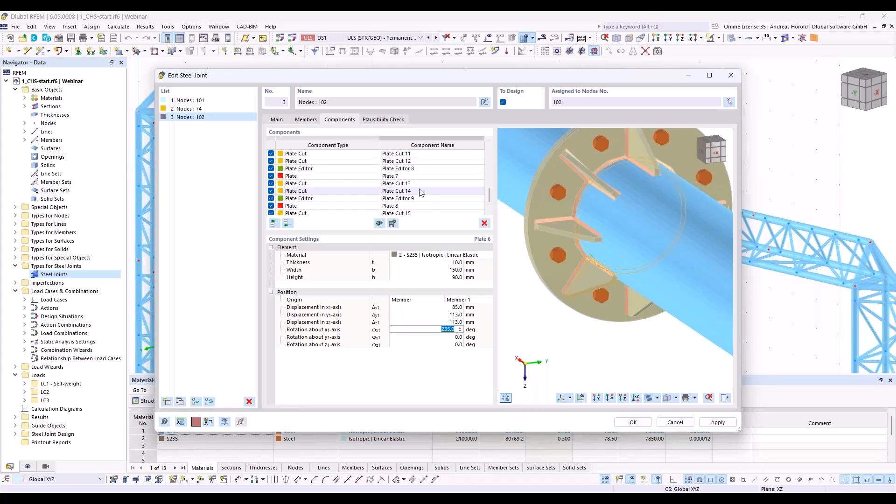
pyautogui.doubleClick(420, 176)
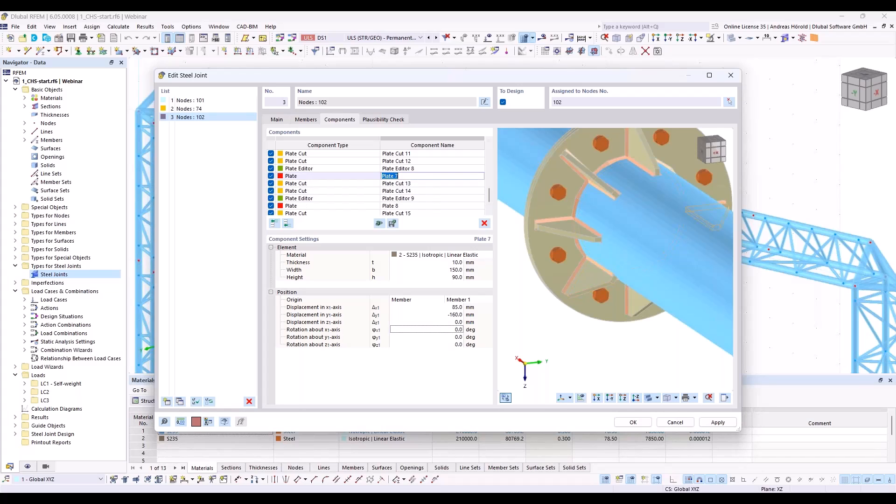
pyautogui.click(439, 315)
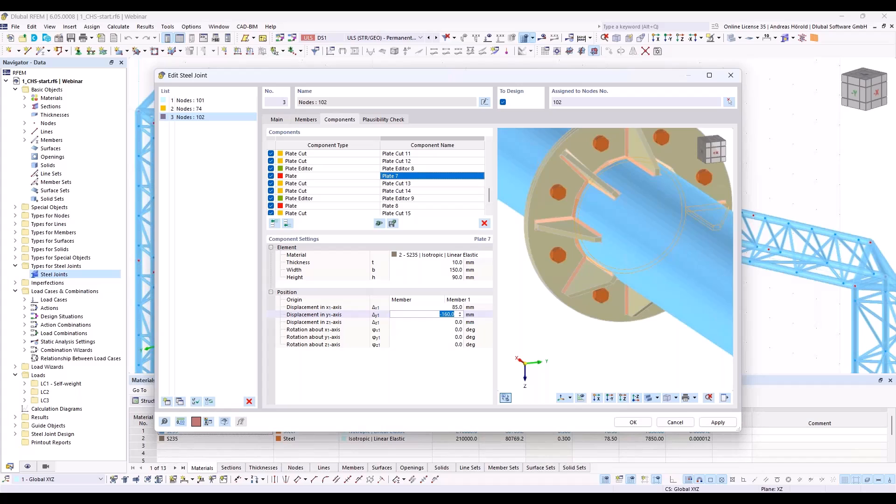
pyautogui.write('-113')
pyautogui.click(435, 322)
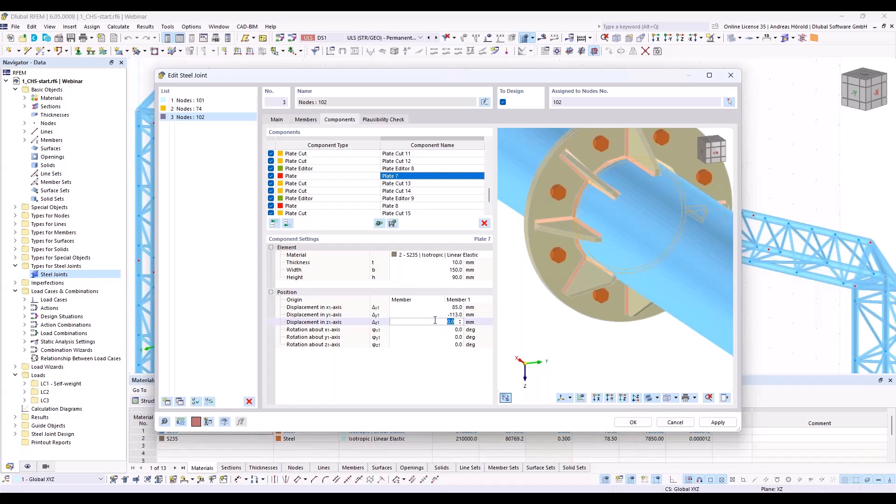
pyautogui.write('-113')
pyautogui.press('Tab')
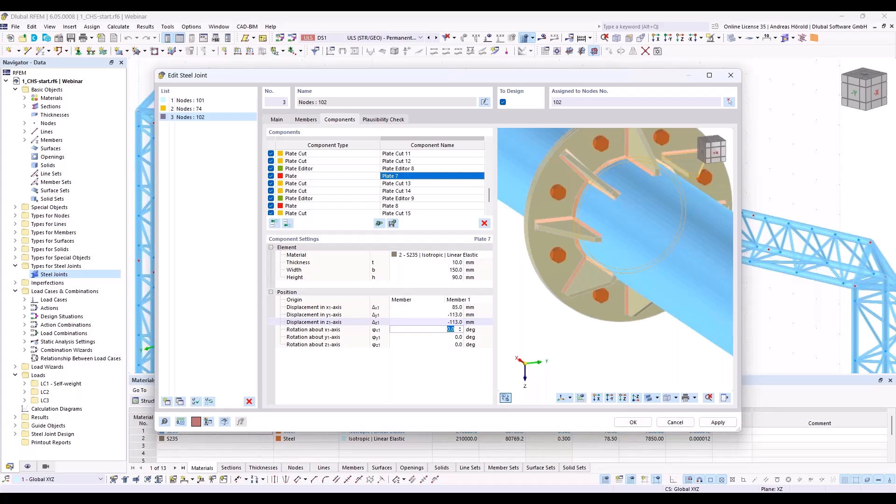
pyautogui.write('45')
pyautogui.press('Tab')
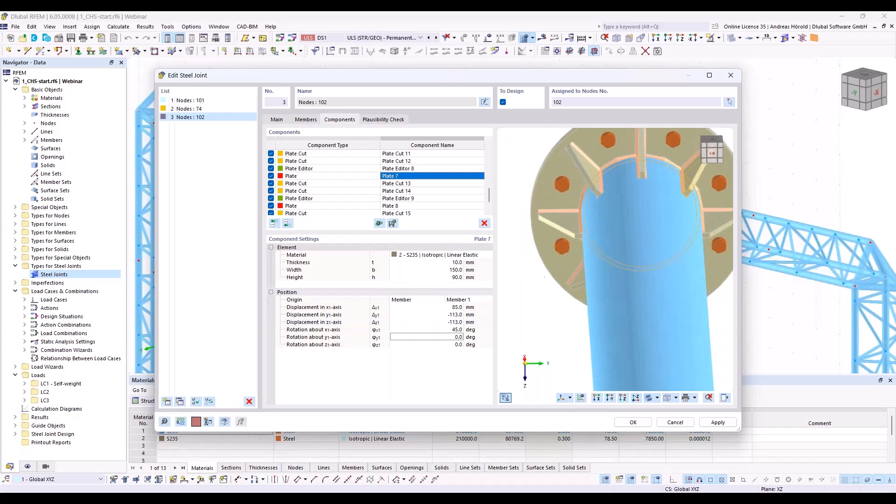
# Step: Position Plate 8 with a y-axis displacement of -113 mm, a z-axis displacement of 113 mm and an x-axis rotation of 315 degrees
pyautogui.scroll(-4, 692, 178)
pyautogui.moveTo(692, 178); pyautogui.dragTo(655, 189, button='middle')
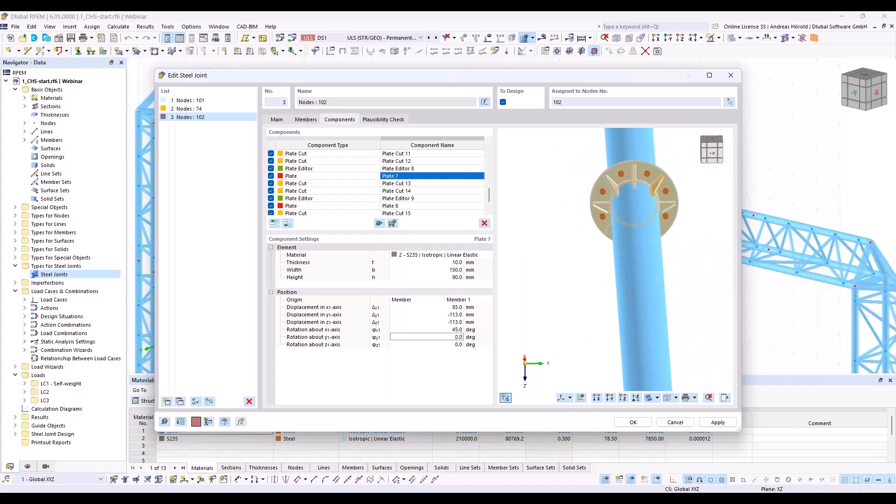
pyautogui.keyDown('ctrl'); pyautogui.moveTo(664, 258); pyautogui.dragTo(650, 286, button='middle'); pyautogui.keyUp('ctrl')
pyautogui.scroll(4, 650, 251)
pyautogui.click(411, 207)
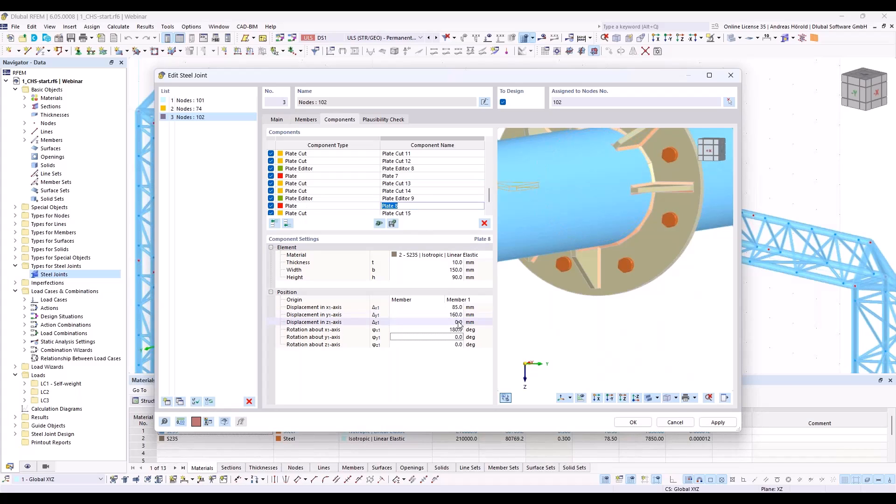
pyautogui.click(447, 315)
pyautogui.write('-113')
pyautogui.press('Tab')
pyautogui.write('11')
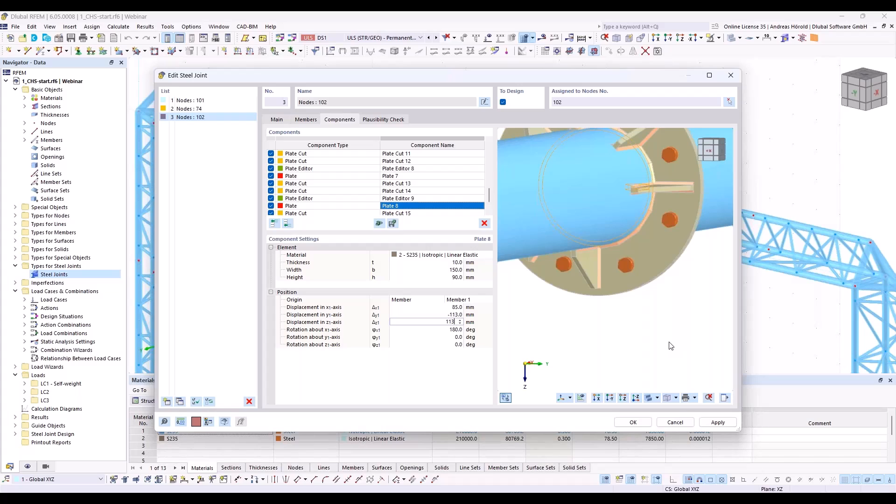
pyautogui.write('3')
pyautogui.press('Tab')
pyautogui.write('3154')
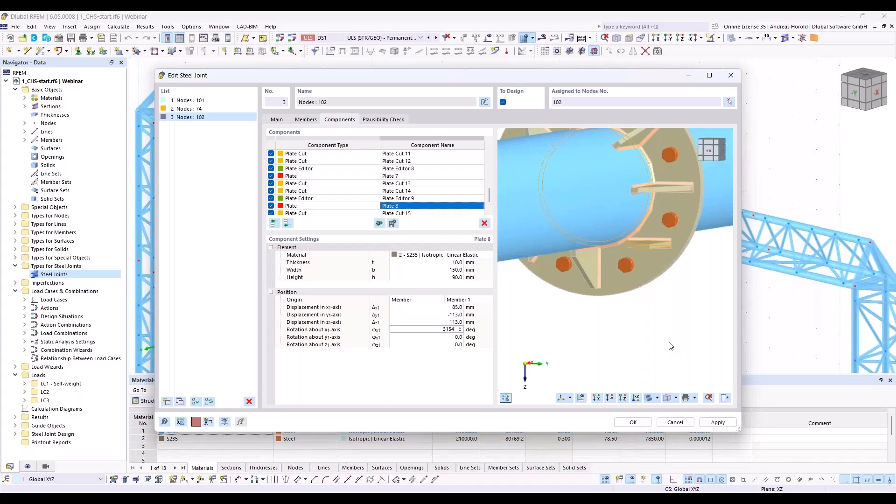
pyautogui.press('BackSpace')
pyautogui.press('Tab')
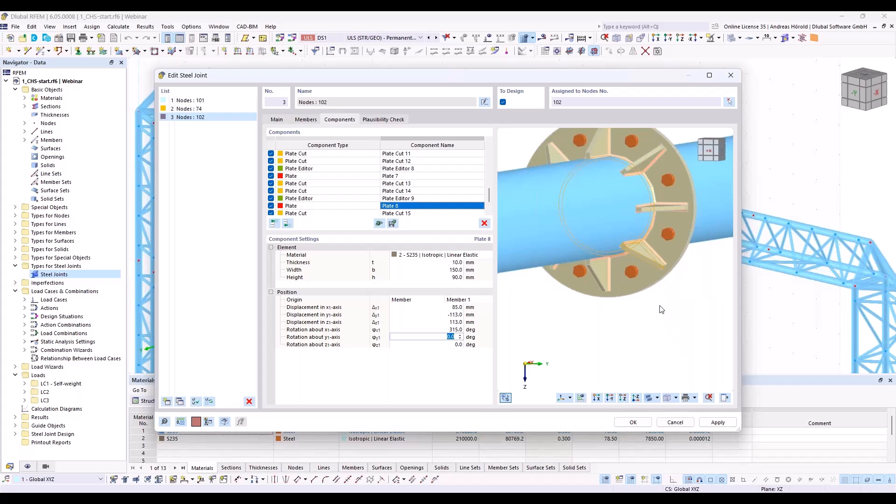
# Step: Examine the bolted flange joint at node 102 and its stiffeners in the 3D preview
pyautogui.keyDown('ctrl'); pyautogui.moveTo(692, 300); pyautogui.dragTo(555, 351, button='middle'); pyautogui.keyUp('ctrl')
pyautogui.keyDown('ctrl'); pyautogui.moveTo(646, 326); pyautogui.dragTo(644, 347, button='middle'); pyautogui.keyUp('ctrl')
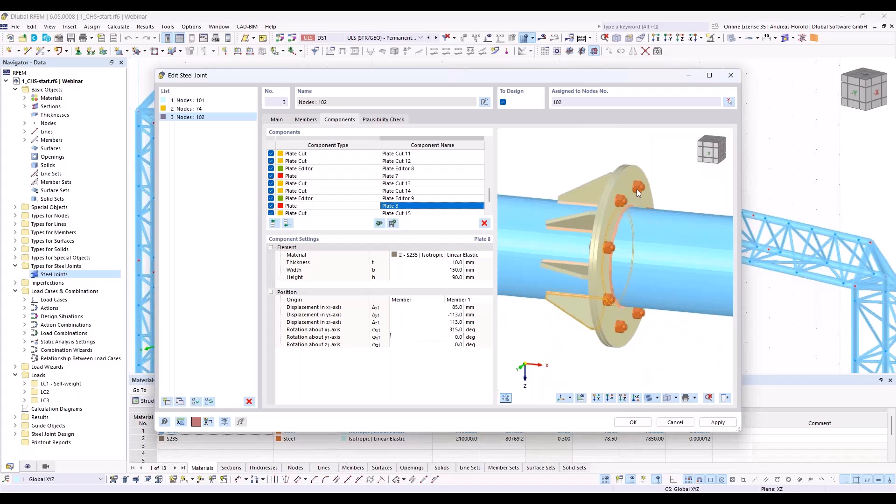
pyautogui.scroll(-1, 640, 189)
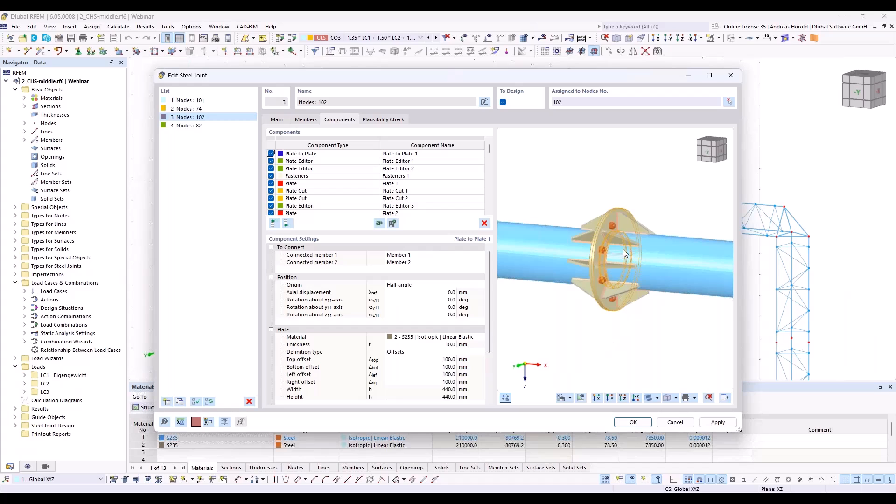
pyautogui.scroll(5, 624, 253)
pyautogui.scroll(-3, 624, 252)
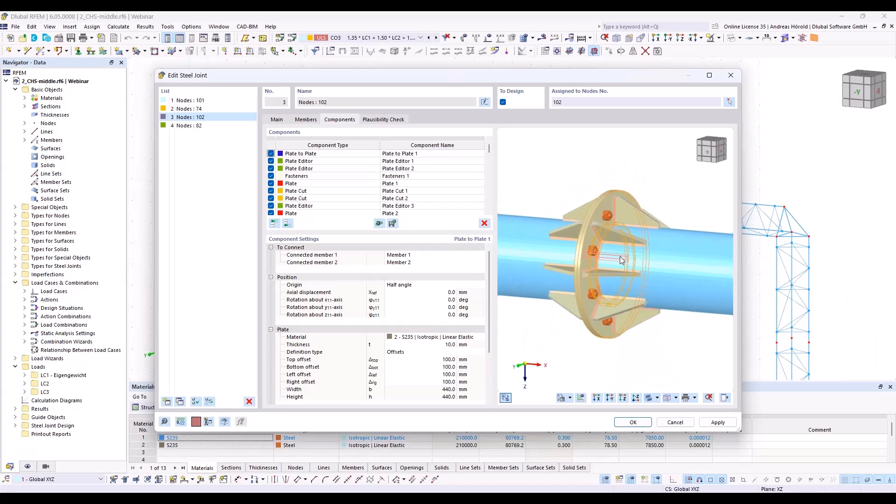
pyautogui.scroll(1, 620, 257)
pyautogui.scroll(-1, 612, 267)
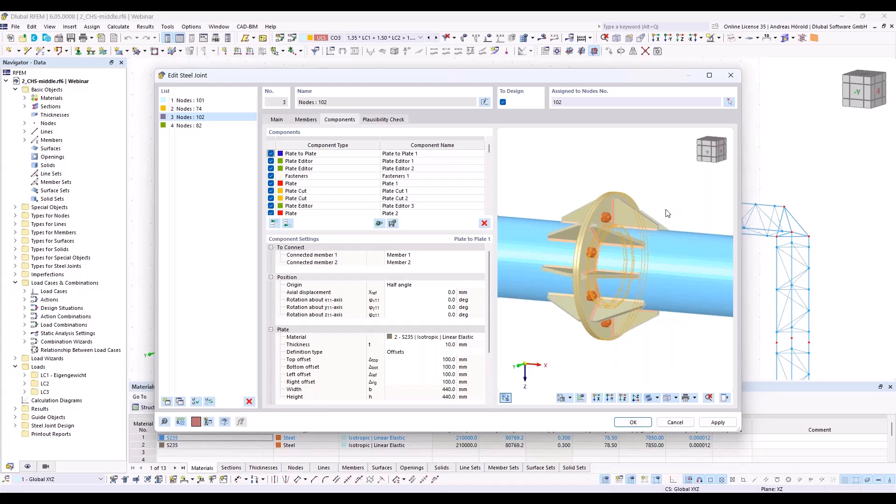
pyautogui.scroll(-2, 667, 214)
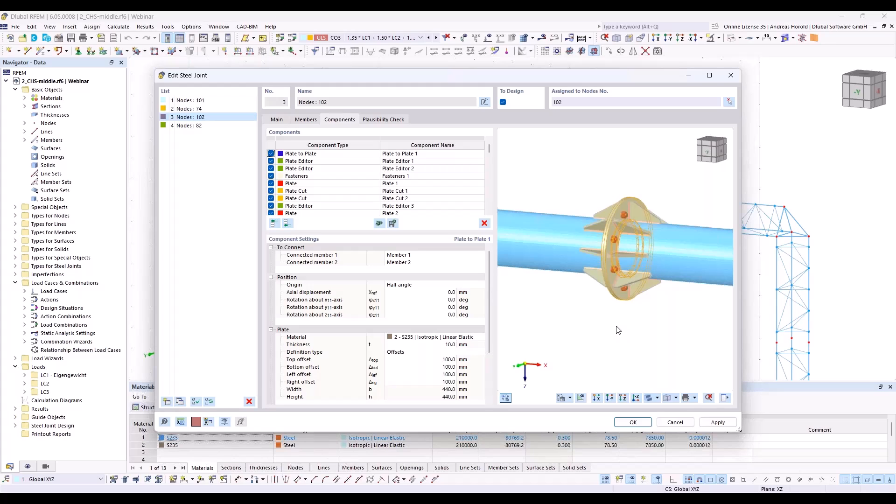
# Step: Open the steel joint at node 82 and hide Auxiliary Plane 1 and Auxiliary Plane 2 in the preview
pyautogui.click(199, 127)
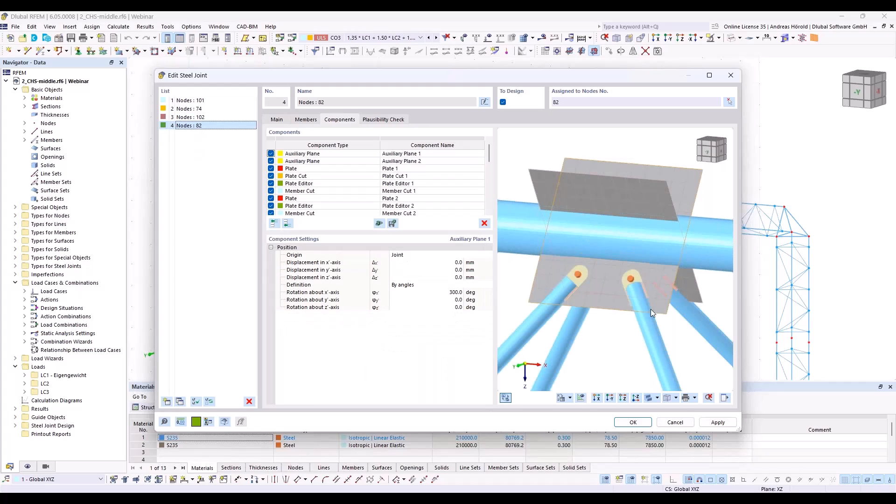
pyautogui.click(725, 397)
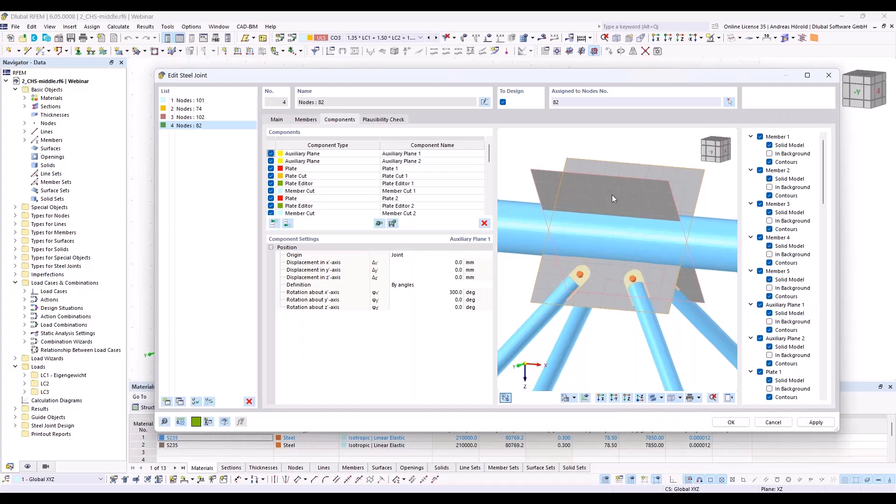
pyautogui.click(760, 339)
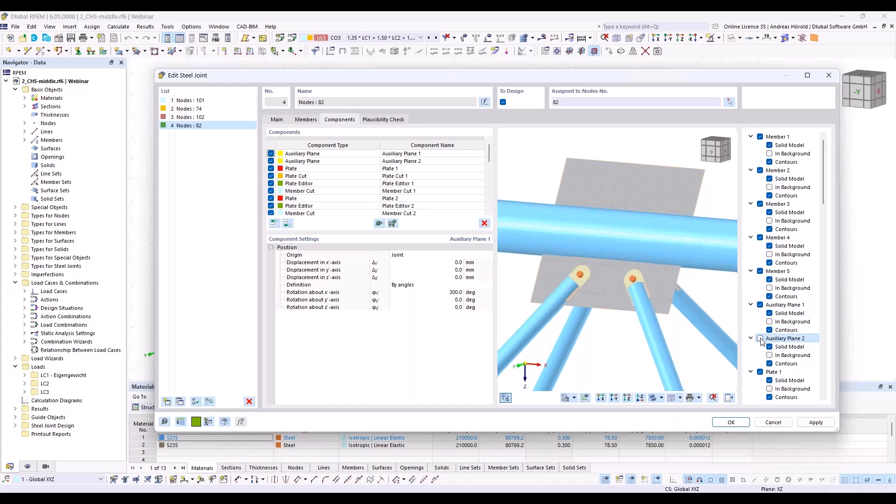
pyautogui.click(760, 304)
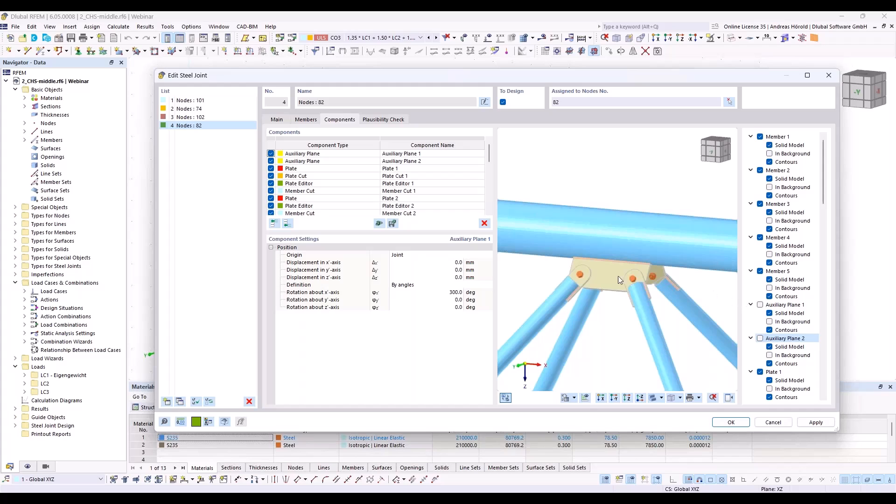
pyautogui.scroll(1, 614, 270)
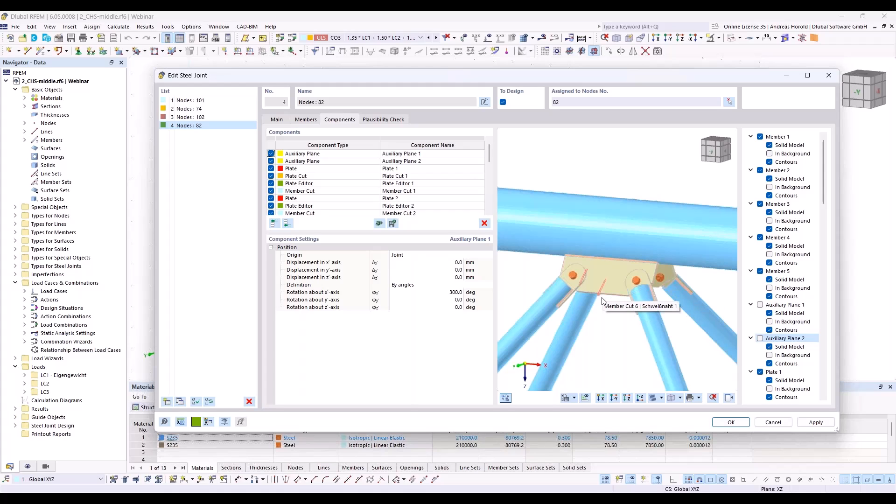
# Step: Add an auxiliary solid to the node 82 joint and set its shape to Section
pyautogui.scroll(1, 618, 335)
pyautogui.scroll(1, 619, 335)
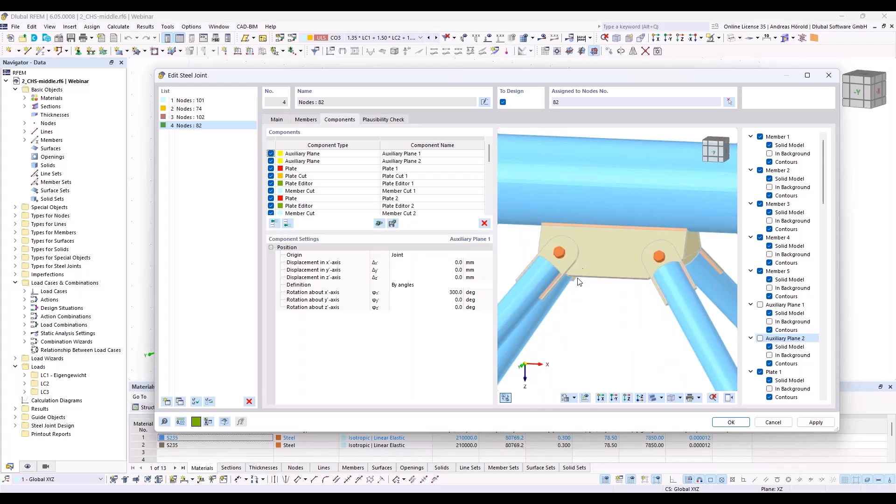
pyautogui.keyDown('ctrl'); pyautogui.moveTo(650, 315); pyautogui.dragTo(666, 255, button='middle'); pyautogui.keyUp('ctrl')
pyautogui.scroll(1, 661, 288)
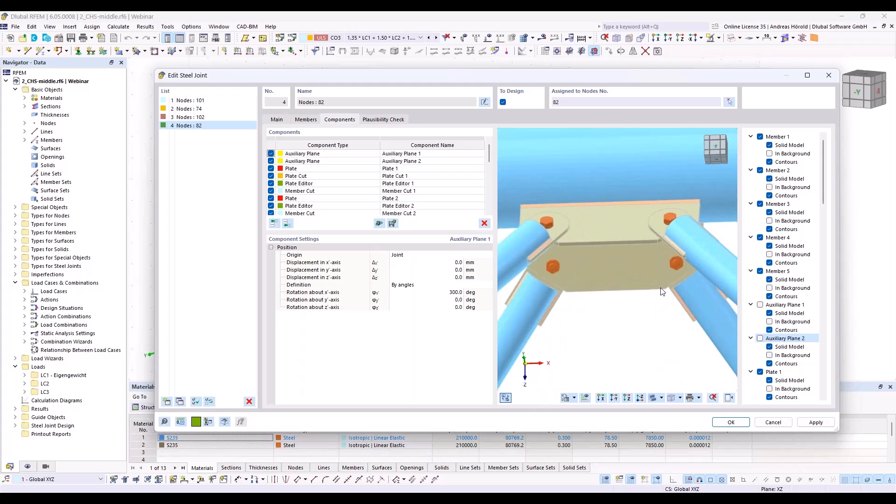
pyautogui.keyDown('ctrl'); pyautogui.moveTo(631, 324); pyautogui.dragTo(615, 356, button='middle'); pyautogui.keyUp('ctrl')
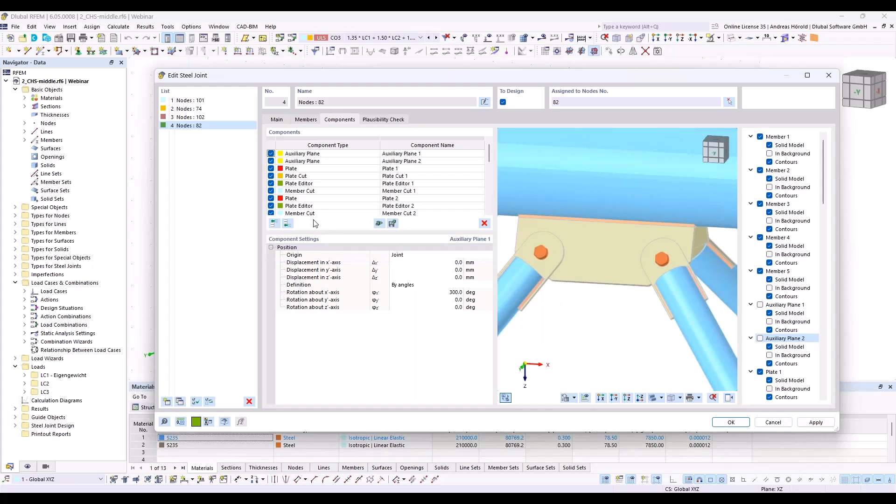
pyautogui.click(287, 224)
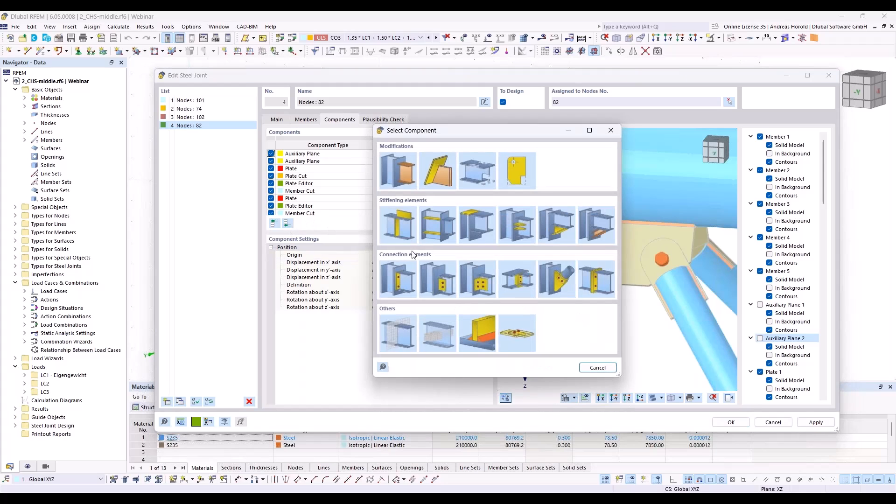
pyautogui.click(435, 340)
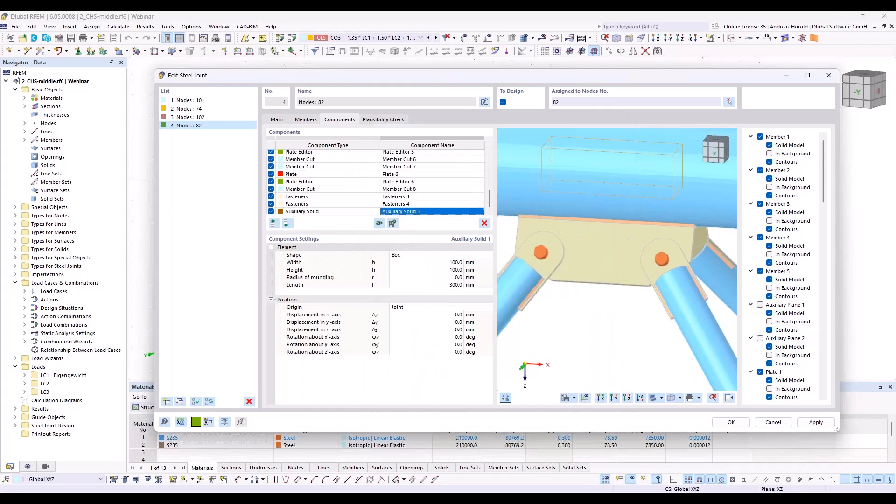
pyautogui.click(420, 255)
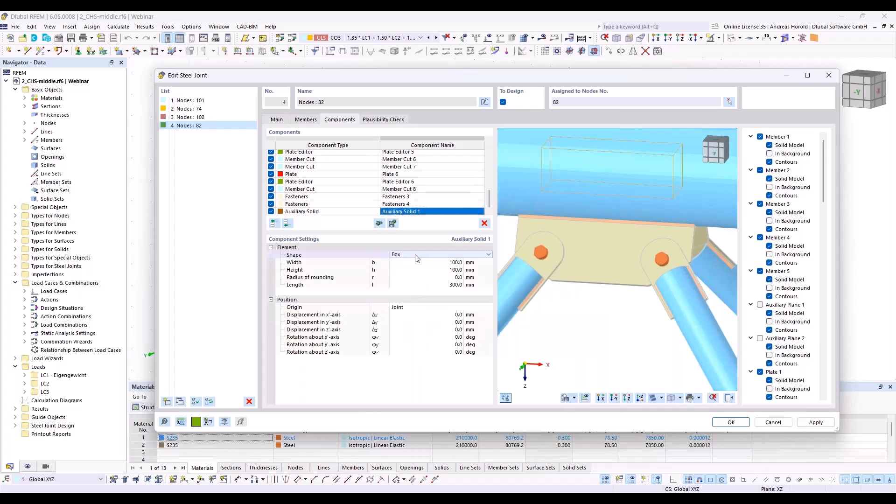
pyautogui.click(418, 256)
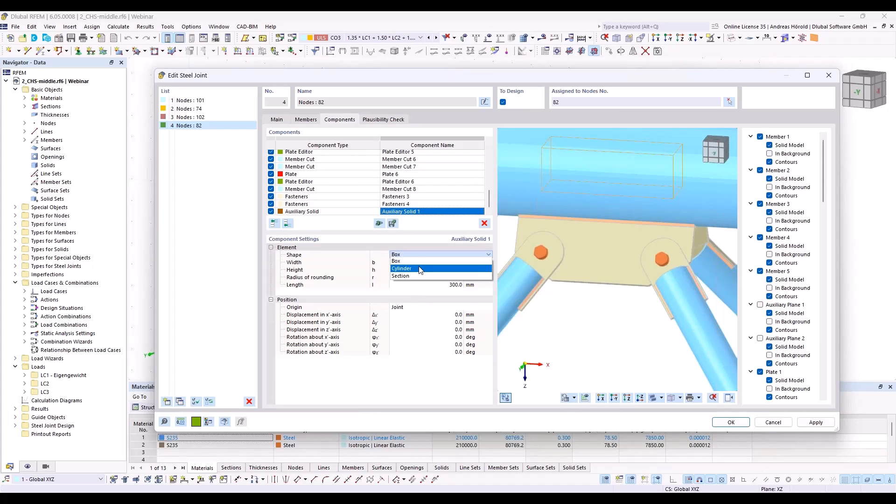
pyautogui.click(419, 275)
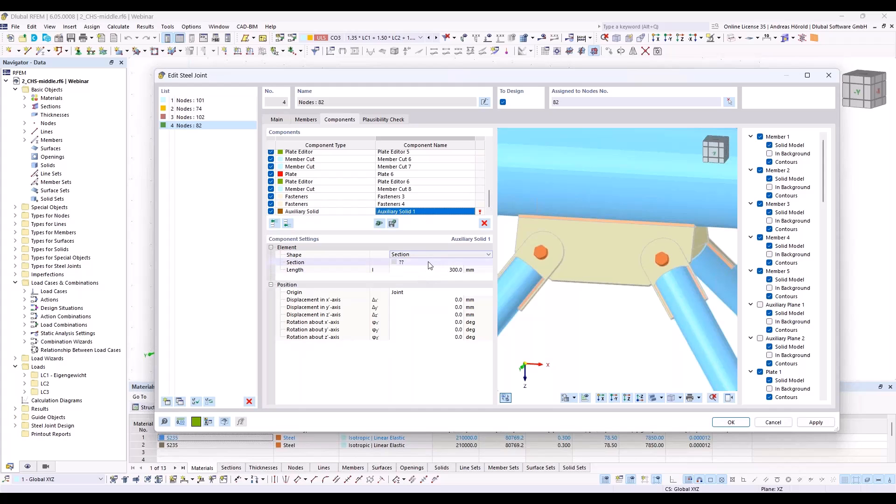
# Step: Assign the auxiliary solid a Massive Half Oval section with height h of 75 mm and width b of 250 mm
pyautogui.click(433, 262)
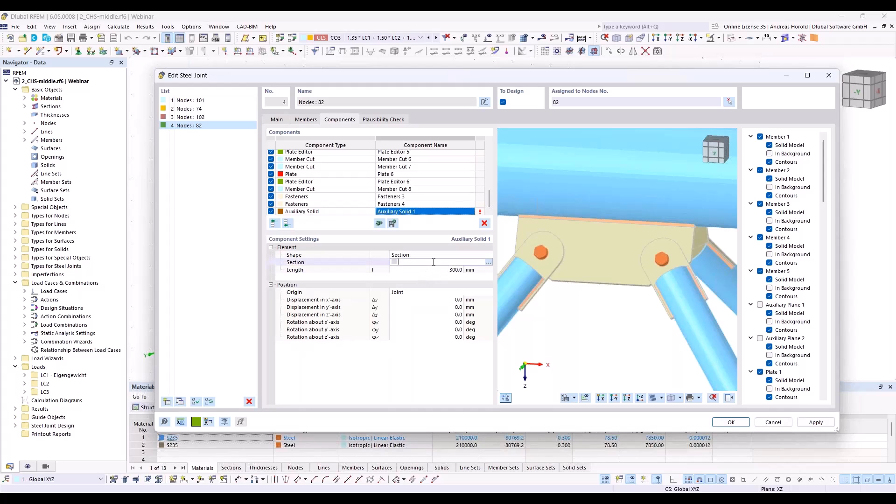
pyautogui.click(489, 263)
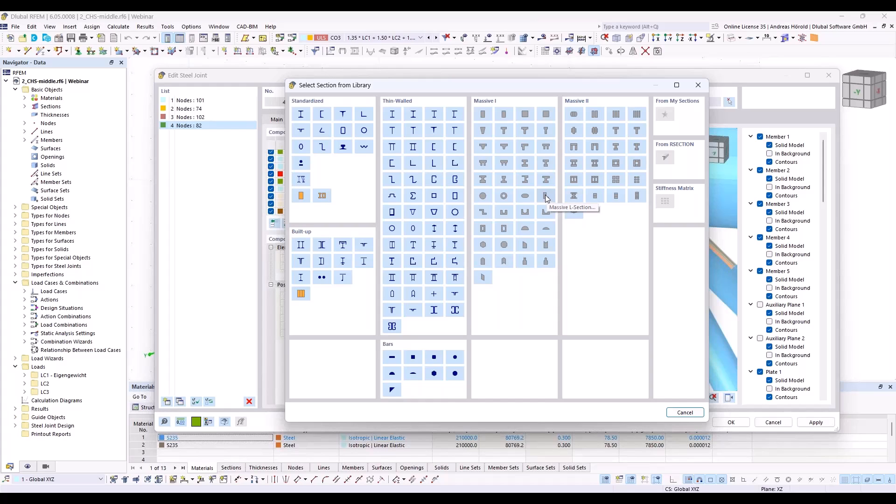
pyautogui.click(547, 231)
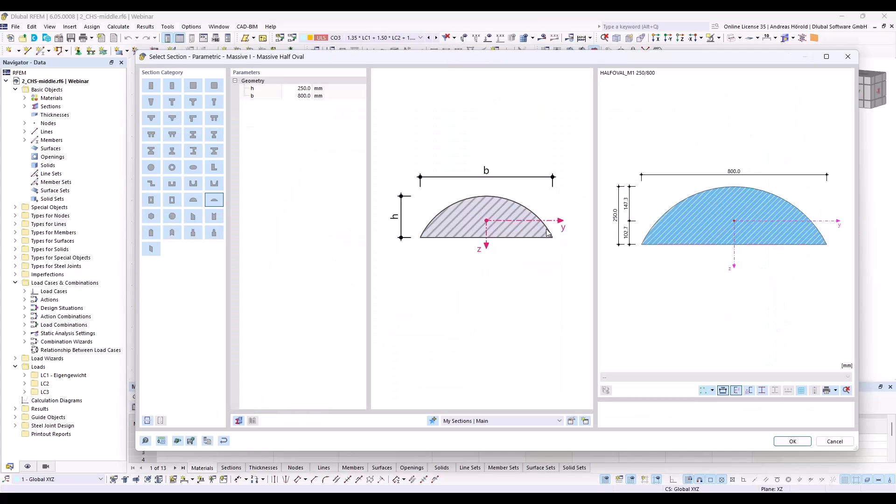
pyautogui.doubleClick(303, 88)
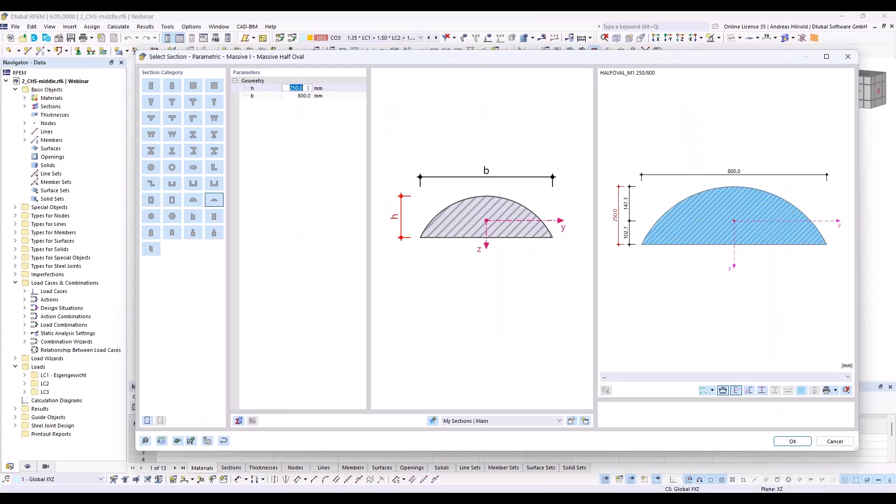
pyautogui.write('75')
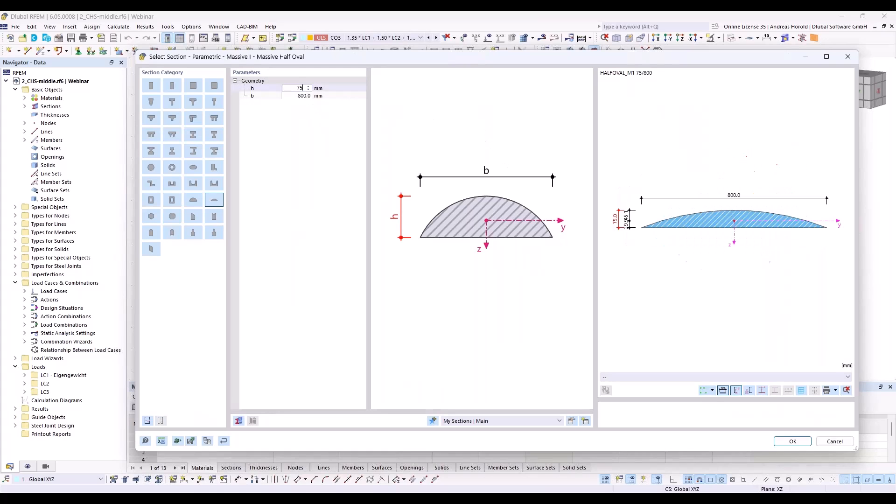
pyautogui.doubleClick(302, 96)
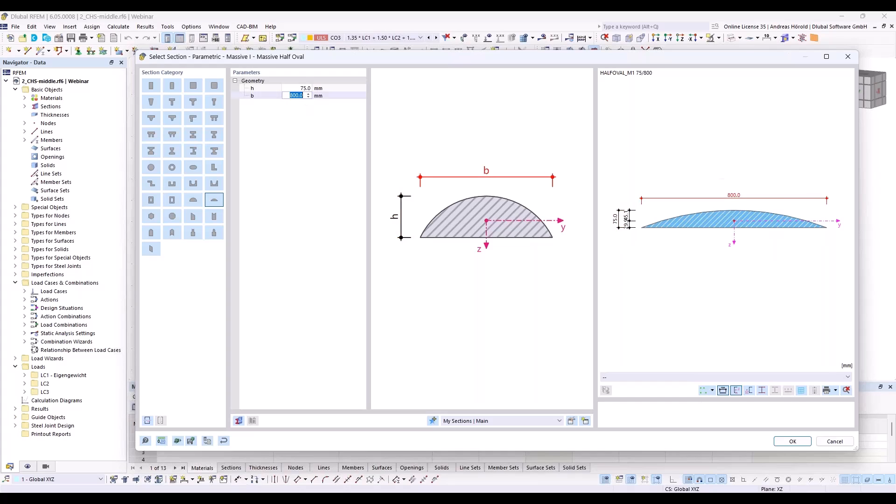
pyautogui.write('250')
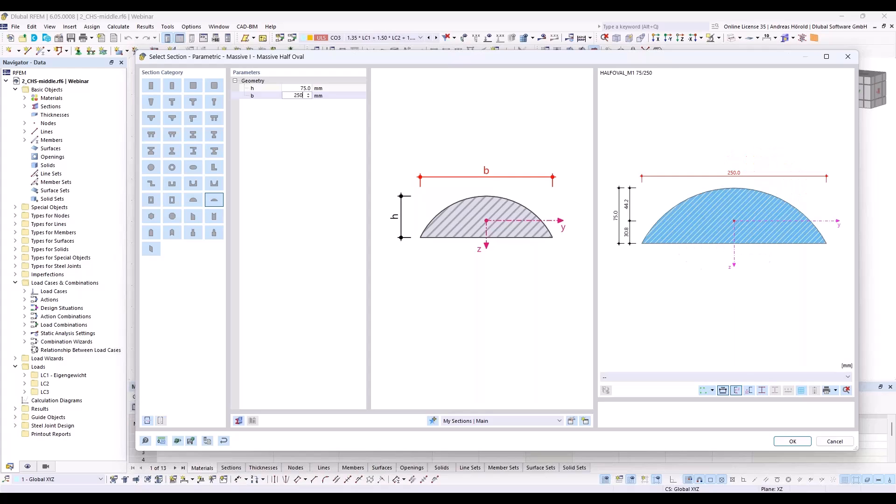
pyautogui.press('Return')
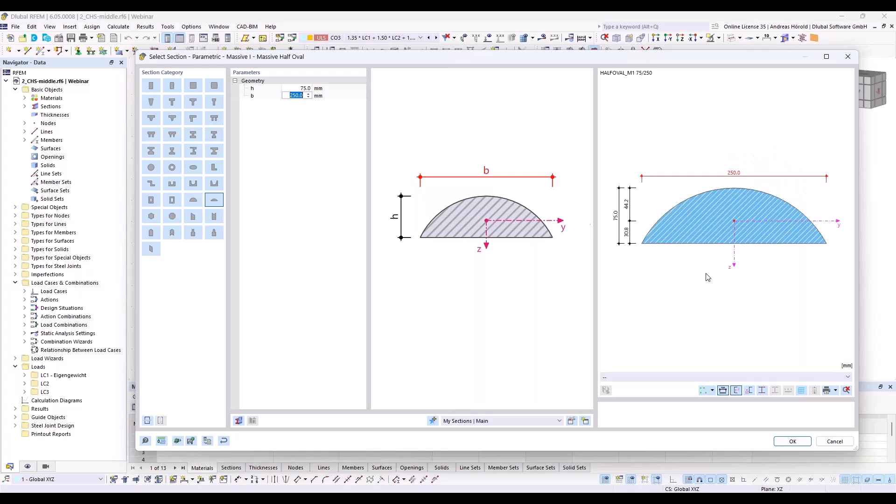
pyautogui.click(792, 442)
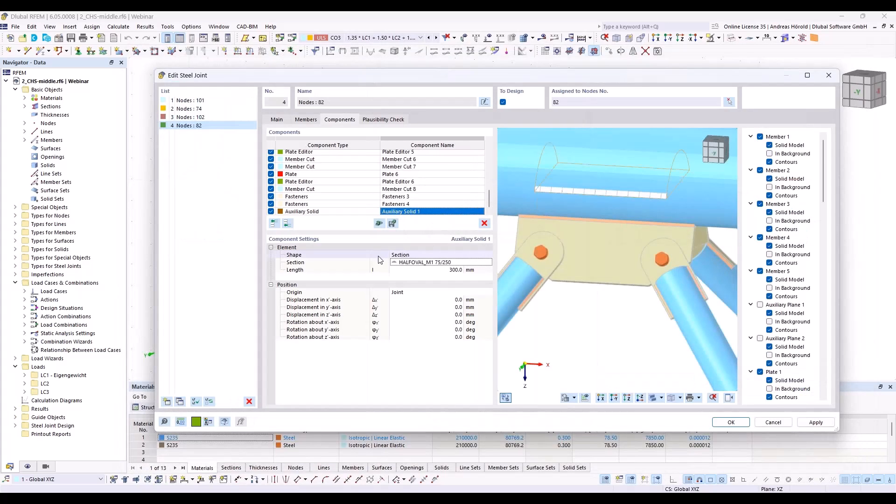
# Step: Set the auxiliary solid's position origin to Plate, referencing Plate 1
pyautogui.click(413, 293)
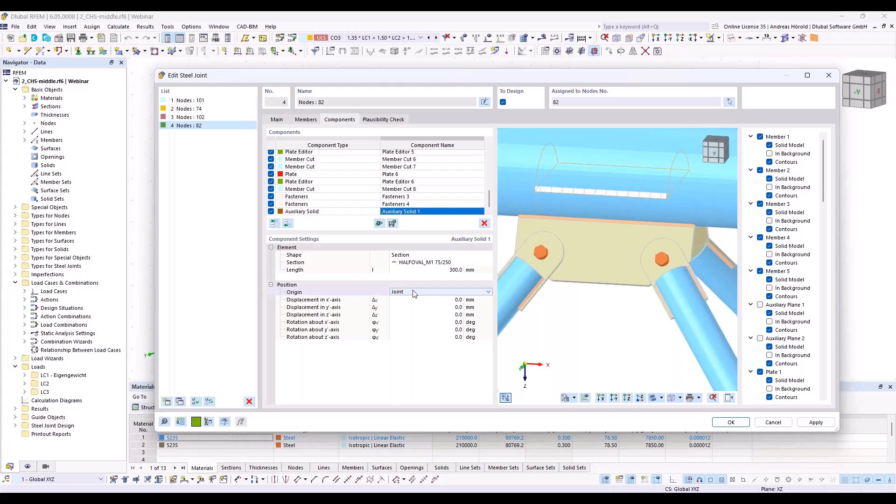
pyautogui.click(413, 292)
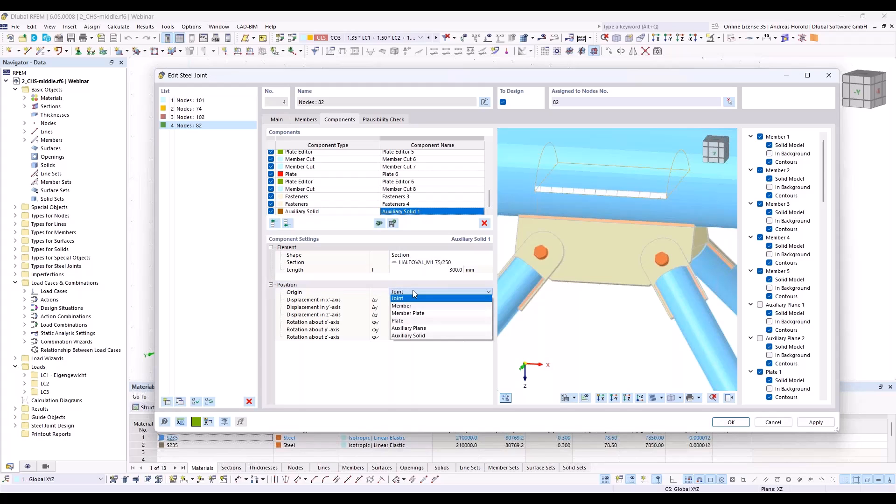
pyautogui.press('Escape')
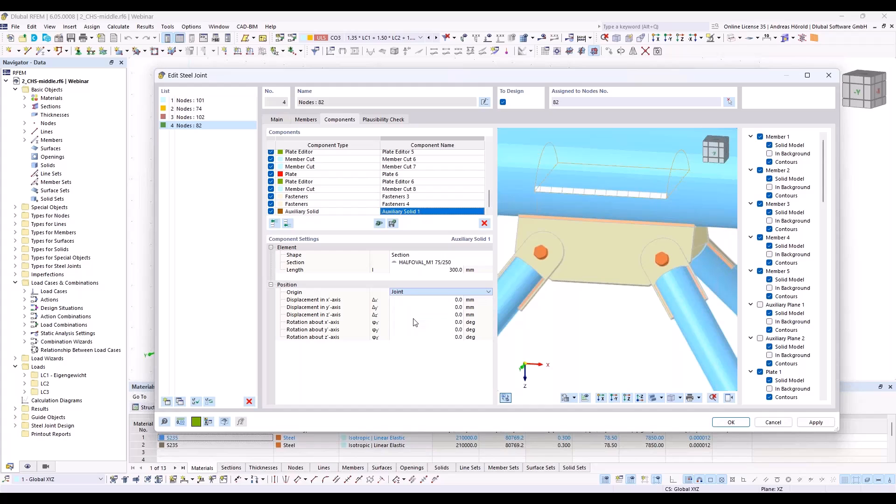
pyautogui.press('Down')
pyautogui.press('Down')
pyautogui.press('Down')
pyautogui.click(477, 292)
pyautogui.press('Escape')
pyautogui.press('Down')
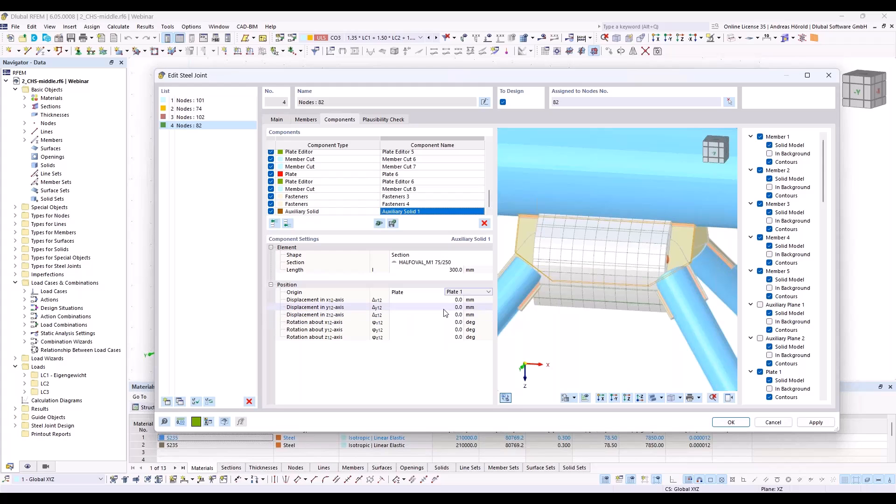
# Step: Rotate the auxiliary solid 90 degrees about the y-axis and 270 degrees about the z-axis, with coordinate systems shown in the preview
pyautogui.click(451, 330)
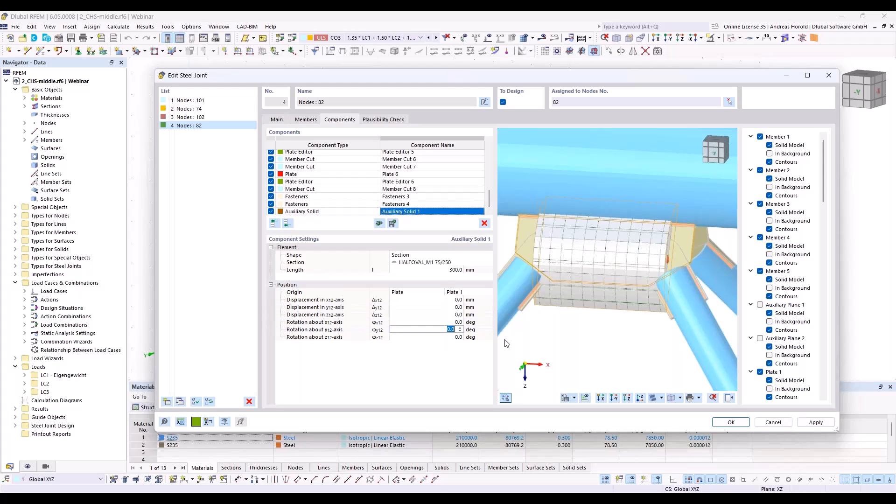
pyautogui.write('90')
pyautogui.press('Tab')
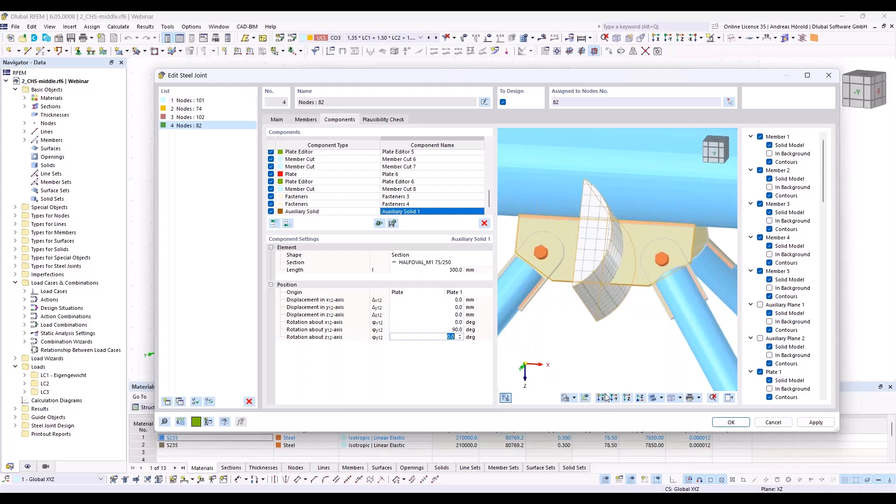
pyautogui.click(574, 398)
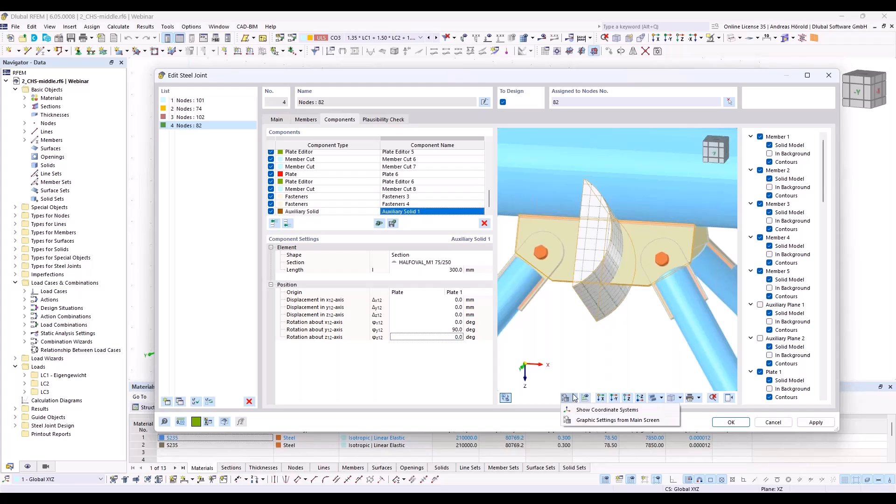
pyautogui.click(588, 411)
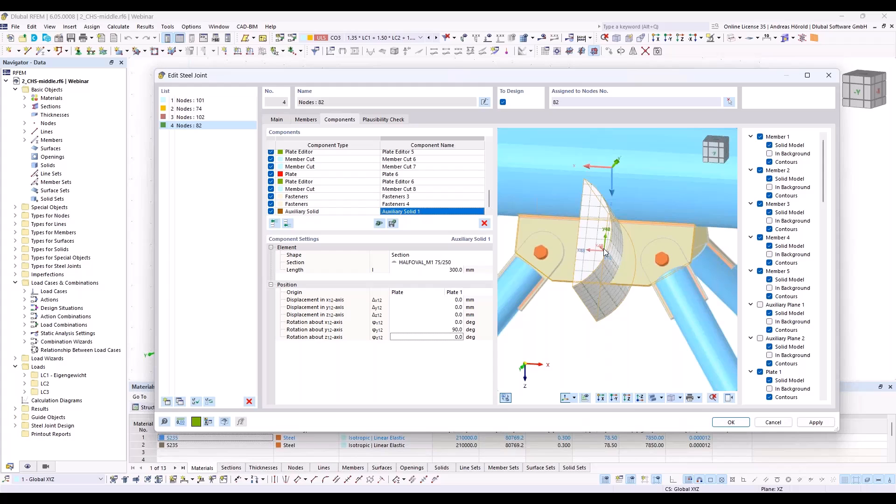
pyautogui.click(451, 336)
pyautogui.write('270')
pyautogui.press('Return')
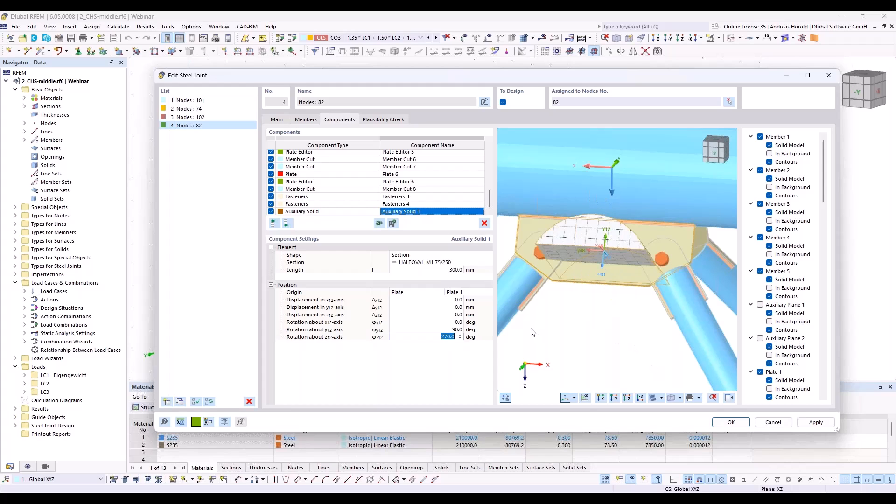
# Step: Displace the auxiliary solid by -66 mm along the y-axis so it overlaps the gusset plate's lower edge
pyautogui.click(453, 307)
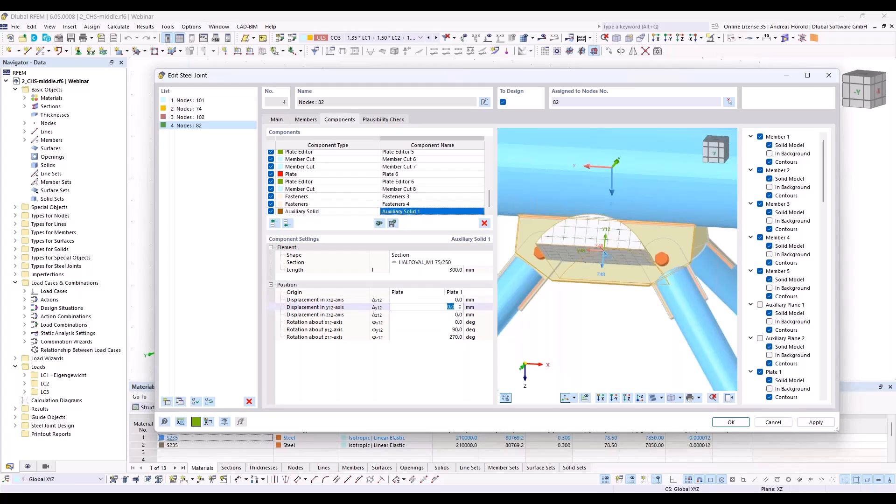
pyautogui.write('-66')
pyautogui.press('Tab')
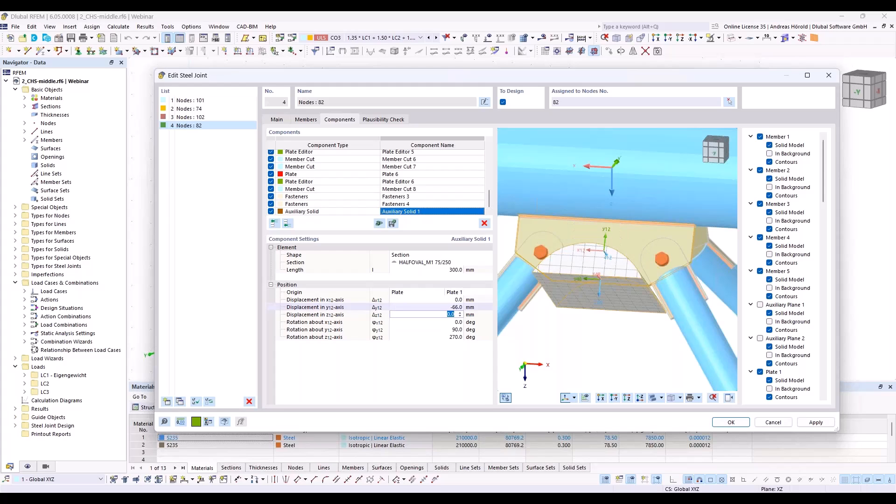
pyautogui.keyDown('ctrl'); pyautogui.moveTo(553, 315); pyautogui.dragTo(573, 354, button='middle'); pyautogui.keyUp('ctrl')
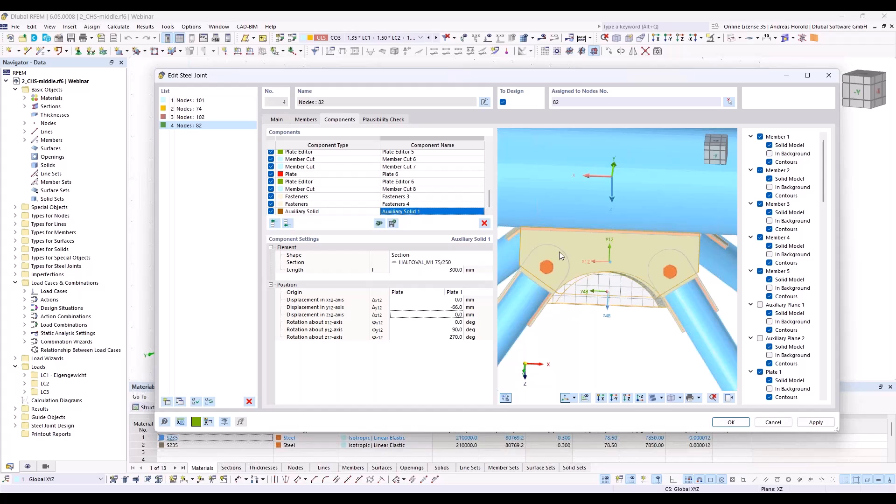
# Step: Add a plate cut for Plate 1 with the cut type By auxiliary solid, cutting via Auxiliary Solid 1
pyautogui.click(287, 224)
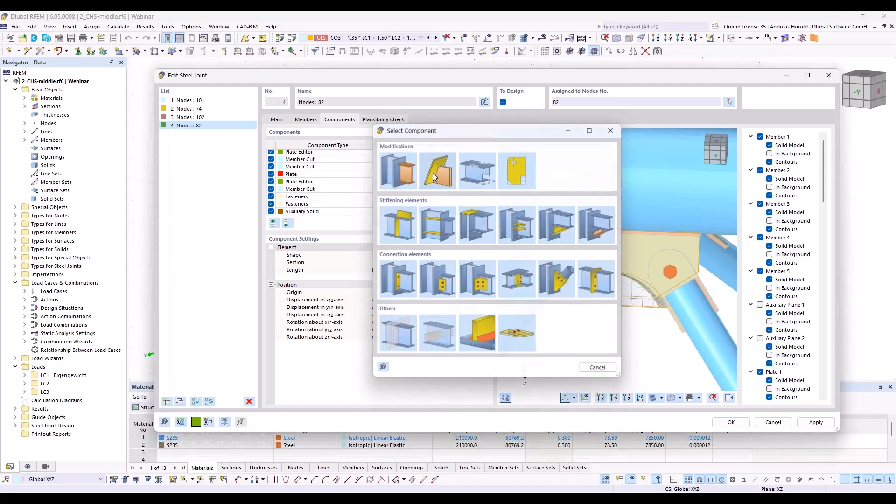
pyautogui.click(433, 176)
pyautogui.click(438, 255)
pyautogui.click(440, 256)
pyautogui.click(439, 270)
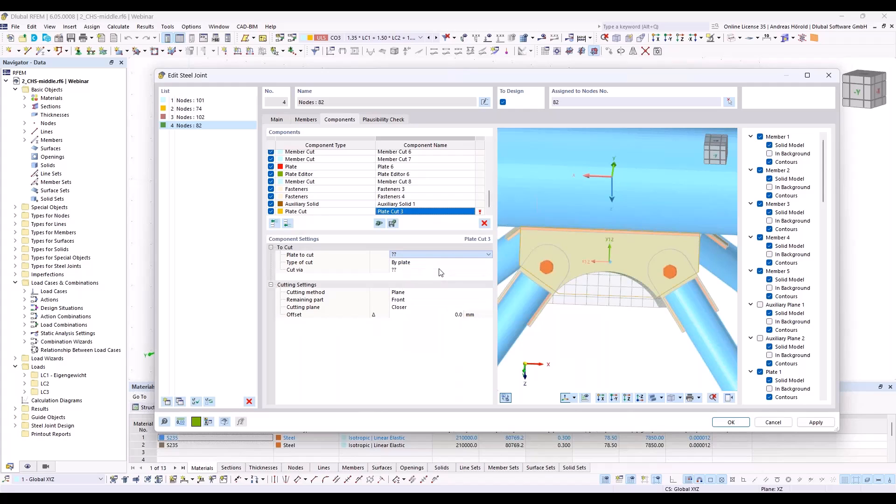
pyautogui.click(441, 264)
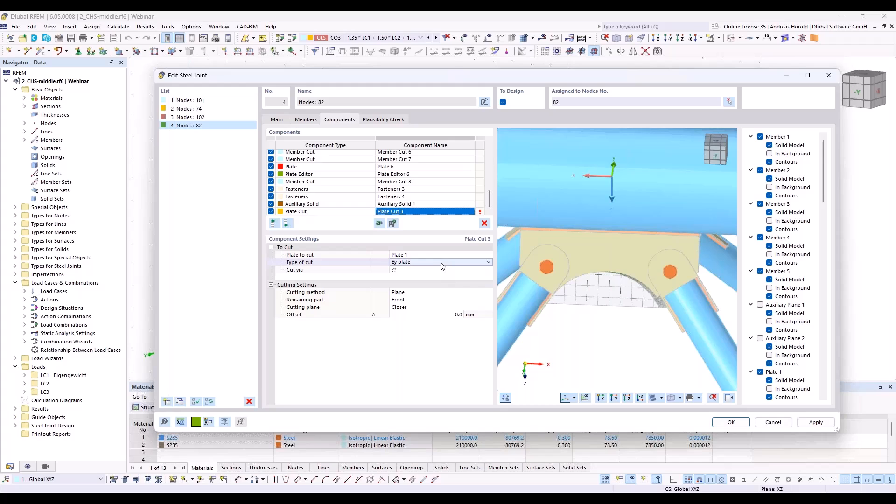
pyautogui.click(468, 264)
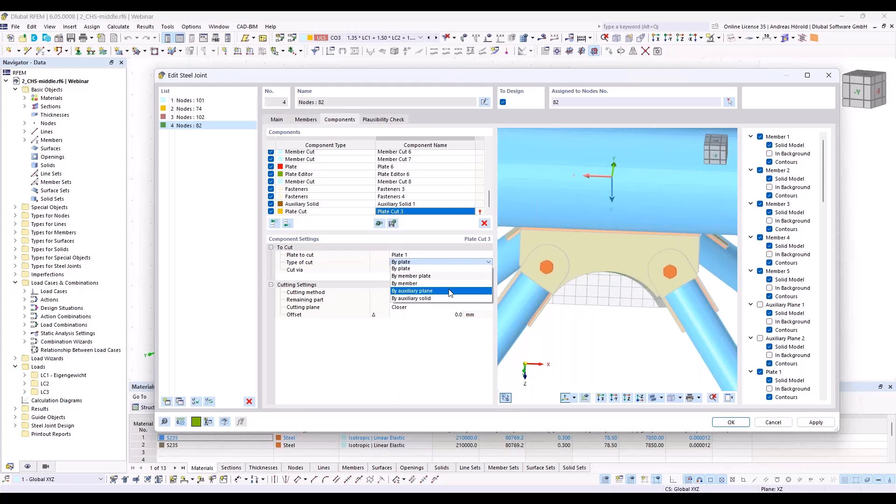
pyautogui.click(451, 291)
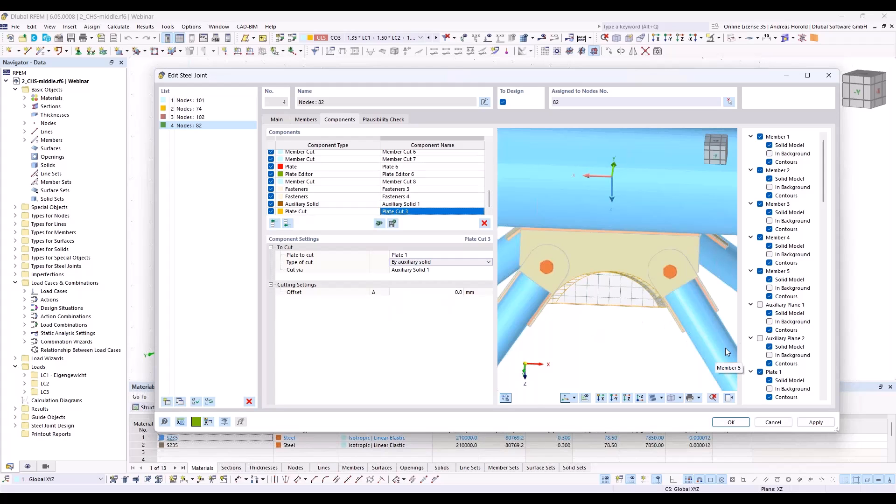
# Step: Hide Auxiliary Solid 1 in the joint preview to expose the curved recess in Plate 1
pyautogui.scroll(-5, 764, 336)
pyautogui.scroll(-14, 764, 336)
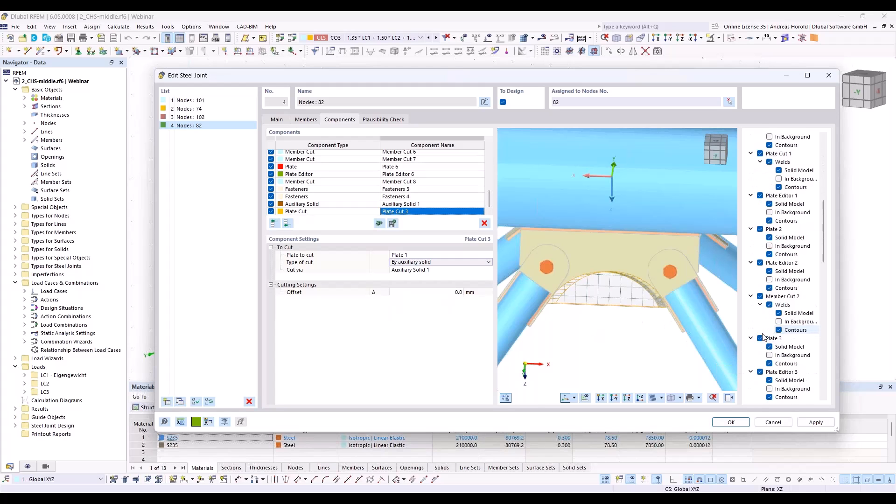
pyautogui.scroll(-7, 763, 336)
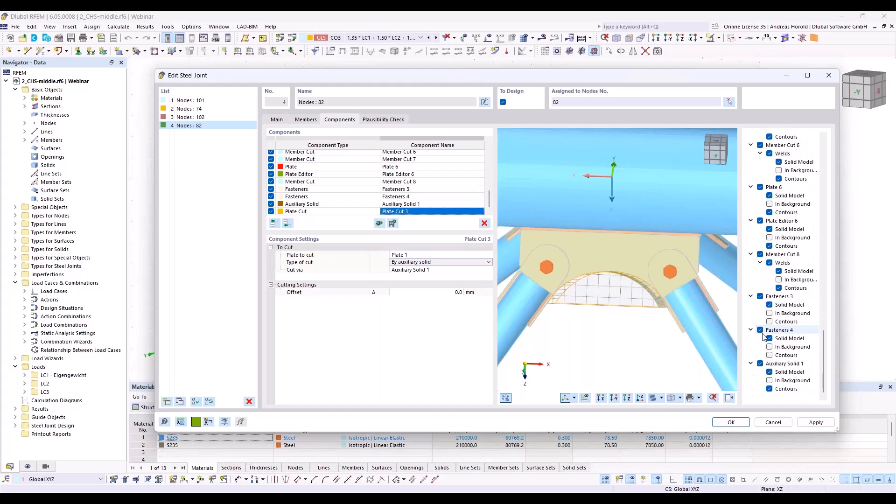
pyautogui.click(759, 364)
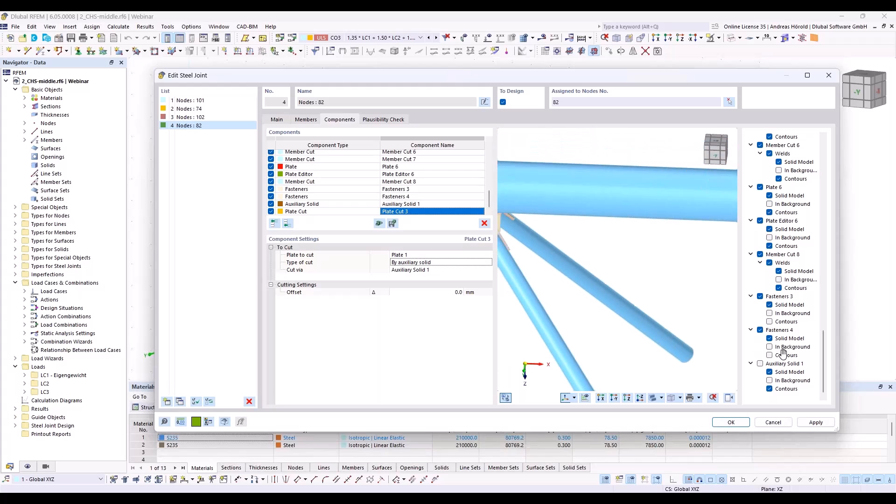
pyautogui.scroll(5, 673, 335)
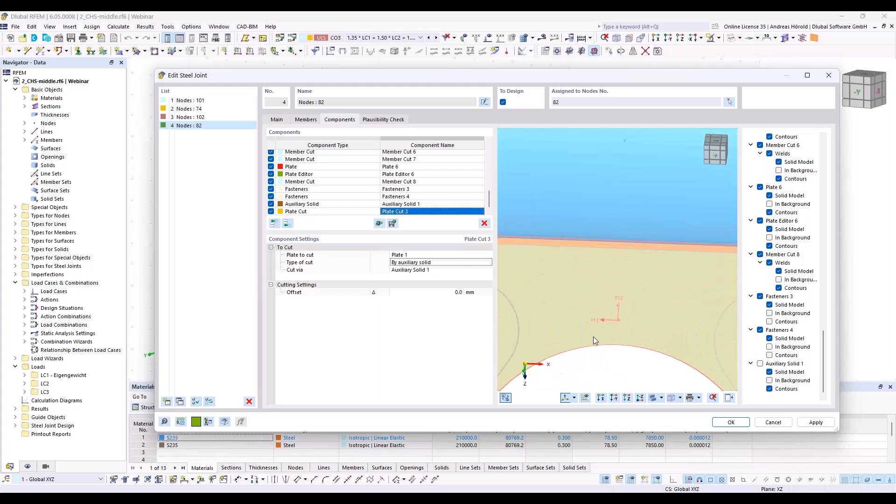
pyautogui.scroll(-3, 593, 341)
pyautogui.moveTo(594, 340); pyautogui.dragTo(616, 282, button='middle')
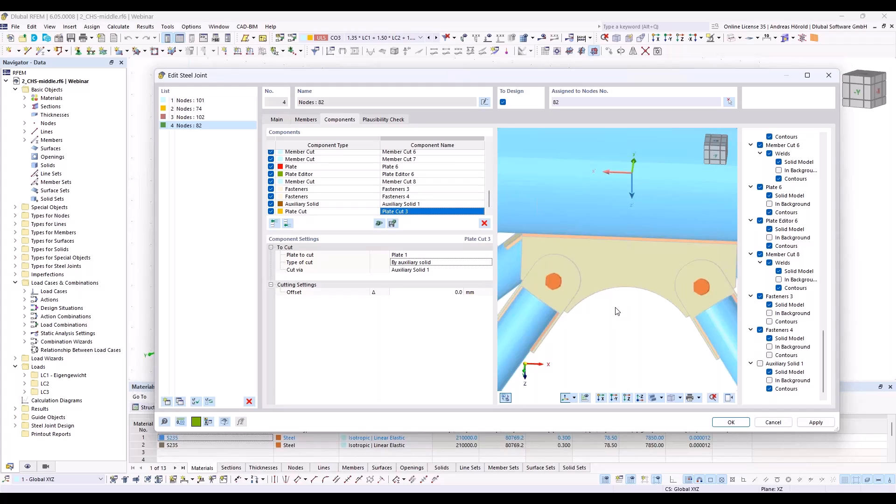
# Step: Copy Auxiliary Solid 1 and Plate Cut 3 together to the end of the component list
pyautogui.click(326, 204)
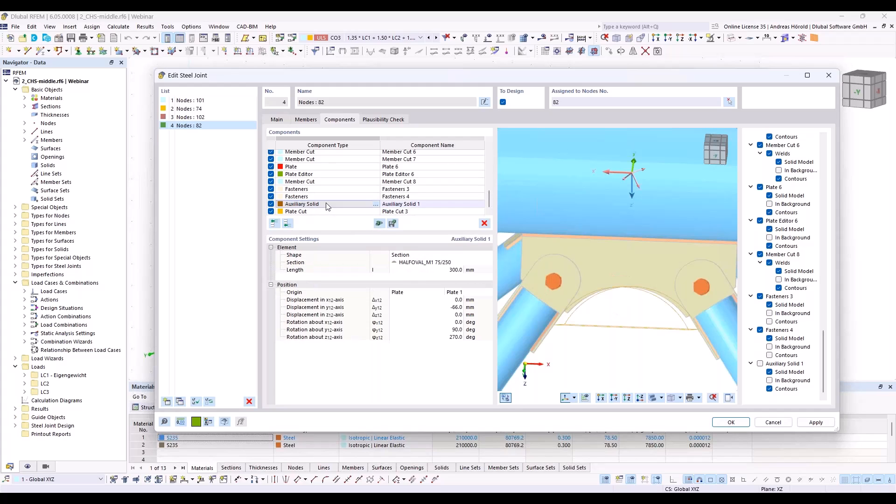
pyautogui.keyDown('shift'); pyautogui.click(331, 213); pyautogui.keyUp('shift')
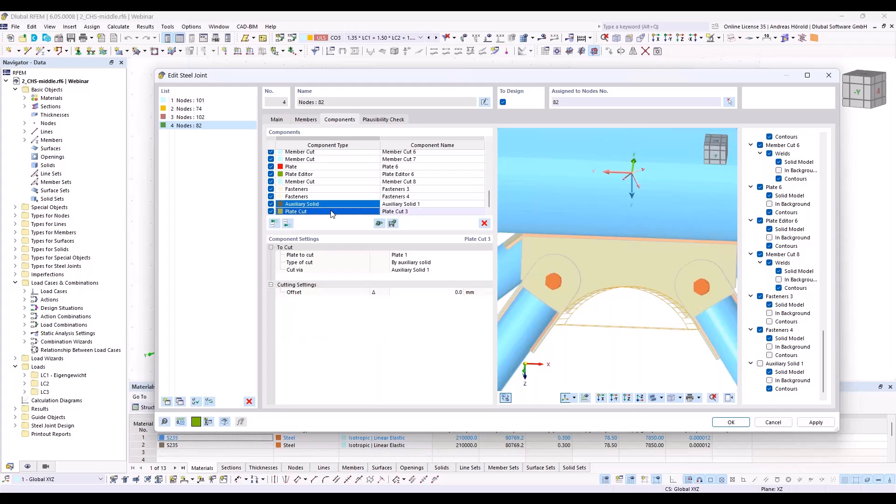
pyautogui.rightClick(331, 211)
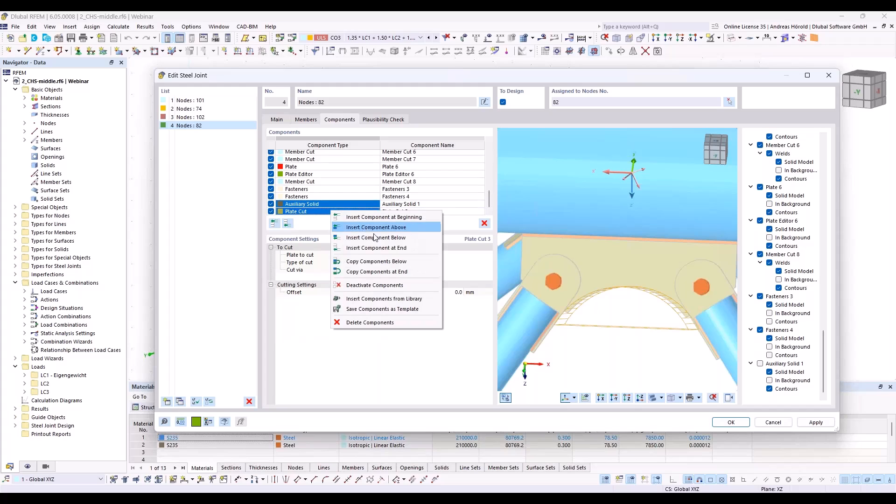
pyautogui.click(400, 273)
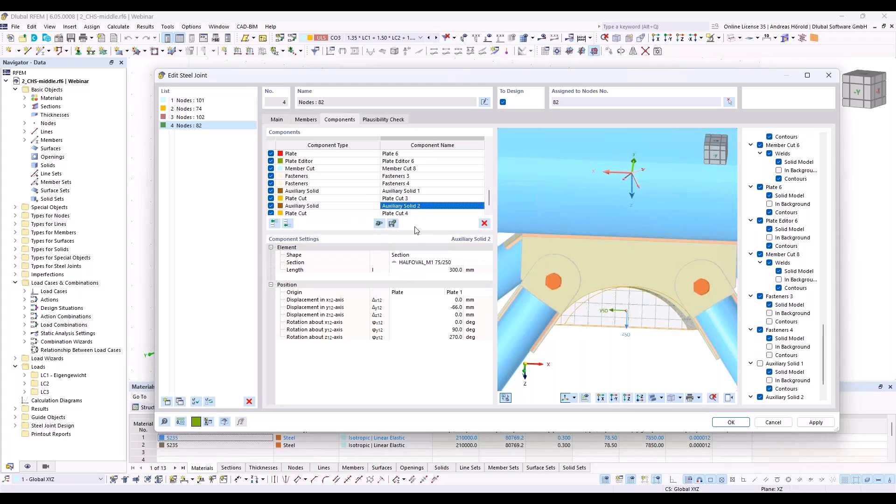
# Step: Change the reference plate of Auxiliary Solid 2's position origin to Plate 4
pyautogui.click(463, 292)
pyautogui.click(462, 293)
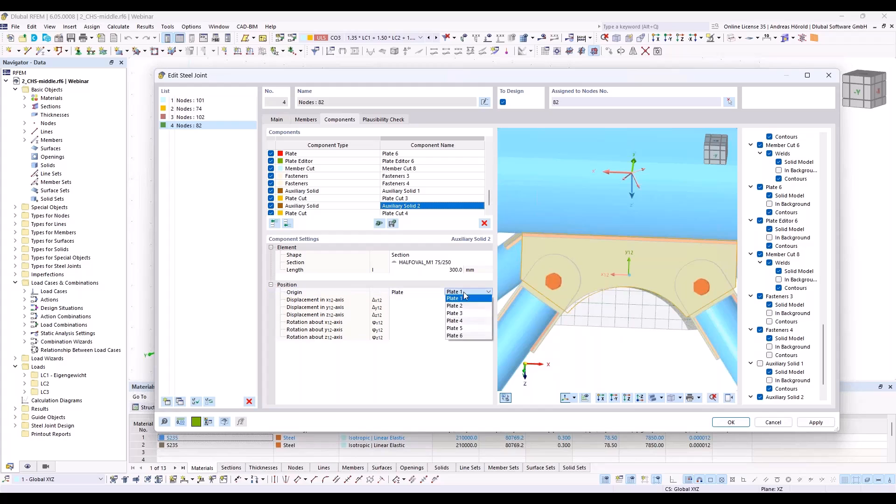
pyautogui.click(698, 328)
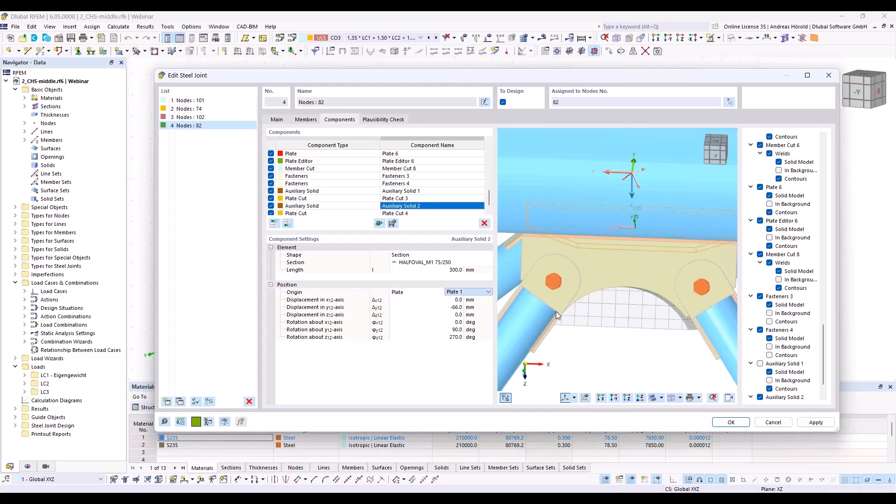
pyautogui.keyDown('ctrl'); pyautogui.moveTo(539, 308); pyautogui.dragTo(610, 305, button='middle'); pyautogui.keyUp('ctrl')
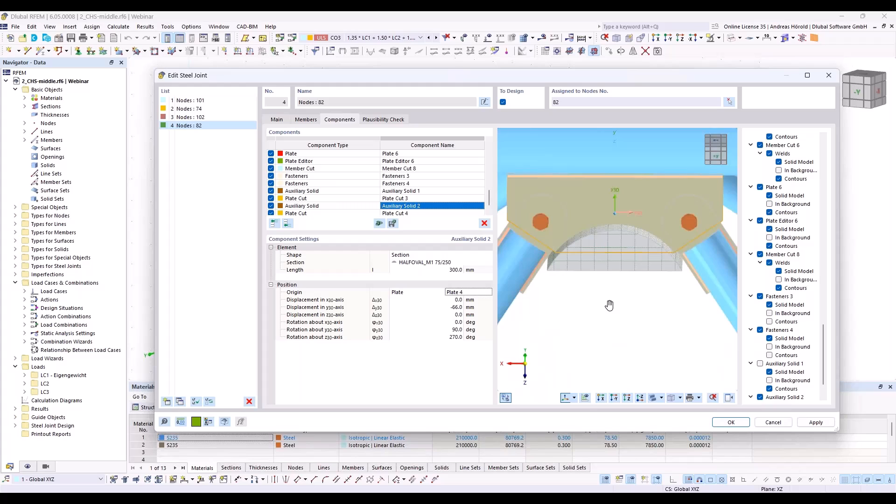
# Step: Set the plate to cut in Plate Cut 4 to Plate 4
pyautogui.doubleClick(396, 213)
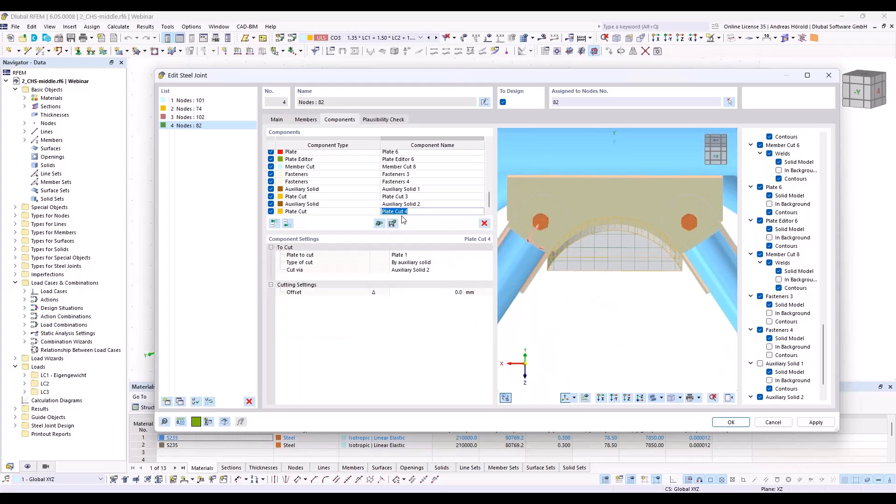
pyautogui.click(416, 257)
pyautogui.click(417, 257)
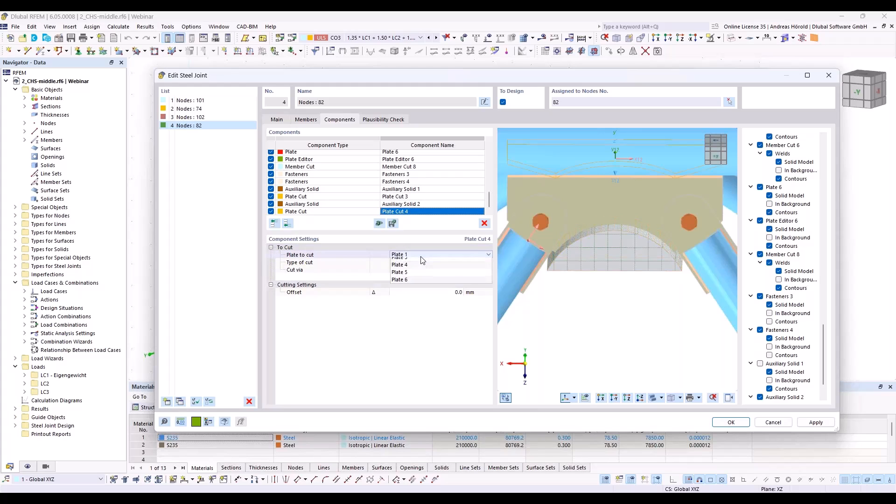
pyautogui.click(418, 283)
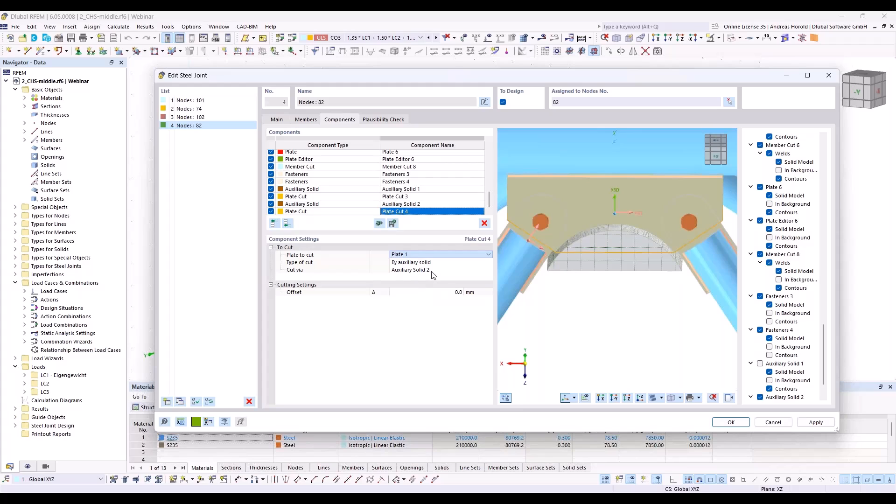
# Step: Hide Auxiliary Solid 2 in the joint preview to expose the recess in Plate 4
pyautogui.scroll(-2, 757, 357)
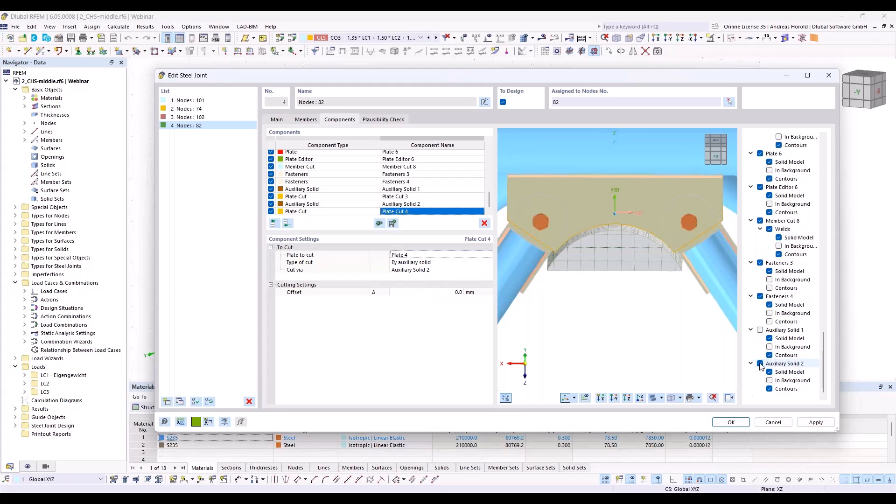
pyautogui.click(760, 364)
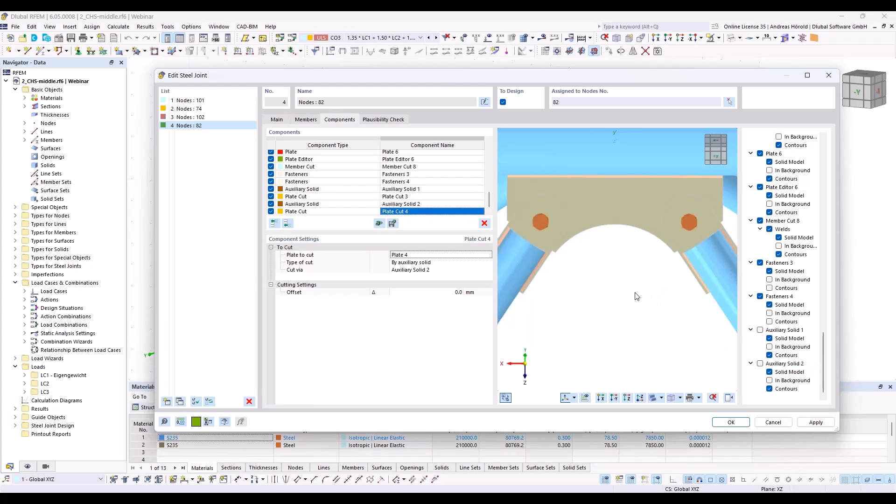
pyautogui.keyDown('ctrl'); pyautogui.moveTo(596, 263); pyautogui.dragTo(591, 189, button='middle'); pyautogui.keyUp('ctrl')
pyautogui.scroll(-2, 592, 192)
pyautogui.click(614, 398)
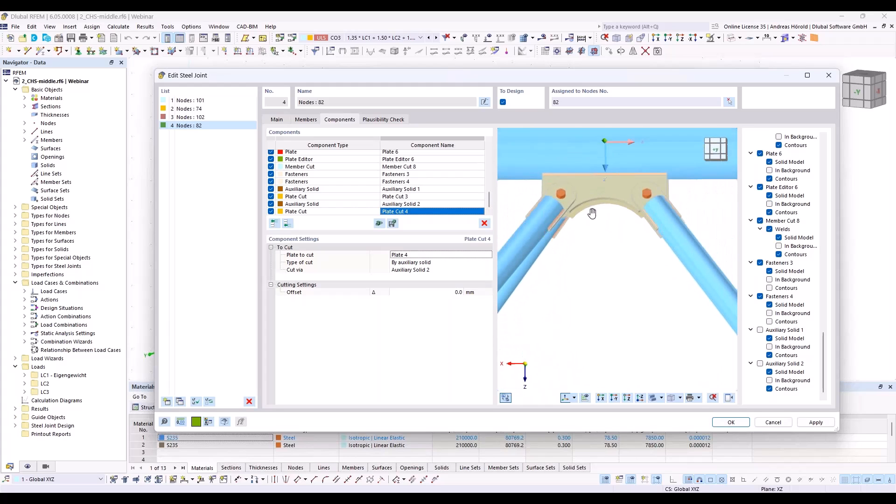
pyautogui.click(614, 397)
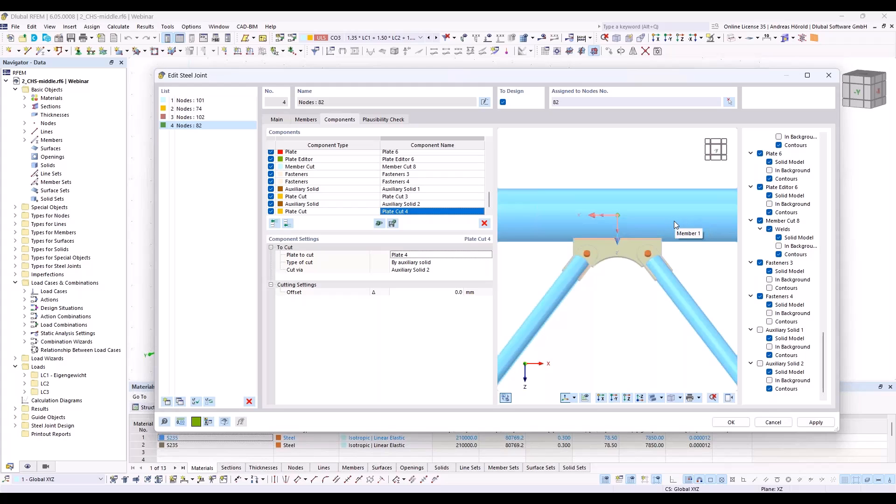
# Step: Add another auxiliary solid at the end of the components, shaped as a cylinder with a diameter of 50 mm
pyautogui.scroll(-3, 606, 186)
pyautogui.scroll(4, 605, 187)
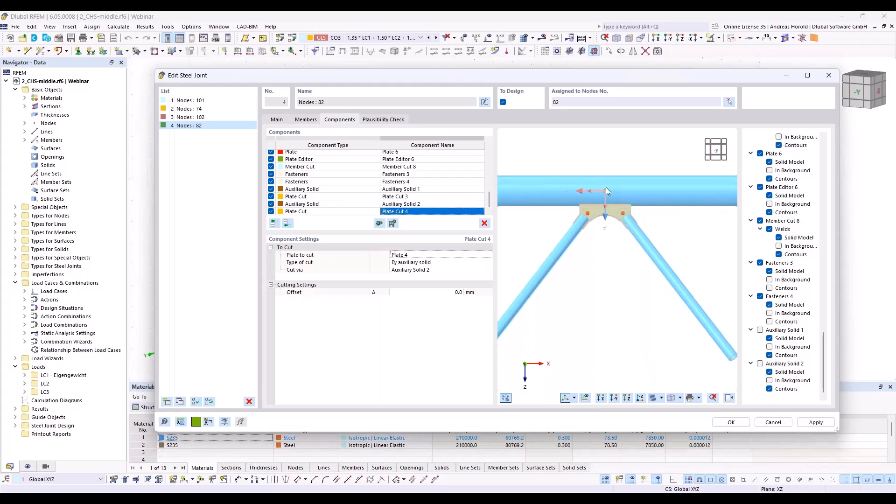
pyautogui.moveTo(605, 187); pyautogui.dragTo(620, 279, button='middle')
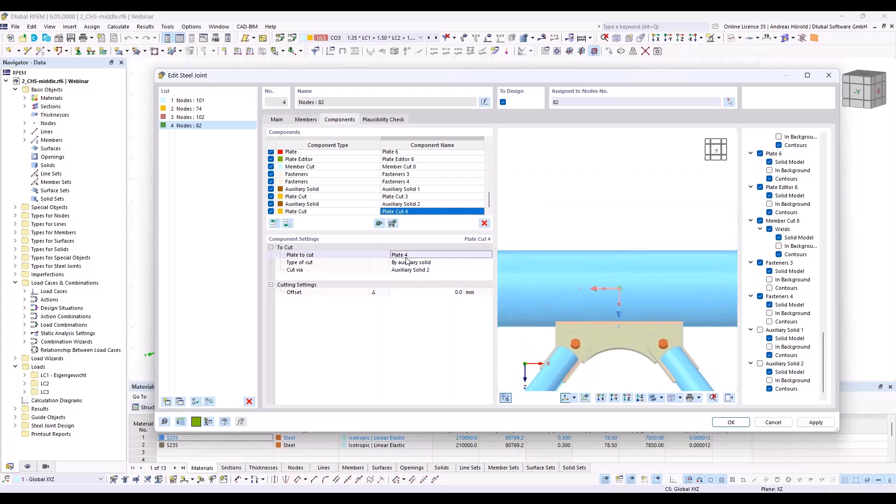
pyautogui.click(289, 224)
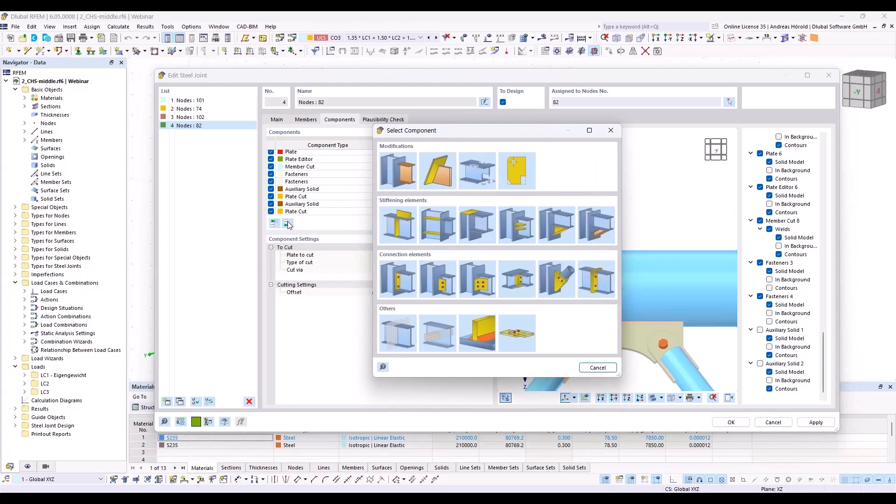
pyautogui.click(431, 330)
pyautogui.click(426, 255)
pyautogui.click(426, 270)
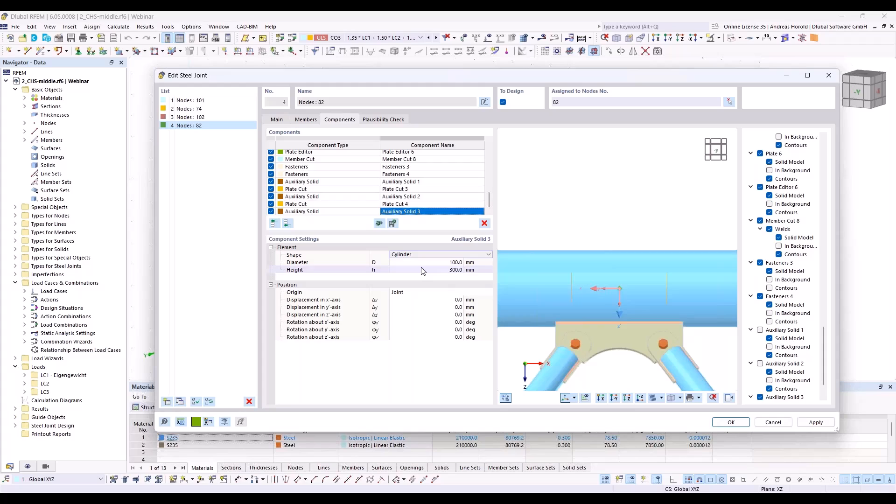
pyautogui.click(443, 262)
pyautogui.write('50')
pyautogui.press('Tab')
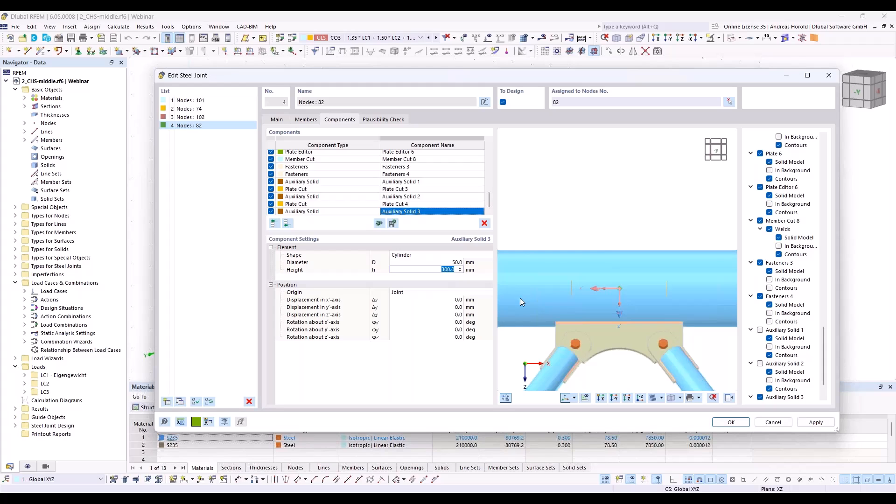
# Step: Rotate the cylindrical auxiliary solid 90 degrees about the z-axis so it runs crosswise through the chord
pyautogui.click(454, 337)
pyautogui.write('90')
pyautogui.press('Return')
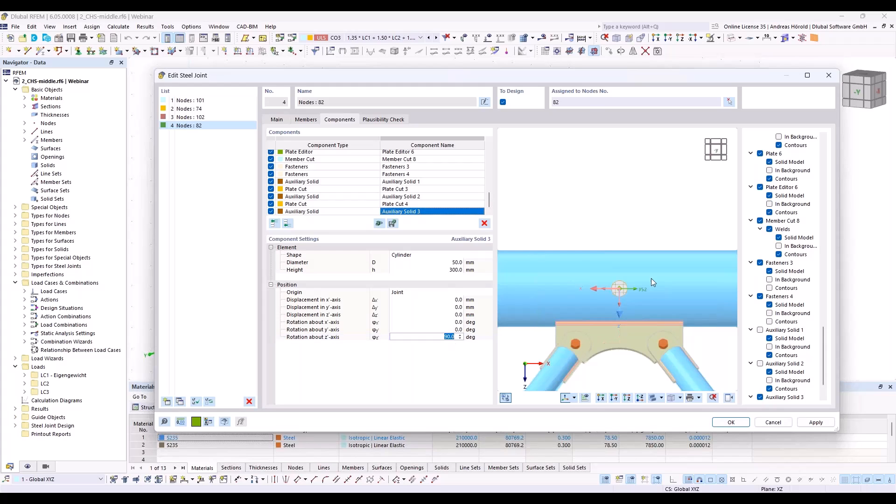
pyautogui.keyDown('ctrl'); pyautogui.moveTo(642, 221); pyautogui.dragTo(615, 229, button='middle'); pyautogui.keyUp('ctrl')
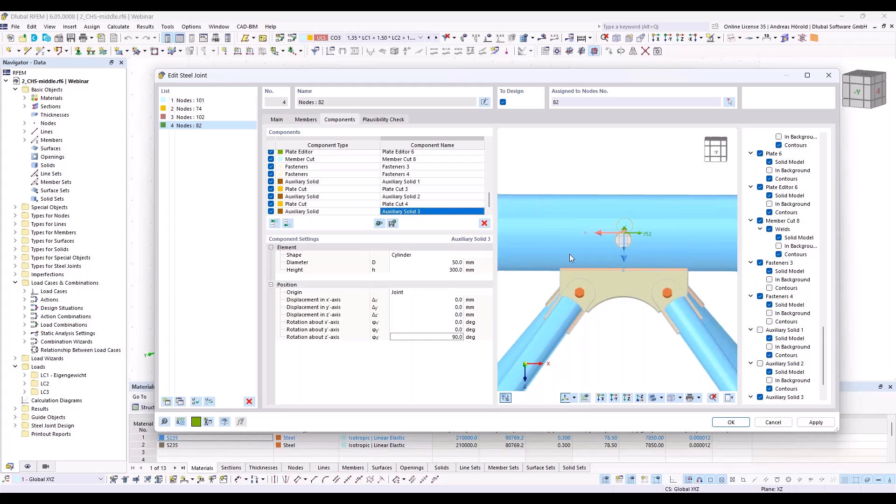
# Step: Displace the cylindrical auxiliary solid by -120 mm along the x-axis and 40 mm along the z-axis
pyautogui.click(460, 300)
pyautogui.write('-120')
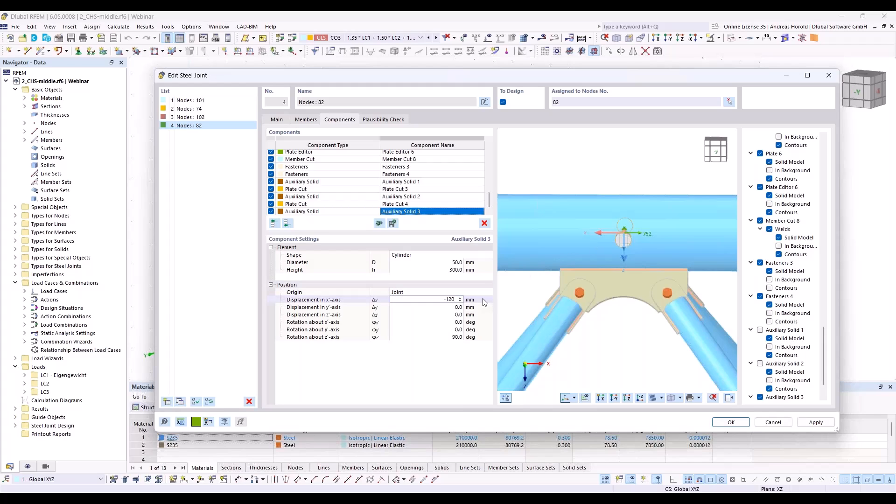
pyautogui.press('Tab')
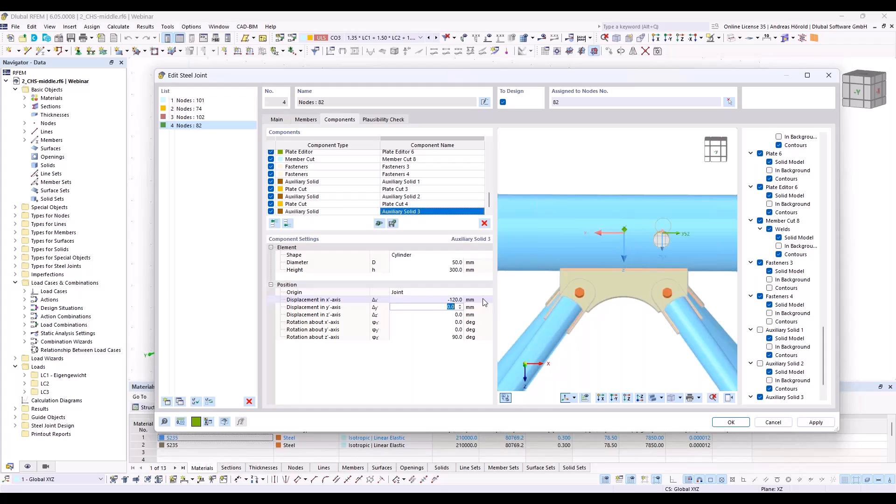
pyautogui.click(456, 315)
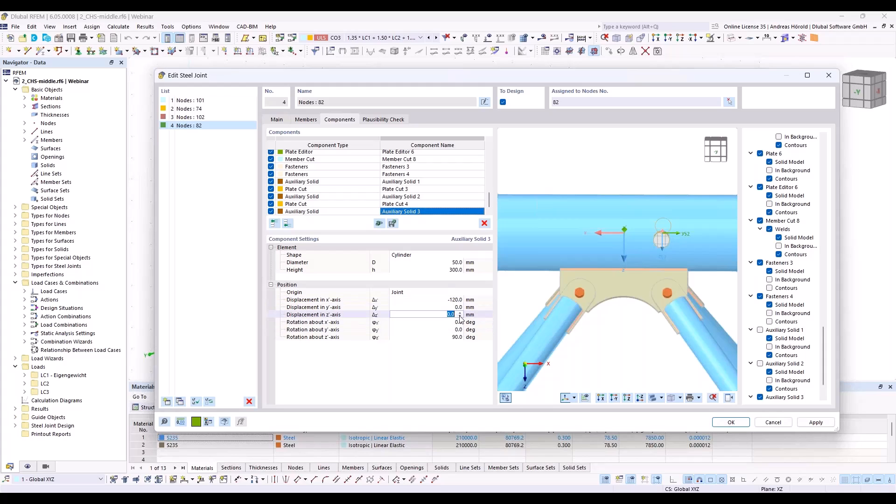
pyautogui.write('40')
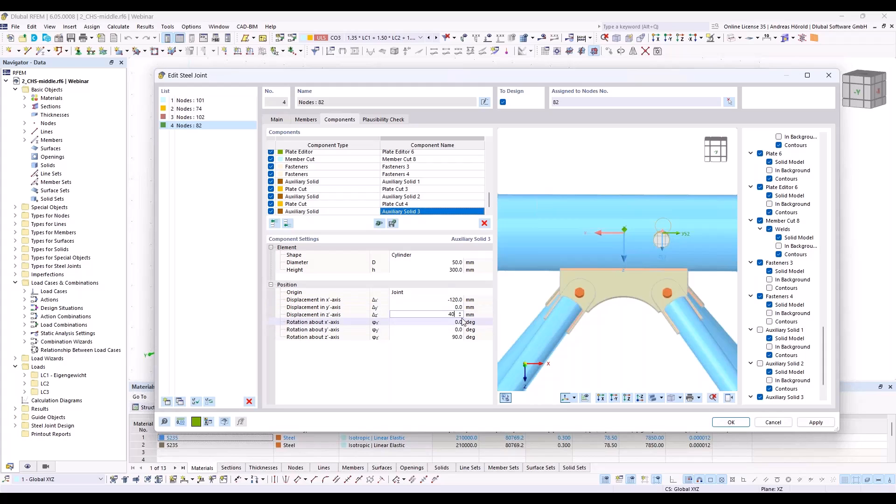
pyautogui.click(460, 322)
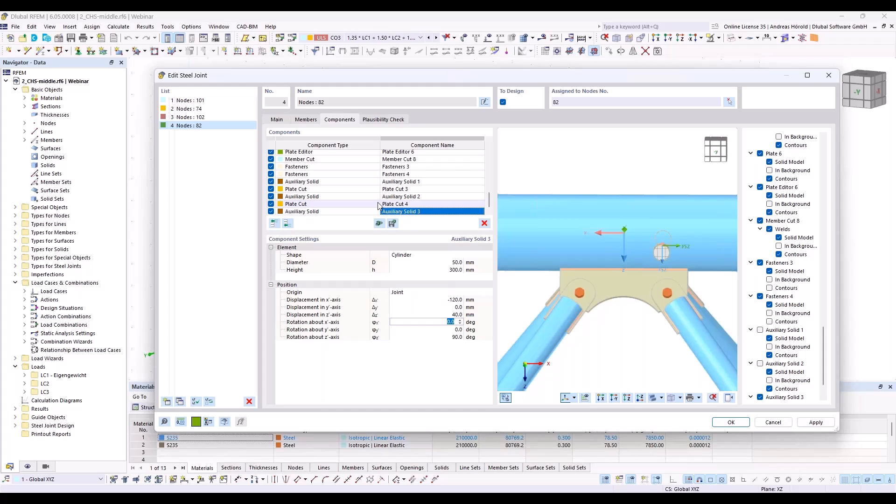
# Step: Add a member cut component after Auxiliary Solid 3 and assign Member 1 as the member to cut
pyautogui.click(289, 223)
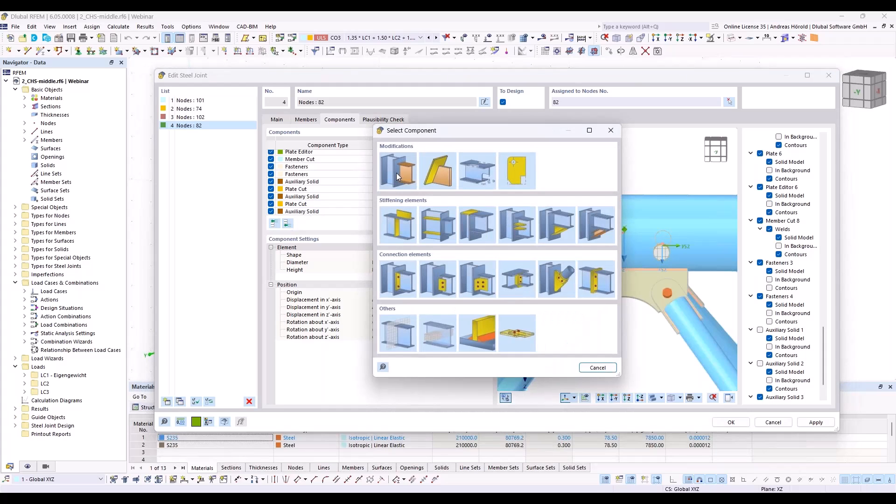
pyautogui.click(397, 176)
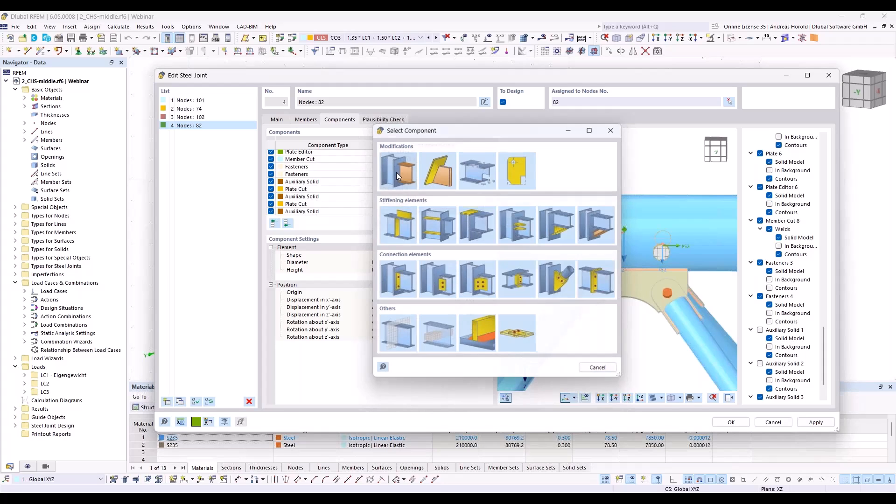
pyautogui.click(413, 255)
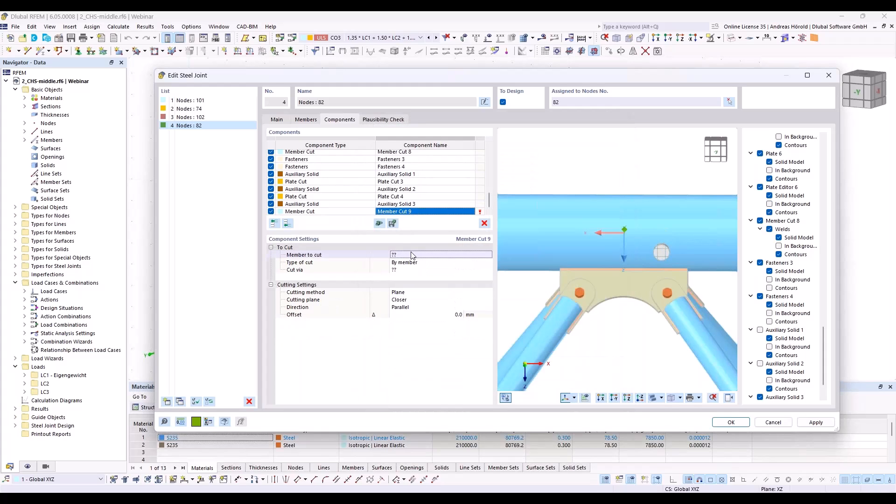
pyautogui.click(412, 254)
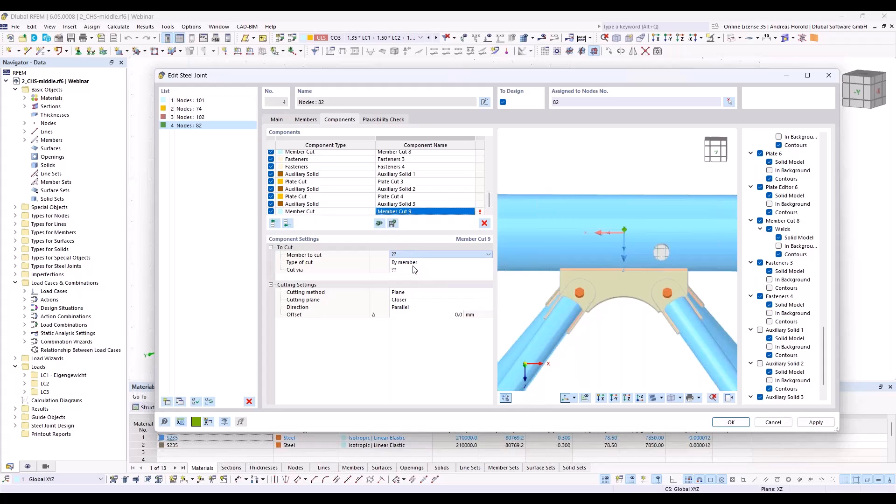
pyautogui.click(423, 264)
# Step: Set the new member cut's type to By auxiliary solid and cut it via Auxiliary Solid 3
pyautogui.click(423, 262)
pyautogui.click(425, 286)
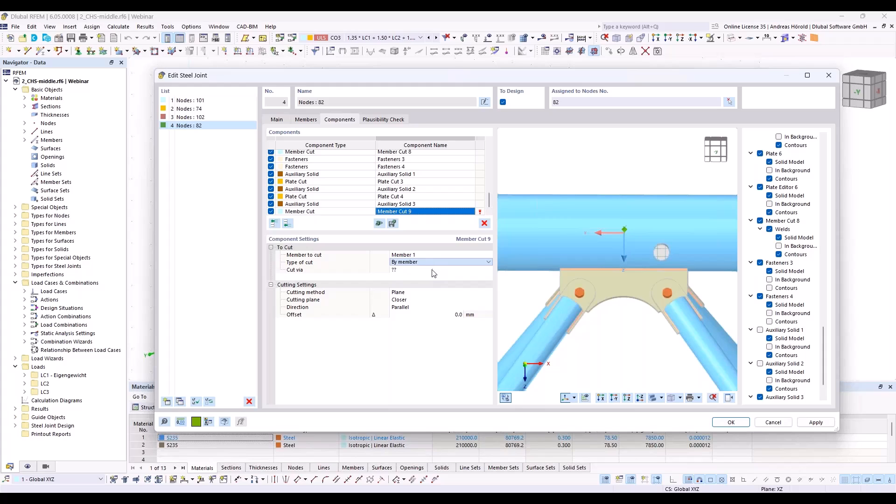
pyautogui.click(432, 271)
pyautogui.click(432, 270)
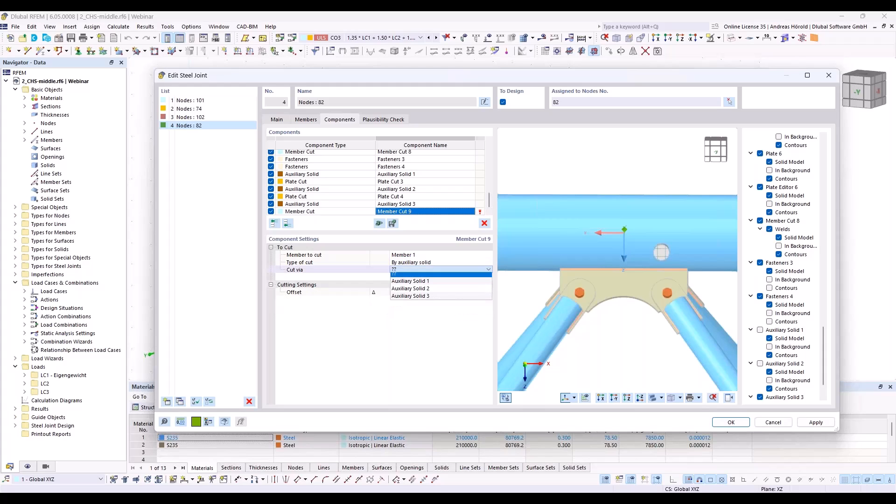
pyautogui.click(430, 291)
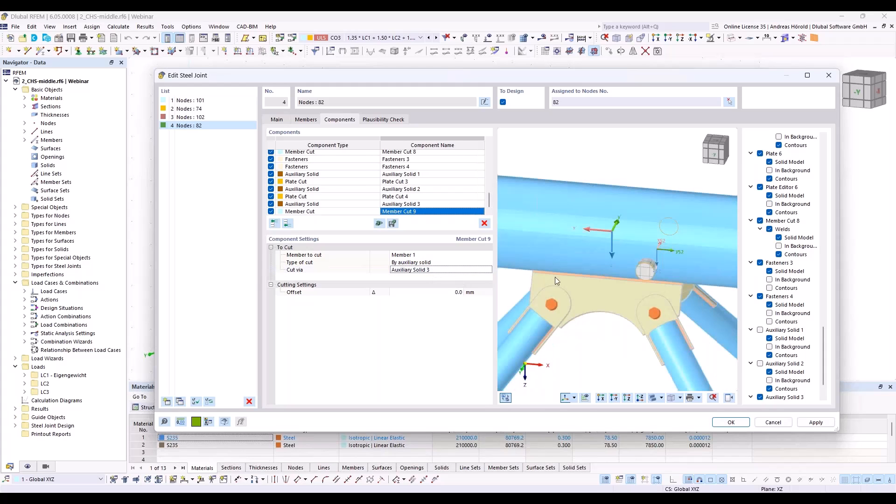
# Step: Hide Auxiliary Solid 3 in the joint preview to expose the hole in the chord
pyautogui.keyDown('ctrl'); pyautogui.moveTo(655, 304); pyautogui.dragTo(660, 257, button='middle'); pyautogui.keyUp('ctrl')
pyautogui.rightClick(660, 257)
pyautogui.click(744, 377)
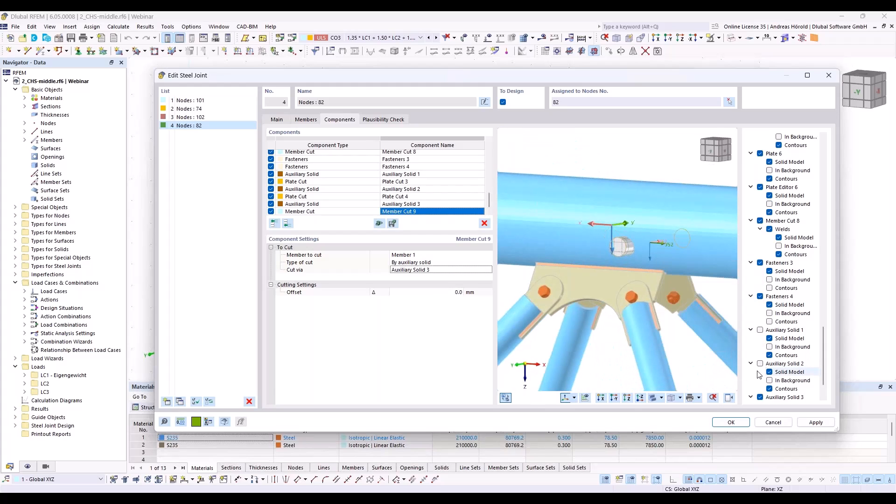
pyautogui.scroll(-2, 746, 378)
pyautogui.click(760, 364)
pyautogui.keyDown('ctrl'); pyautogui.moveTo(659, 329); pyautogui.dragTo(710, 324, button='middle'); pyautogui.keyUp('ctrl')
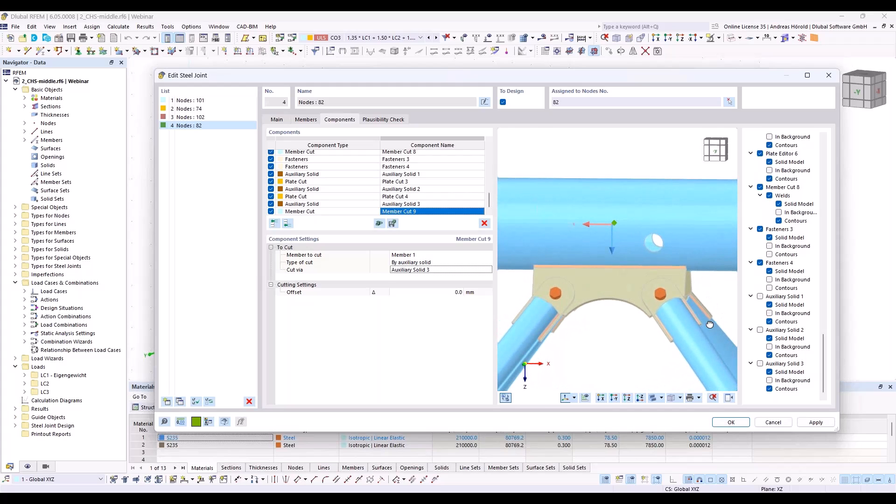
# Step: Show Auxiliary Solid 3 in the preview again and try a cylinder height of 100 mm
pyautogui.click(760, 364)
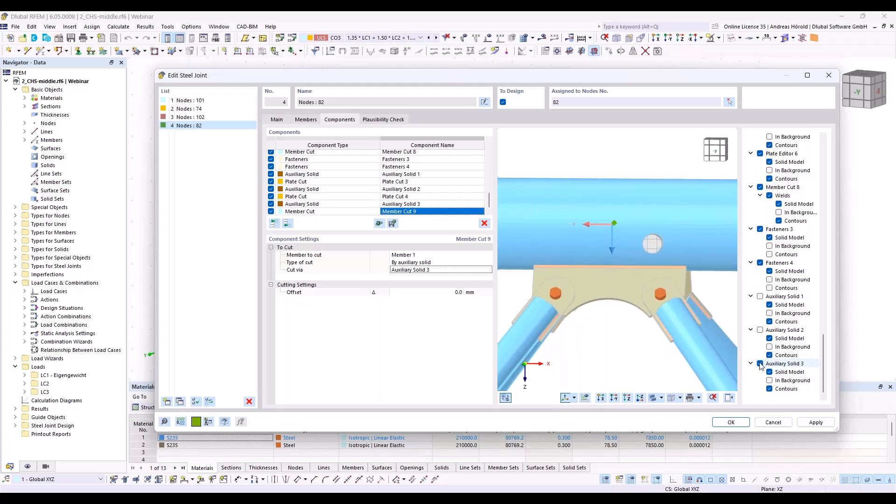
pyautogui.click(434, 204)
pyautogui.keyDown('ctrl'); pyautogui.moveTo(649, 278); pyautogui.dragTo(542, 325, button='middle'); pyautogui.keyUp('ctrl')
pyautogui.keyDown('ctrl'); pyautogui.moveTo(587, 308); pyautogui.dragTo(673, 305, button='middle'); pyautogui.keyUp('ctrl')
pyautogui.click(449, 270)
pyautogui.write('100')
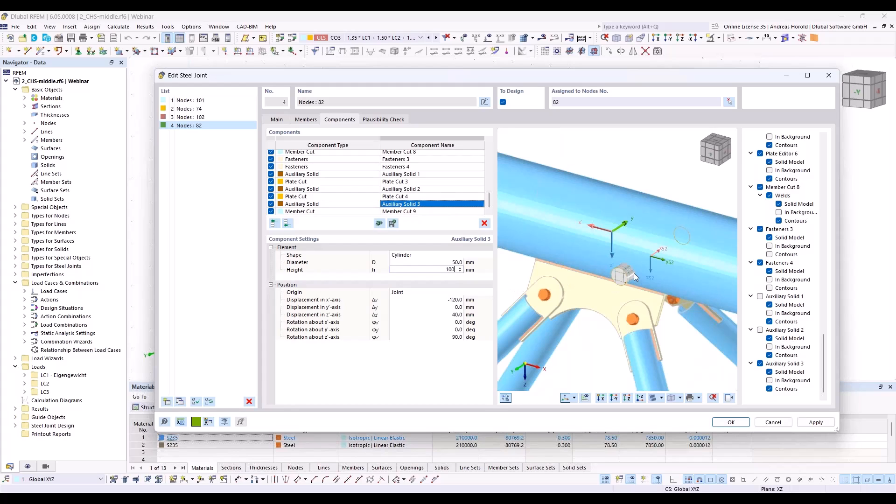
pyautogui.press('Tab')
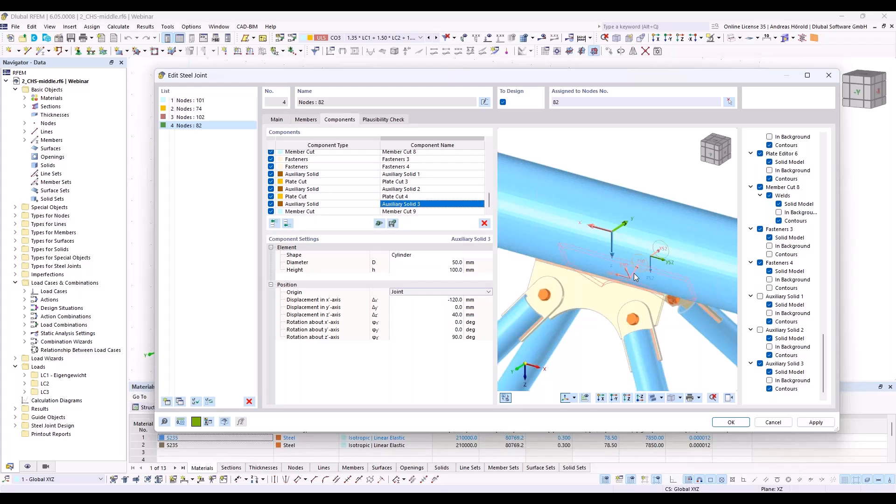
# Step: Set the height of Auxiliary Solid 3 to 300 mm and hide the solid in the joint preview
pyautogui.keyDown('ctrl'); pyautogui.moveTo(681, 352); pyautogui.dragTo(694, 326, button='middle'); pyautogui.keyUp('ctrl')
pyautogui.click(465, 271)
pyautogui.write('300')
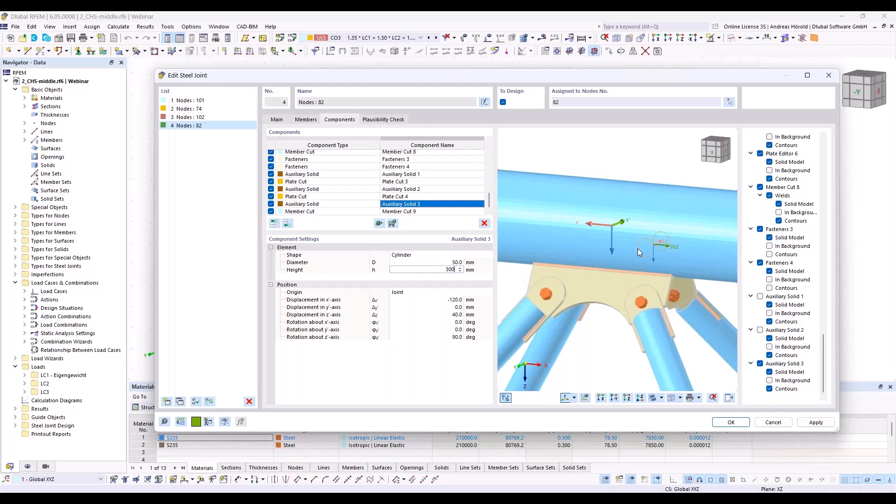
pyautogui.press('Return')
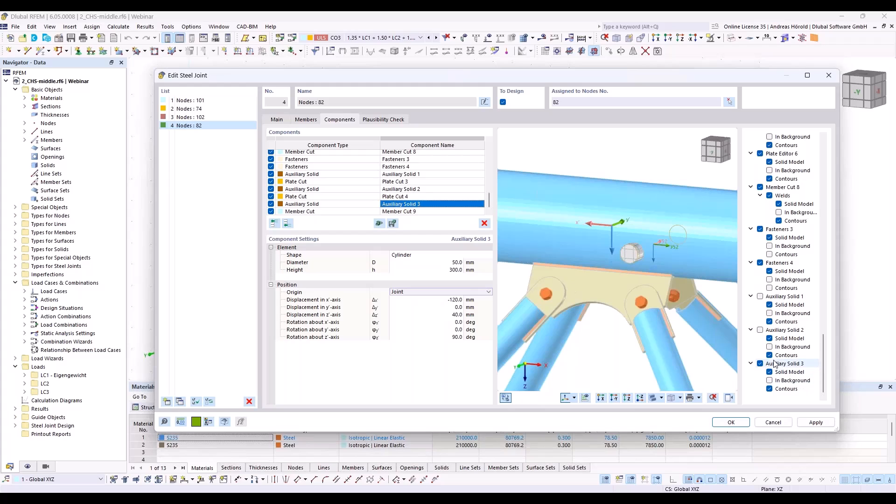
pyautogui.click(760, 363)
pyautogui.keyDown('ctrl'); pyautogui.moveTo(674, 307); pyautogui.dragTo(717, 286, button='middle'); pyautogui.keyUp('ctrl')
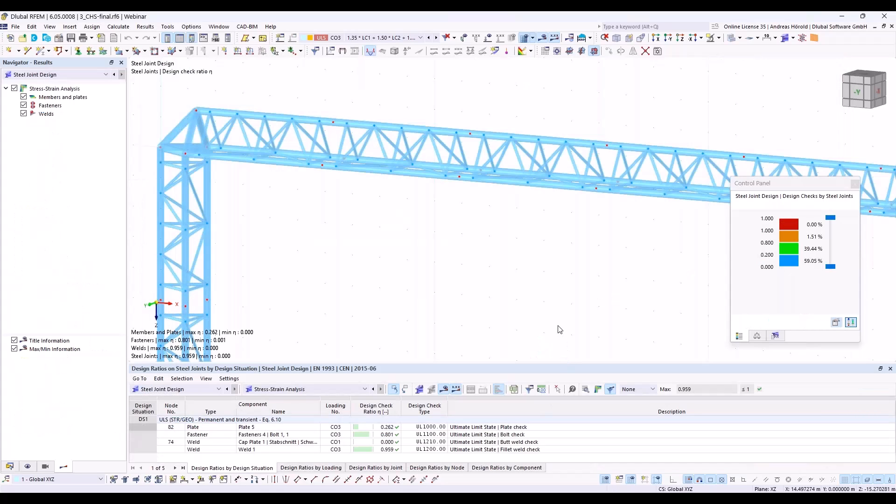
# Step: Display the truss results with the simplified joint model and examine the joint at node 101 on the upper chord
pyautogui.scroll(-1, 558, 326)
pyautogui.moveTo(557, 326); pyautogui.dragTo(514, 315, button='middle')
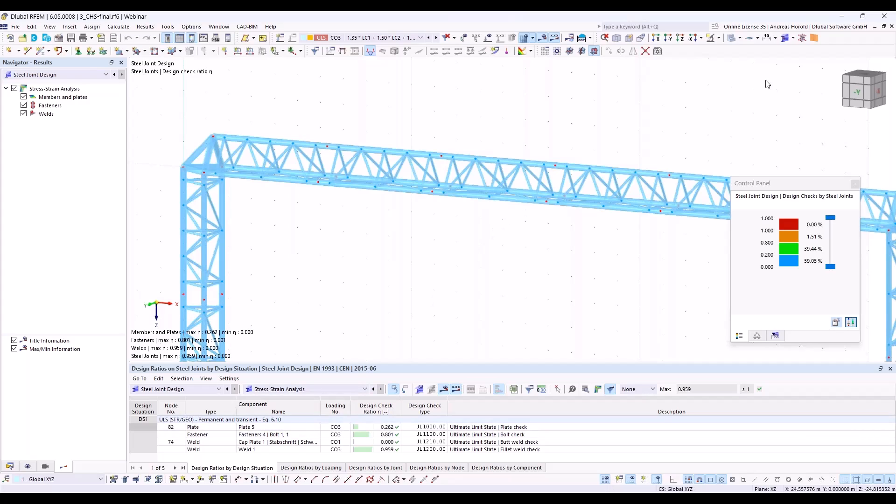
pyautogui.click(793, 38)
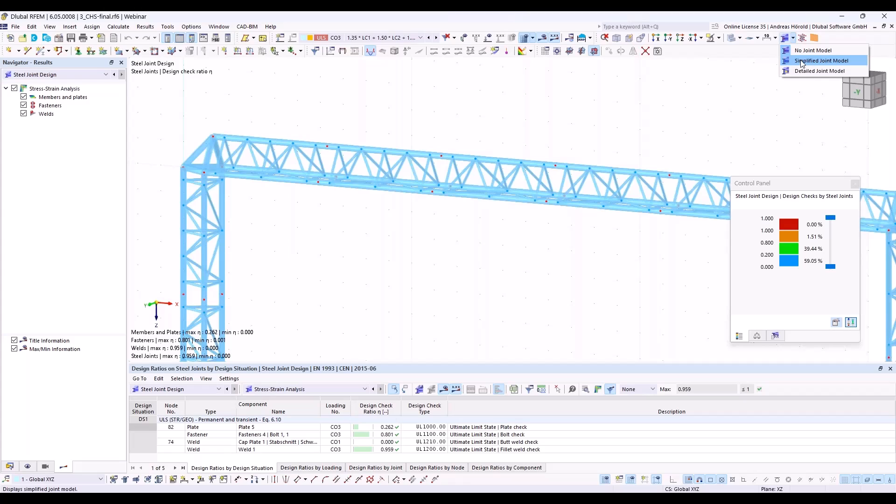
pyautogui.click(803, 63)
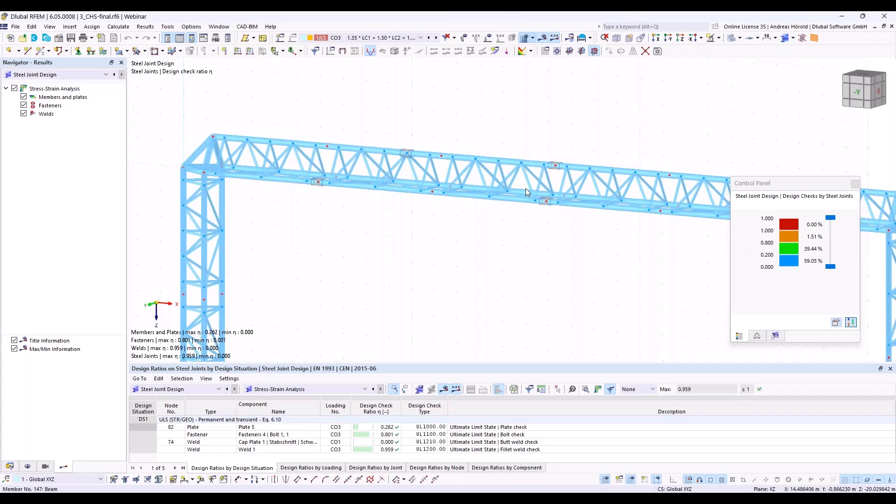
pyautogui.scroll(6, 541, 190)
pyautogui.scroll(4, 540, 189)
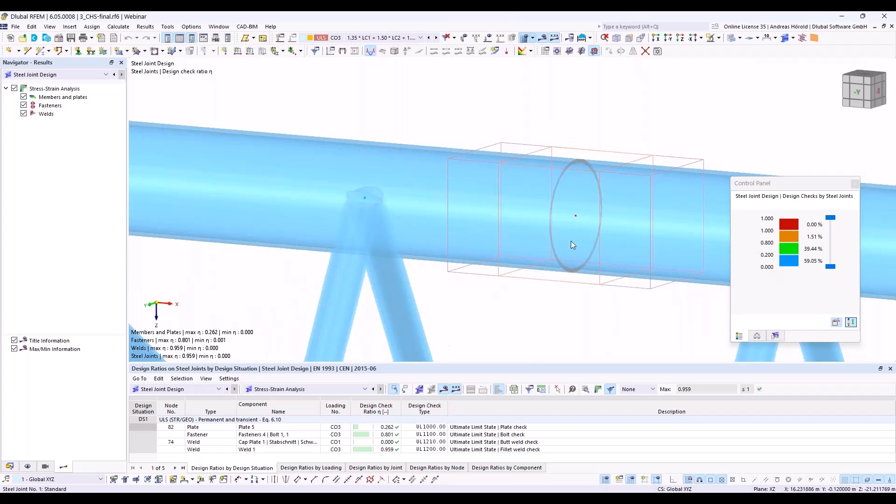
pyautogui.scroll(-2, 571, 241)
pyautogui.scroll(2, 604, 253)
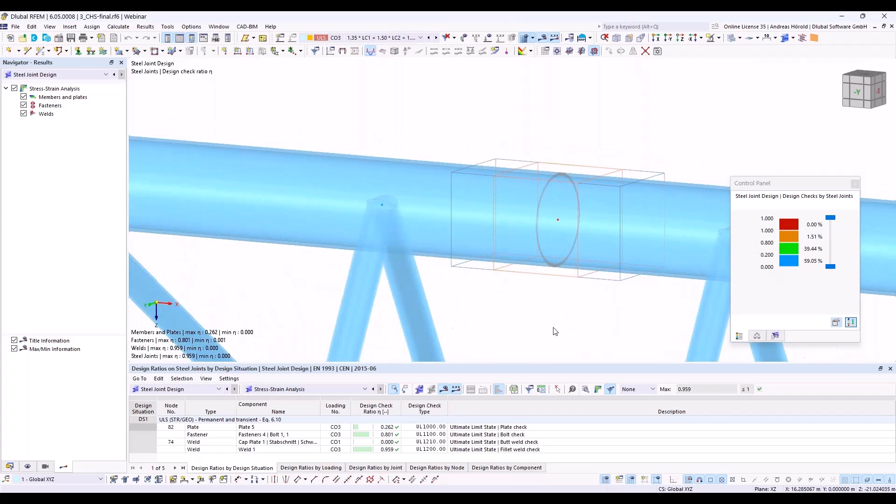
pyautogui.scroll(-4, 607, 247)
pyautogui.scroll(-4, 572, 219)
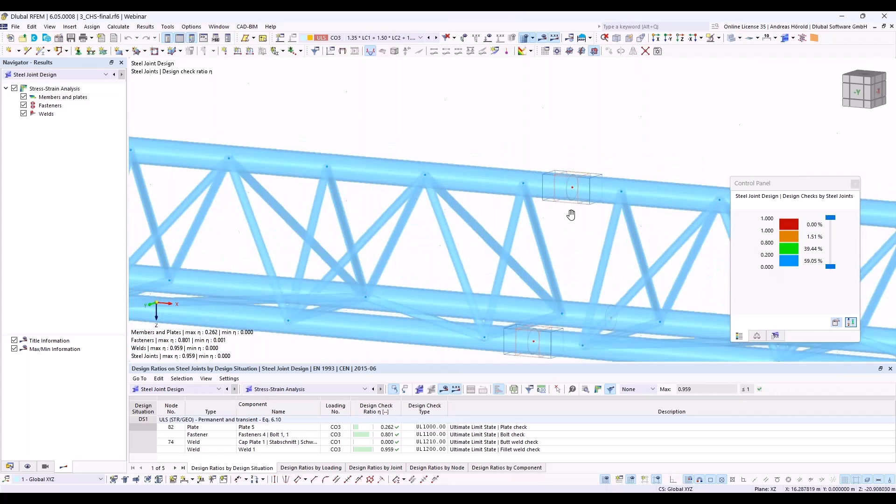
# Step: Switch the joint display in the results view to the detailed joint model
pyautogui.click(802, 41)
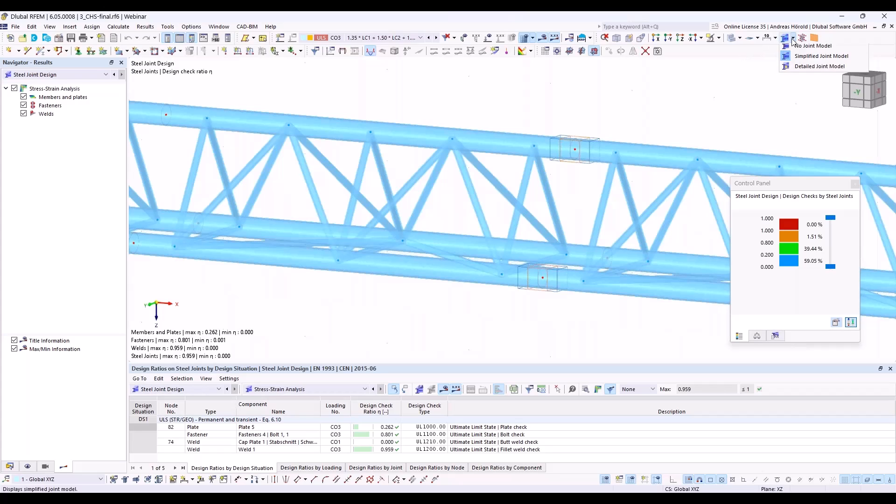
pyautogui.click(804, 72)
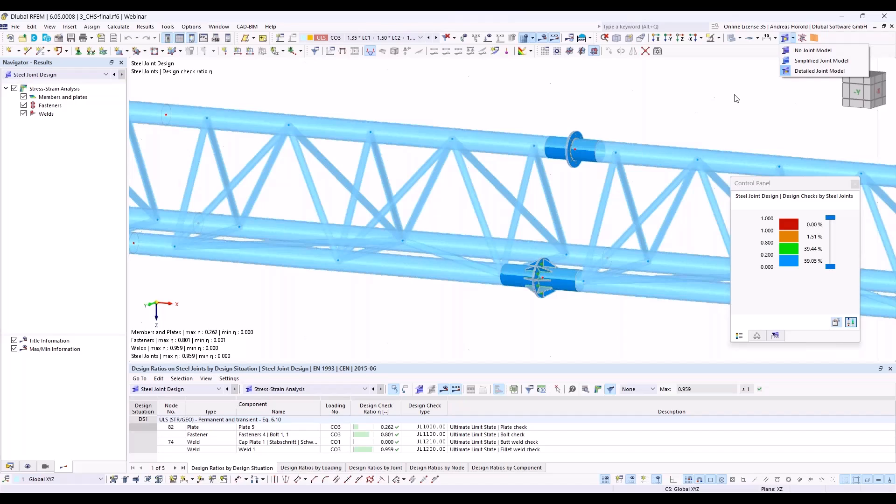
pyautogui.click(713, 102)
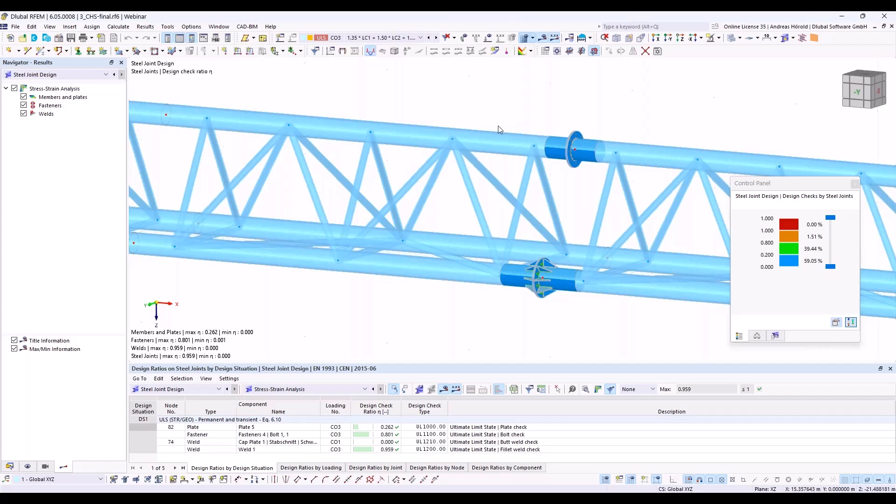
# Step: Examine the design check ratio colours on the stiffened lower-chord joint at node 102 and the upper-chord end plate joint at node 101
pyautogui.scroll(5, 542, 268)
pyautogui.scroll(3, 535, 261)
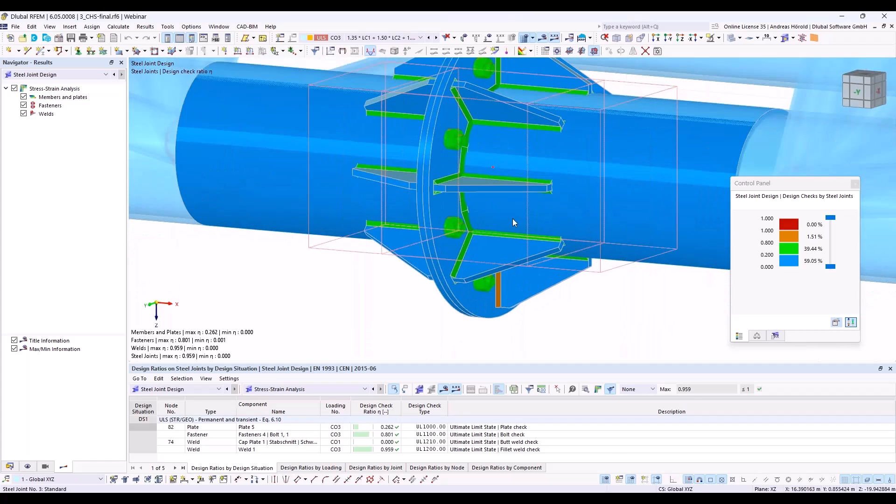
pyautogui.scroll(2, 525, 273)
pyautogui.keyDown('ctrl'); pyautogui.moveTo(538, 293); pyautogui.dragTo(538, 275, button='middle'); pyautogui.keyUp('ctrl')
pyautogui.moveTo(497, 104); pyautogui.dragTo(520, 153, button='middle')
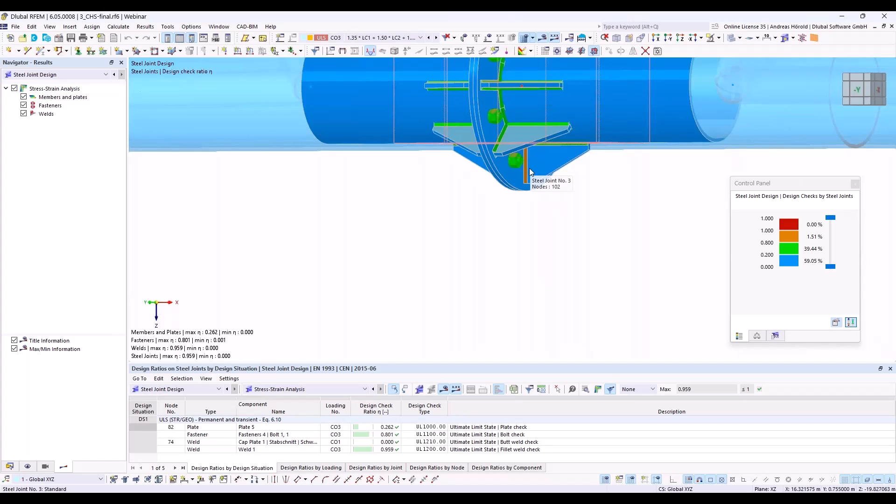
pyautogui.scroll(5, 525, 169)
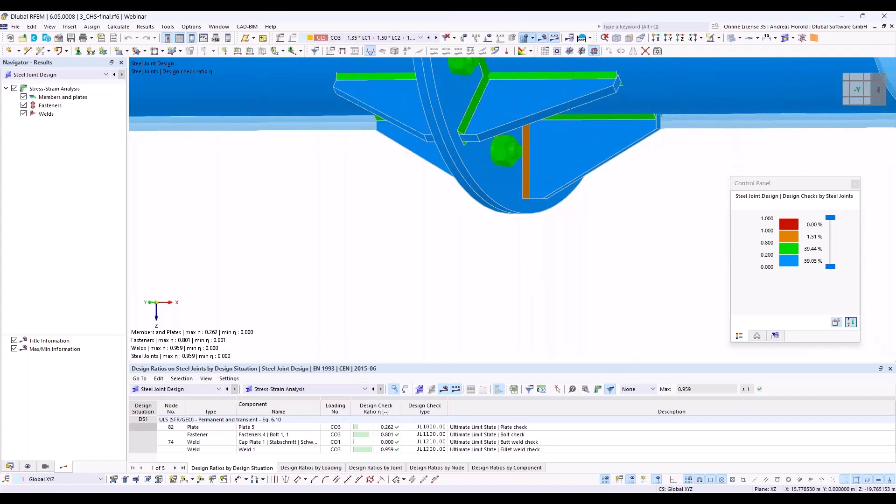
pyautogui.scroll(3, 411, 240)
pyautogui.scroll(-8, 329, 235)
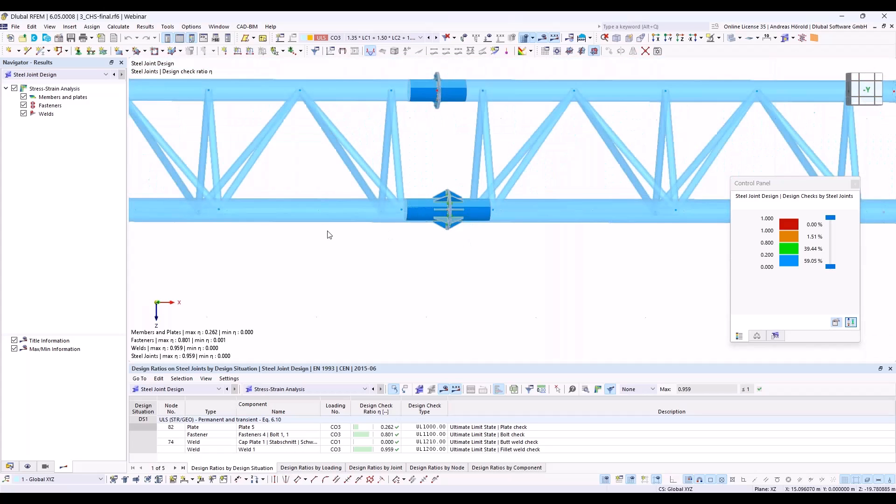
pyautogui.moveTo(329, 234); pyautogui.dragTo(402, 235, button='middle')
pyautogui.keyDown('ctrl'); pyautogui.moveTo(462, 192); pyautogui.dragTo(497, 192, button='middle'); pyautogui.keyUp('ctrl')
pyautogui.scroll(10, 498, 192)
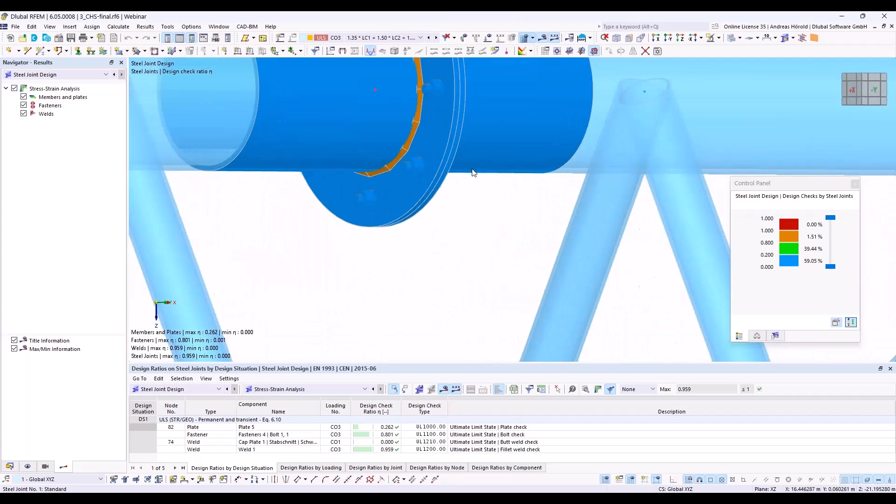
pyautogui.scroll(-8, 473, 242)
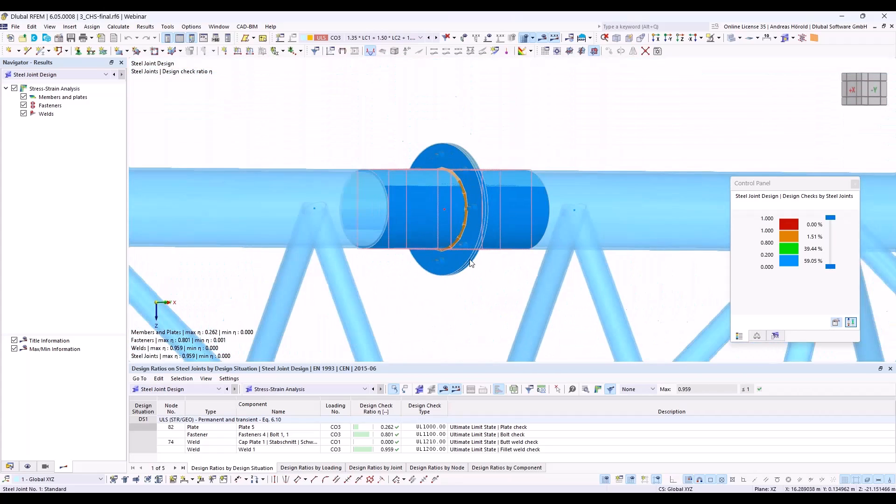
pyautogui.scroll(-8, 472, 263)
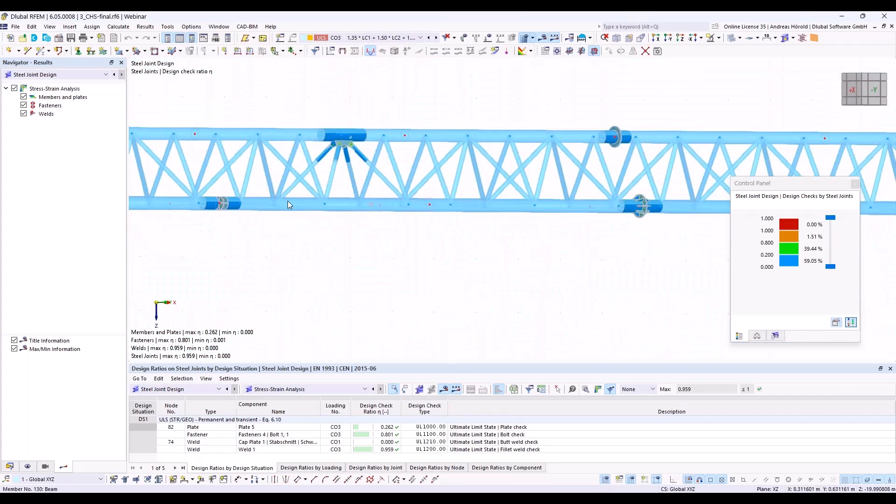
# Step: Examine the design check ratio colours on the gusset plate joint at node 82 and the lower-chord joint at node 74
pyautogui.scroll(10, 343, 134)
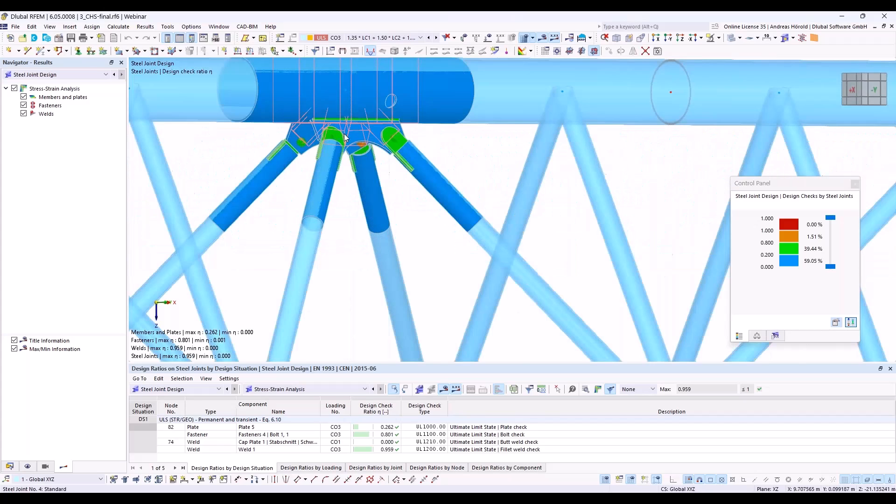
pyautogui.scroll(3, 343, 134)
pyautogui.keyDown('ctrl'); pyautogui.moveTo(529, 269); pyautogui.dragTo(487, 271, button='middle'); pyautogui.keyUp('ctrl')
pyautogui.scroll(-6, 523, 250)
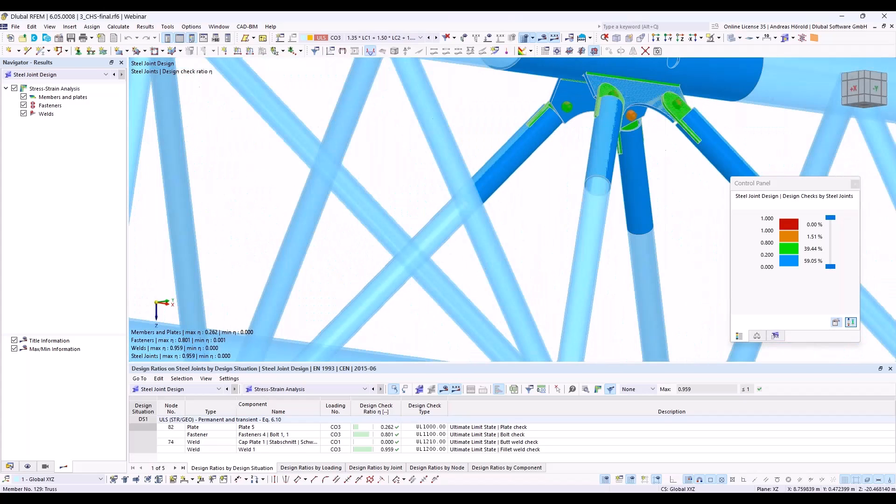
pyautogui.scroll(-5, 487, 271)
pyautogui.scroll(-1, 486, 272)
pyautogui.scroll(6, 316, 292)
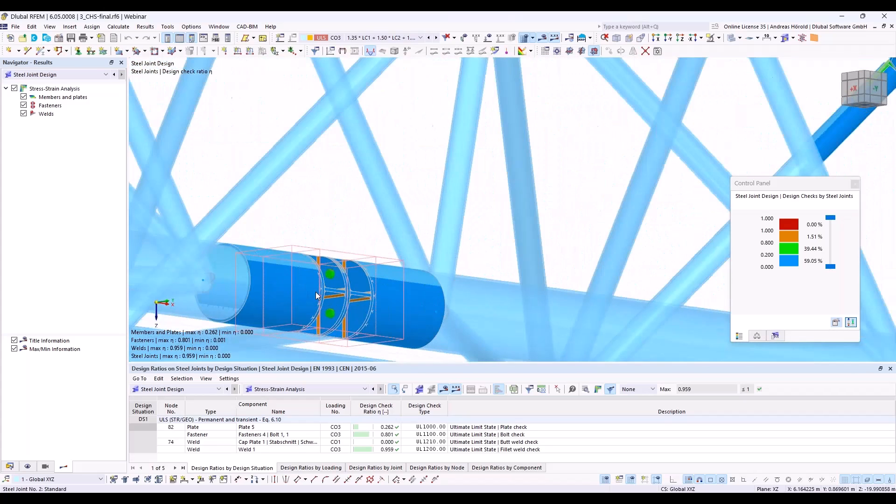
pyautogui.scroll(-6, 316, 292)
pyautogui.scroll(-1, 316, 294)
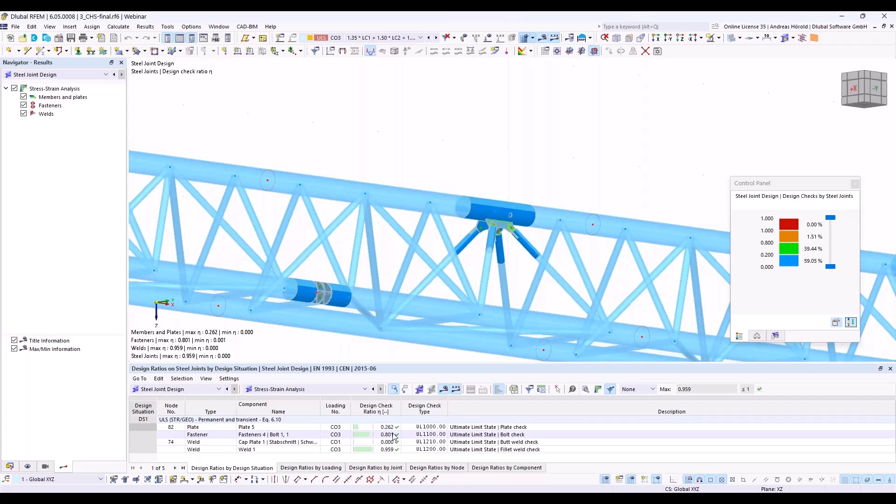
# Step: List the steel joint design ratios by loading in an enlarged results table and review the governing checks for load combinations CO1 to CO4
pyautogui.click(314, 468)
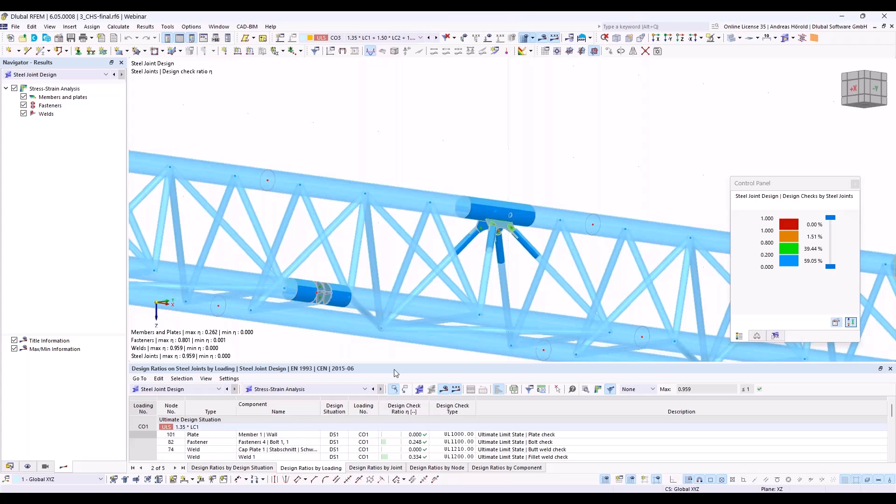
pyautogui.moveTo(396, 365); pyautogui.dragTo(398, 307)
pyautogui.scroll(-3, 335, 397)
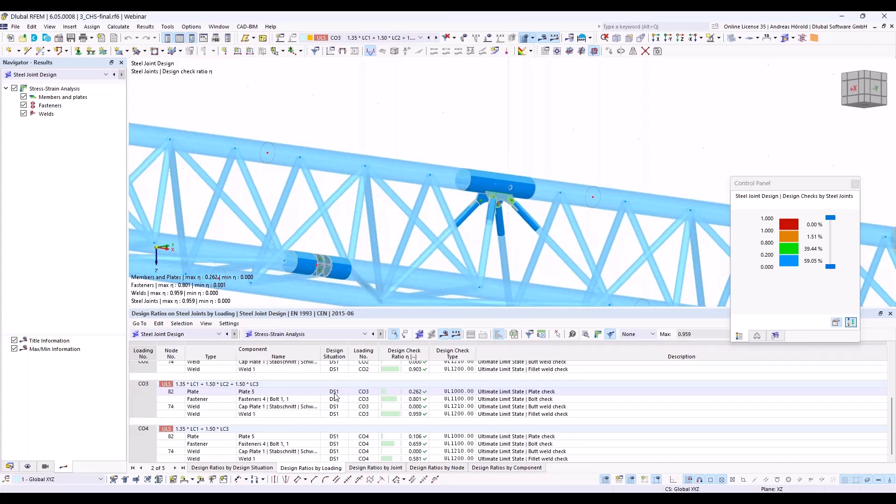
pyautogui.scroll(4, 317, 401)
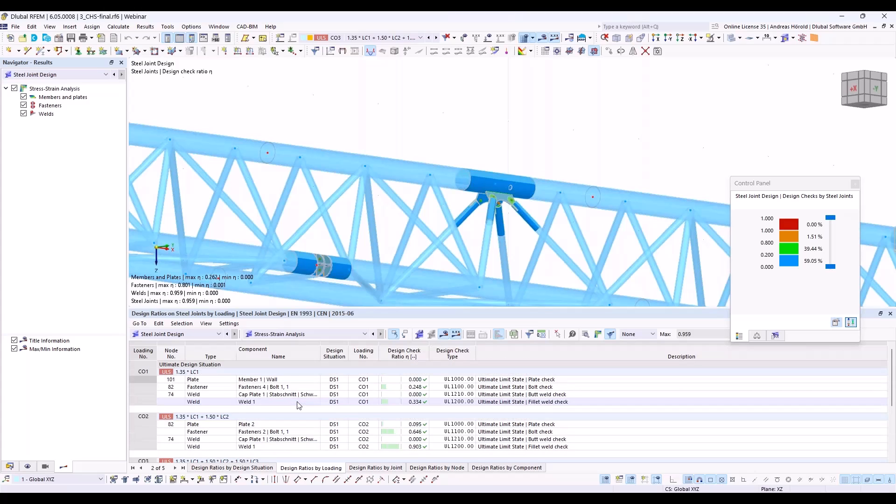
# Step: List the design ratios by joint and review the plate, fastener and weld checks at nodes 101, 74, 102 and 82
pyautogui.click(368, 469)
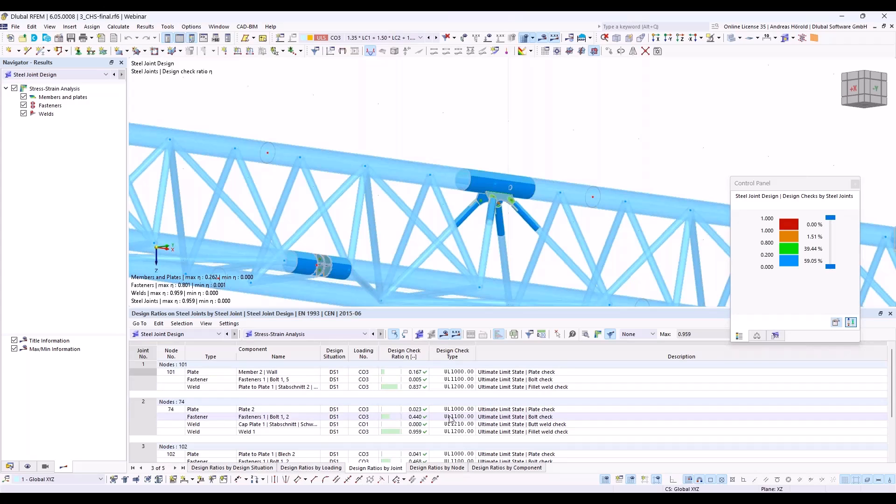
pyautogui.click(415, 388)
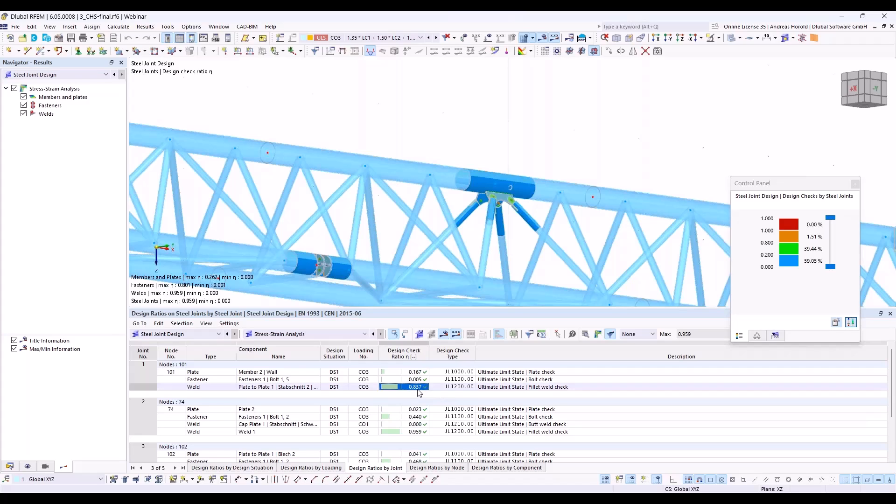
pyautogui.scroll(-2, 437, 418)
pyautogui.scroll(-1, 436, 418)
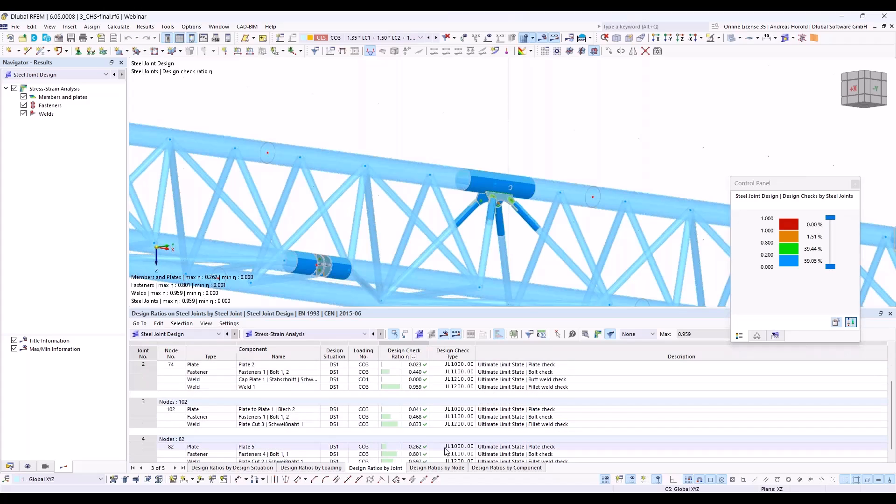
# Step: Review the design check details of Fasteners 1 | Bolt 1, 2 at node 102, covering the shear, bearing, tension and punching shear resistances
pyautogui.click(412, 418)
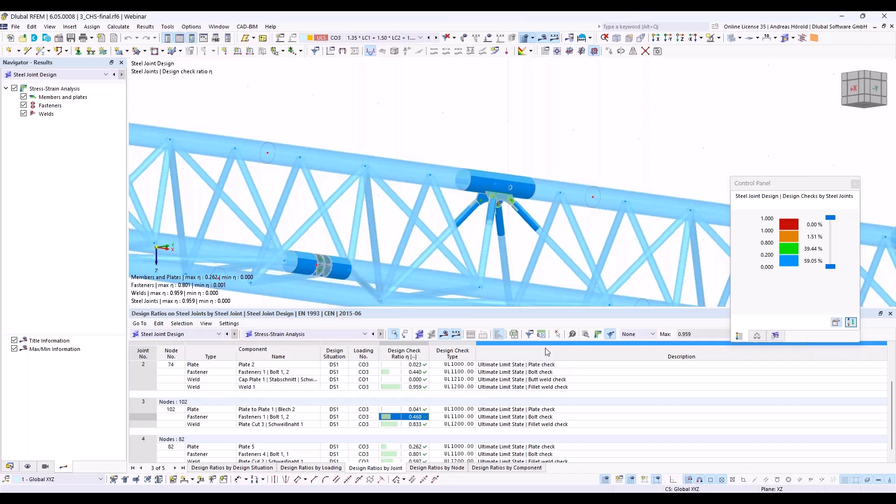
pyautogui.click(586, 335)
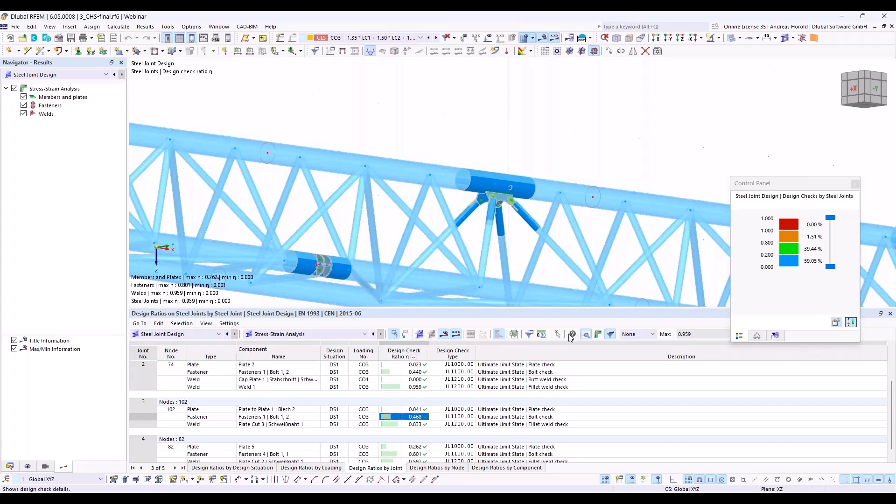
pyautogui.click(572, 335)
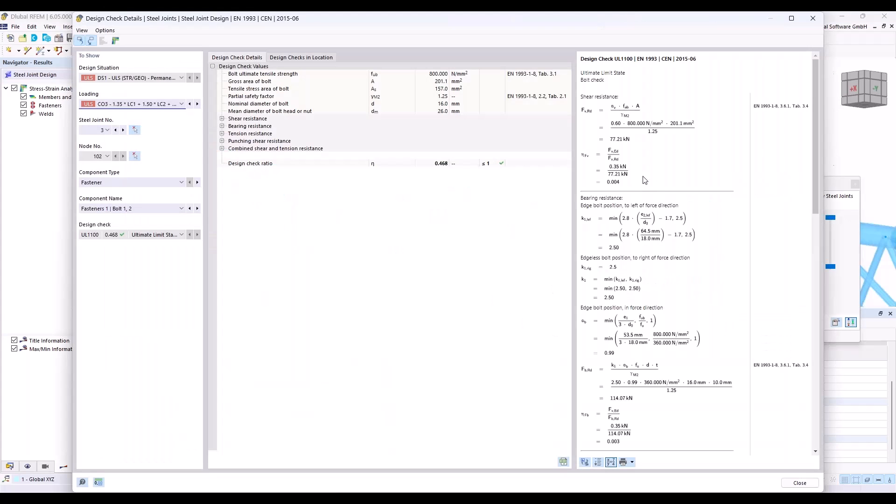
pyautogui.scroll(-3, 646, 185)
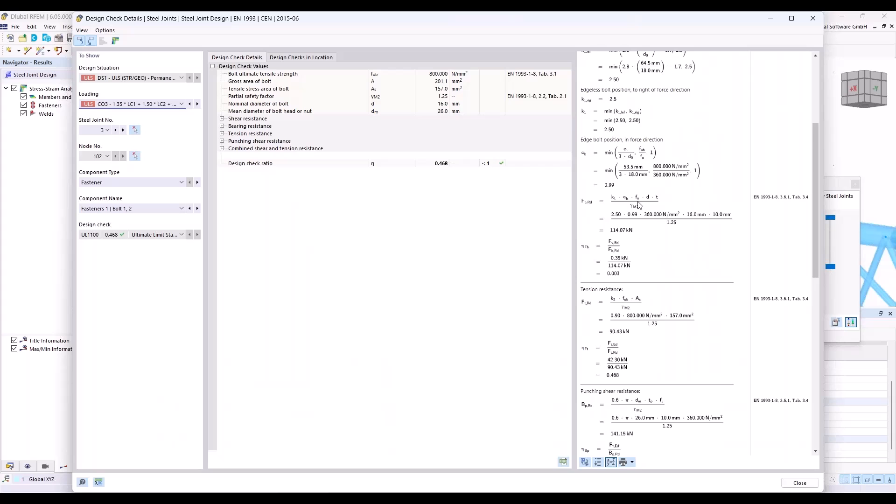
pyautogui.scroll(-2, 640, 205)
pyautogui.scroll(3, 683, 224)
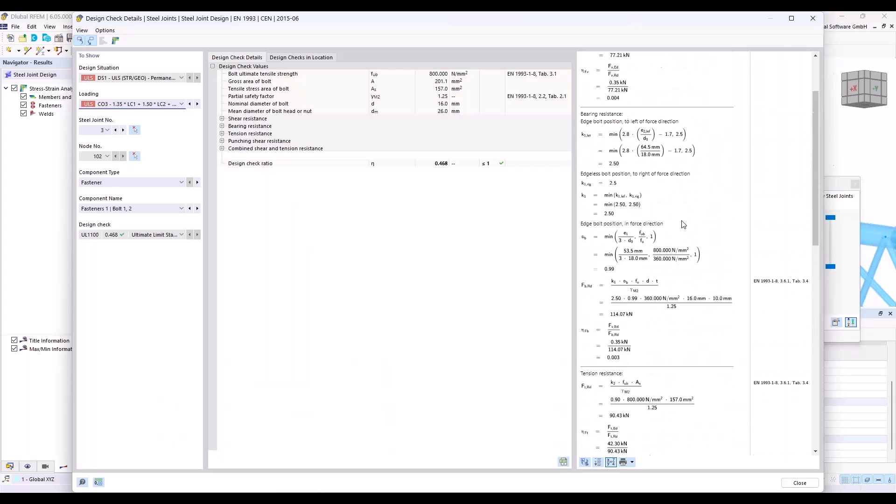
pyautogui.scroll(-5, 753, 333)
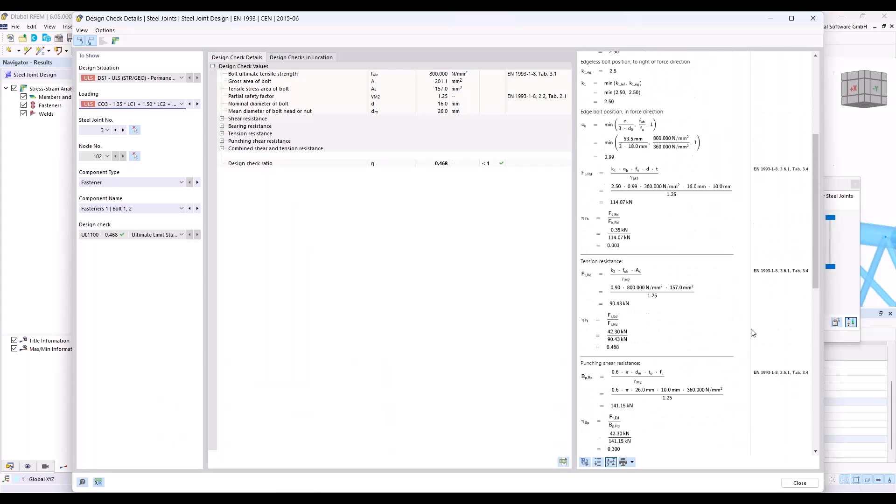
pyautogui.scroll(-4, 753, 333)
pyautogui.scroll(7, 753, 333)
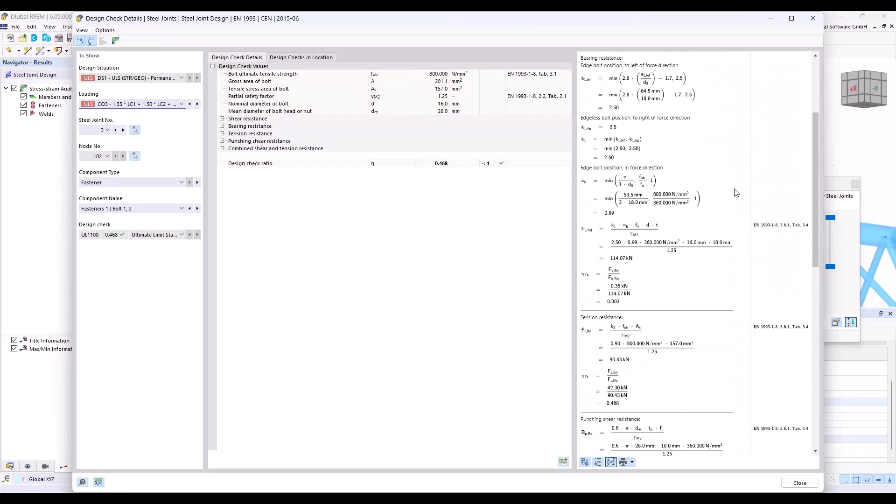
pyautogui.click(814, 16)
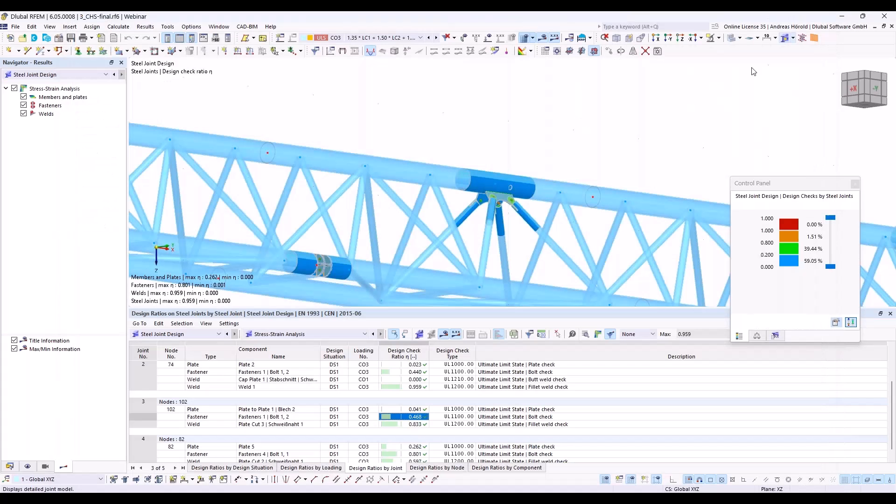
# Step: Review the check details of the Plate Cut 2 weld at node 82, and isolate that weld in the steel joint results
pyautogui.click(414, 458)
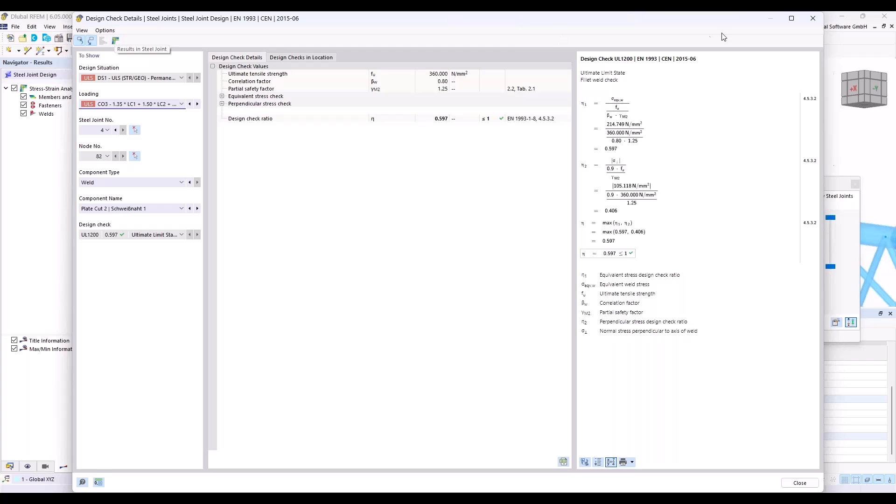
pyautogui.click(813, 19)
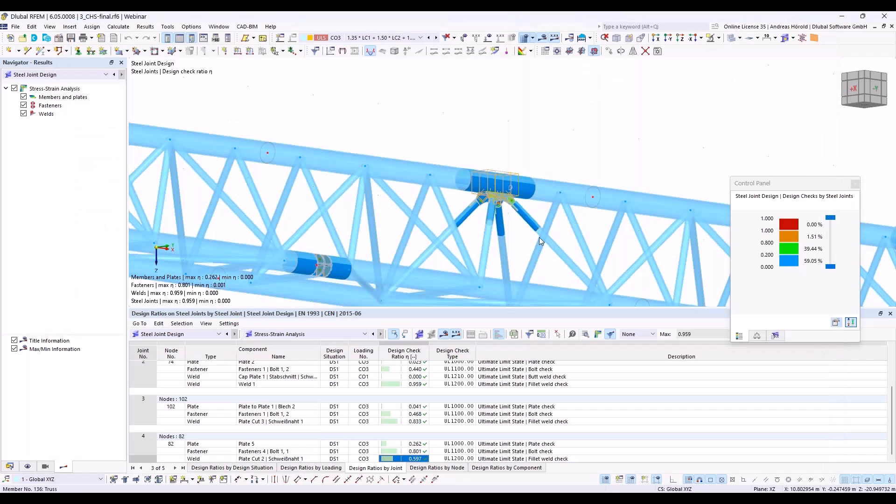
pyautogui.click(599, 335)
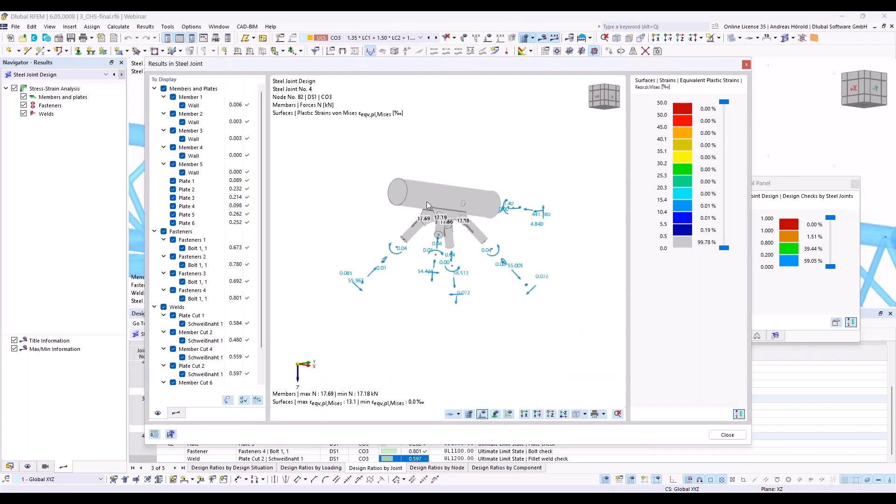
pyautogui.moveTo(420, 70); pyautogui.dragTo(401, 45)
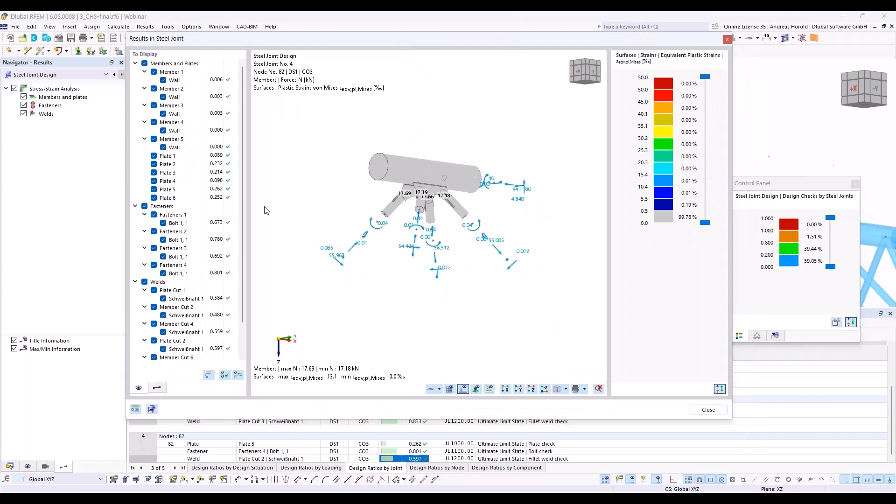
pyautogui.click(209, 376)
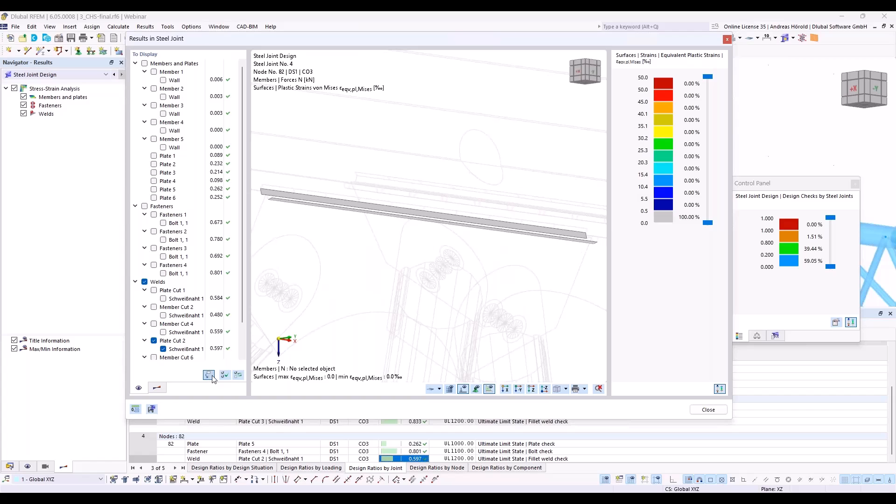
# Step: Examine the Fasteners 4 bolt force and the plastic strains of Plate 5 at node 82, each isolated in the steel joint results
pyautogui.click(412, 451)
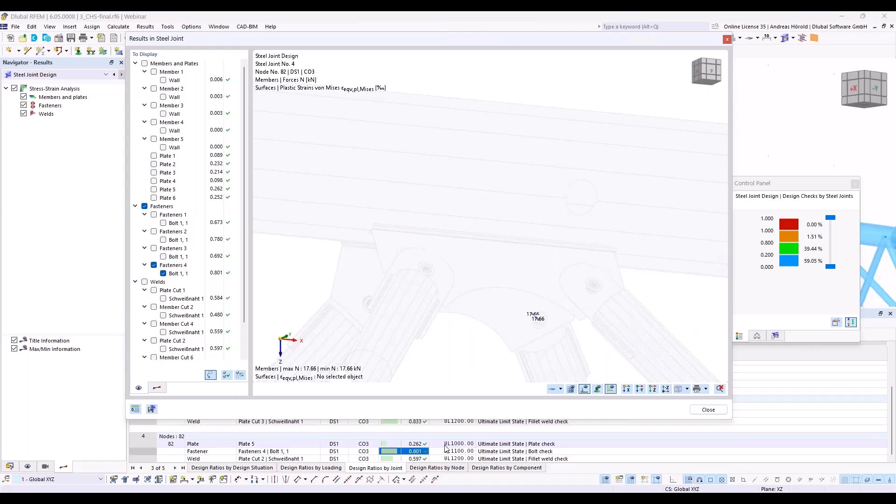
pyautogui.click(420, 445)
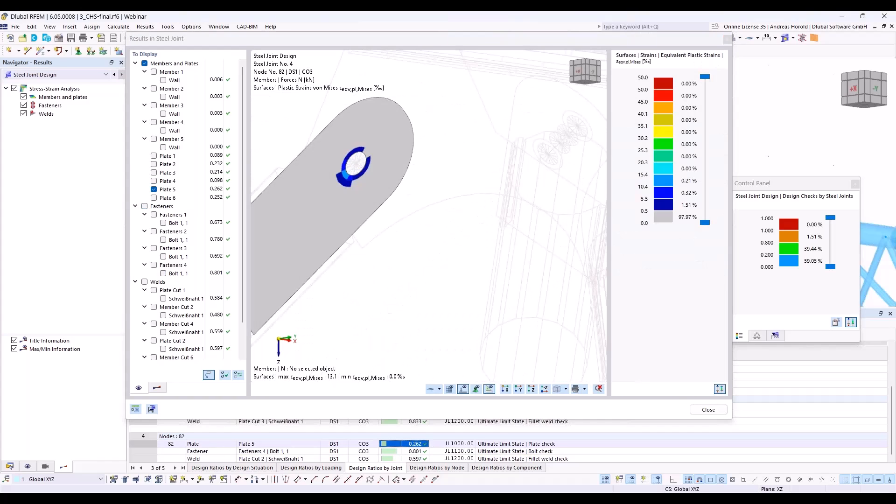
pyautogui.click(443, 405)
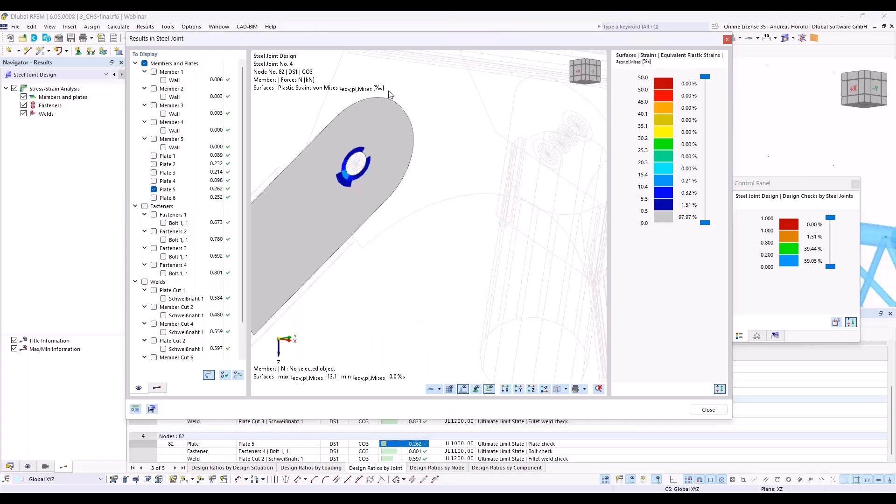
pyautogui.moveTo(379, 38); pyautogui.dragTo(309, 21)
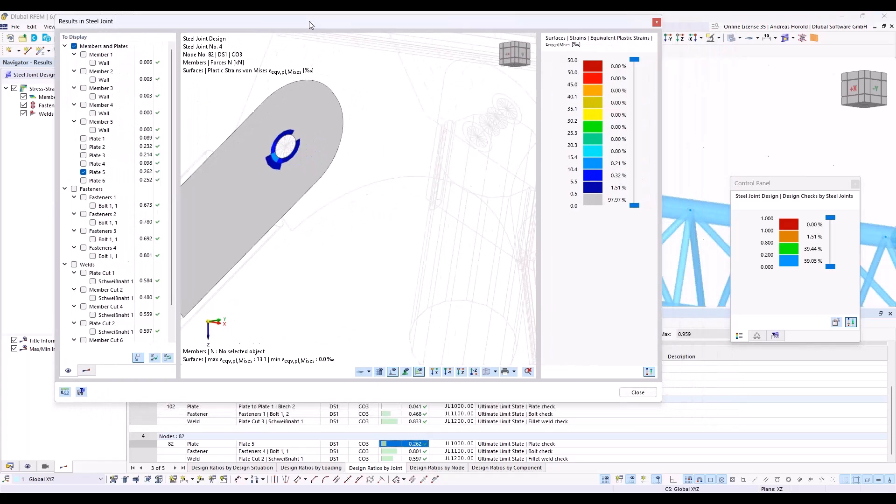
# Step: Display the Plate Cut 3 weld at node 102 with equivalent stresses and result smoothing continuous within surfaces
pyautogui.click(438, 422)
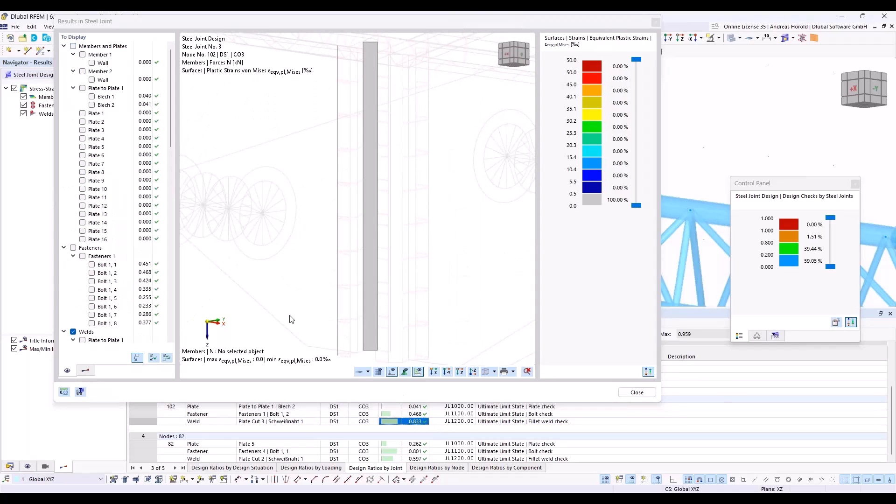
pyautogui.click(86, 370)
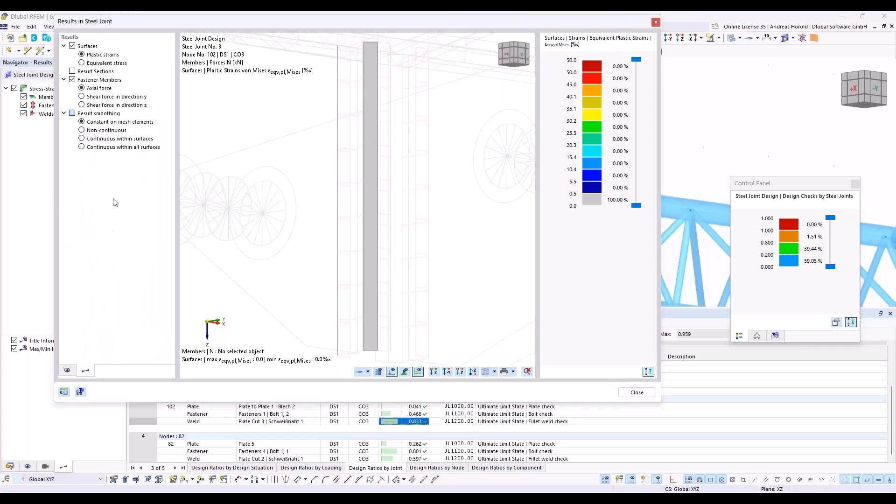
pyautogui.click(93, 139)
pyautogui.click(103, 63)
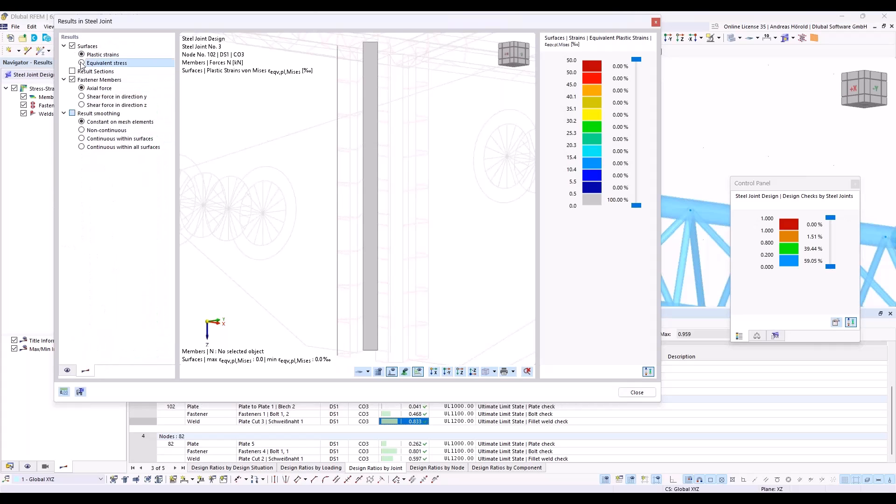
pyautogui.scroll(-5, 394, 196)
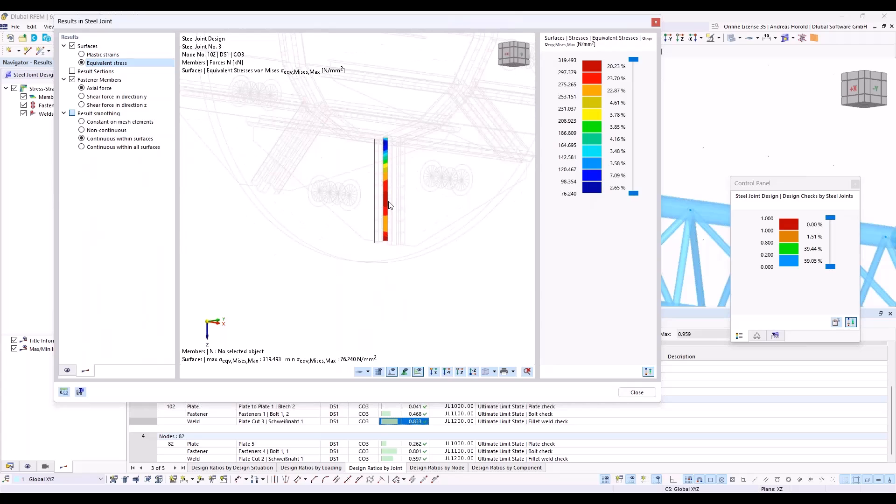
pyautogui.click(514, 372)
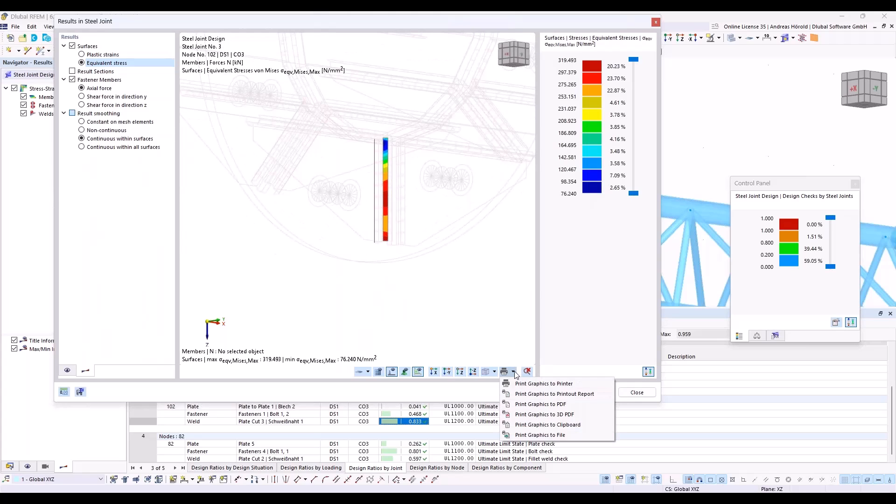
pyautogui.click(514, 372)
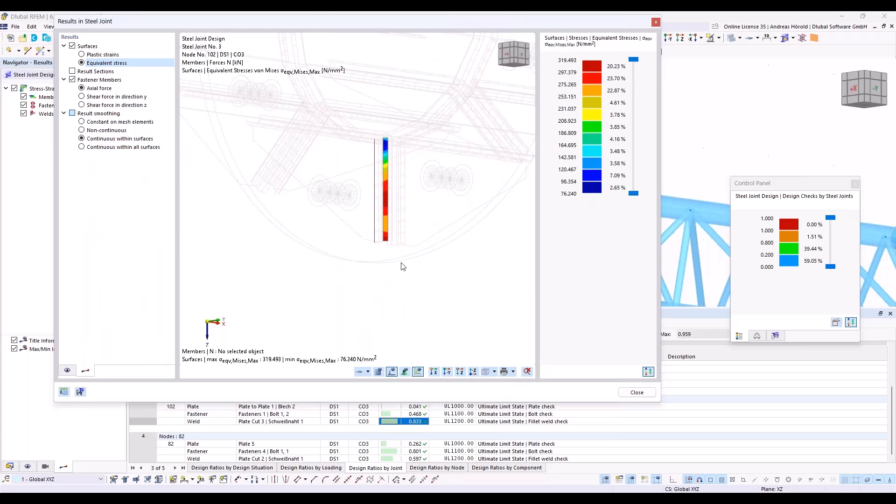
# Step: Examine the axial force in Bolt 1, 2 and the equivalent stresses of Plate to Plate 1 | Blech 2 at node 102, and close the joint results
pyautogui.click(415, 414)
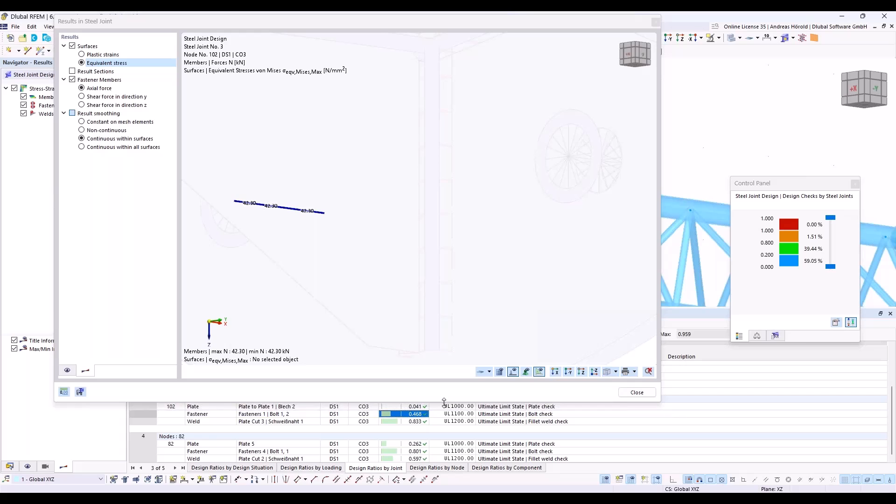
pyautogui.click(426, 407)
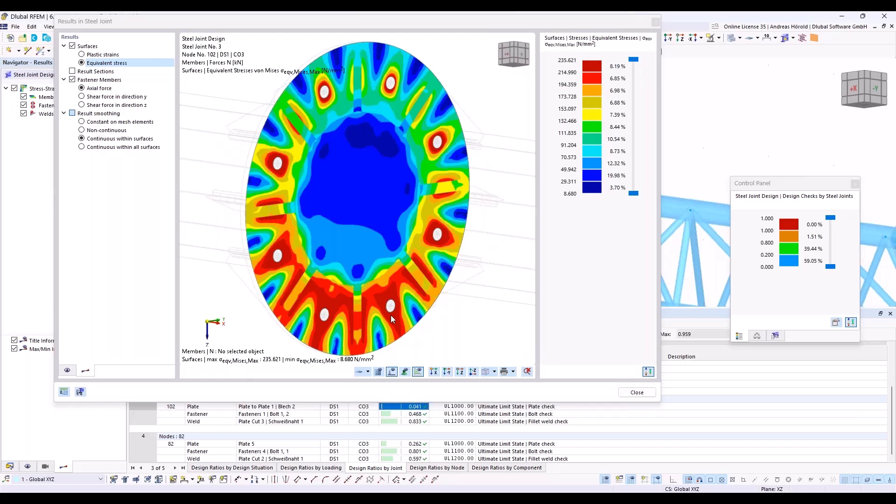
pyautogui.click(68, 370)
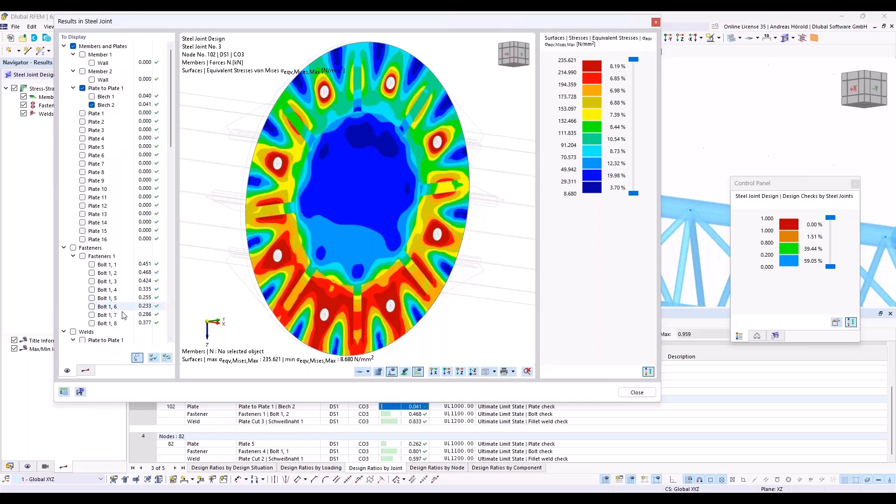
pyautogui.click(87, 371)
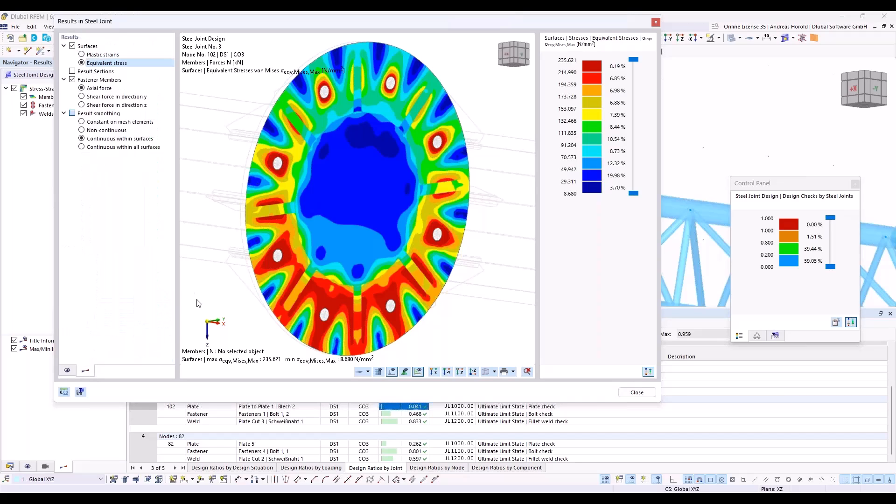
pyautogui.click(657, 22)
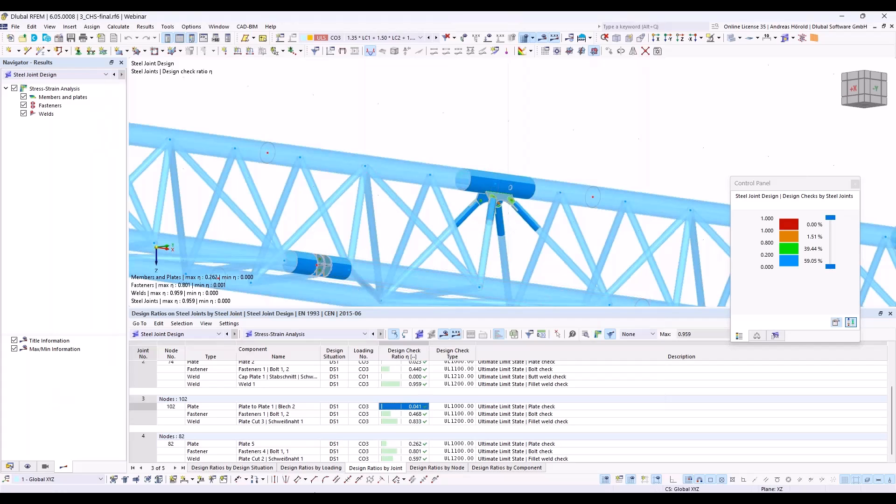
# Step: Switch to the PowerPoint slide show and advance to the slide comparing the load capacity and axial stiffness of the three connections
pyautogui.moveTo(322, 497)
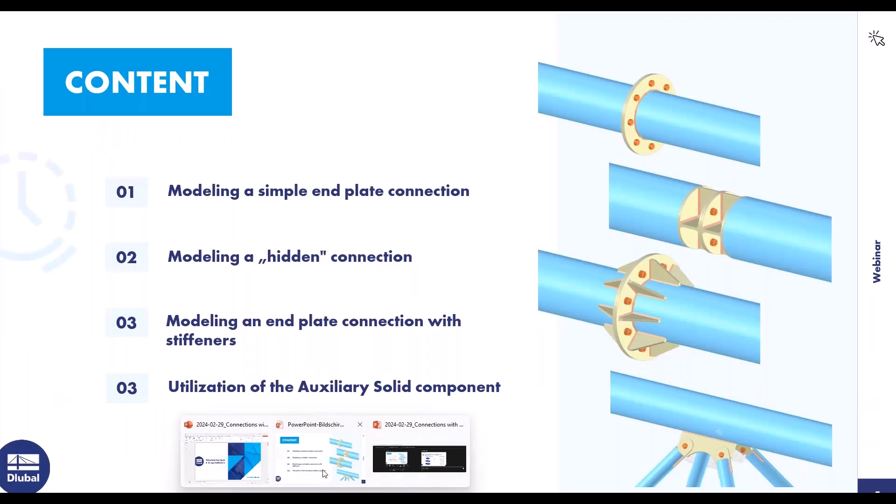
pyautogui.click(323, 473)
pyautogui.click(801, 360)
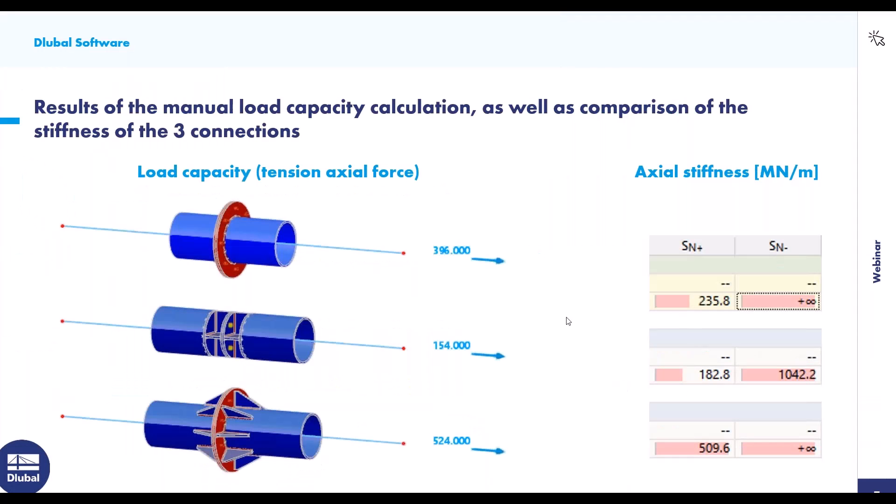